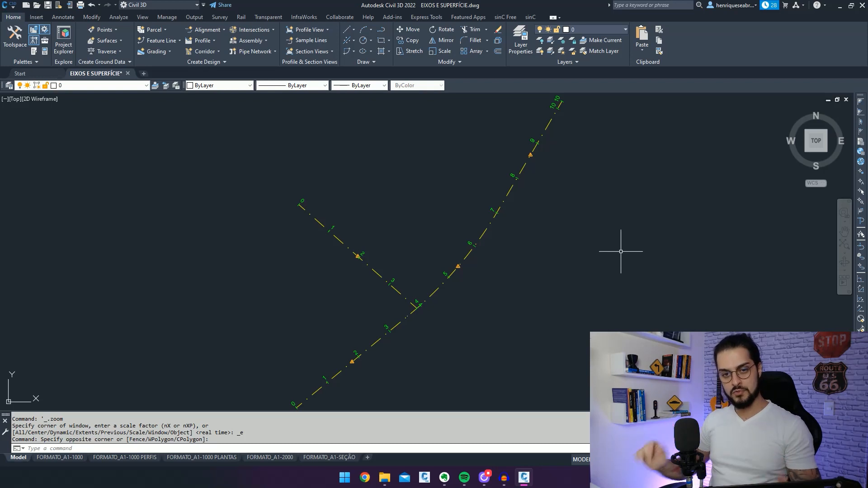
middle_drag(560, 276, 538, 273)
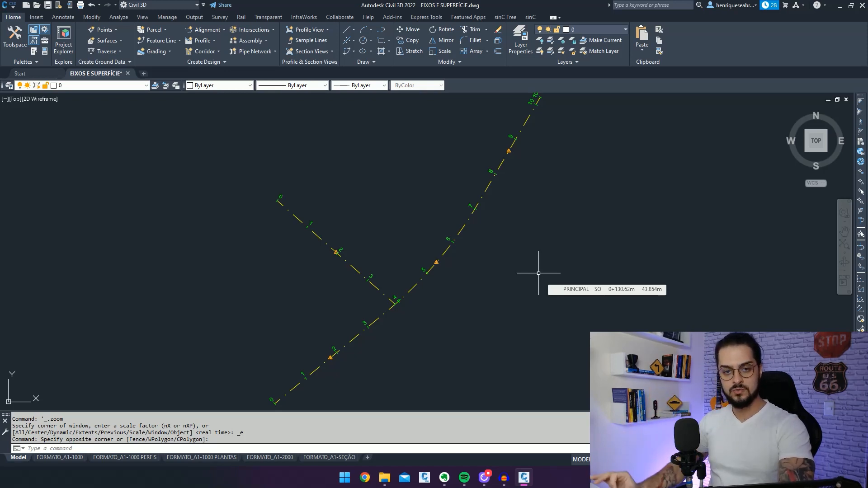
mouse_move(499, 257)
middle_down()
mouse_move(549, 228)
mouse_move(511, 249)
middle_up()
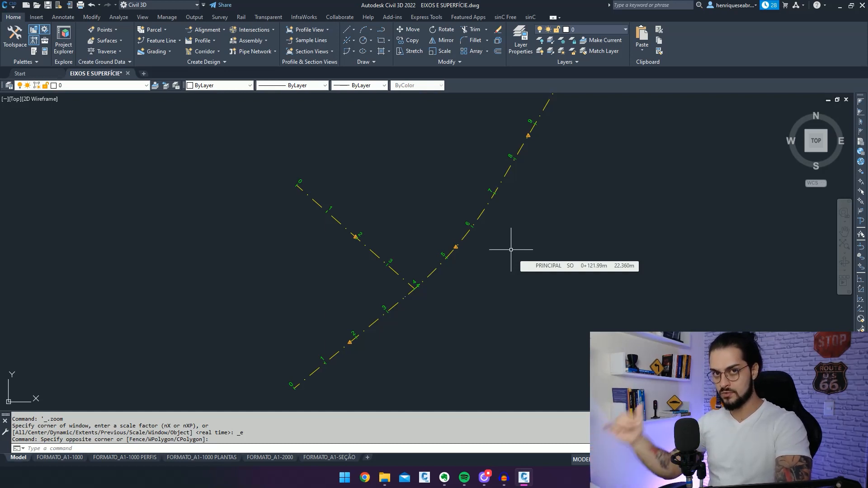
scroll(521, 232, down, 2)
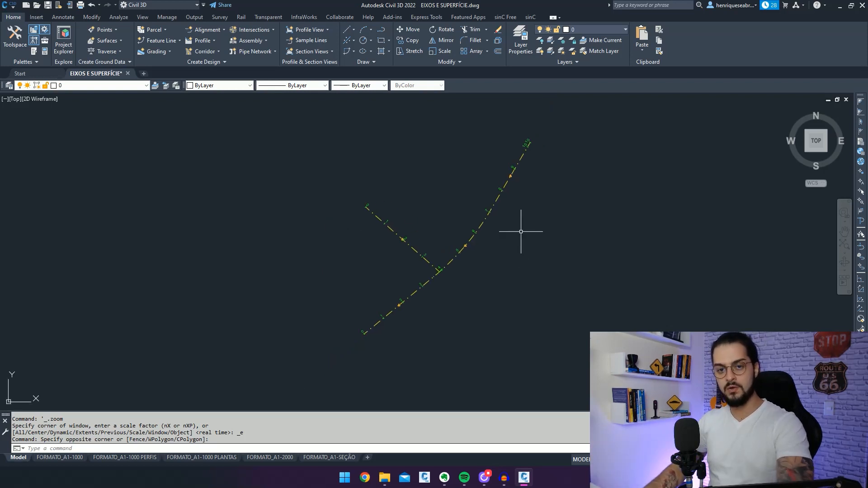
middle_click(522, 242)
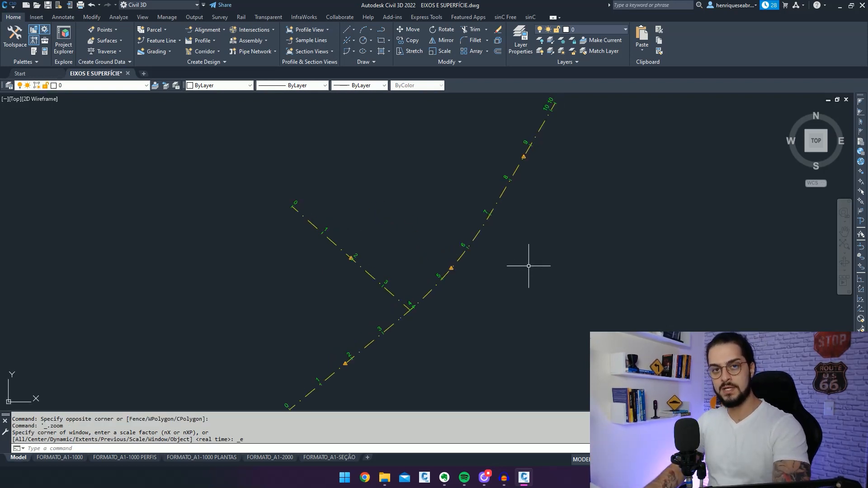
click(584, 213)
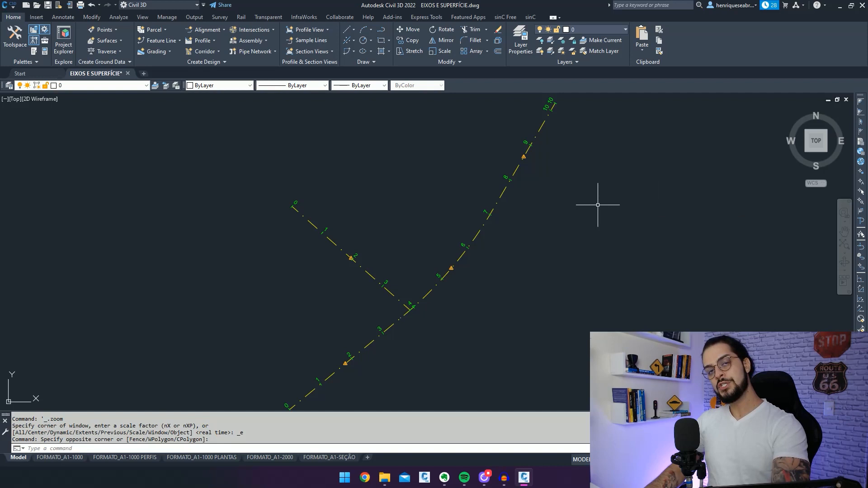
click(610, 253)
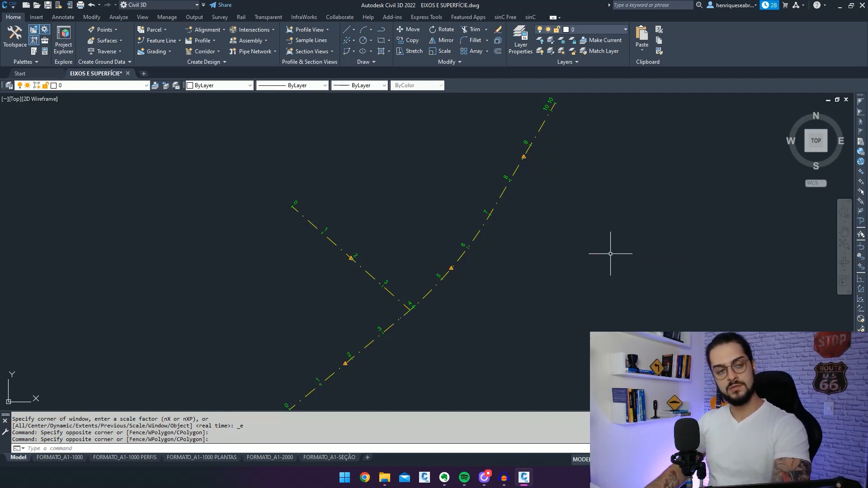
middle_drag(402, 213, 398, 202)
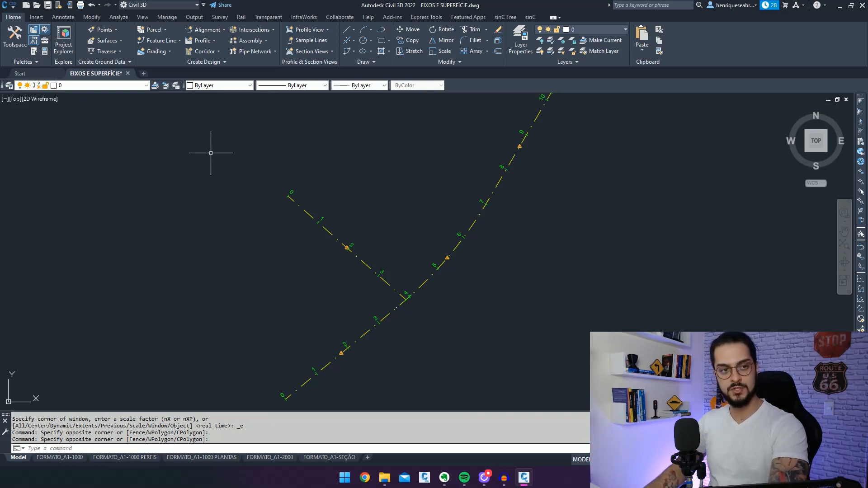
click(139, 86)
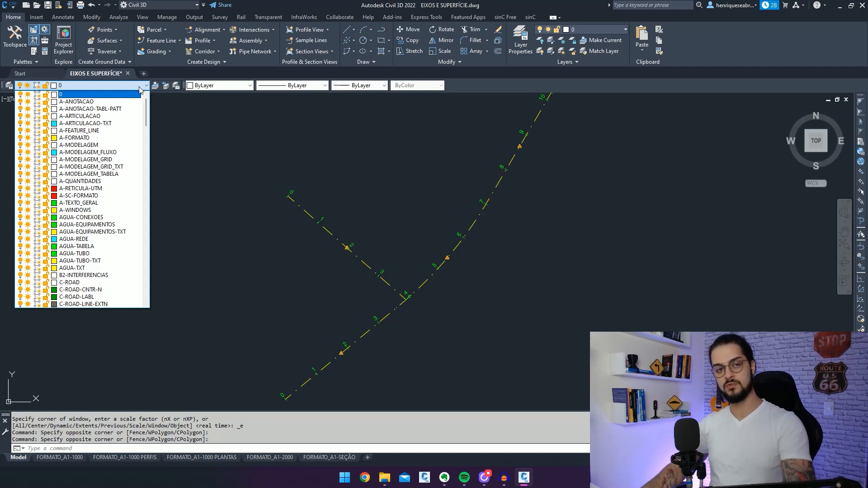
click(202, 109)
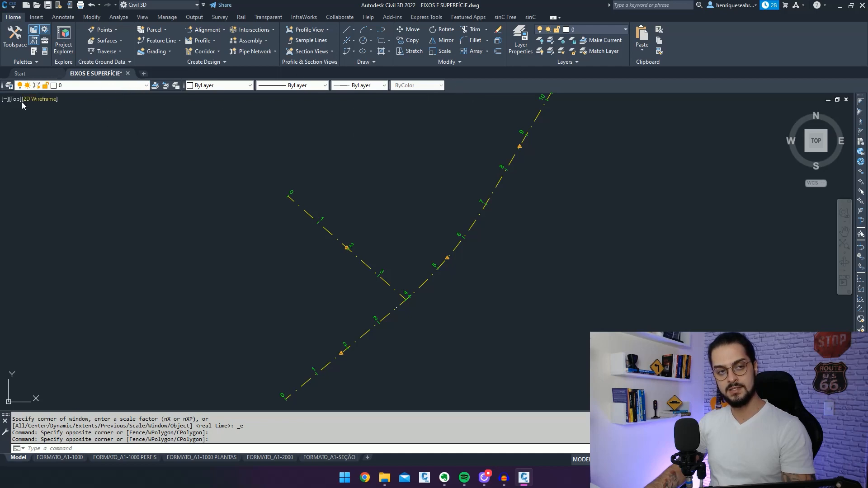
Step: Undock the Layers toolbar into the drawing area and close it
drag(1, 86, 26, 154)
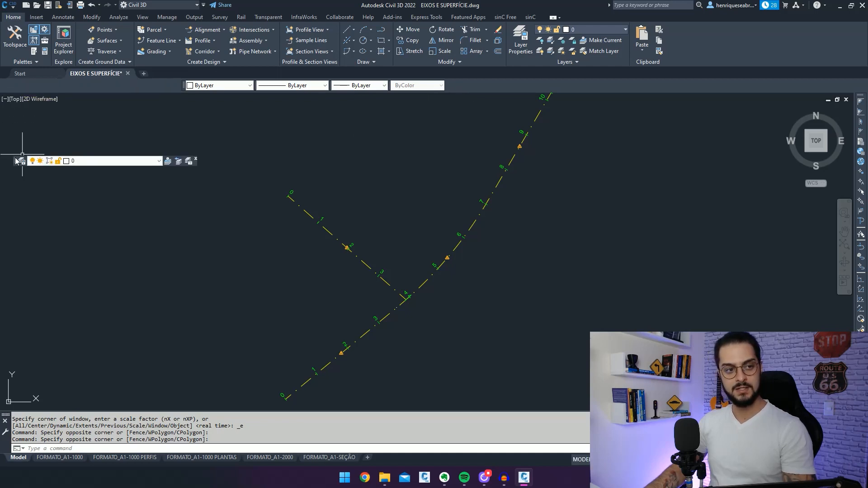
right_click(16, 161)
click(274, 166)
key(Escape)
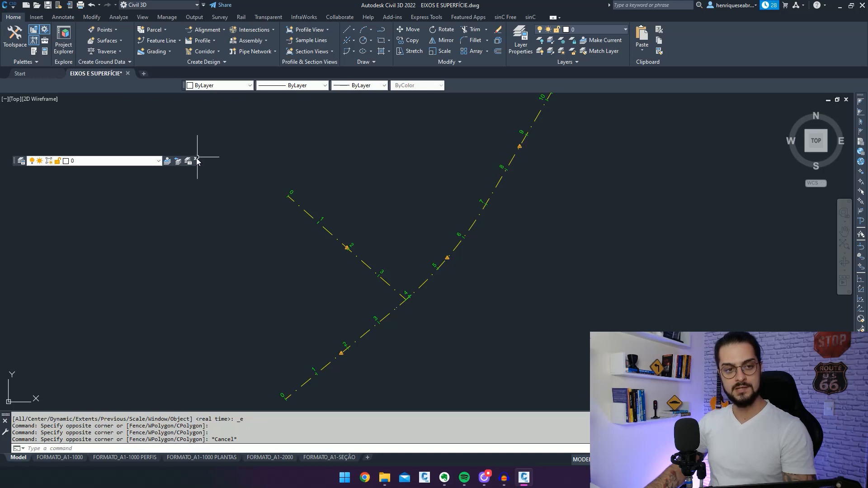
click(196, 158)
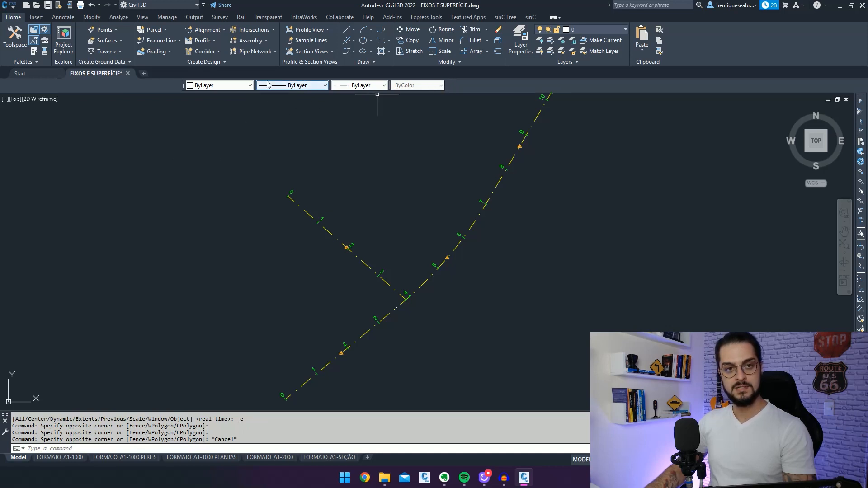
Step: Undock the Properties toolbar into the drawing area and close it
drag(184, 85, 55, 139)
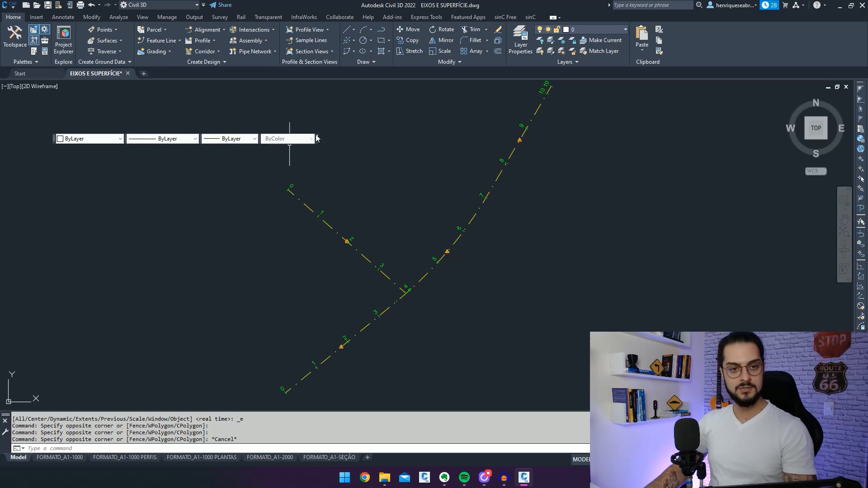
click(316, 136)
key(Escape)
click(63, 17)
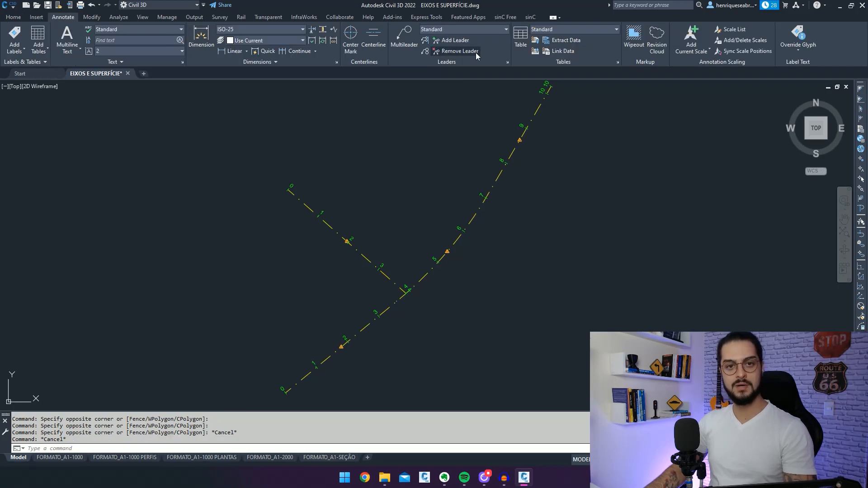
click(530, 17)
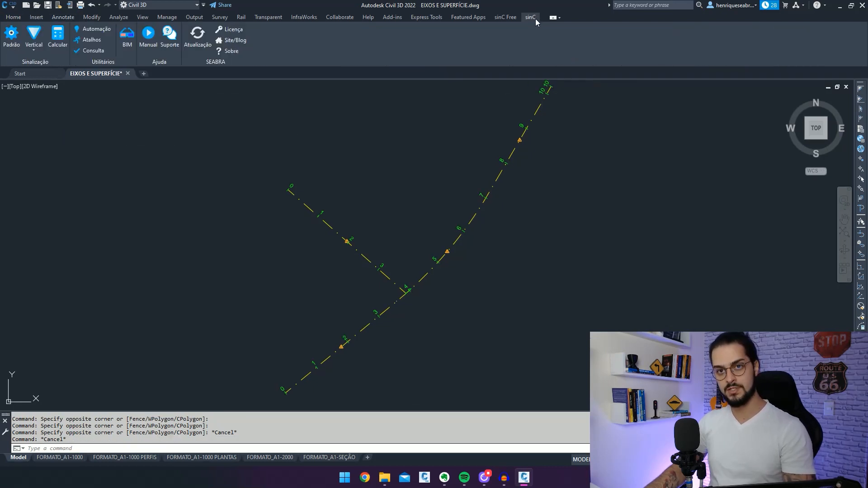
click(16, 19)
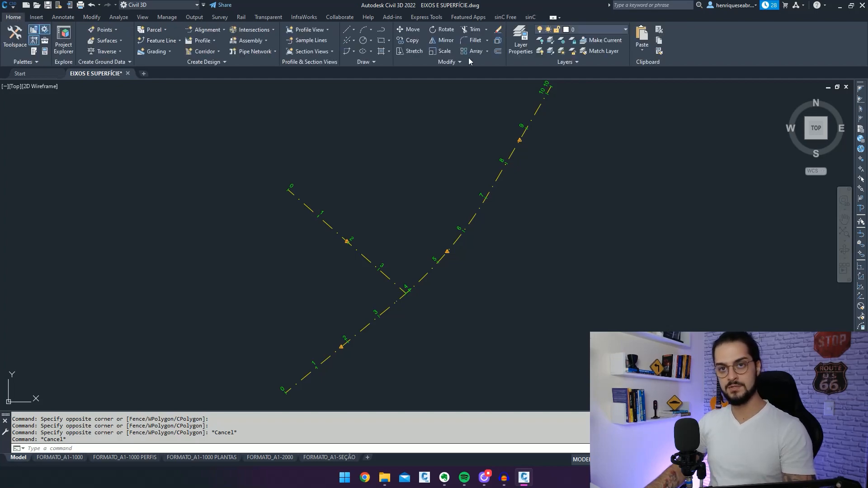
click(612, 28)
key(Escape)
click(561, 198)
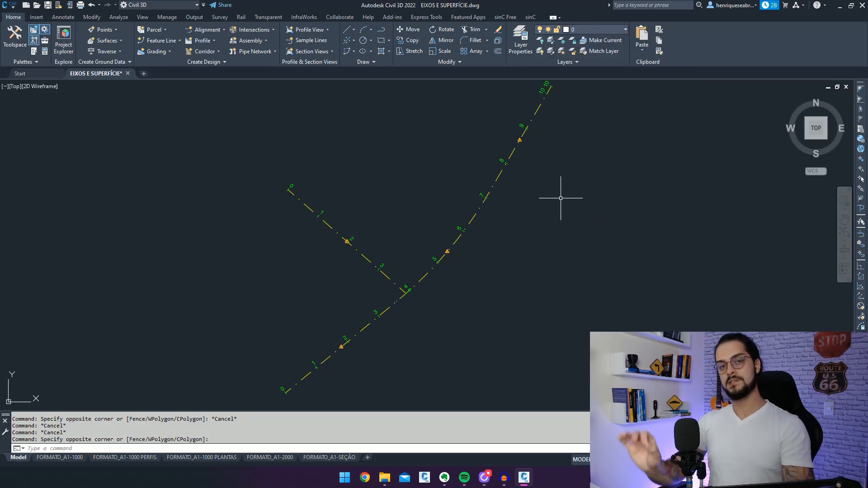
Step: Show the LAYERS toolbar with the -TOOLBAR command and dock it directly above the drawing area
text(-TOOL)
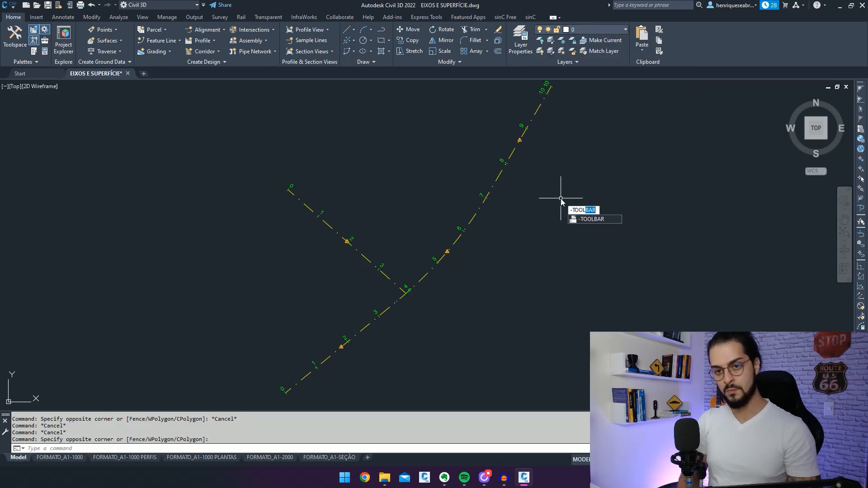
key(Return)
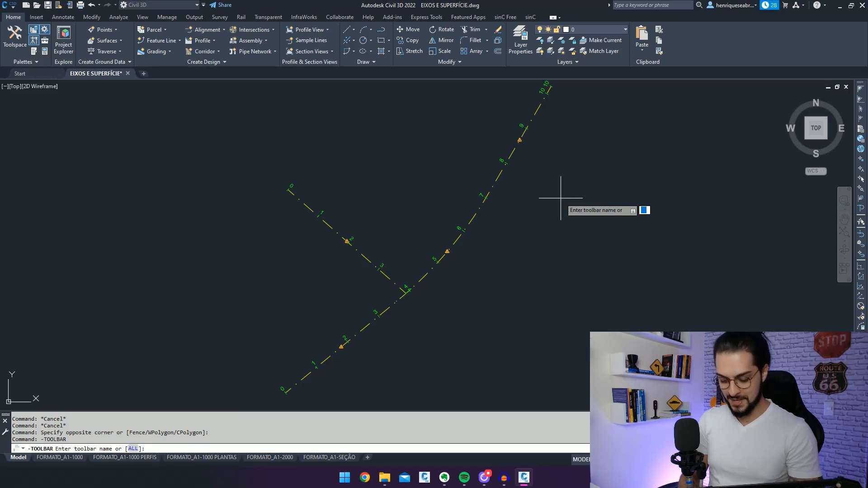
text(LAYERS)
key(Return)
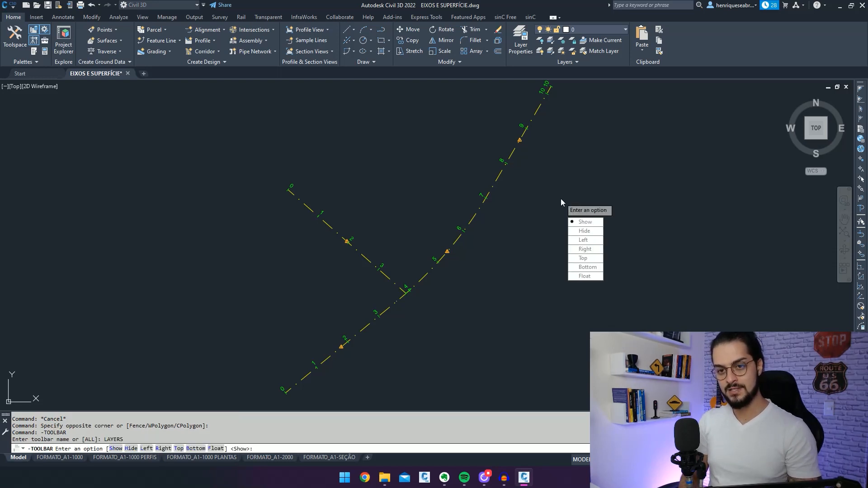
key(Return)
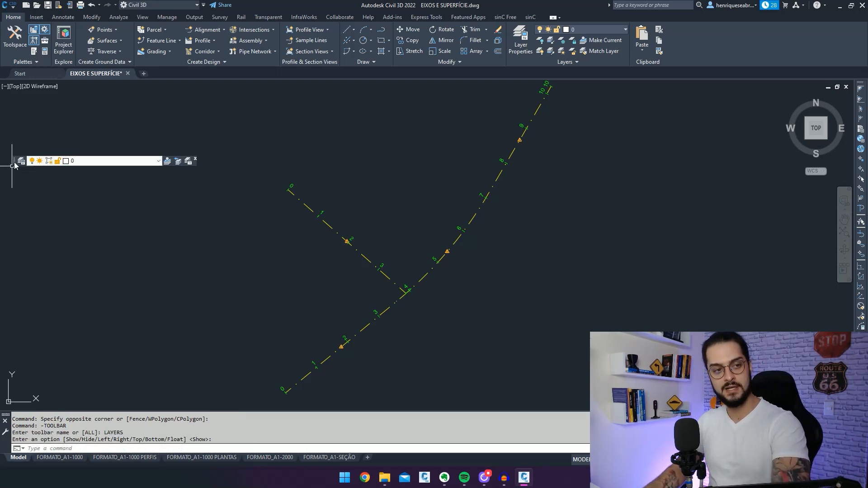
drag(15, 166, 13, 87)
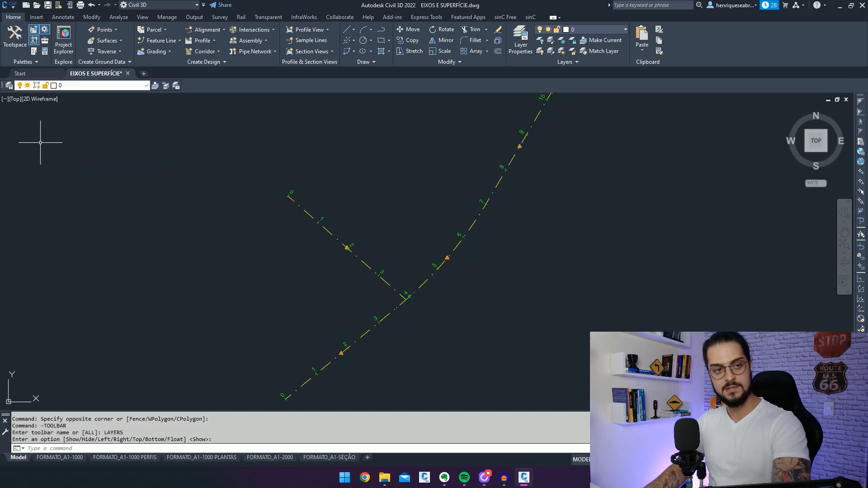
click(163, 193)
click(136, 170)
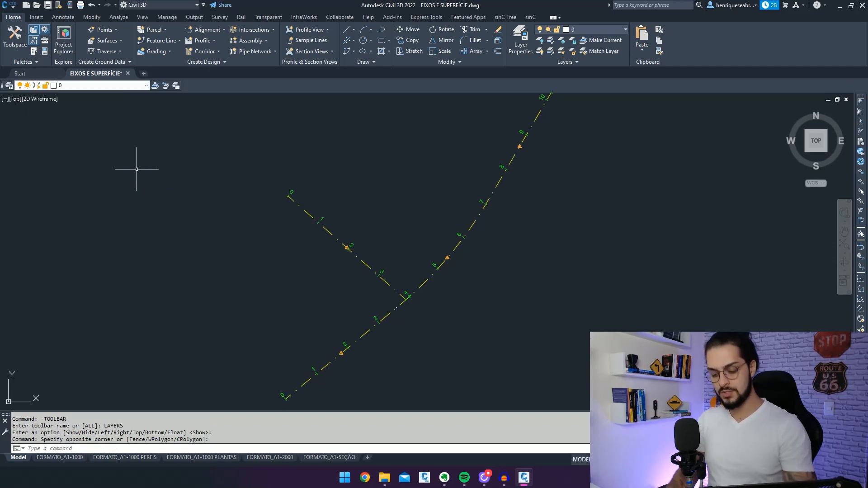
Step: Show the PROPERTIES toolbar with the -TOOLBAR command and dock it beside the Layers toolbar
text(-TOOLBAR)
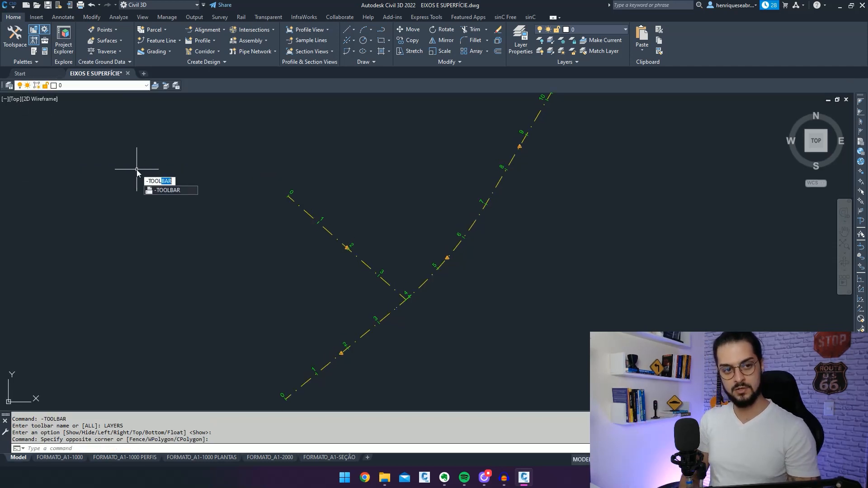
key(Return)
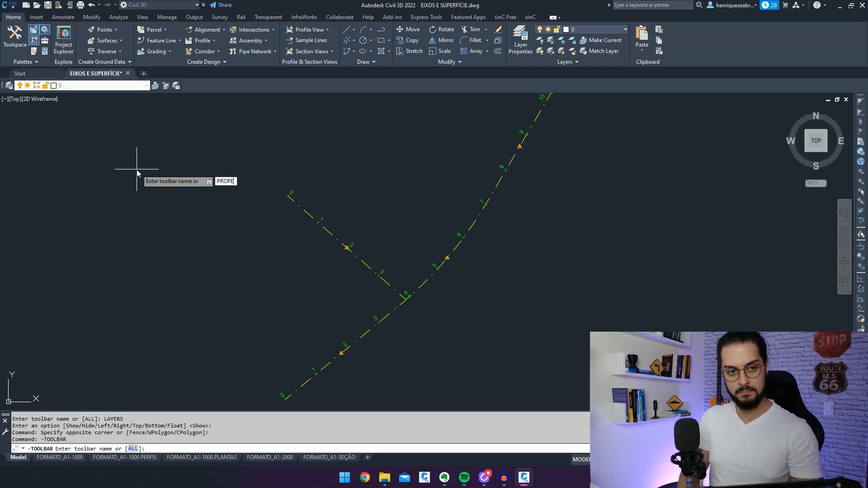
text(PROPERTIES)
key(Return)
key(Return)
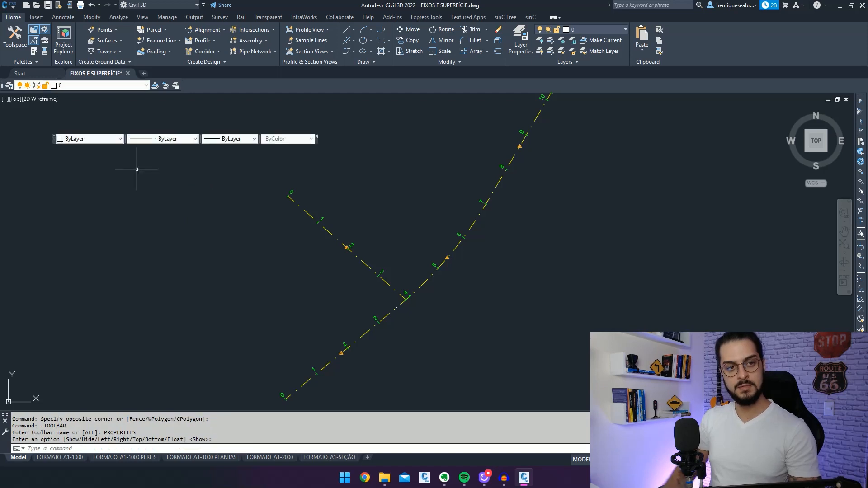
drag(54, 138, 318, 88)
double_click(209, 151)
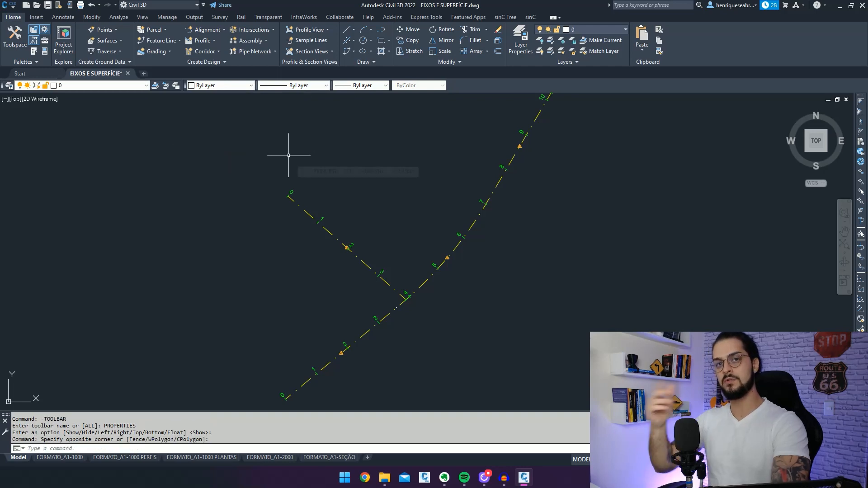
click(64, 17)
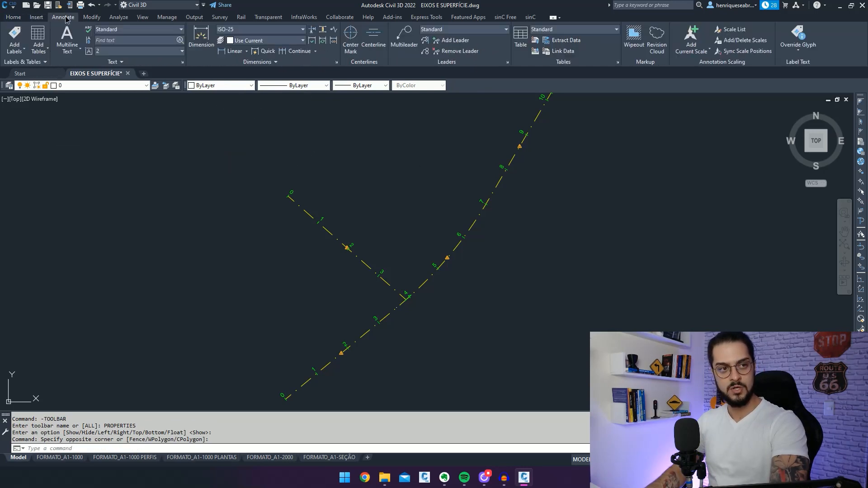
click(118, 18)
click(166, 17)
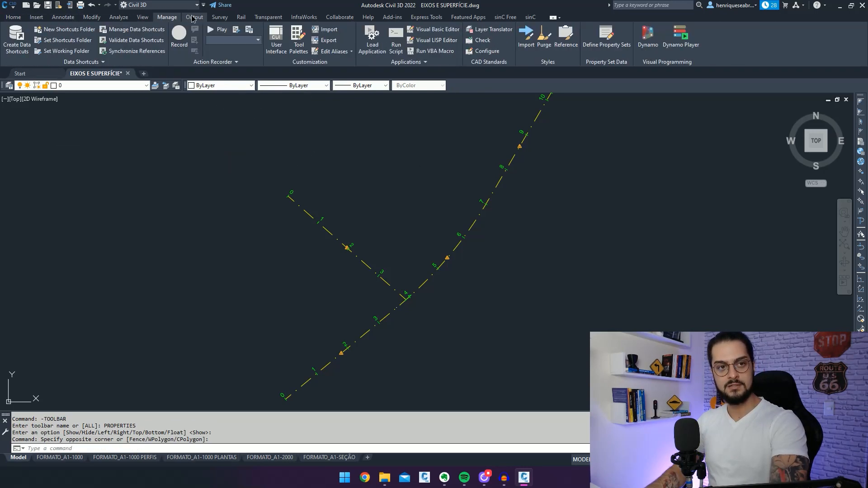
click(193, 18)
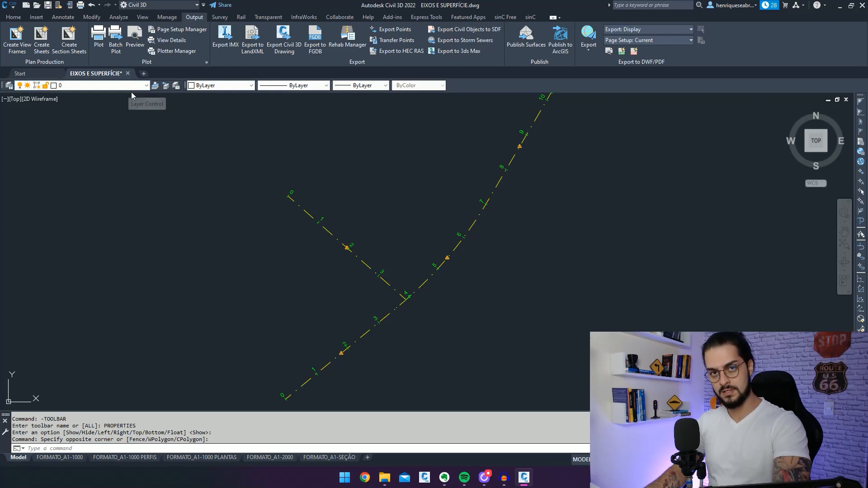
click(155, 138)
click(161, 151)
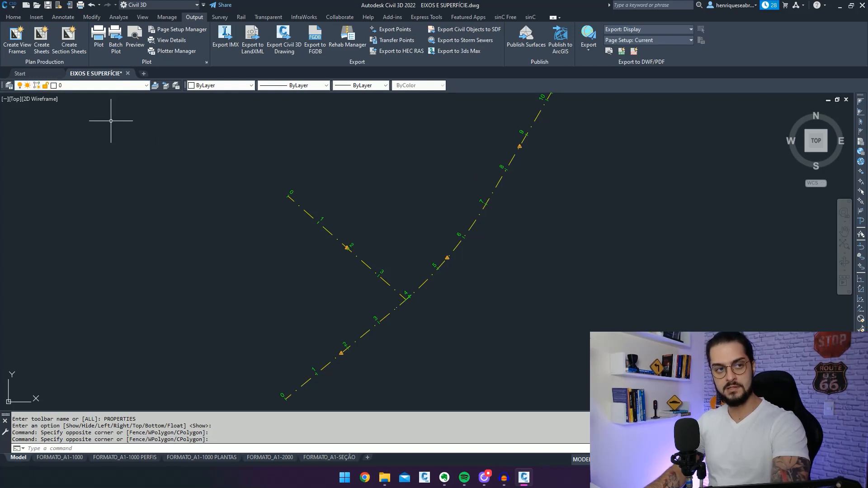
click(13, 17)
click(168, 145)
click(213, 184)
scroll(254, 174, down, 4)
middle_drag(333, 213, 397, 245)
scroll(377, 231, up, 2)
middle_click(398, 245)
middle_click(398, 245)
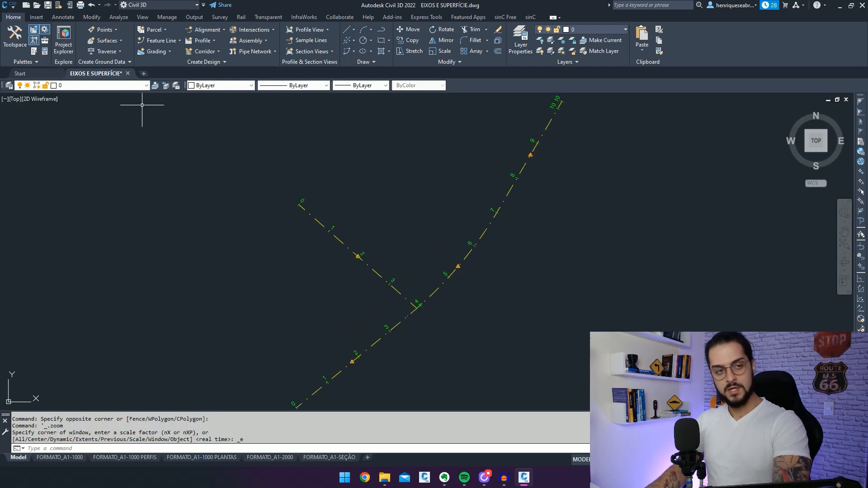
Step: Thaw the C-TOPO layer in the layer control to display the surface contours
click(145, 86)
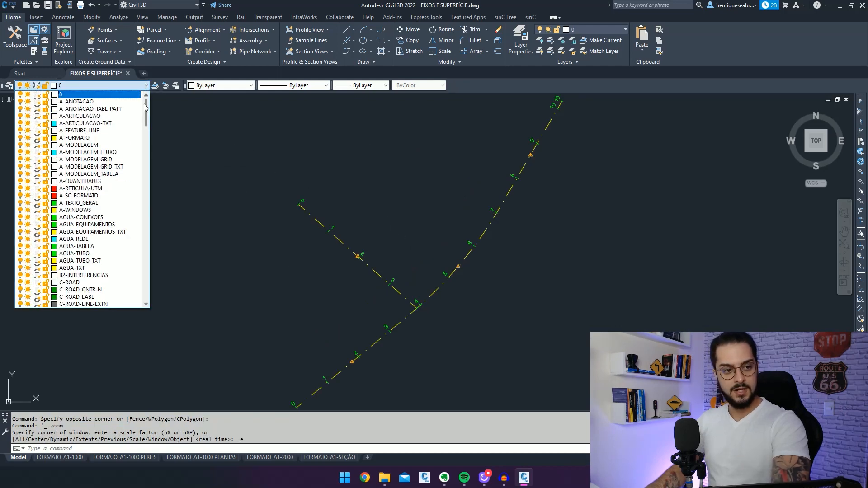
scroll(145, 107, down, 7)
click(27, 225)
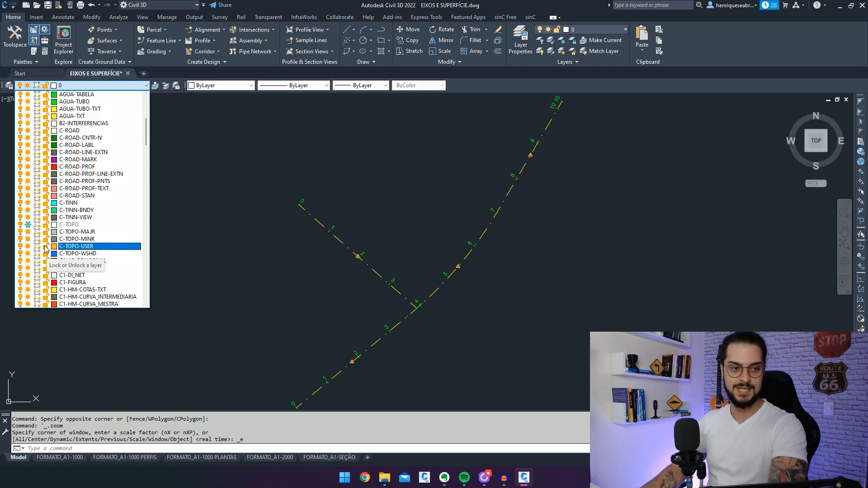
click(28, 225)
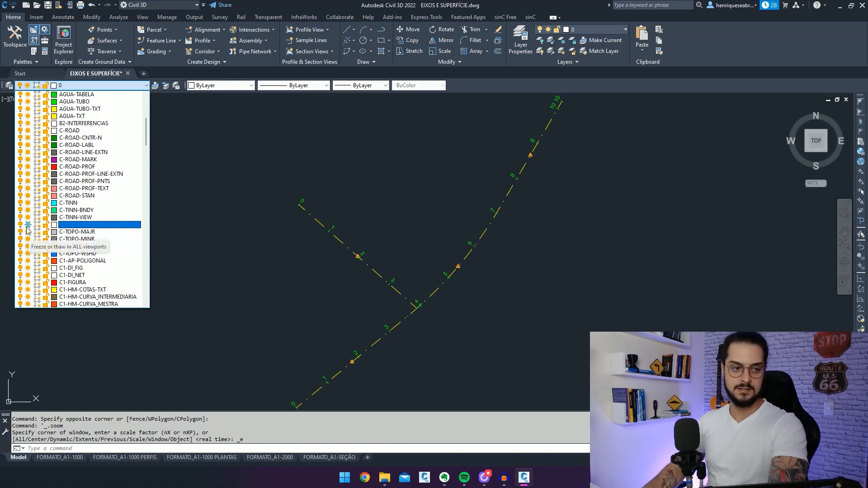
click(263, 188)
scroll(494, 194, down, 3)
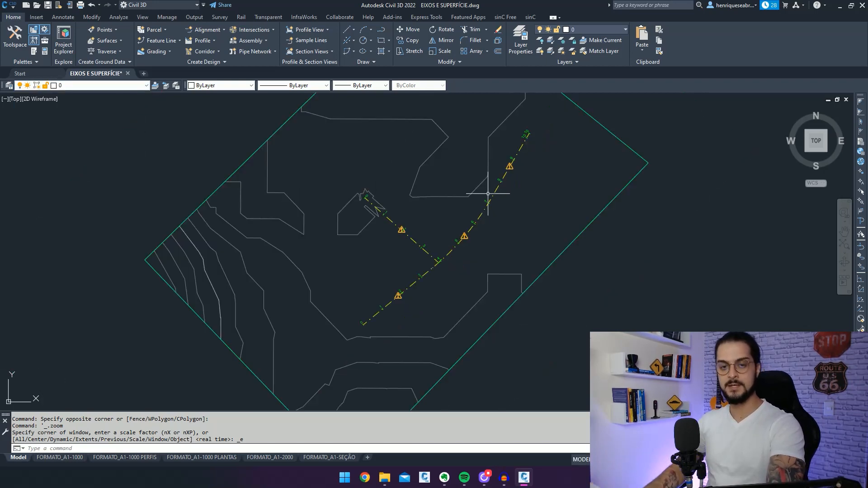
Step: Regenerate the drawing with the RE command so the alignment graphics redraw at the current zoom
text(RE)
key(Return)
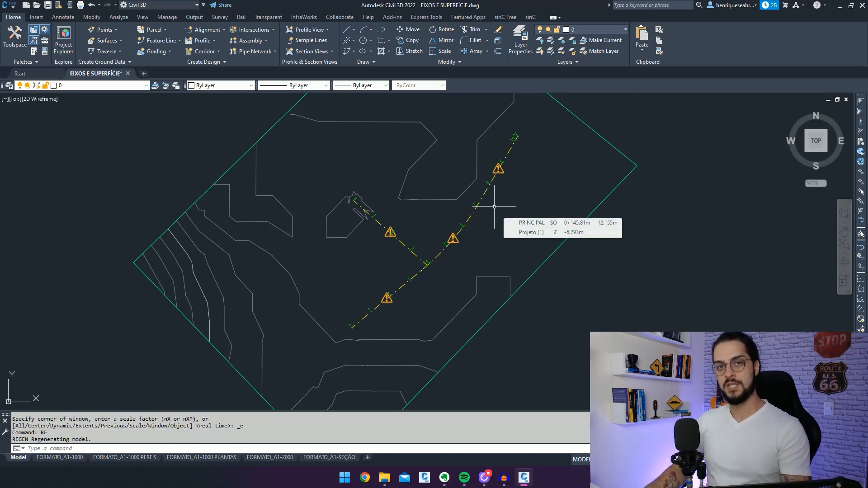
middle_drag(521, 211, 514, 213)
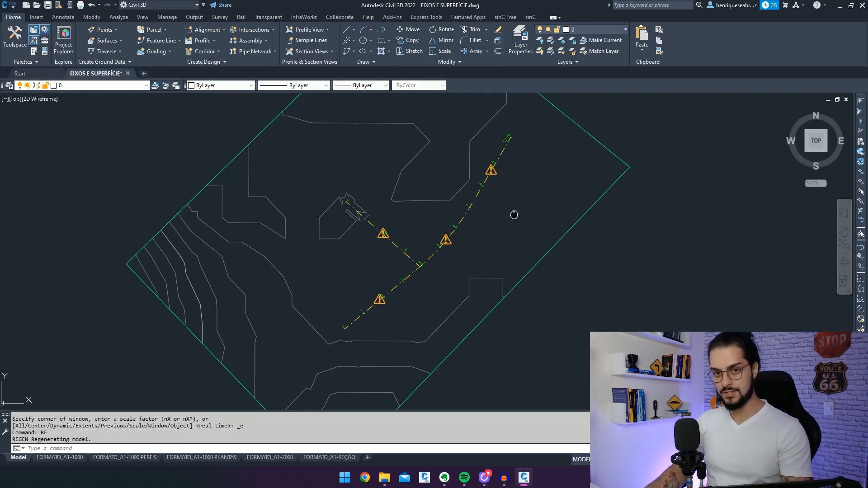
text(RE)
key(Return)
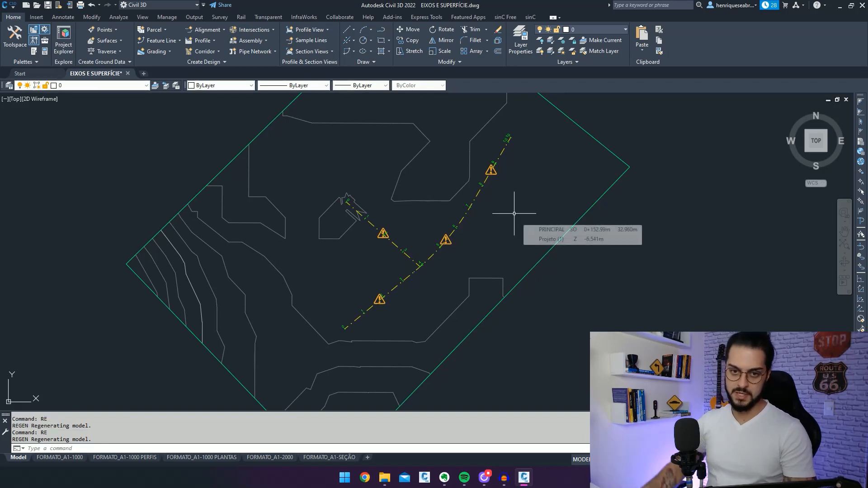
scroll(514, 215, up, 4)
scroll(515, 203, down, 2)
mouse_move(518, 198)
middle_down()
mouse_move(573, 184)
mouse_move(553, 196)
mouse_move(535, 172)
middle_up()
scroll(552, 170, down, 2)
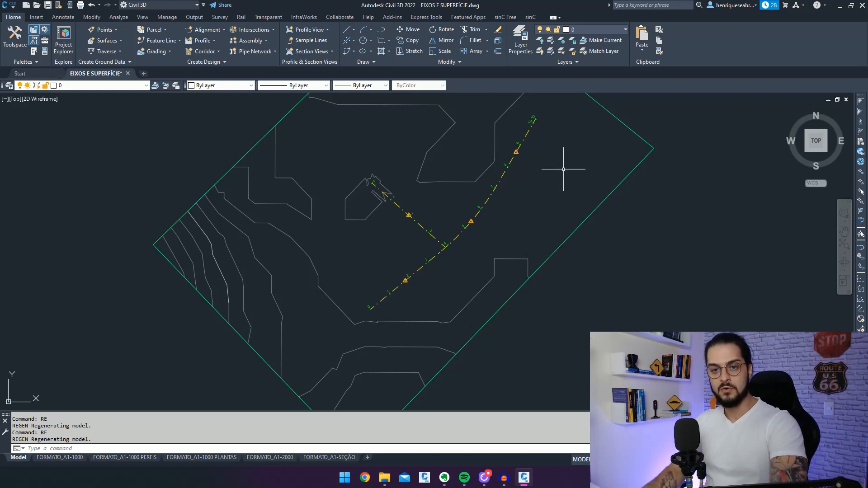
Step: Select the Projeto (1) surface by its boundary and inspect it in 3D in the Object Viewer, closing the viewer when done
mouse_move(563, 169)
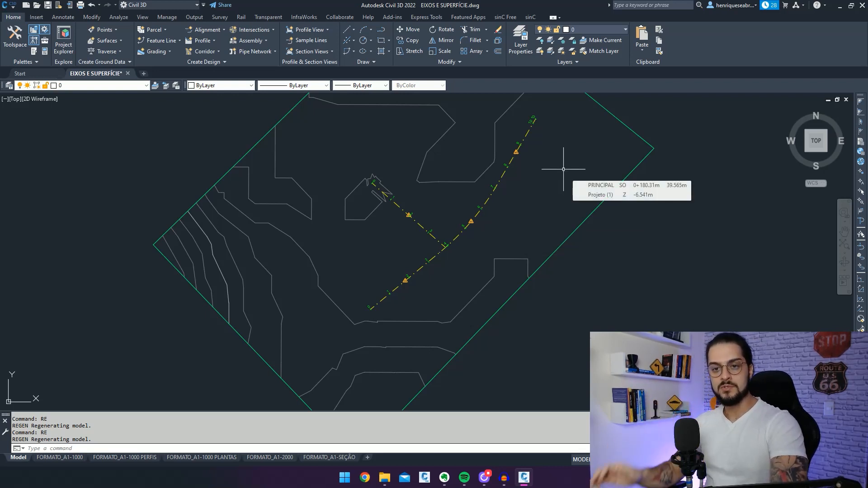
mouse_move(377, 155)
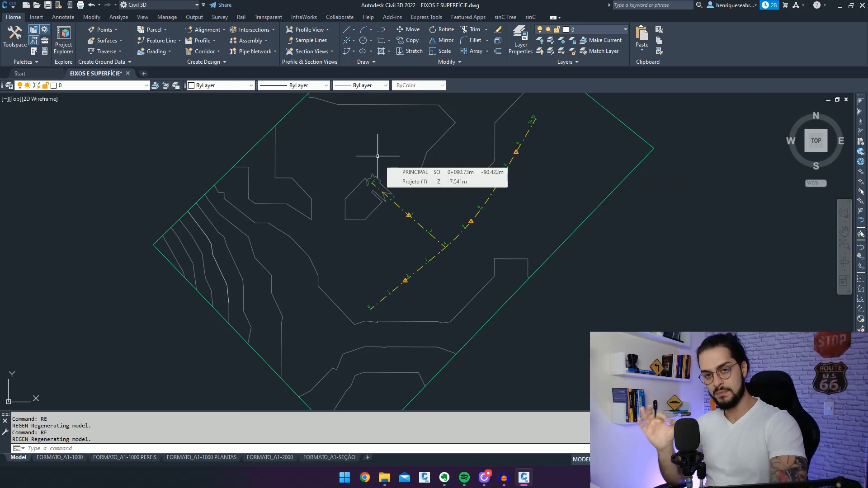
scroll(378, 156, down, 4)
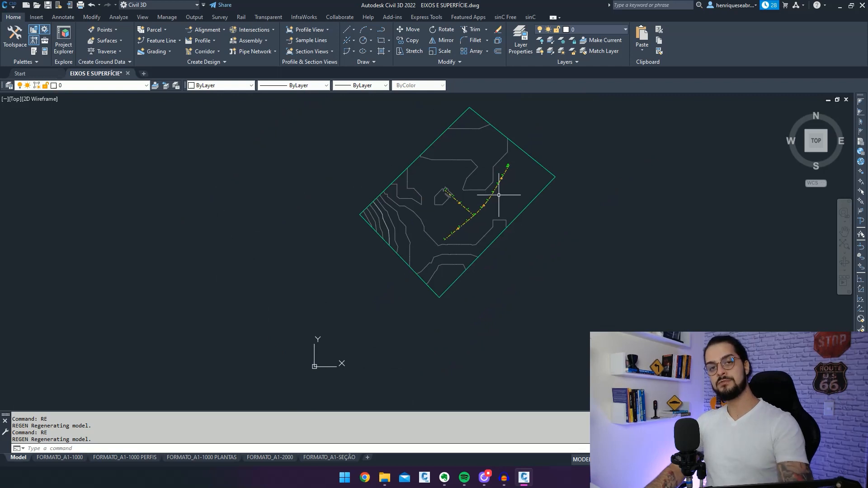
scroll(497, 195, up, 2)
click(571, 240)
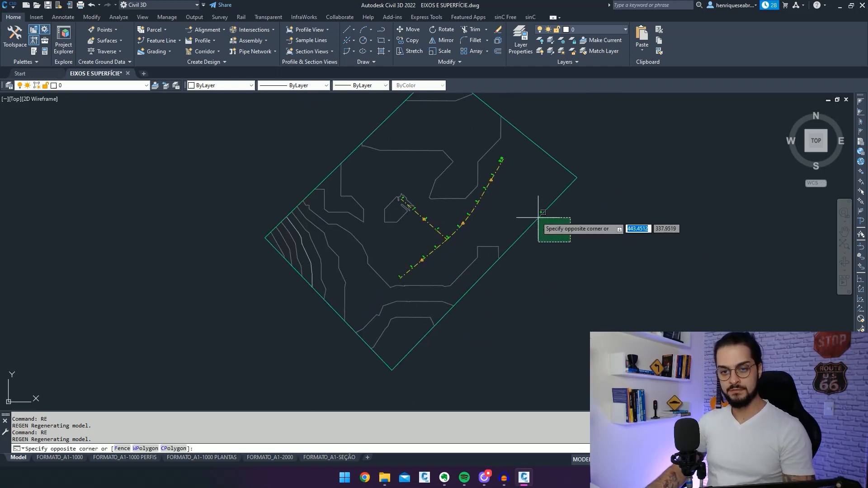
click(525, 207)
right_click(572, 213)
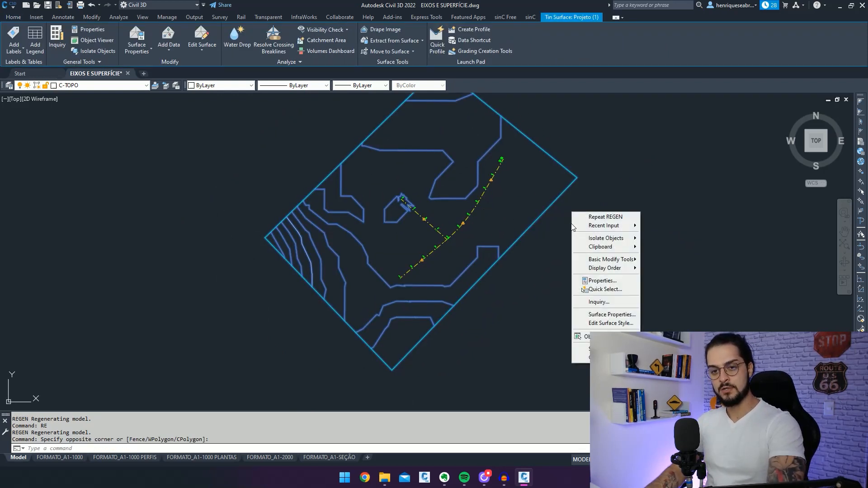
click(583, 337)
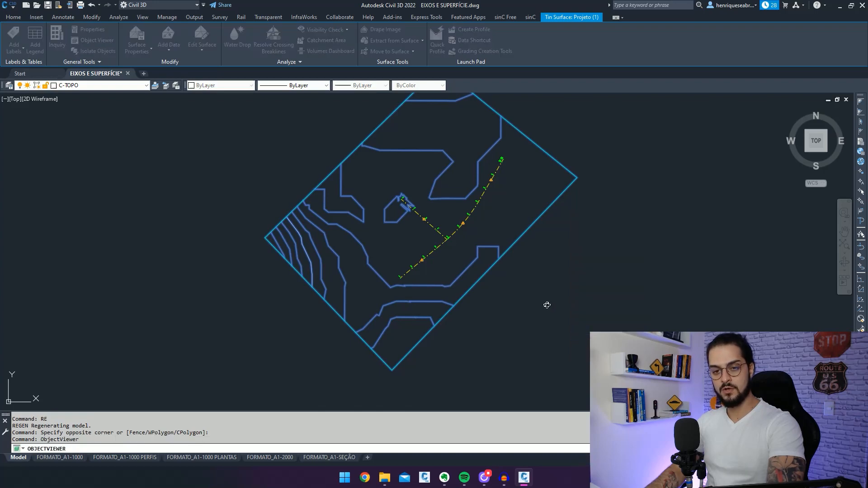
mouse_move(522, 224)
mouse_down()
mouse_move(474, 277)
mouse_move(469, 254)
mouse_move(504, 263)
mouse_move(523, 294)
mouse_move(537, 277)
mouse_move(549, 284)
mouse_move(490, 248)
mouse_move(513, 275)
mouse_move(548, 263)
mouse_move(522, 248)
mouse_move(517, 233)
mouse_move(541, 246)
mouse_move(503, 255)
mouse_move(556, 264)
mouse_move(487, 273)
mouse_move(531, 283)
mouse_move(517, 258)
mouse_move(533, 254)
mouse_move(525, 258)
mouse_move(503, 239)
mouse_move(507, 256)
mouse_move(460, 256)
mouse_move(544, 249)
mouse_move(475, 262)
mouse_move(534, 259)
mouse_move(453, 276)
mouse_move(546, 253)
mouse_up()
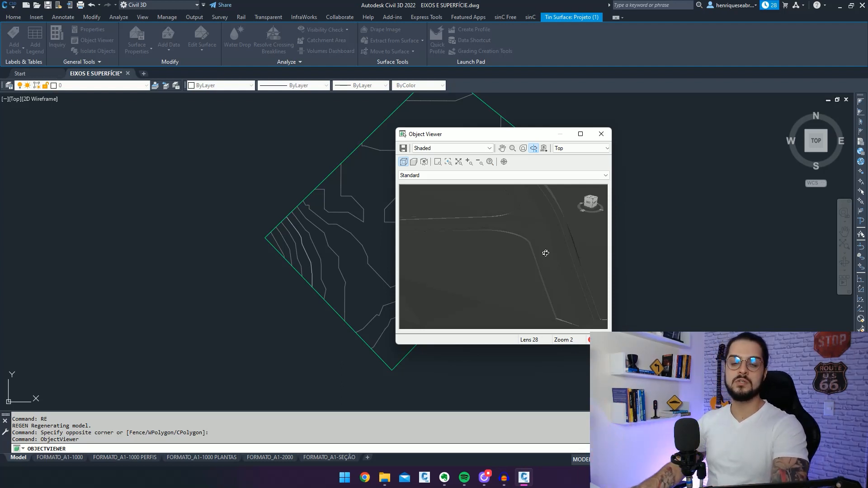
drag(544, 253, 526, 248)
scroll(508, 227, down, 2)
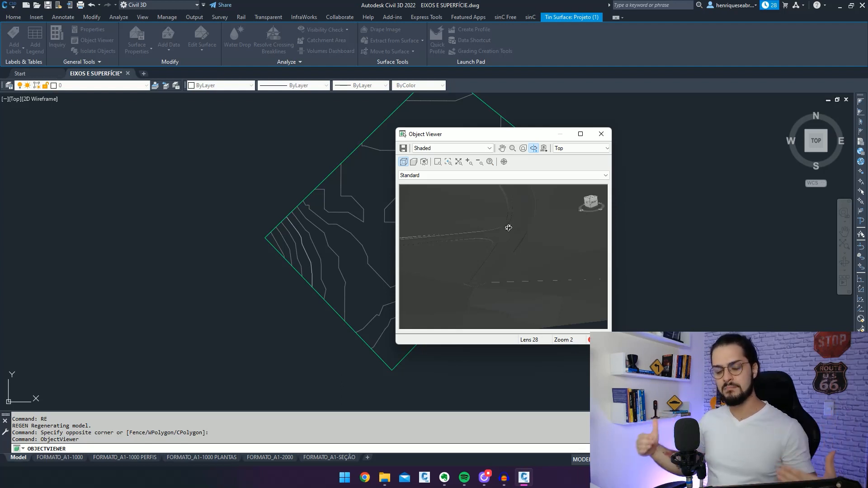
click(601, 134)
scroll(449, 235, up, 4)
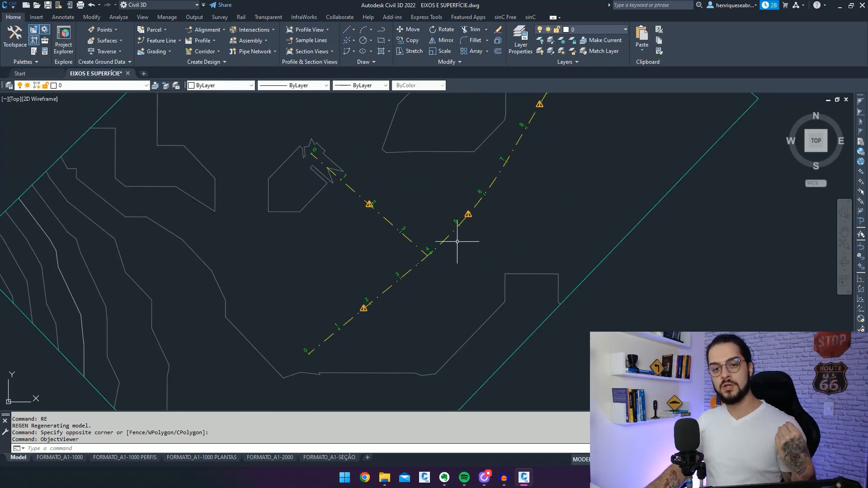
mouse_move(475, 260)
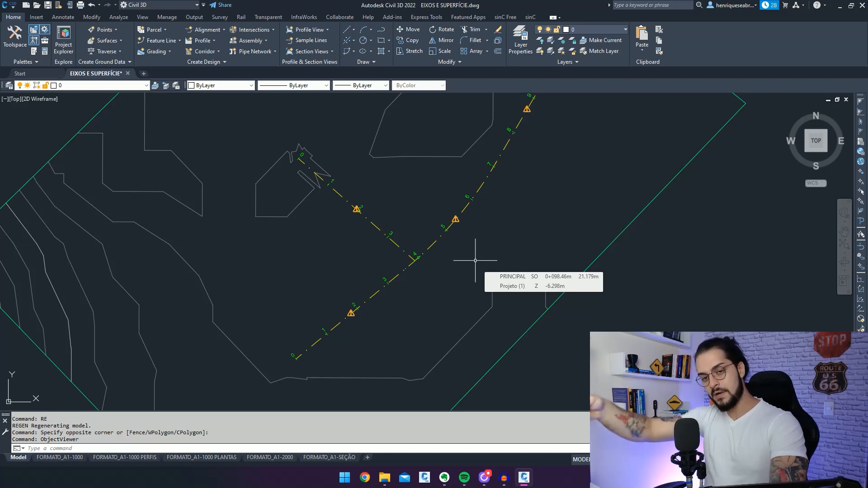
click(643, 269)
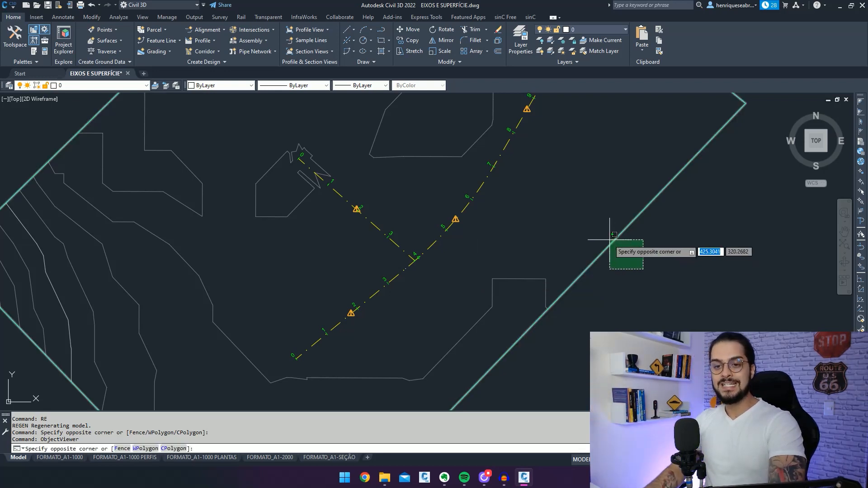
click(605, 232)
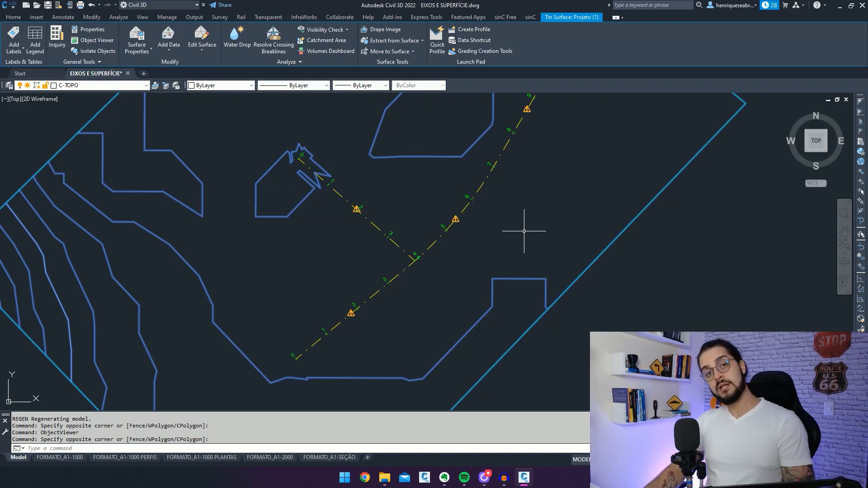
mouse_move(525, 196)
middle_down()
mouse_move(474, 202)
mouse_move(503, 199)
middle_up()
key(Escape)
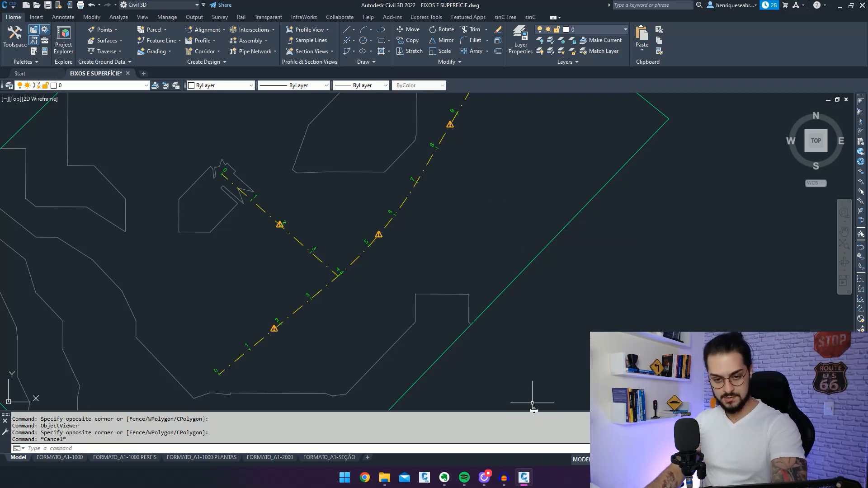
mouse_move(535, 480)
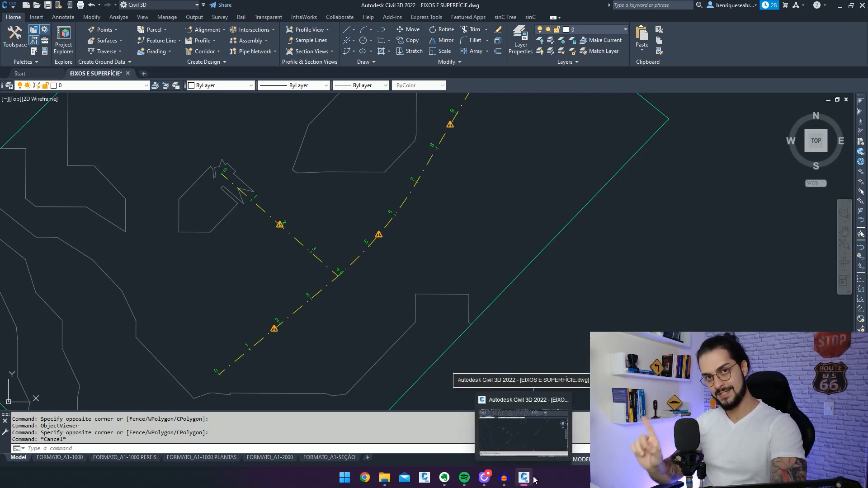
click(466, 218)
click(472, 216)
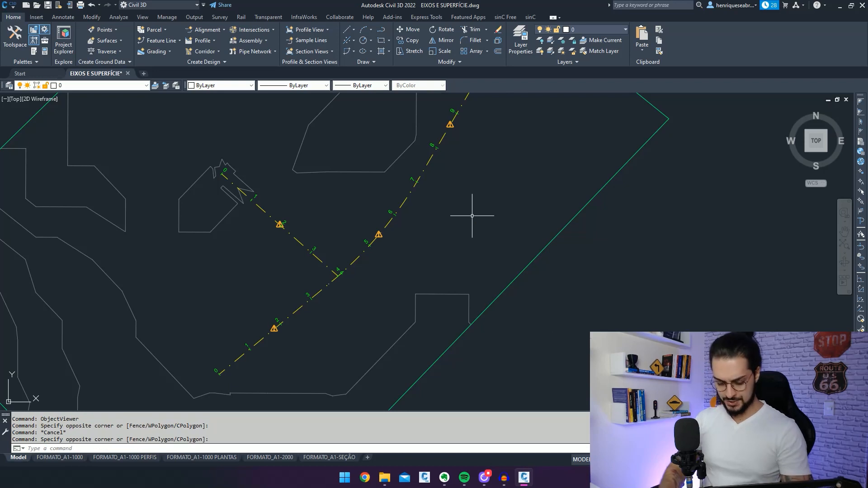
Step: Open the tool palettes with the TOOLPALETTES command and move the palette clear of the road alignments
text(TOOL)
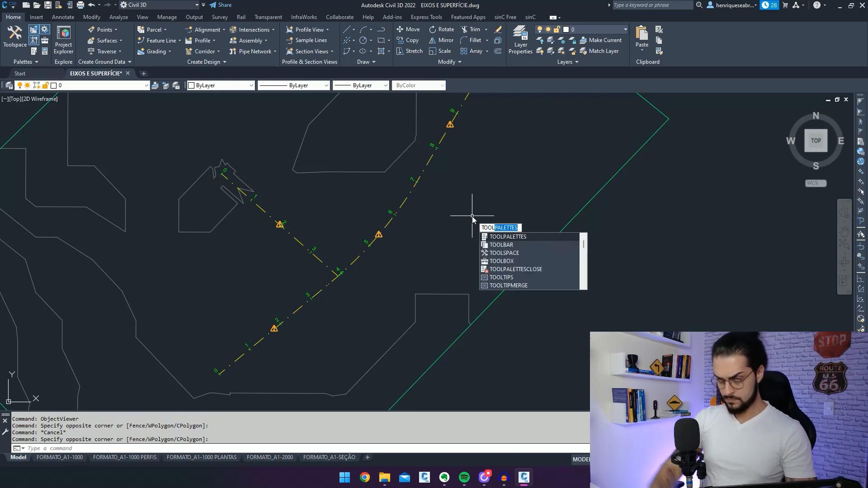
key(Return)
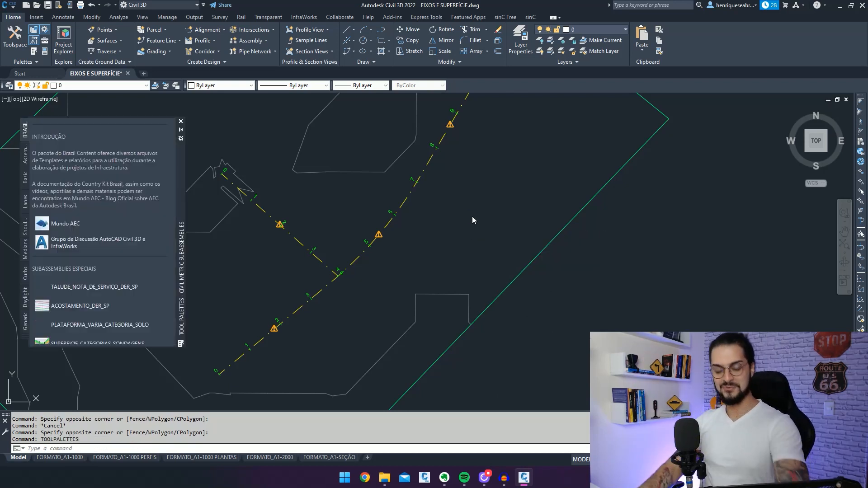
drag(183, 210, 754, 204)
middle_drag(569, 221, 539, 224)
Step: Insert a rotated PLACAS DE REGULAMENTAÇÃO sign beside the main alignment near station 8, with the PLACA attribute set to R-1
scroll(644, 207, down, 10)
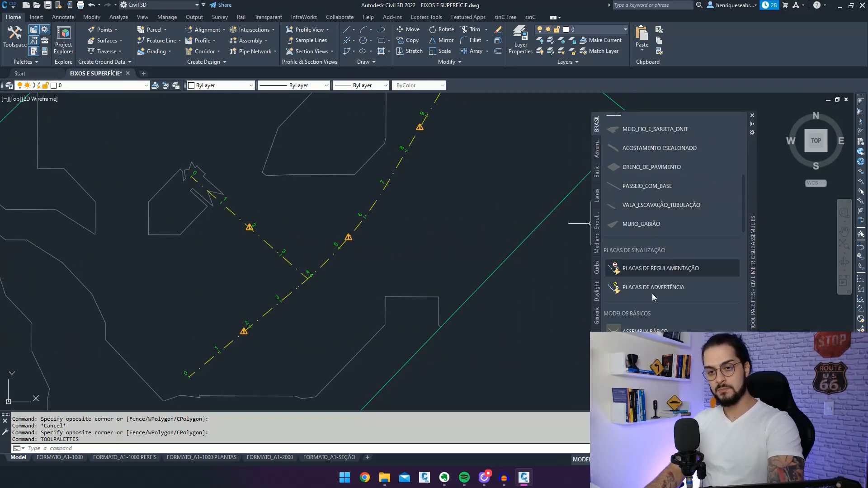
middle_drag(422, 188, 409, 190)
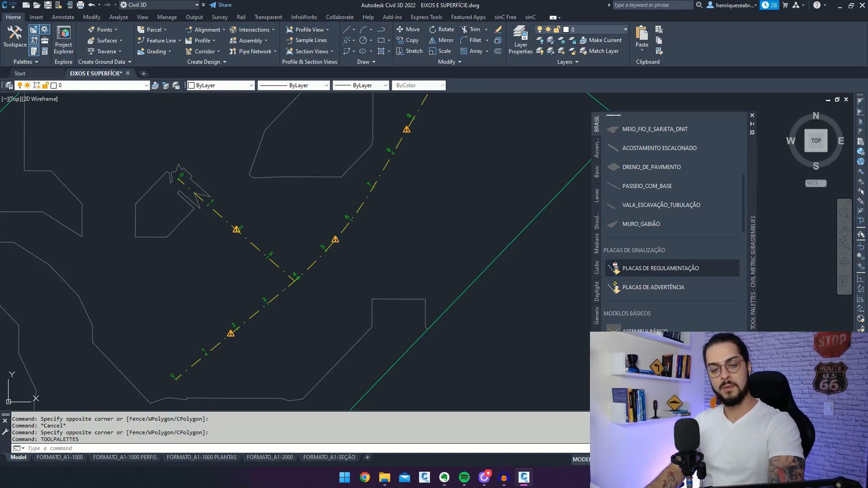
click(660, 268)
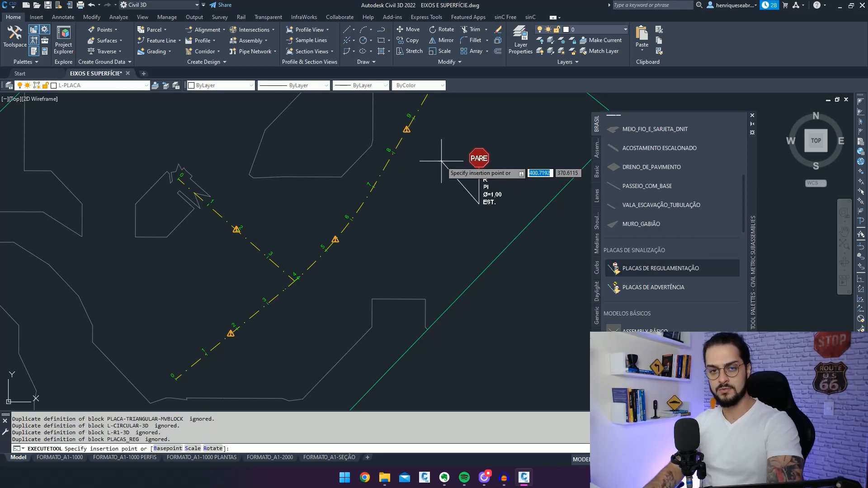
click(414, 151)
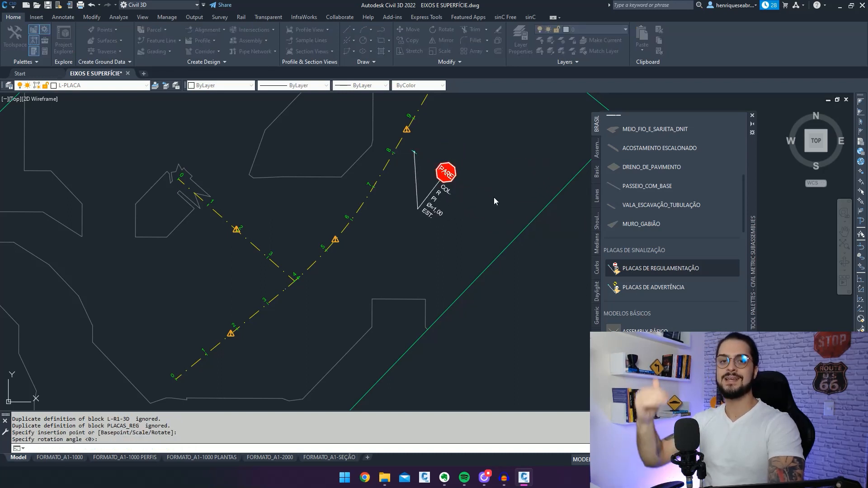
click(493, 197)
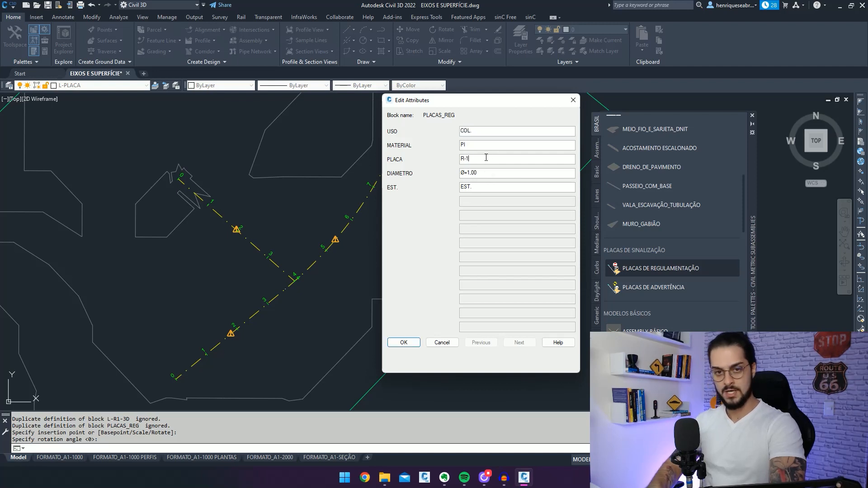
click(404, 341)
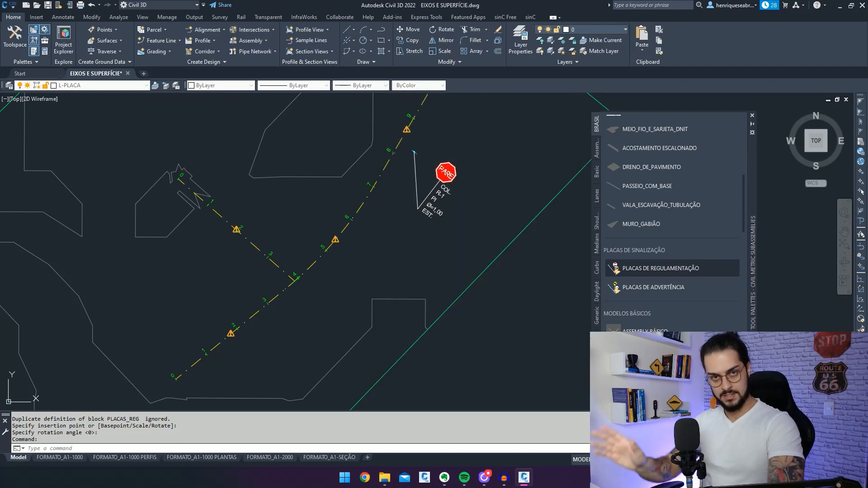
middle_drag(527, 245, 521, 256)
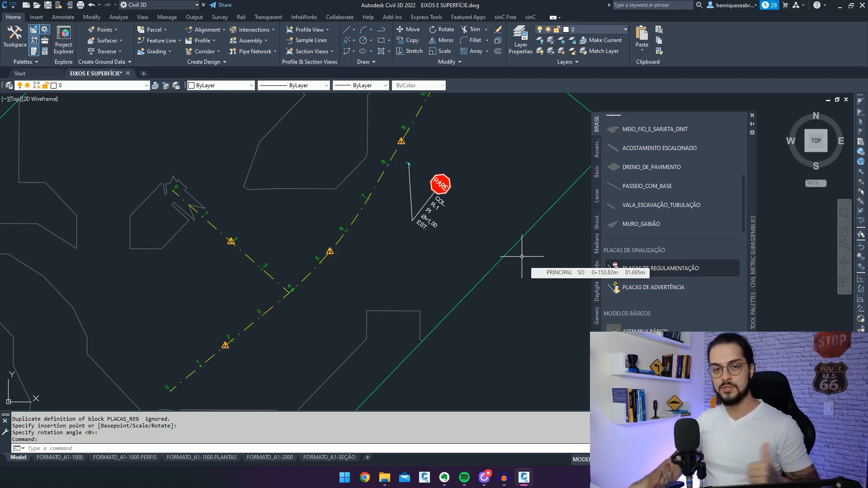
mouse_move(490, 226)
middle_down()
mouse_move(465, 231)
mouse_move(445, 215)
mouse_move(439, 240)
middle_up()
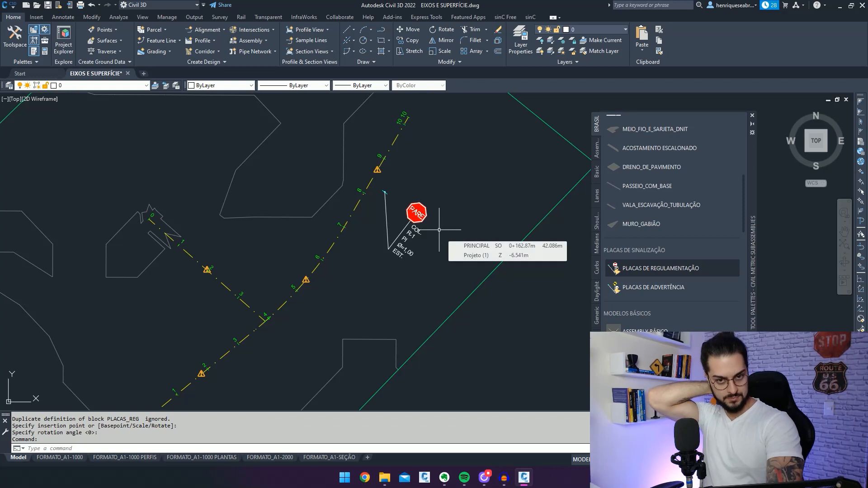
click(622, 268)
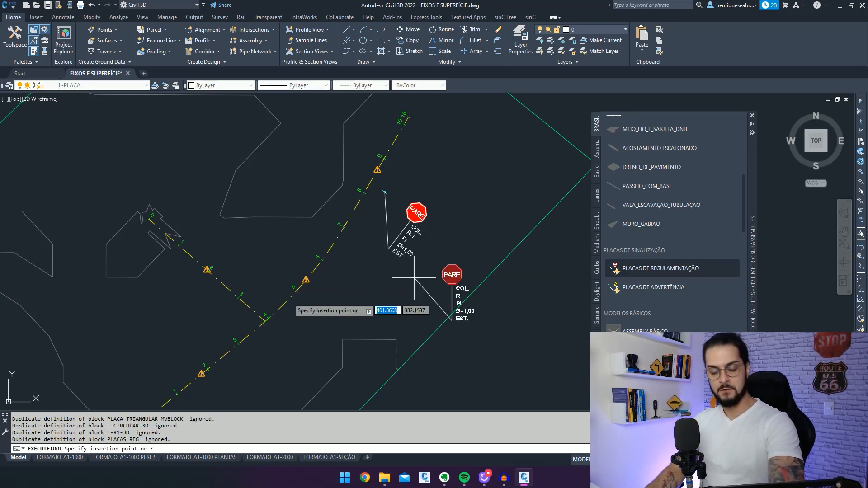
key(Escape)
Step: Move the R-1 stop sign by its insertion point from near station 8 to beside the secondary alignment, just before the main-road junction
click(444, 255)
click(385, 201)
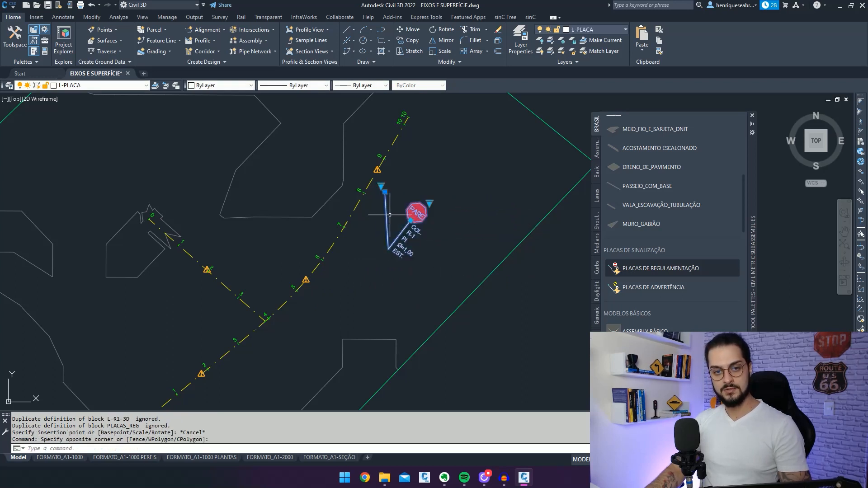
text(M)
key(Return)
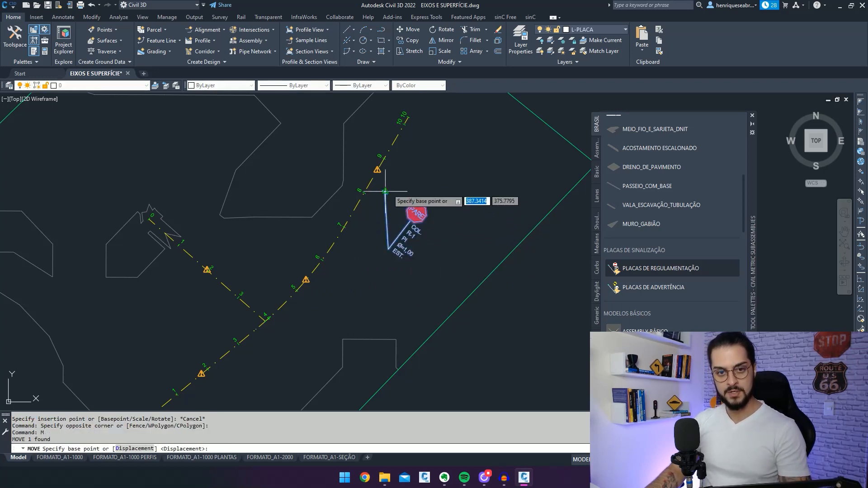
click(384, 192)
middle_drag(214, 316, 249, 285)
click(270, 284)
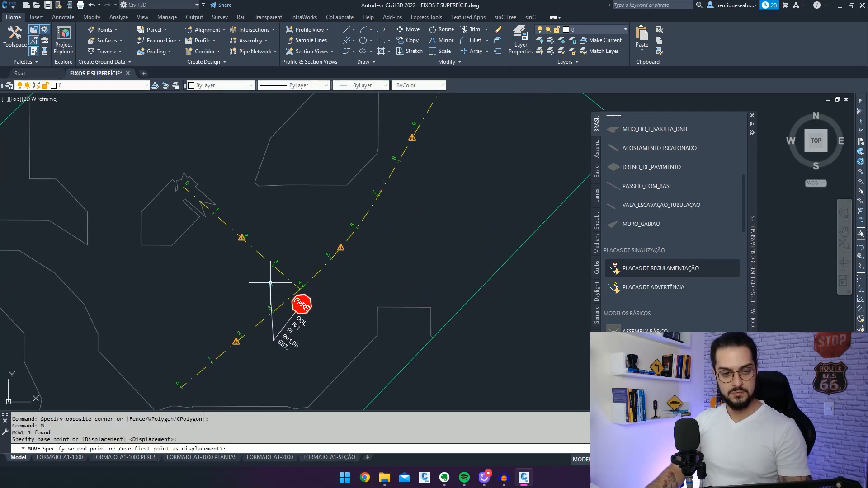
Step: Rotate the stop sign about its insertion point so its leader and plate extend west, away from the junction
click(275, 290)
click(256, 276)
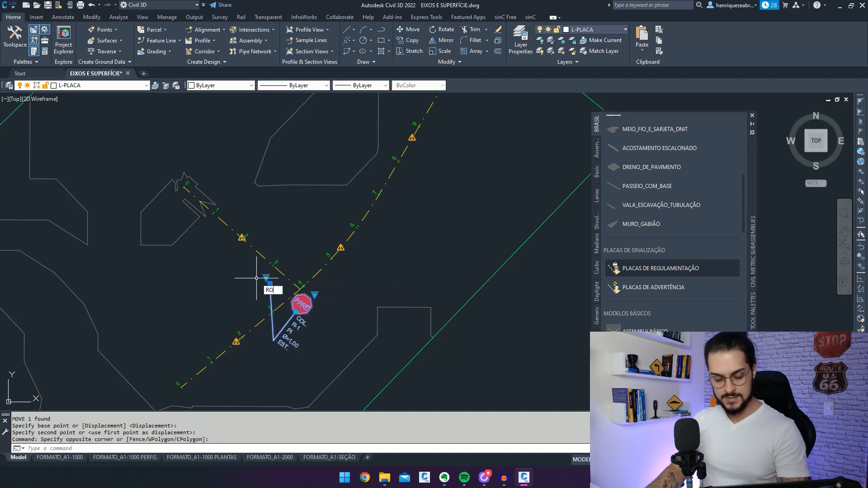
text(RO)
key(Return)
click(272, 286)
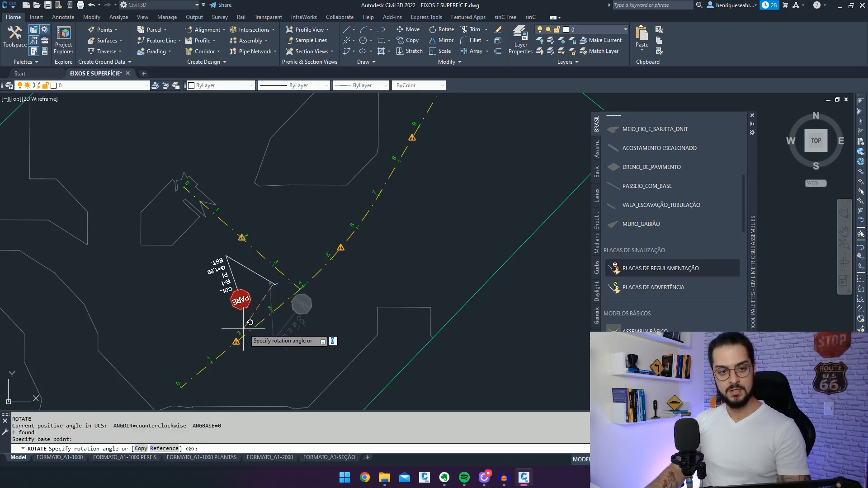
middle_drag(356, 329, 509, 302)
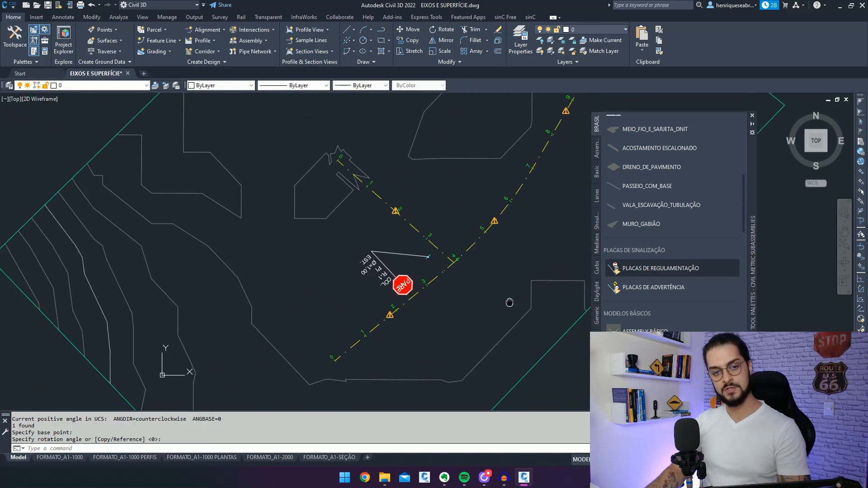
scroll(414, 280, up, 2)
click(371, 287)
click(386, 277)
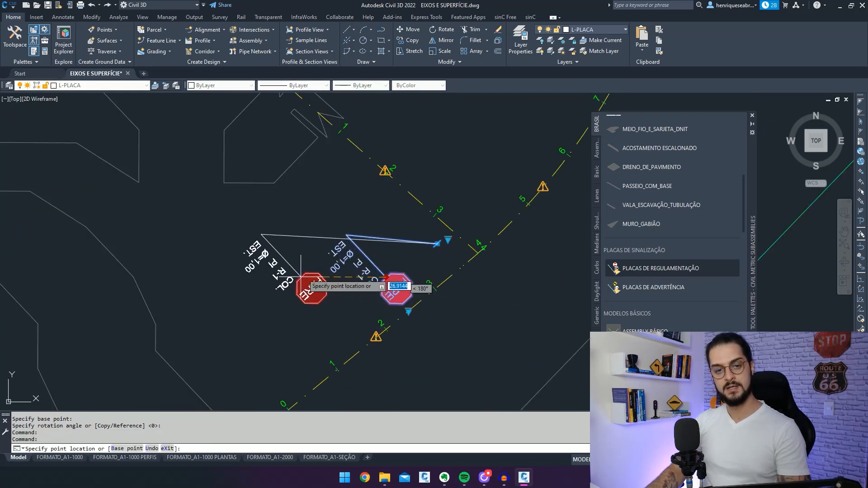
key(Escape)
mouse_move(394, 256)
middle_down()
mouse_move(409, 259)
mouse_move(378, 263)
middle_up()
scroll(389, 259, down, 2)
scroll(377, 261, up, 2)
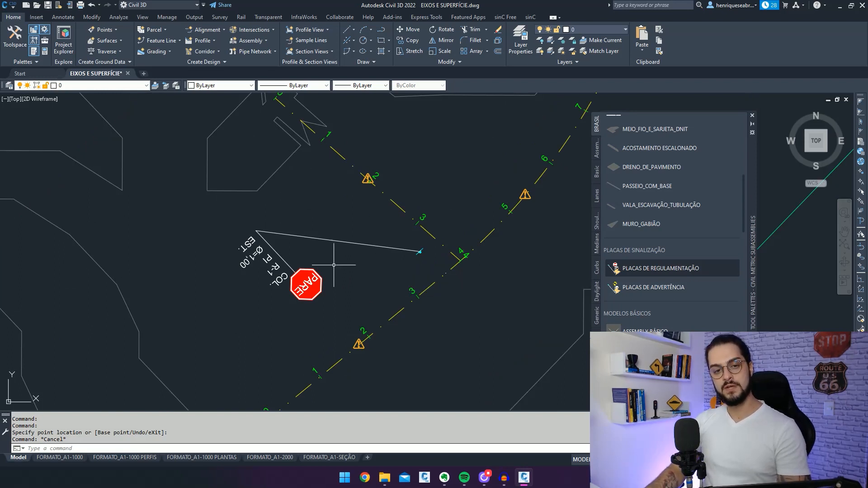
scroll(393, 209, down, 3)
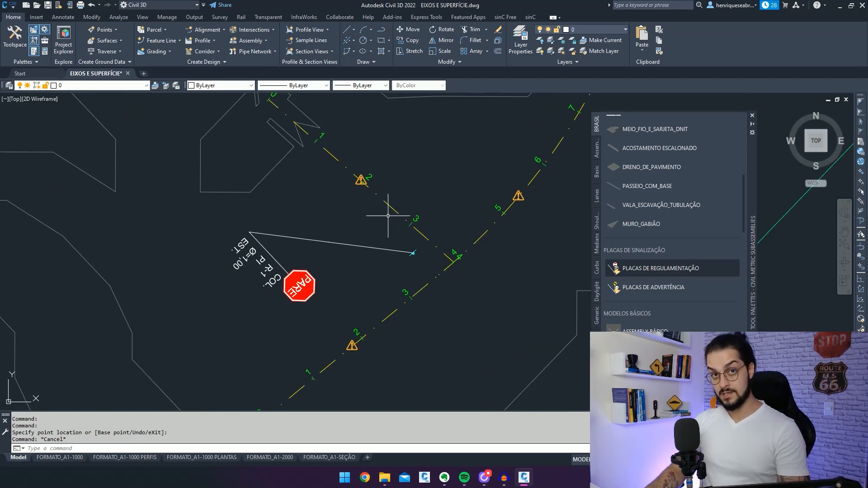
middle_drag(370, 207, 354, 207)
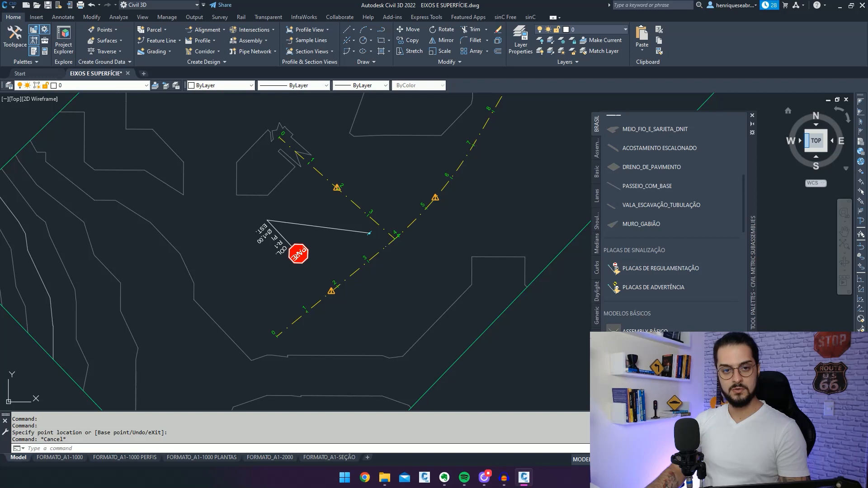
mouse_move(441, 291)
middle_down()
mouse_move(448, 333)
mouse_move(460, 348)
middle_up()
middle_drag(391, 281, 402, 257)
scroll(364, 272, up, 2)
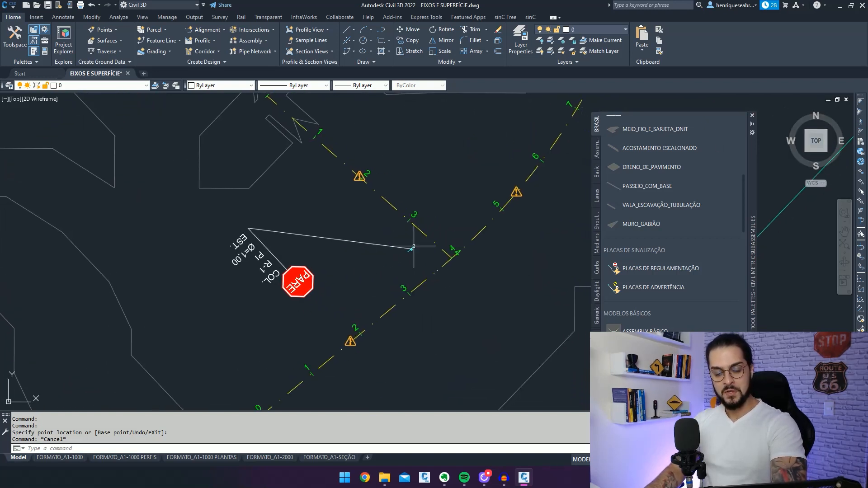
middle_drag(314, 241, 295, 236)
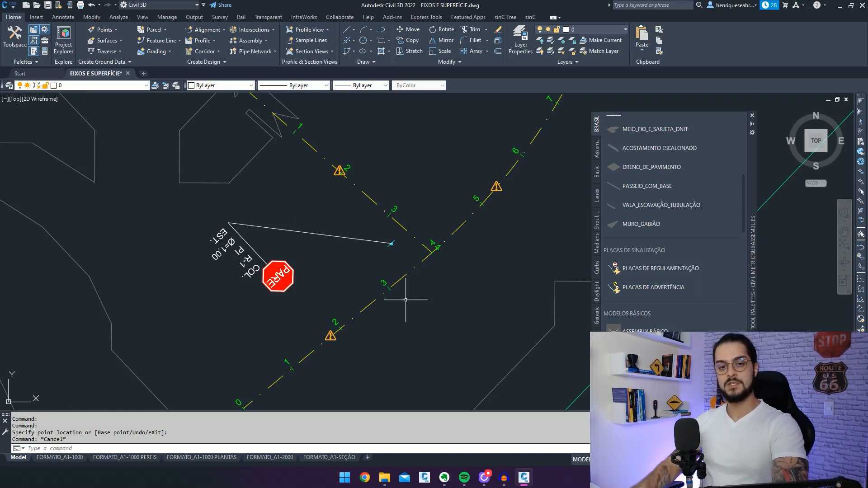
middle_drag(312, 249, 299, 245)
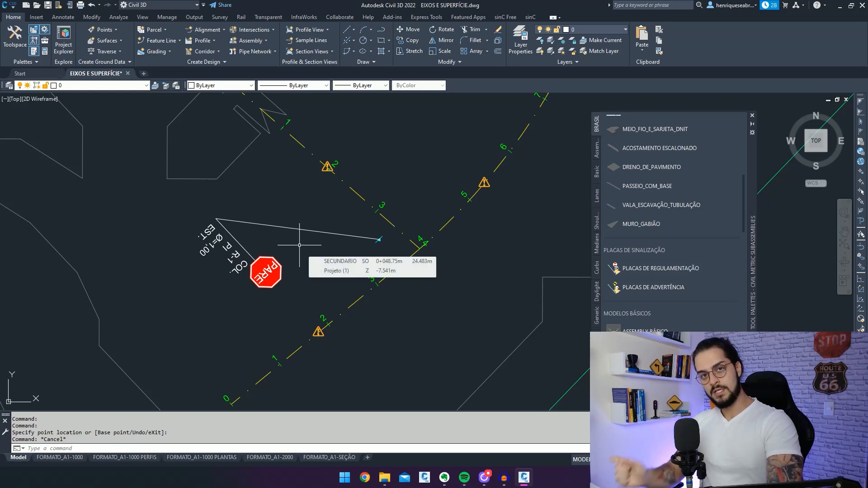
Step: Open the stop sign's block attributes, review the ESTACA entry, and close the editor without changing anything
double_click(298, 229)
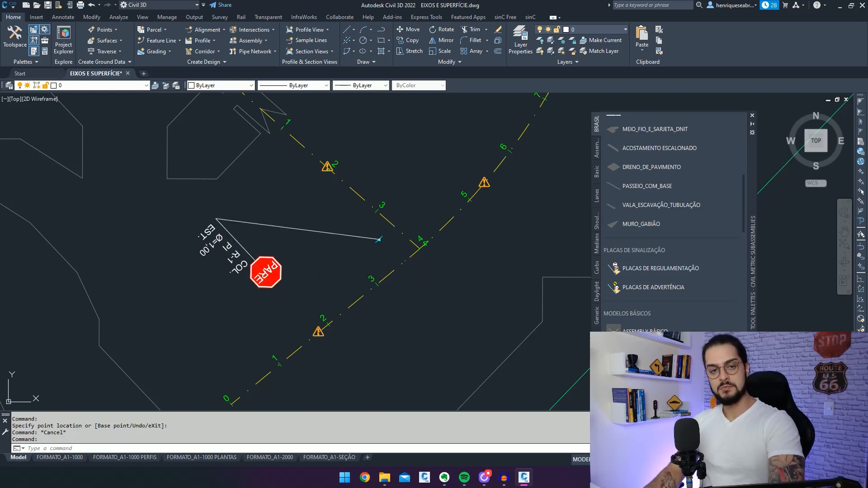
click(622, 209)
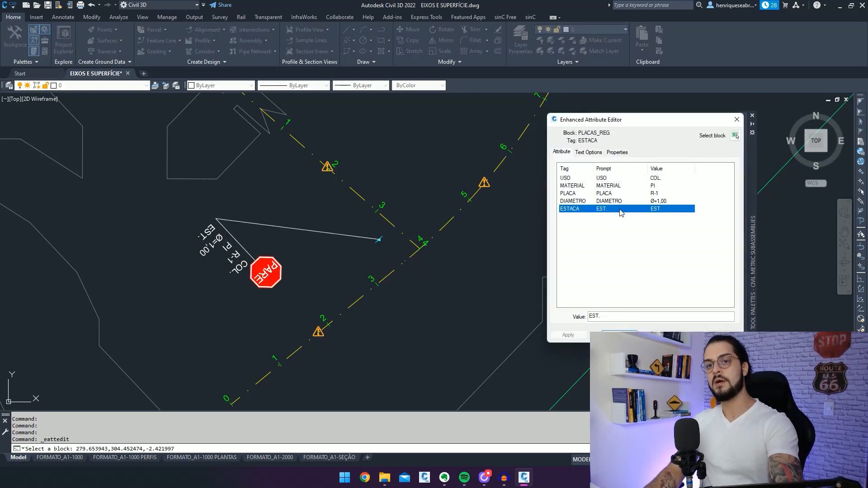
click(737, 120)
Step: Look through the regulation sign codes offered by the stop sign block, leaving R1 selected and deselecting the block
click(284, 267)
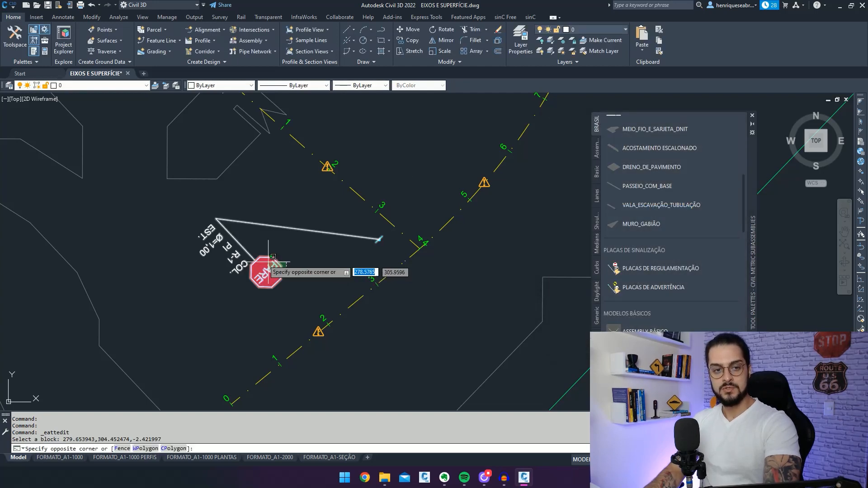
click(266, 254)
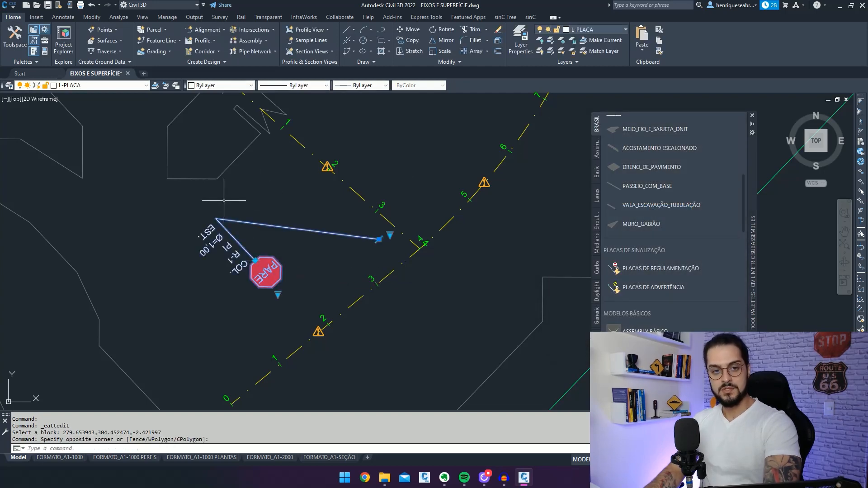
click(278, 295)
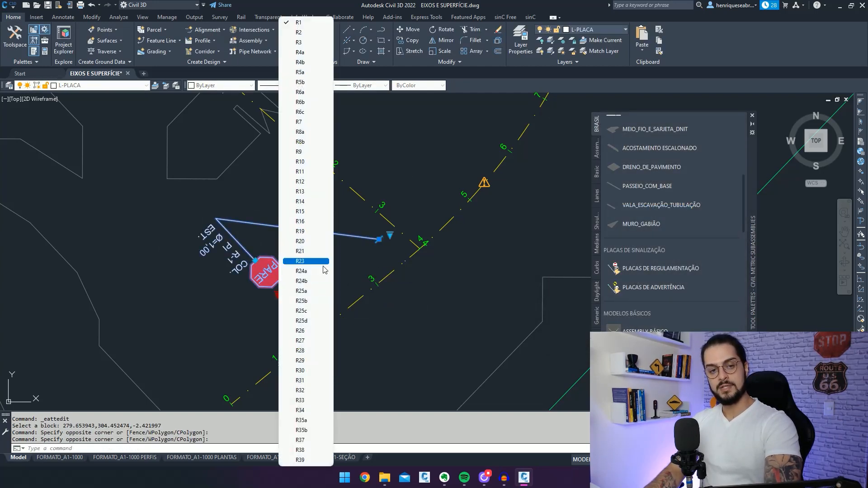
click(360, 261)
key(Escape)
key(Escape)
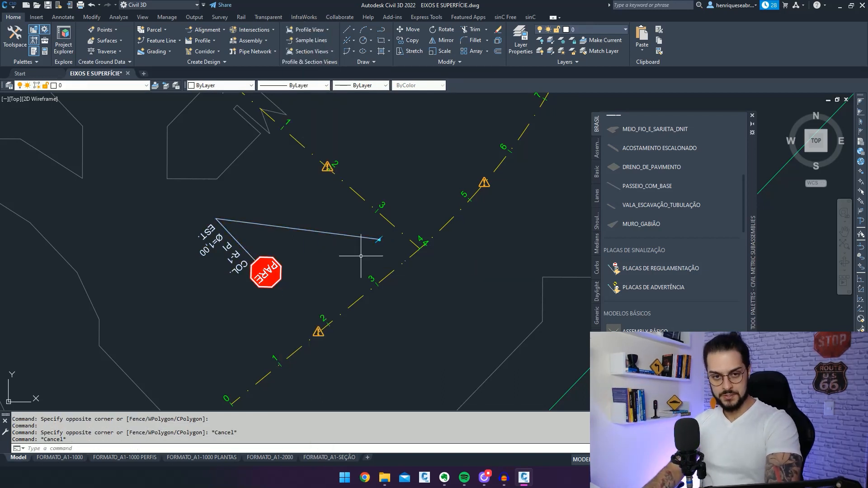
middle_drag(361, 256, 338, 254)
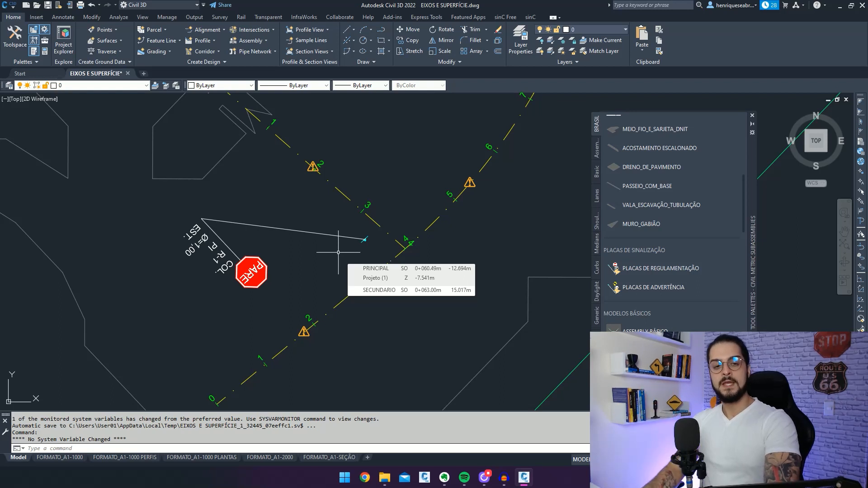
middle_drag(338, 252, 334, 253)
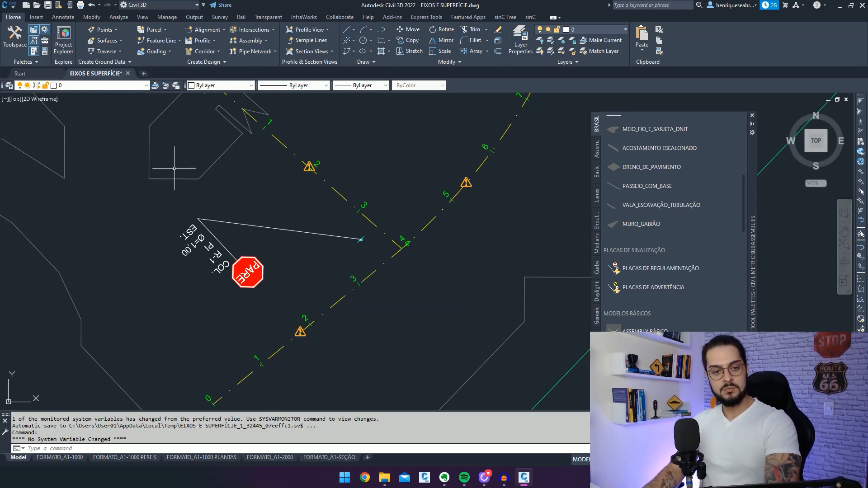
click(249, 268)
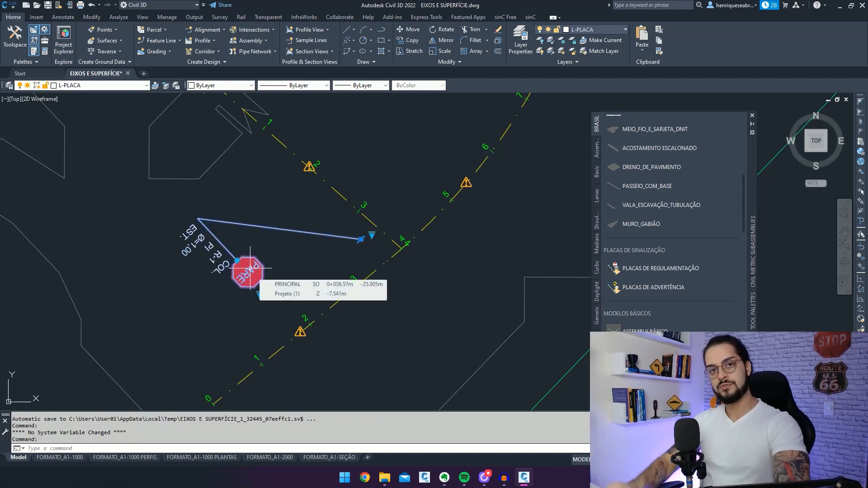
key(Escape)
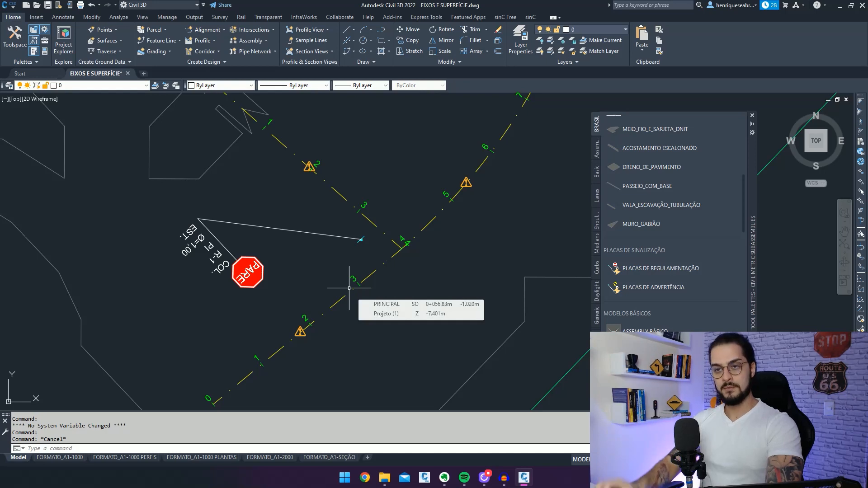
Step: Switch to the southwest isometric view and orbit in close to examine the stop sign in 3D on the Projeto (1) surface
click(806, 151)
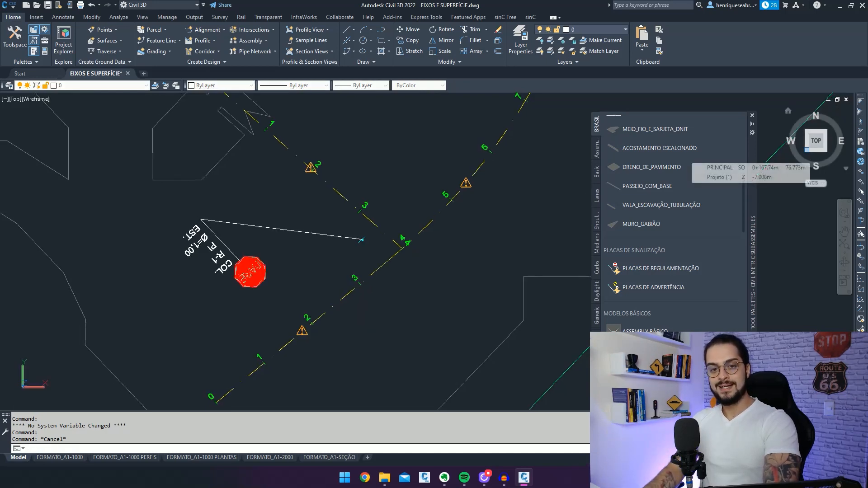
scroll(439, 277, up, 10)
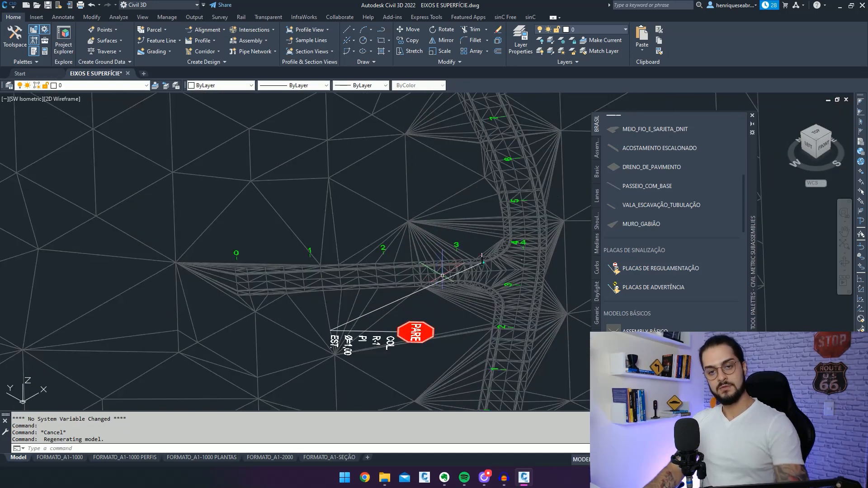
shift+middle_drag(429, 286, 412, 237)
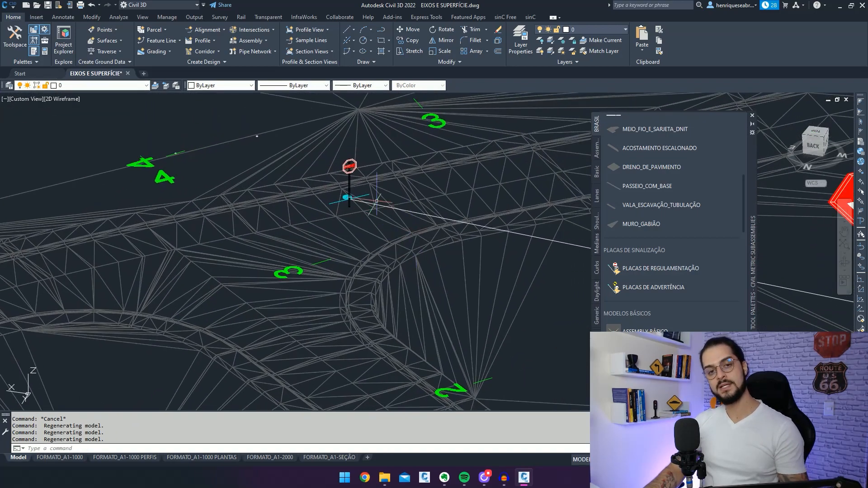
scroll(376, 201, up, 5)
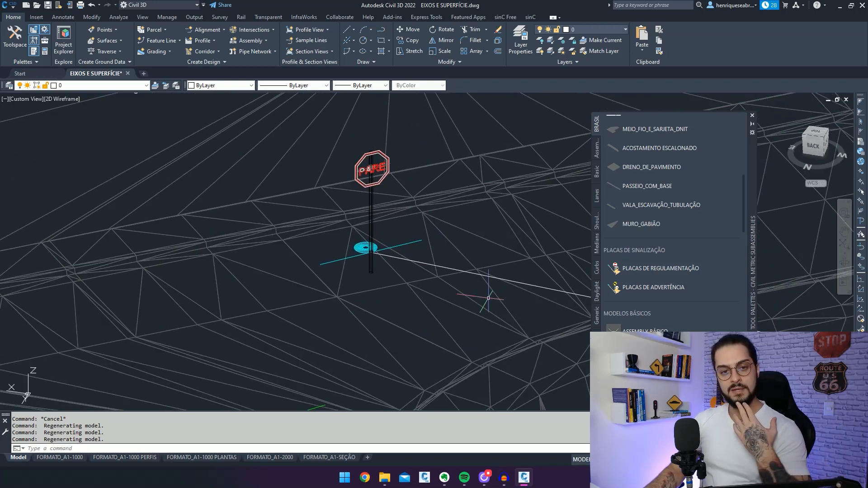
scroll(336, 196, down, 3)
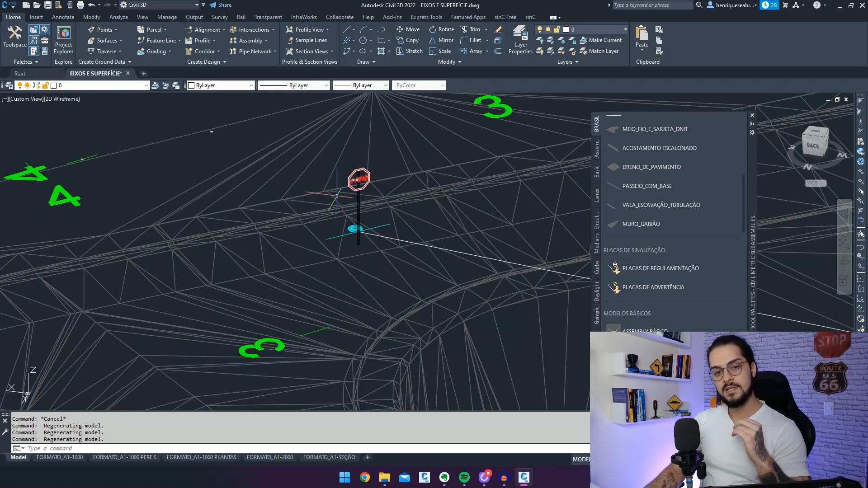
middle_drag(336, 196, 362, 211)
scroll(391, 199, up, 3)
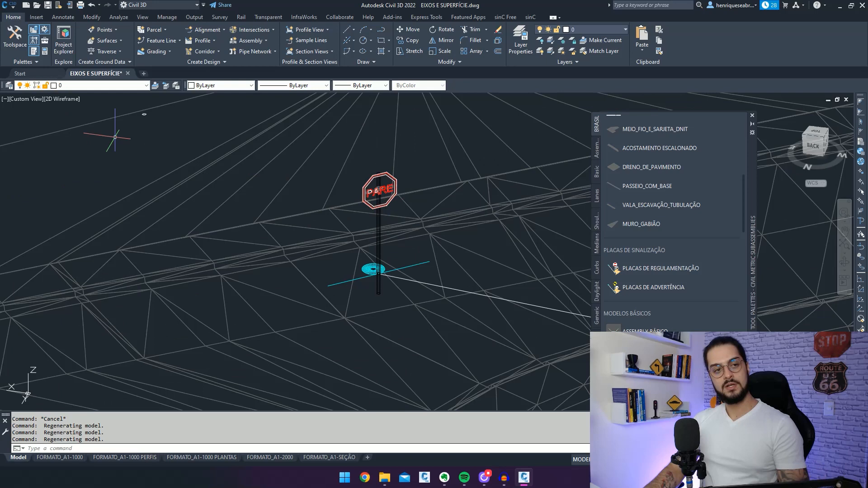
Step: Set the visual style to Shaded and orbit around the stop sign to examine its plate, post and rear bracket
click(65, 99)
click(86, 162)
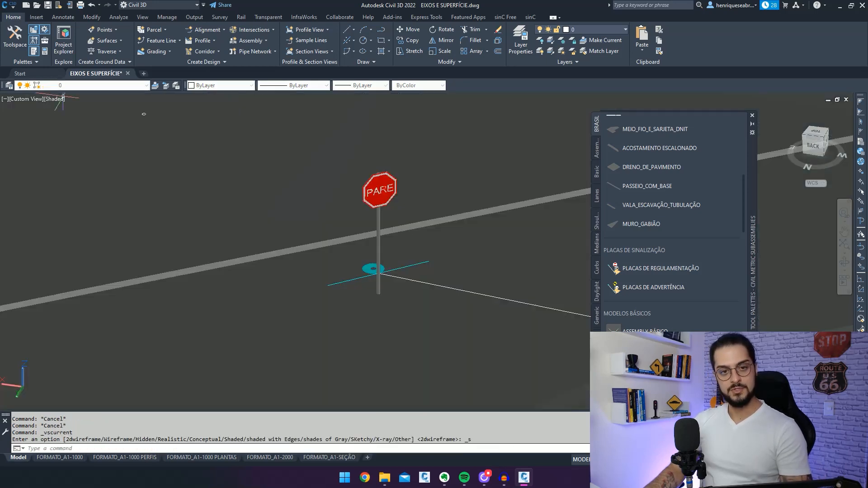
shift+middle_drag(426, 260, 388, 267)
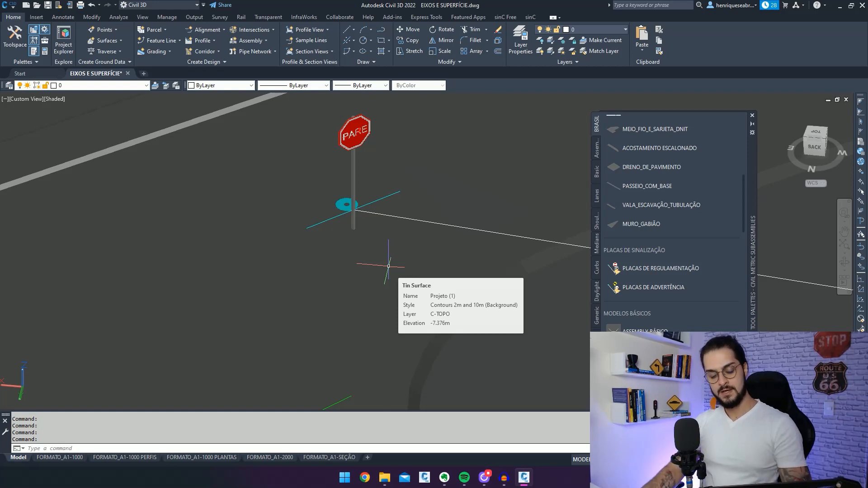
mouse_move(388, 266)
shift+middle_down()
mouse_move(487, 256)
mouse_move(426, 271)
mouse_move(379, 260)
mouse_move(369, 201)
mouse_move(371, 240)
mouse_move(348, 243)
mouse_move(417, 300)
shift+middle_up()
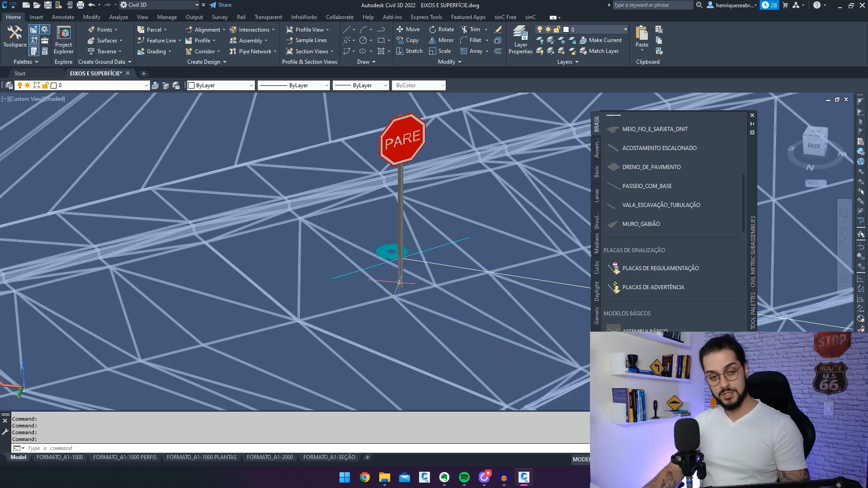
shift+middle_drag(399, 282, 461, 163)
scroll(461, 162, up, 3)
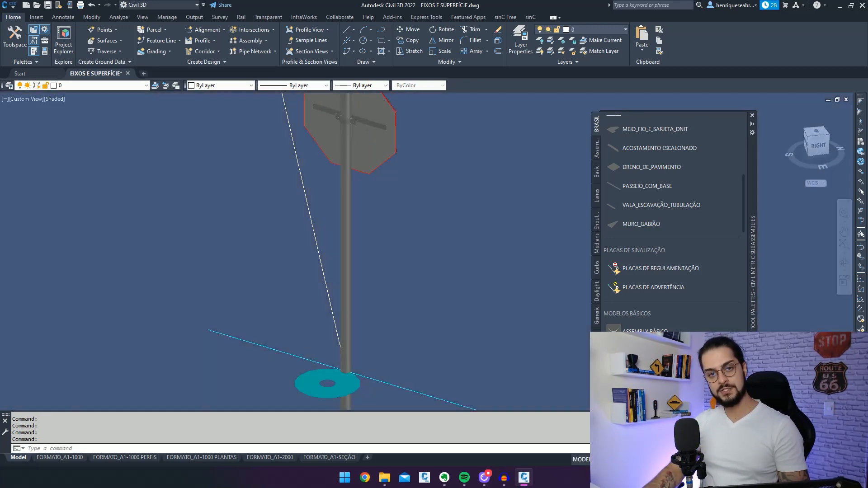
scroll(522, 271, up, 3)
scroll(533, 294, up, 2)
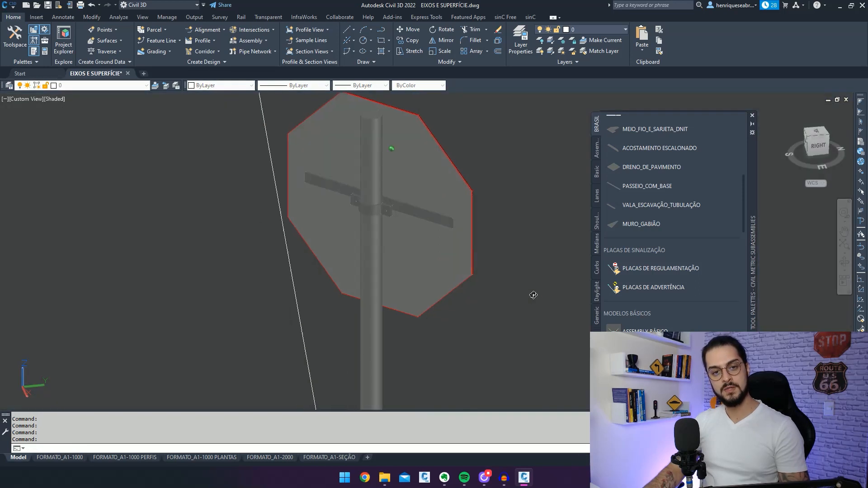
shift+middle_drag(533, 294, 527, 291)
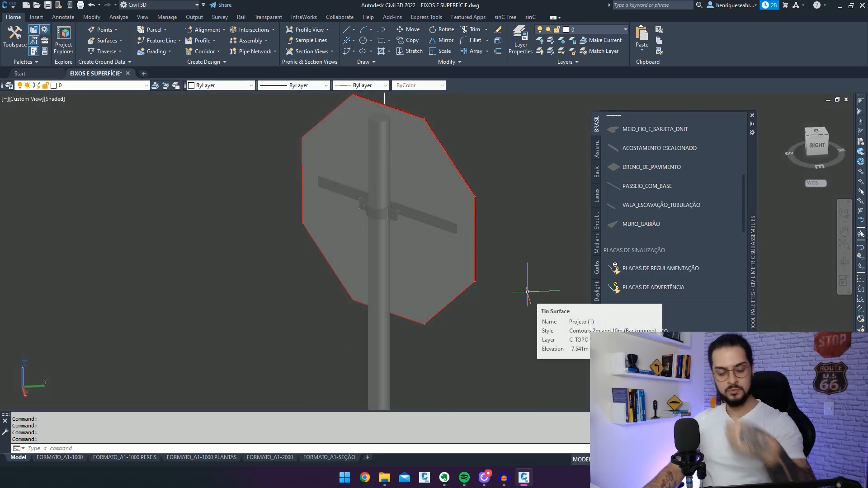
Step: Orbit around to the front of the stop sign and examine its PARE face and its placement along the road
scroll(520, 267, down, 5)
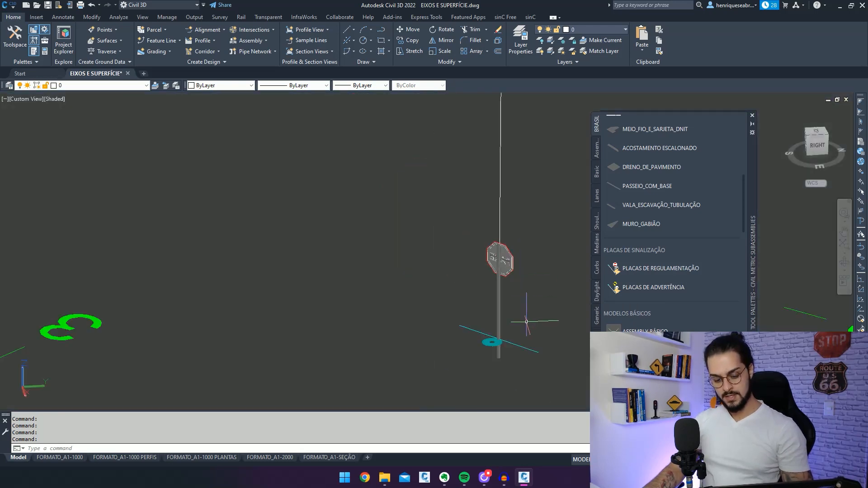
shift+middle_drag(526, 321, 241, 233)
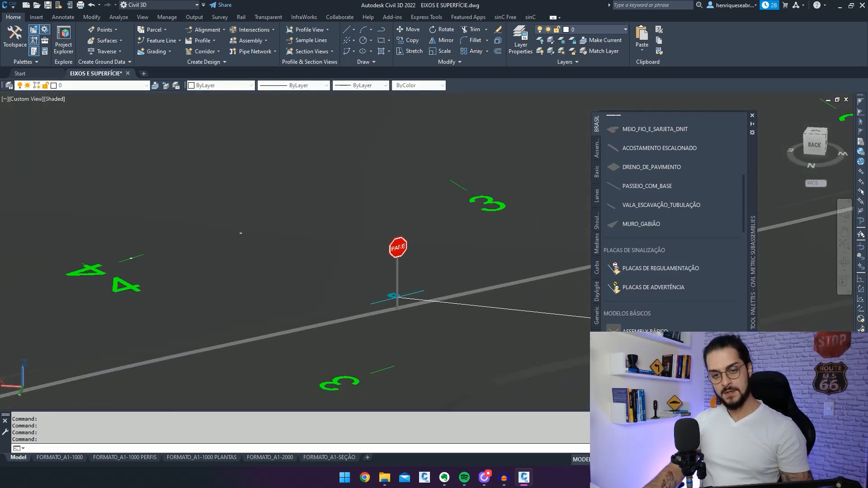
scroll(409, 307, up, 5)
middle_drag(426, 332, 456, 333)
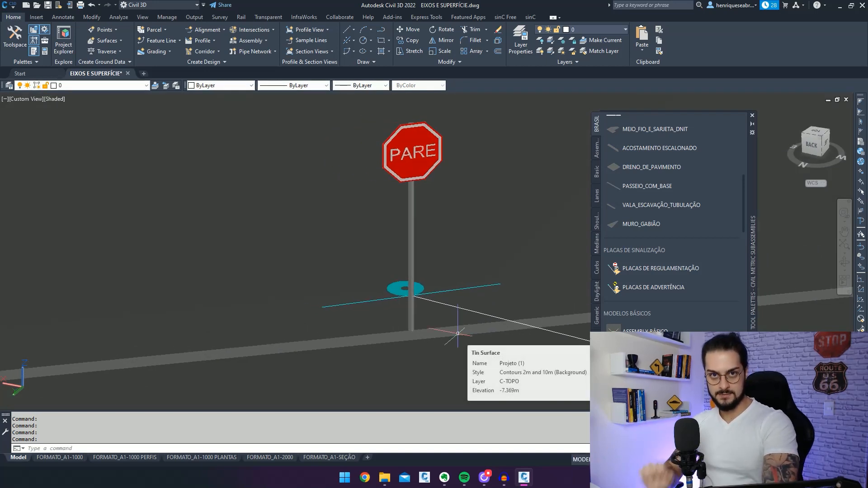
scroll(458, 333, down, 5)
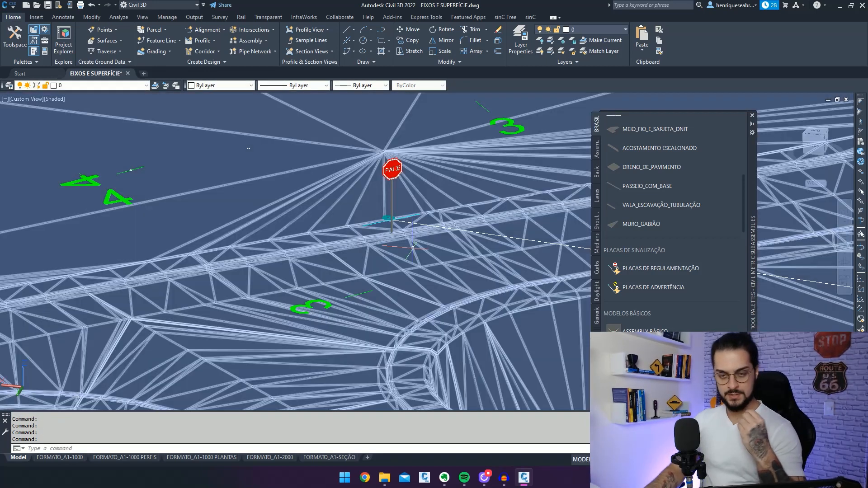
scroll(413, 248, down, 4)
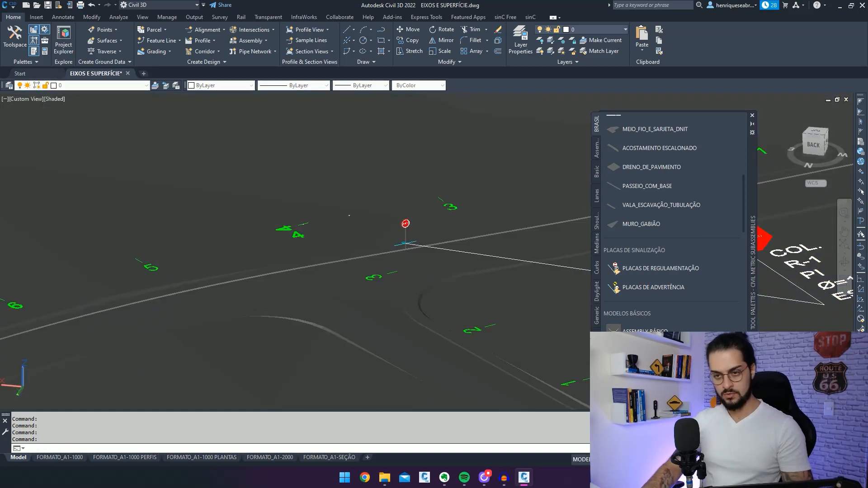
scroll(412, 267, up, 3)
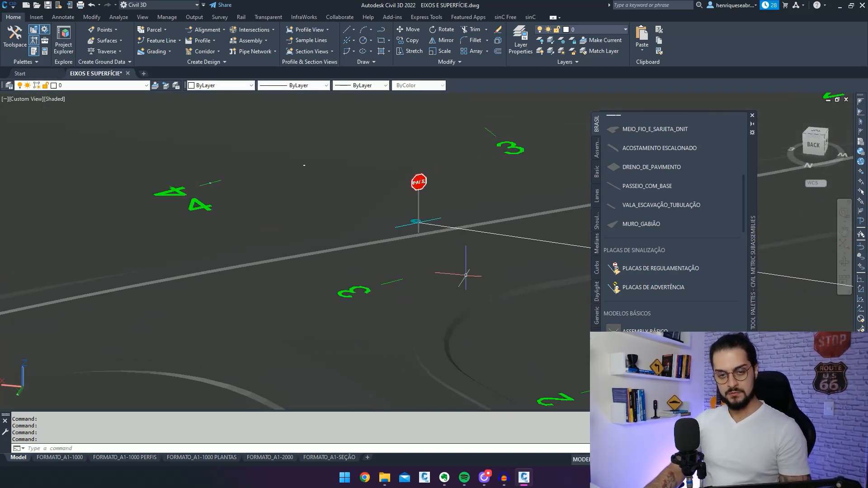
Step: Examine the base of the stop sign's post and its insertion marker up close against the Projeto (1) surface
shift+middle_drag(466, 275, 445, 290)
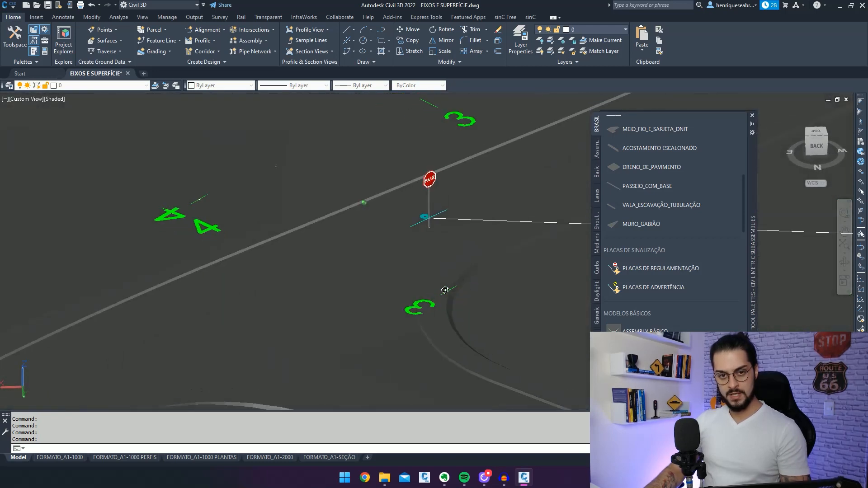
scroll(443, 243, up, 4)
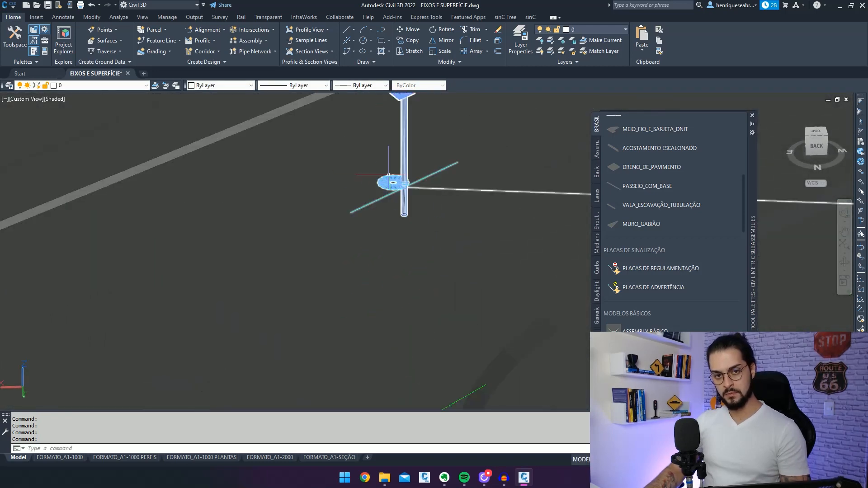
click(394, 180)
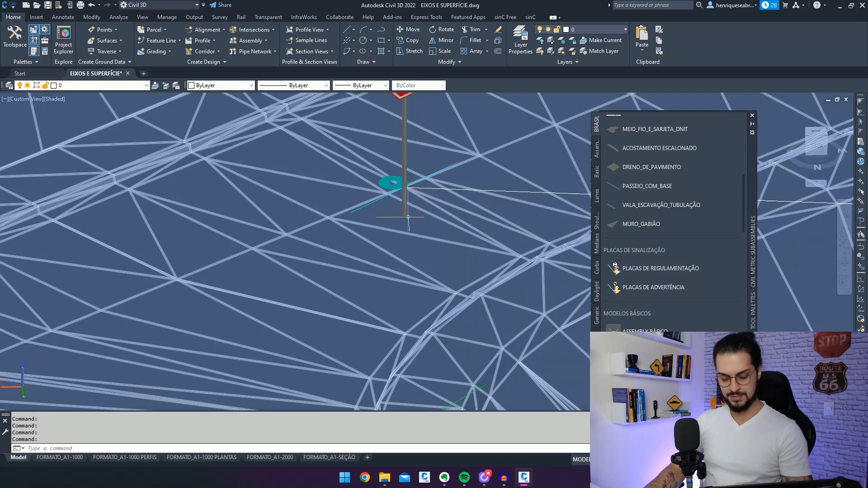
middle_drag(438, 239, 491, 255)
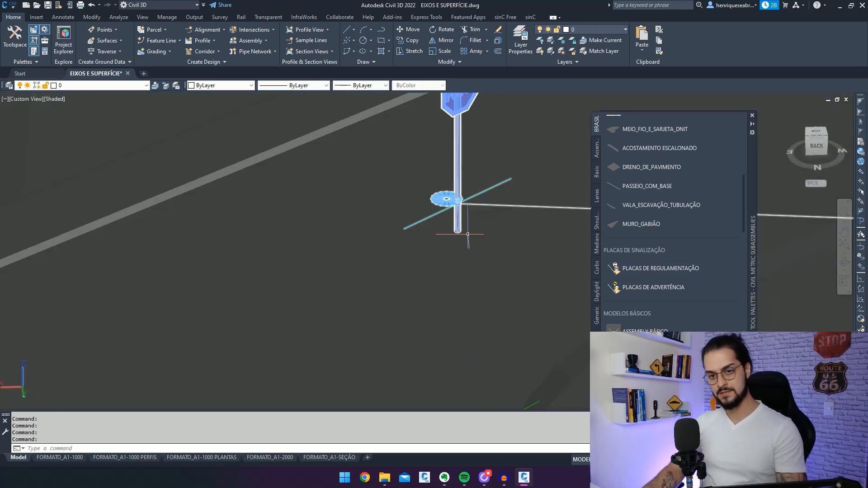
mouse_move(466, 234)
middle_down()
mouse_move(451, 231)
mouse_move(457, 247)
middle_up()
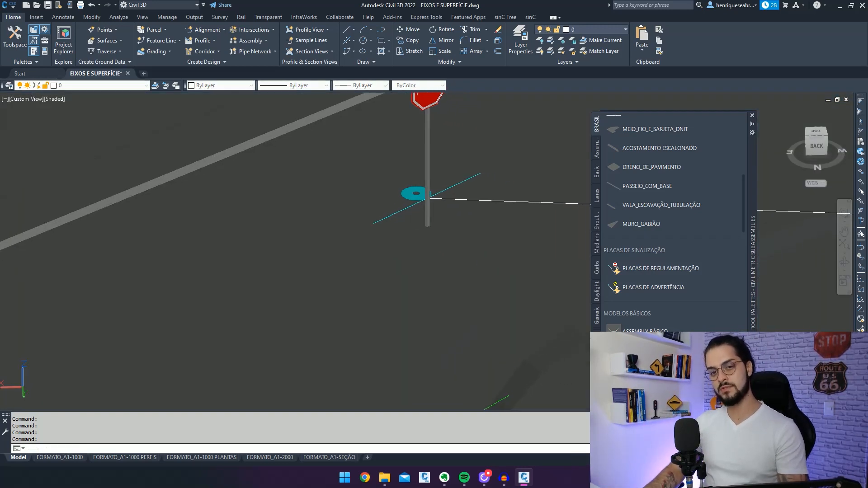
click(509, 228)
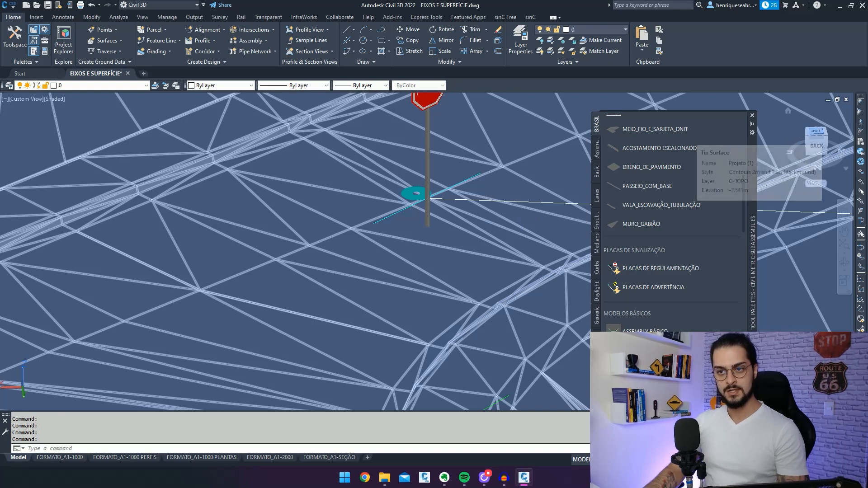
Step: Return to the top view of the drawing and set the visual style to 2D Wireframe
click(806, 132)
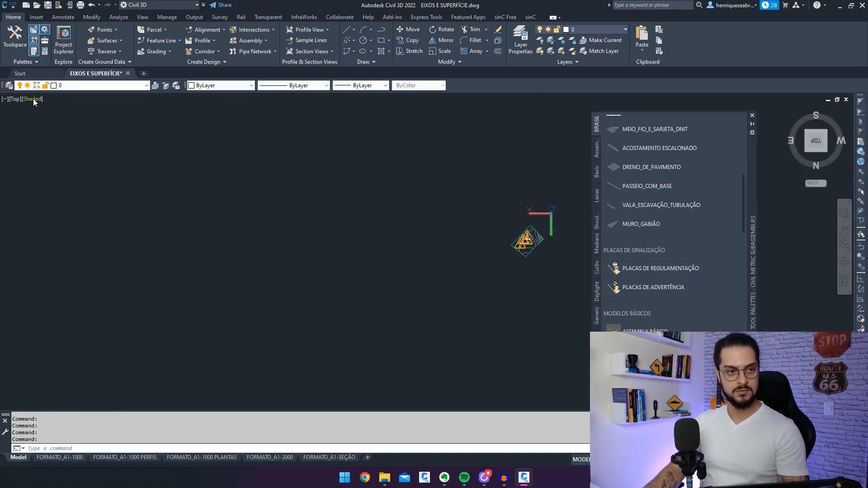
click(33, 99)
click(84, 124)
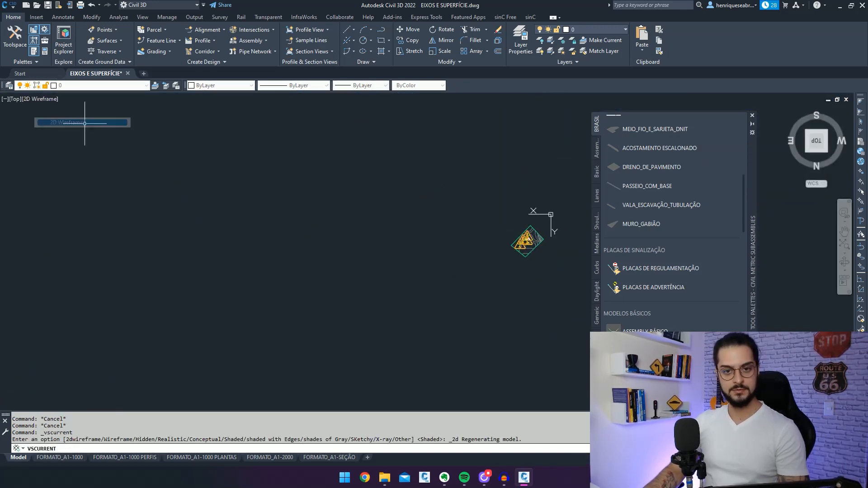
scroll(520, 244, up, 4)
scroll(524, 226, up, 5)
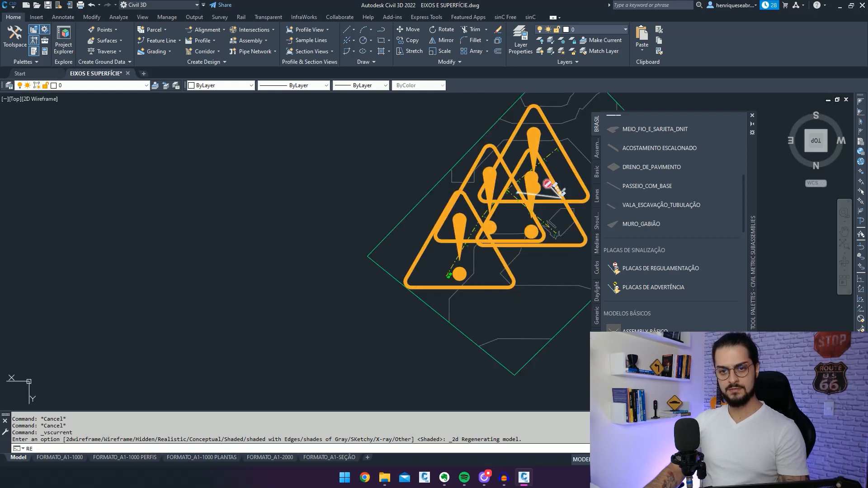
Step: Regenerate the model at the junction to refresh the size of the warning symbols along the alignments
text(RE)
key(Return)
scroll(532, 184, up, 5)
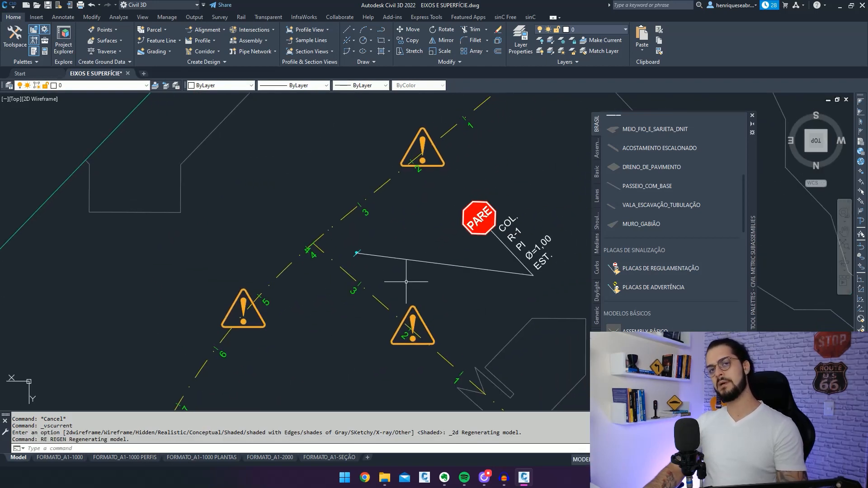
text(RE)
key(Return)
middle_drag(421, 260, 402, 254)
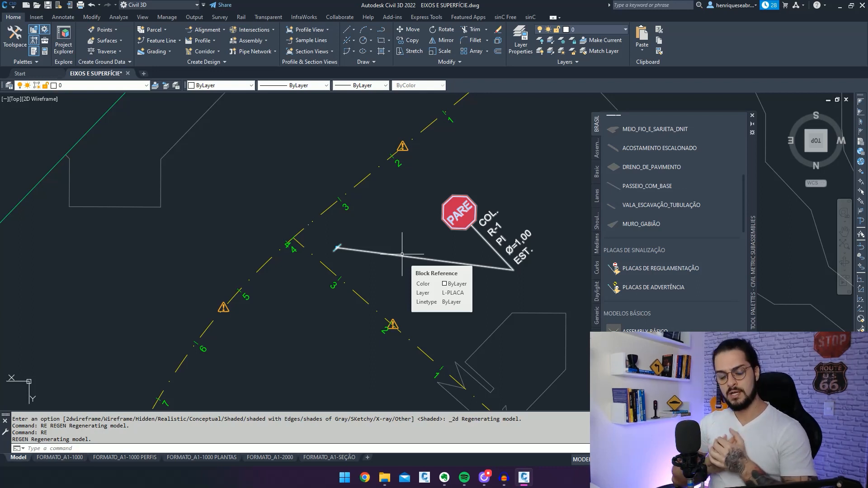
middle_drag(416, 271, 399, 254)
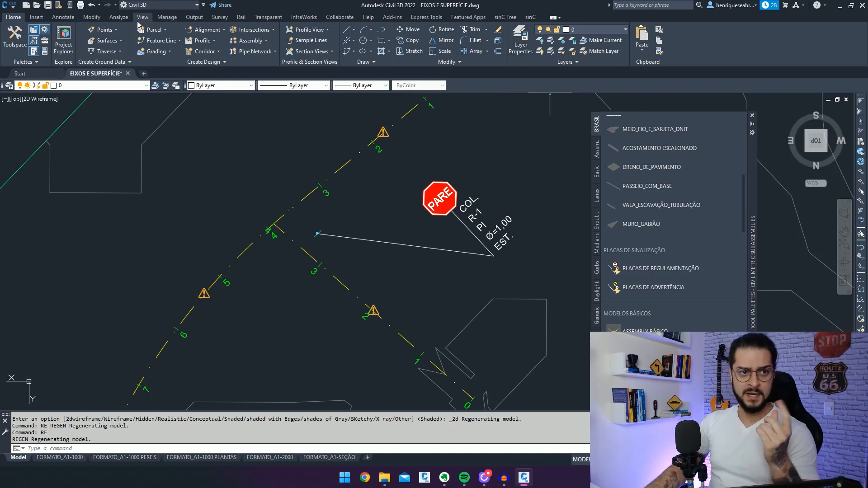
Step: Run the CALCULAR ESTACA script in Dynamo Player with the stop sign as Placa and SECUNDARIO as Alinhamento
click(168, 17)
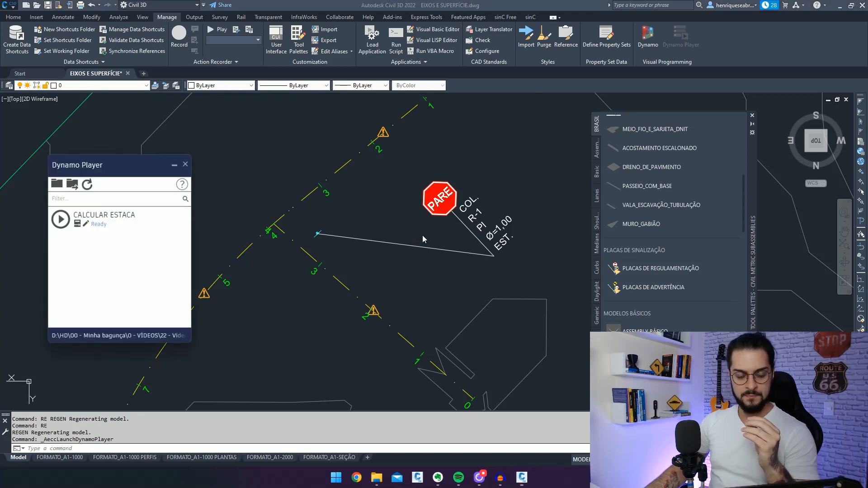
click(77, 225)
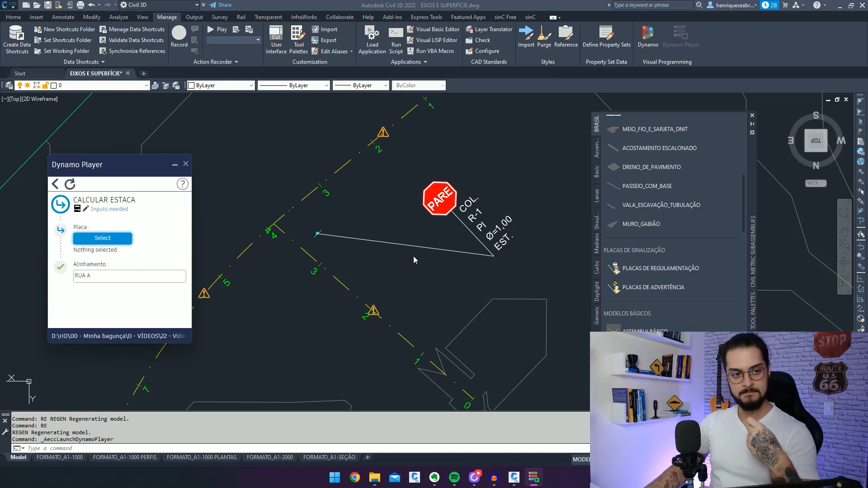
click(110, 238)
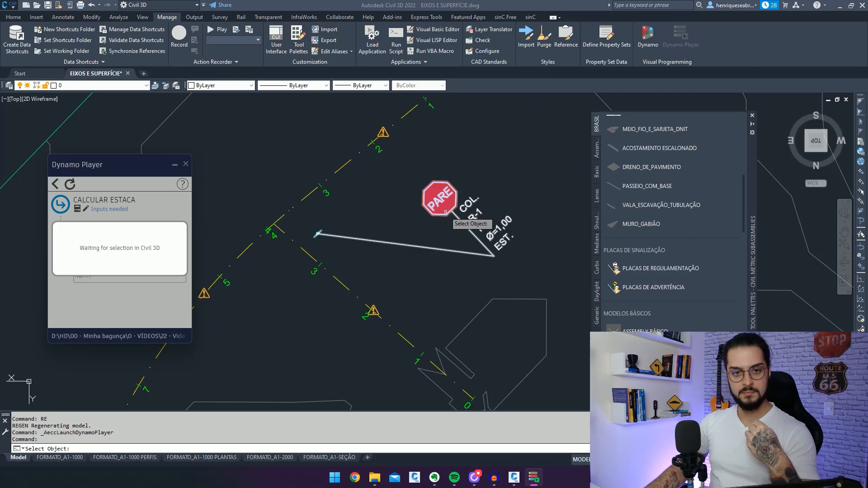
click(457, 213)
triple_click(126, 279)
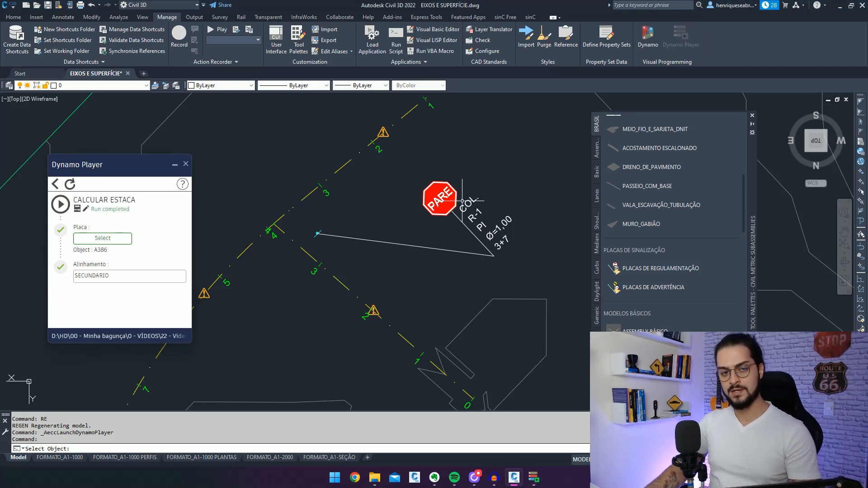
mouse_move(501, 275)
middle_down()
mouse_move(488, 266)
mouse_move(507, 237)
middle_up()
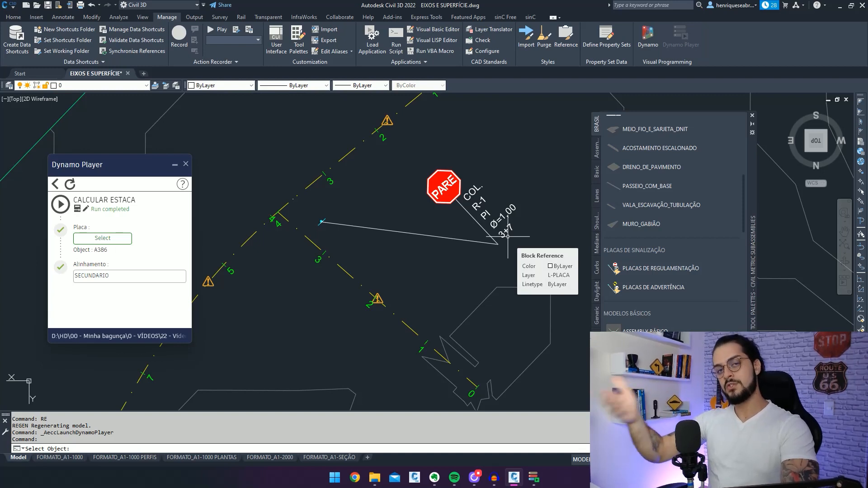
mouse_move(507, 236)
middle_down()
mouse_move(495, 233)
mouse_move(506, 241)
mouse_move(502, 253)
middle_up()
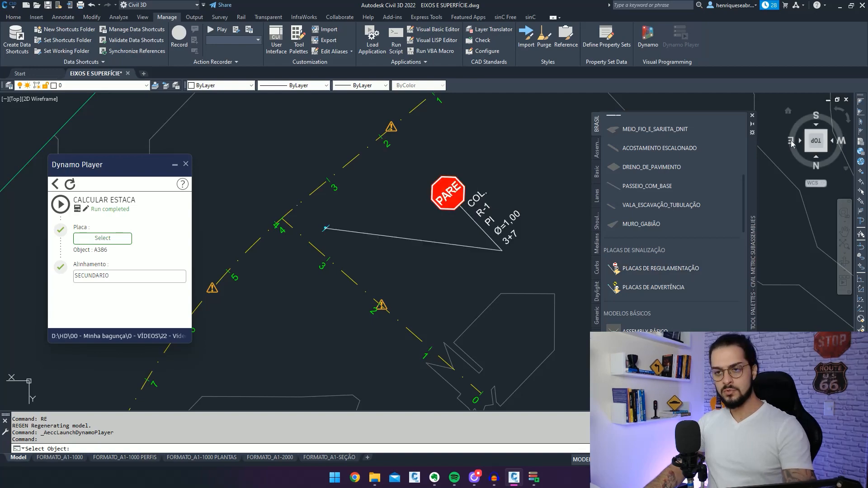
Step: Switch to the northeast isometric view, orbit to face the stop sign at the junction, and close Dynamo Player
click(806, 149)
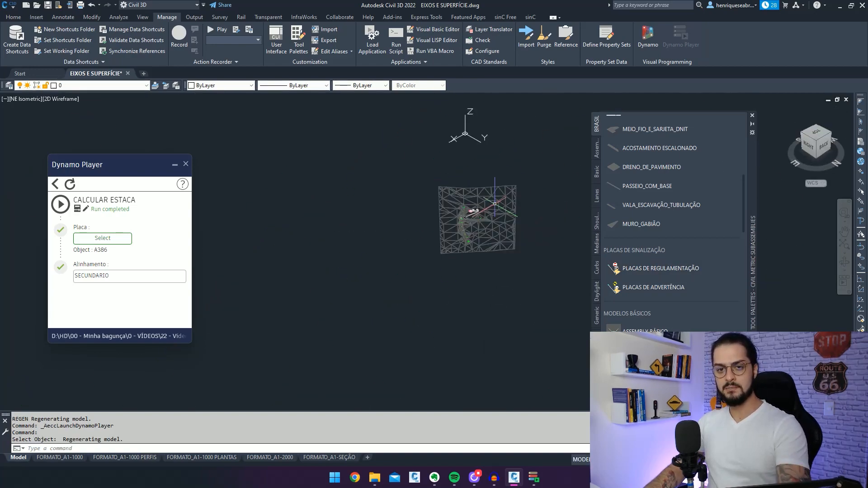
scroll(459, 221, up, 10)
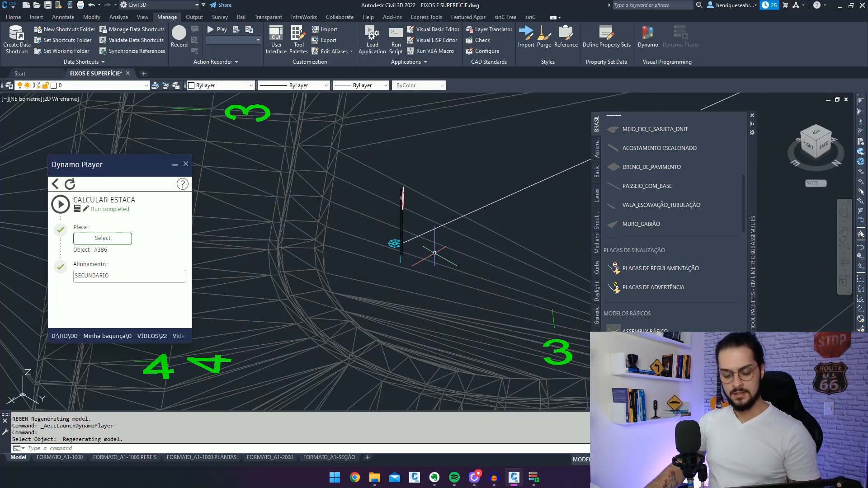
shift+middle_drag(407, 253, 422, 272)
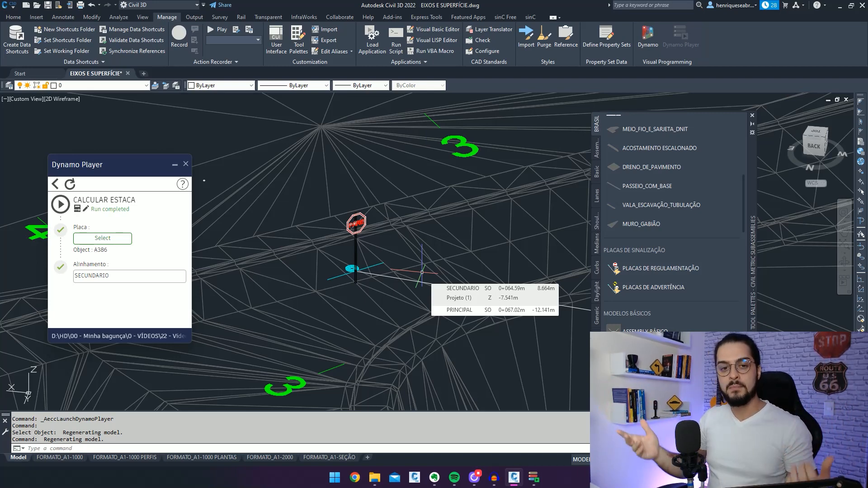
scroll(422, 271, down, 3)
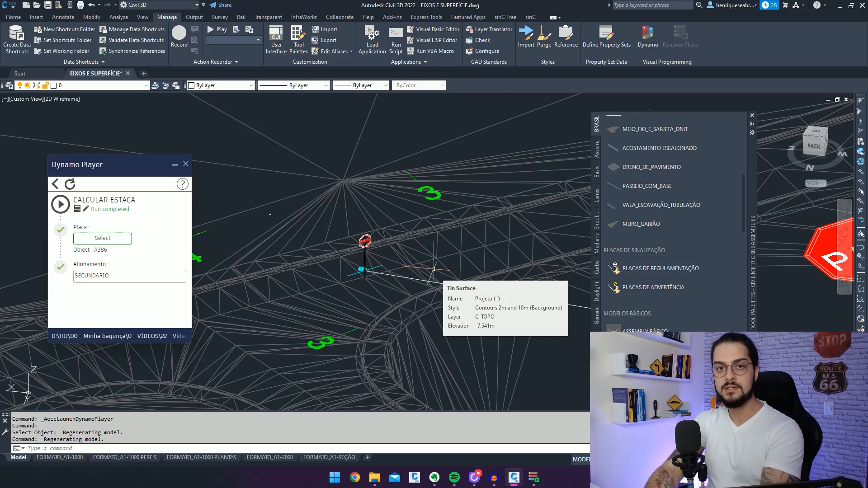
click(187, 165)
Step: Compare the stop sign's height with the surface from a low side view, and set the visual style to Shaded
mouse_move(420, 275)
middle_down()
mouse_move(376, 247)
mouse_move(372, 257)
middle_up()
scroll(378, 248, down, 2)
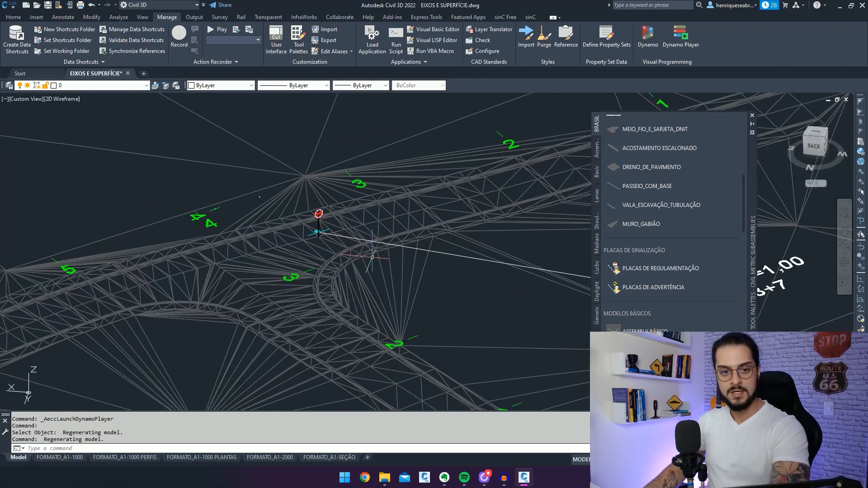
shift+middle_drag(457, 289, 475, 235)
scroll(394, 247, up, 2)
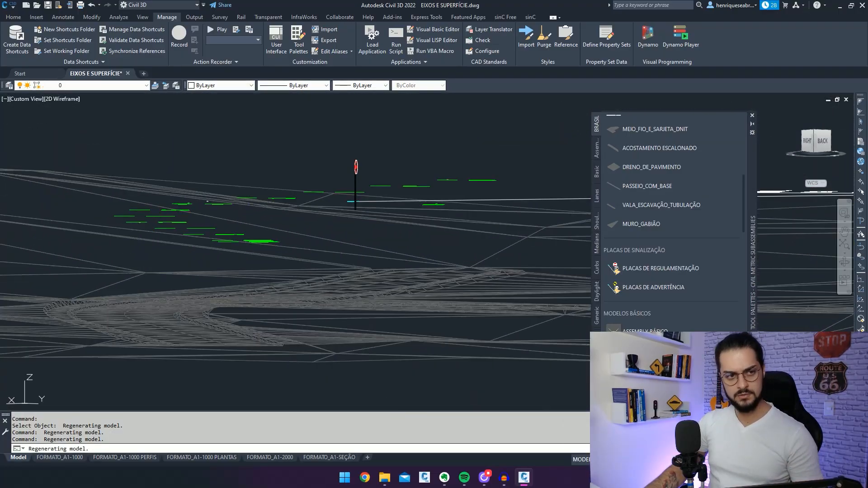
click(66, 101)
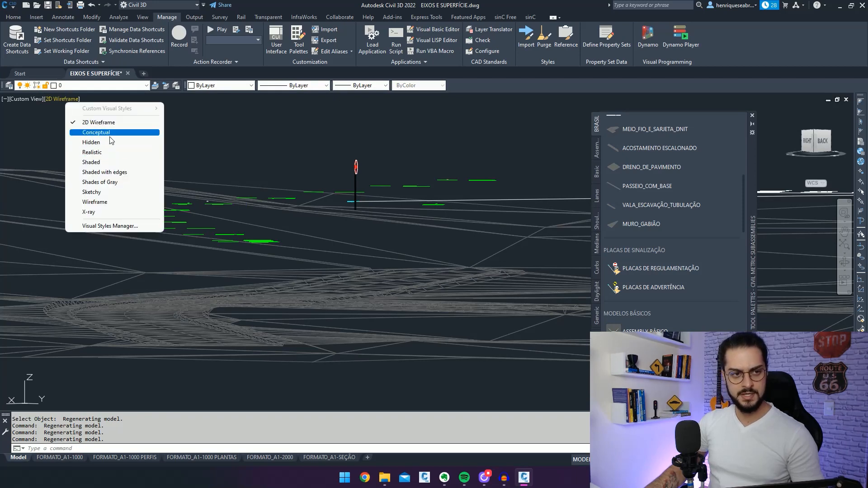
click(91, 162)
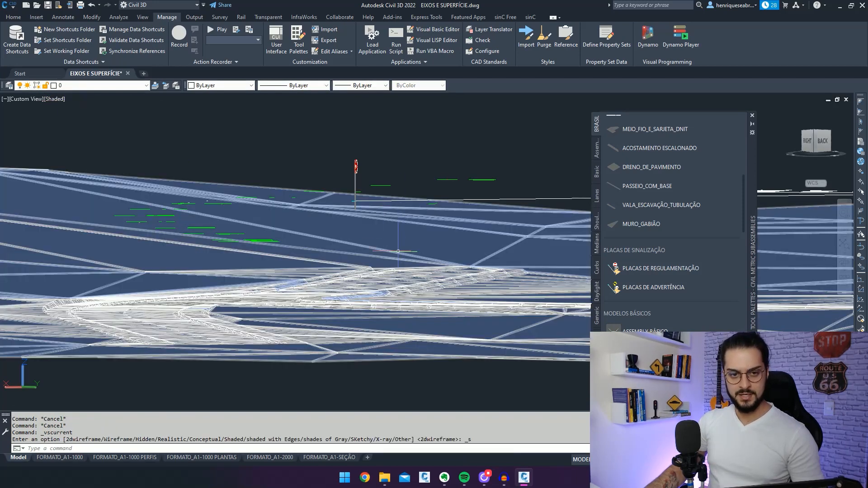
mouse_move(397, 262)
shift+middle_down()
mouse_move(365, 268)
mouse_move(393, 273)
mouse_move(366, 289)
mouse_move(404, 258)
shift+middle_up()
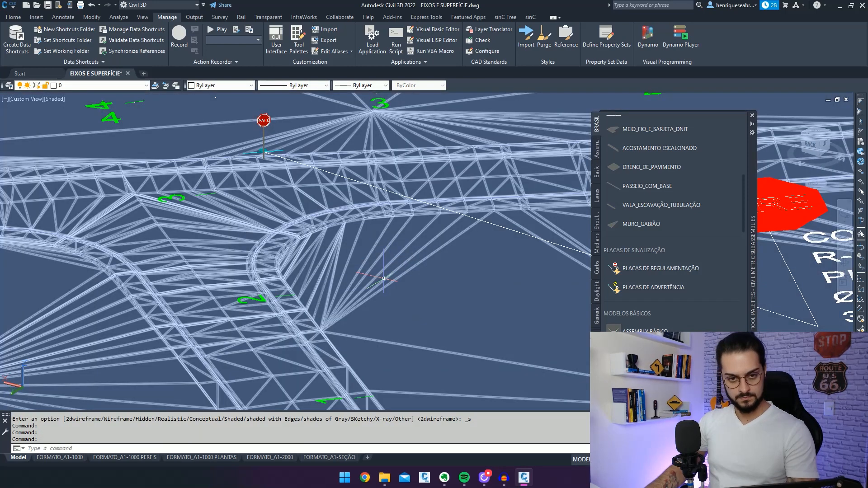
Step: Move the stop sign block *U182 onto the Projeto (1) surface with Move Blocks to Surface
click(384, 278)
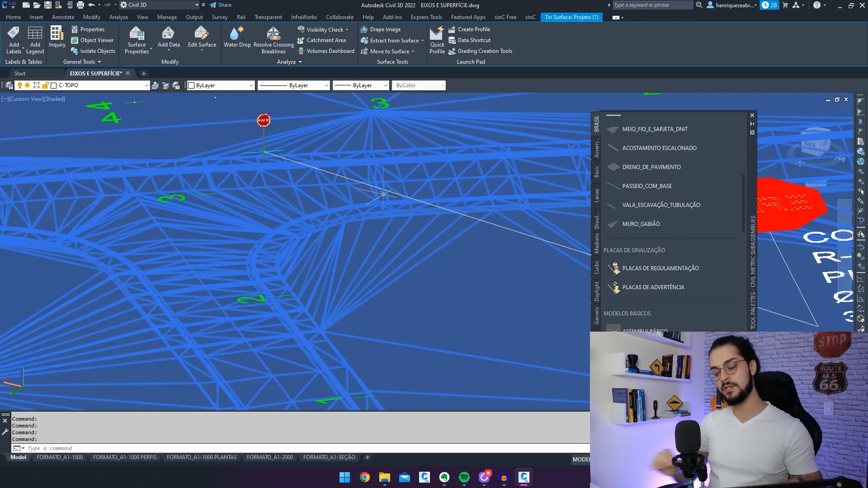
mouse_move(383, 194)
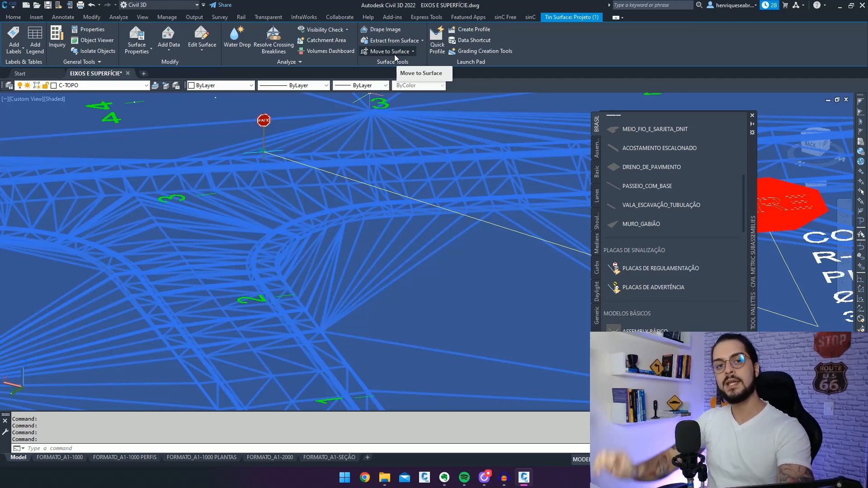
scroll(393, 220, down, 3)
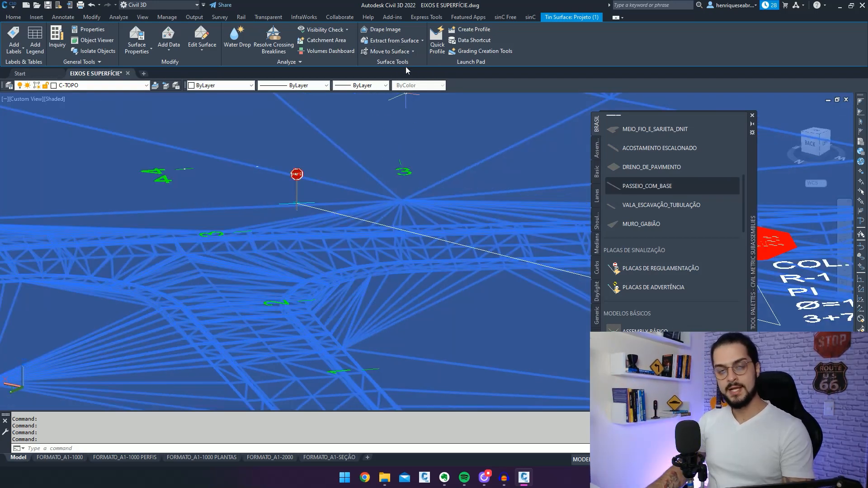
click(395, 51)
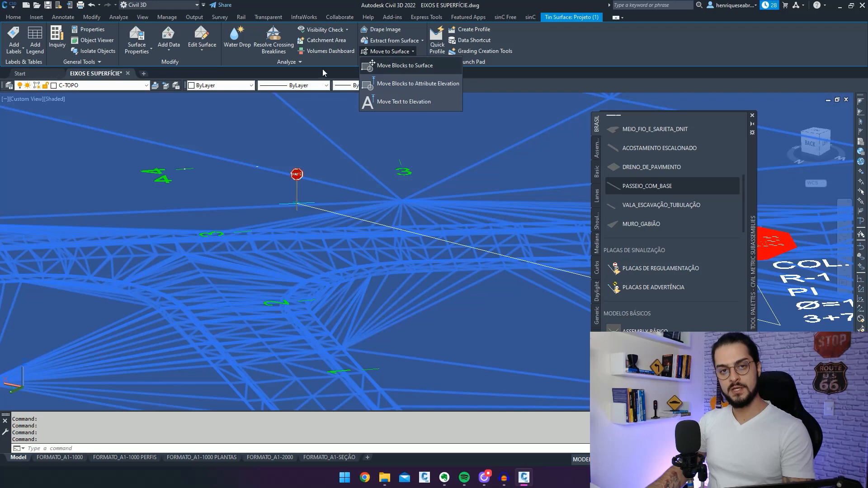
click(403, 69)
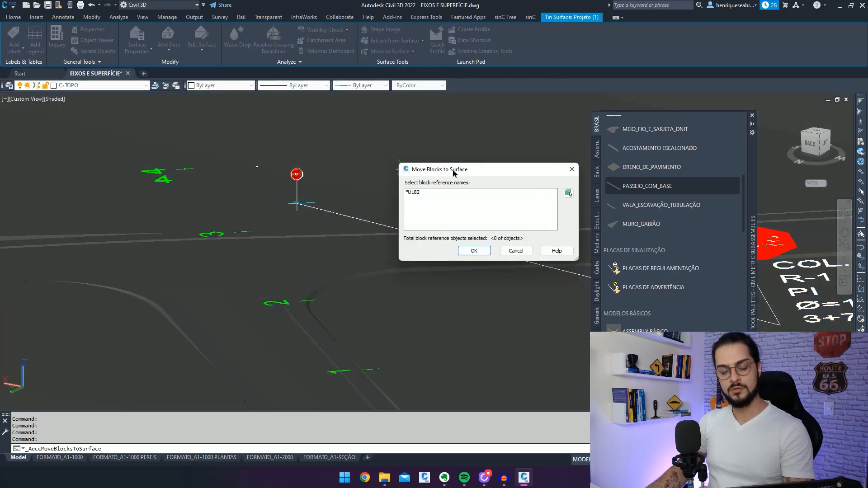
click(426, 192)
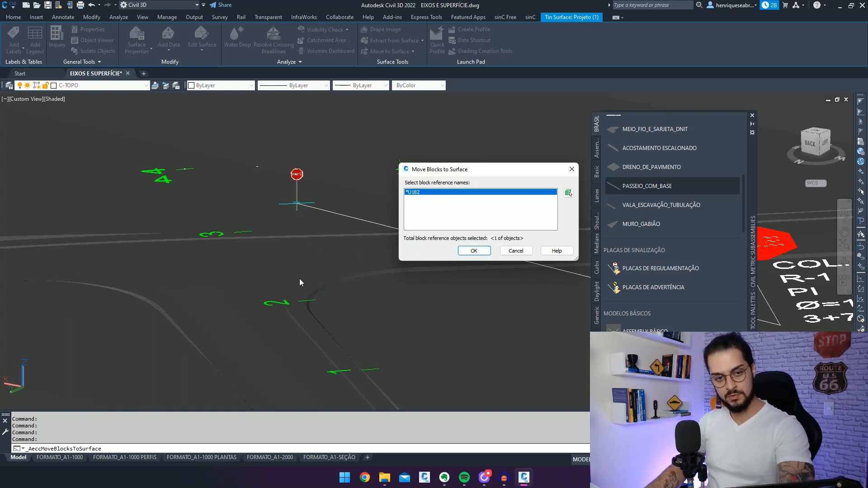
click(474, 250)
Step: Examine the stop sign's elevation against the surface at the junction from close up and farther away
scroll(304, 295, up, 2)
mouse_move(305, 294)
middle_down()
mouse_move(404, 253)
mouse_move(420, 265)
mouse_move(429, 161)
middle_up()
scroll(403, 253, up, 2)
key(Escape)
scroll(416, 265, down, 5)
middle_drag(427, 311, 512, 224)
scroll(219, 220, up, 2)
mouse_move(219, 221)
middle_down()
mouse_move(255, 208)
mouse_move(334, 284)
middle_up()
key(Escape)
scroll(273, 224, up, 2)
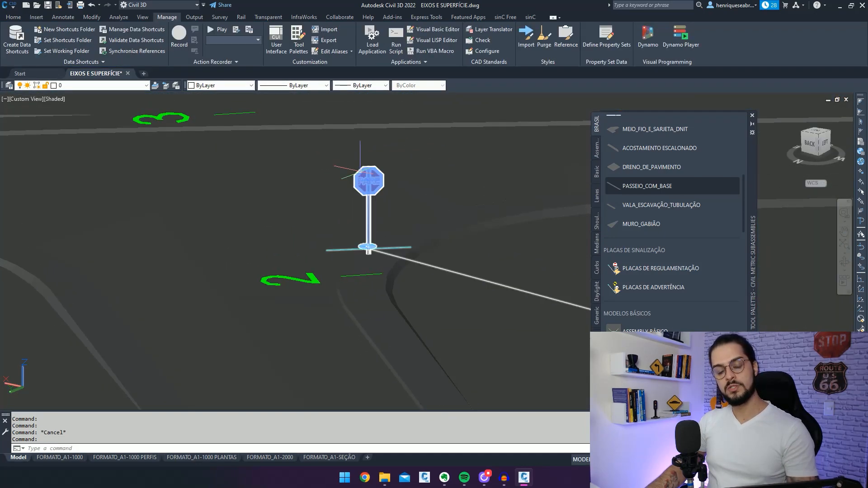
middle_drag(470, 284, 419, 246)
scroll(447, 269, down, 2)
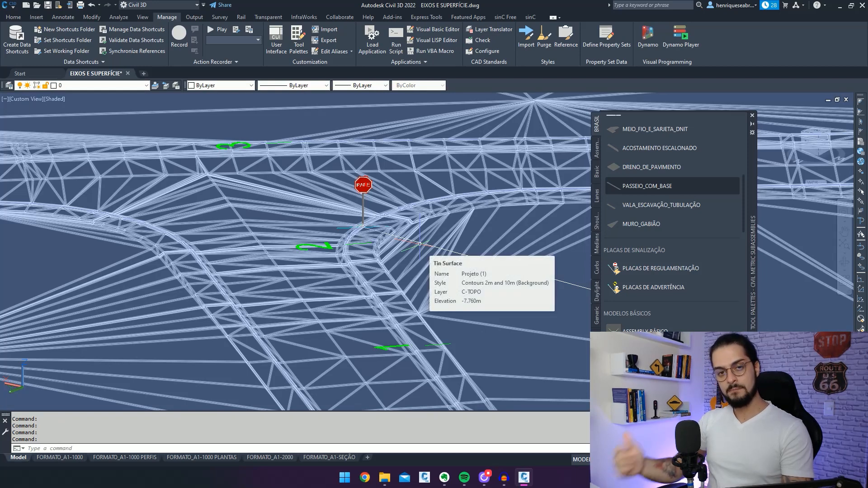
middle_drag(474, 275, 462, 274)
middle_drag(397, 289, 441, 285)
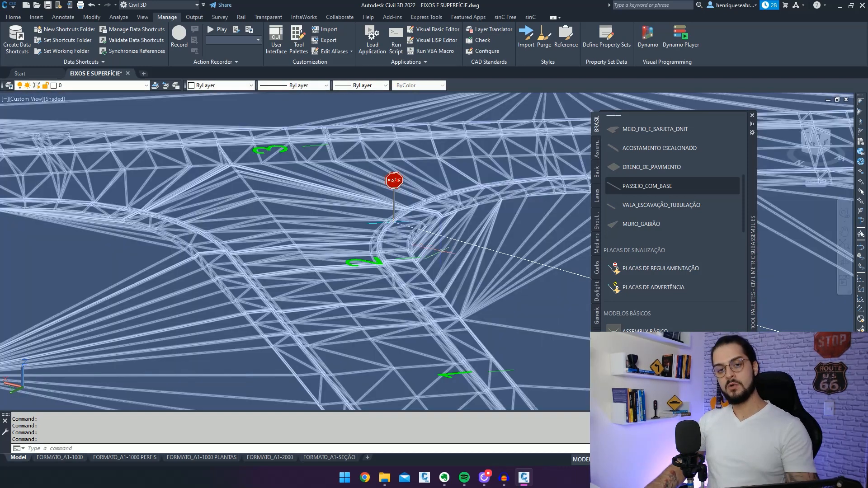
scroll(412, 212, down, 2)
middle_drag(412, 213, 441, 253)
scroll(436, 236, down, 3)
scroll(422, 254, up, 3)
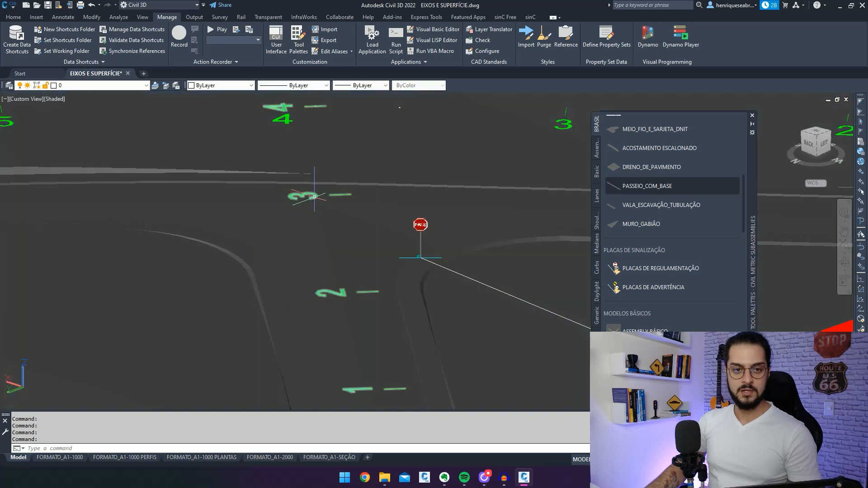
Step: Check which layer holds the station labels at the junction
click(316, 195)
click(119, 85)
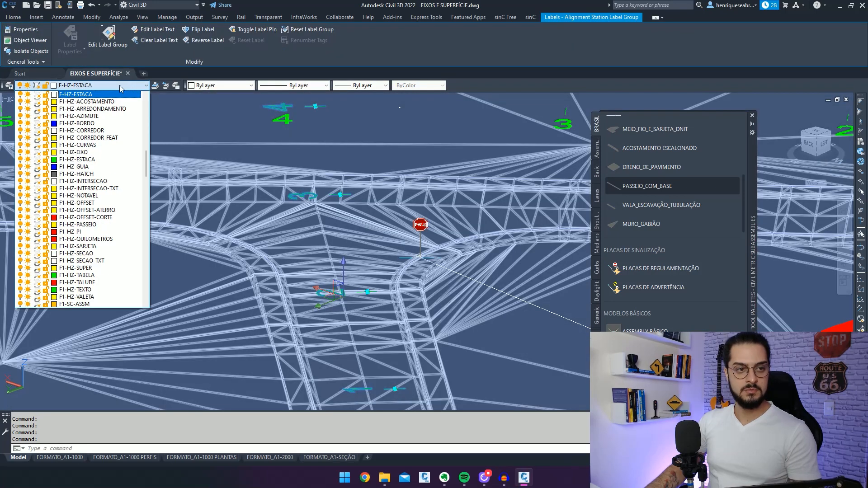
key(Escape)
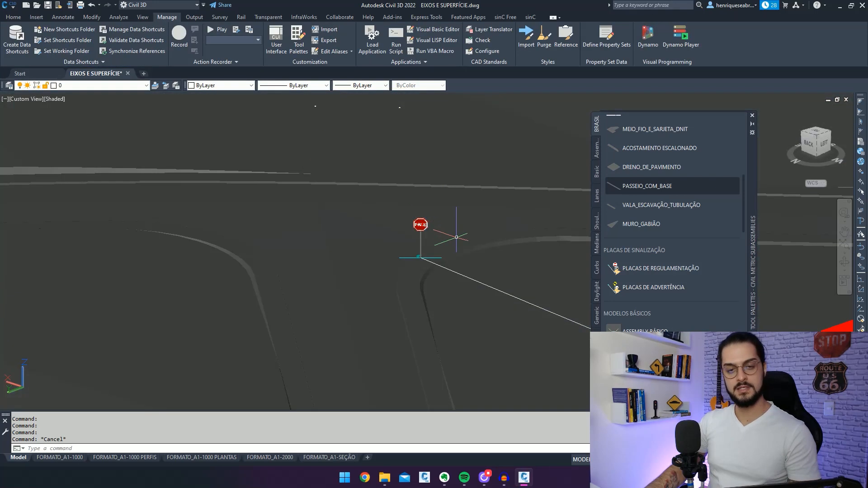
scroll(388, 253, up, 3)
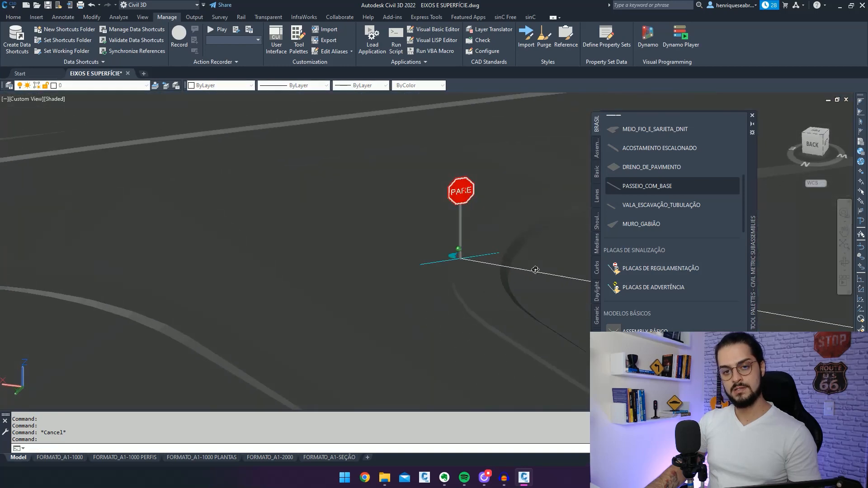
mouse_move(500, 267)
middle_down()
mouse_move(425, 257)
mouse_move(377, 236)
mouse_move(360, 241)
middle_up()
click(404, 252)
scroll(377, 236, down, 2)
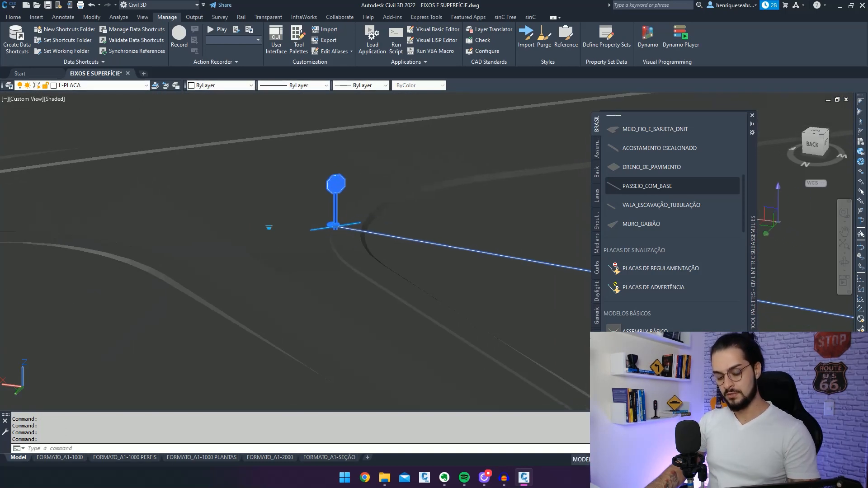
text(m)
key(Return)
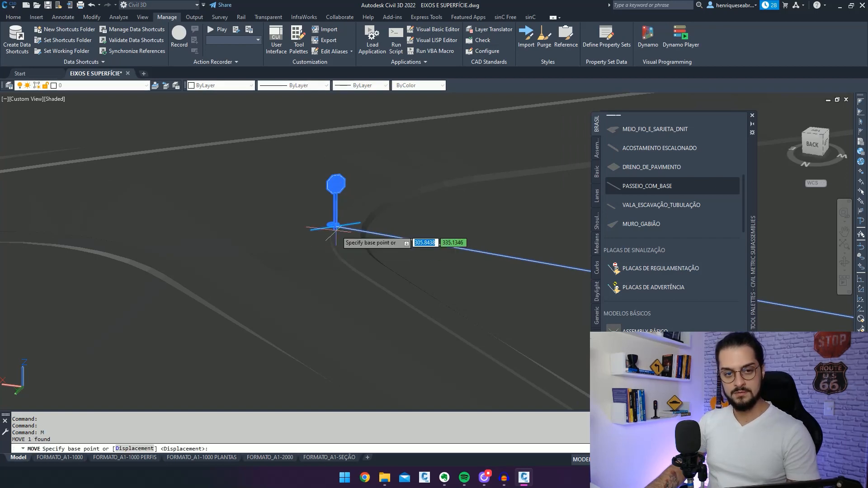
key(Escape)
key(Escape)
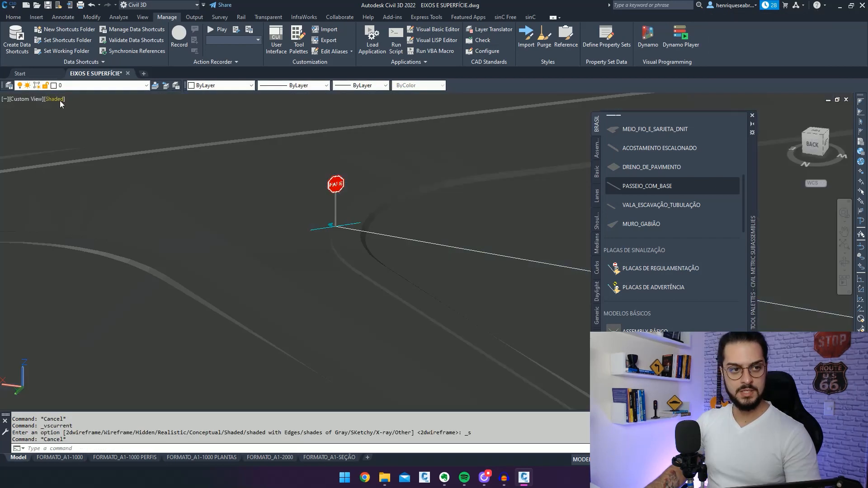
Step: Set the visual style to 2D Wireframe and move the stop sign from the curb to the outer side of the junction curve
click(54, 99)
click(93, 122)
key(Escape)
click(332, 190)
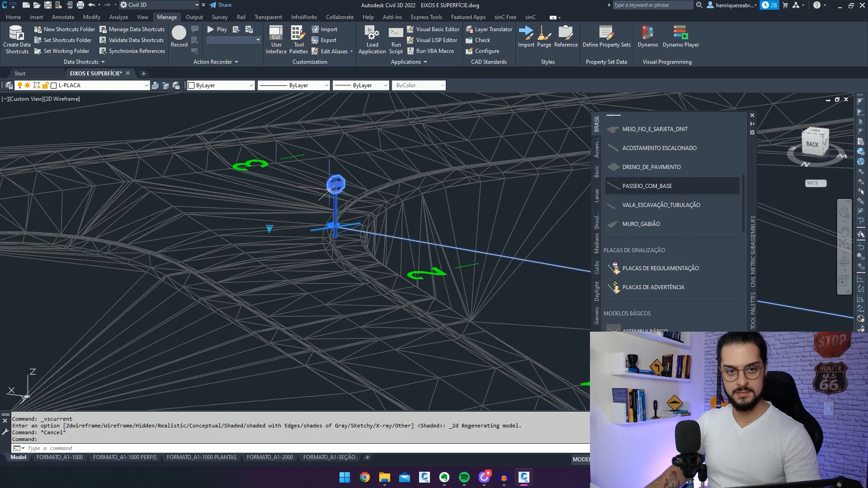
text(m)
key(Return)
click(310, 229)
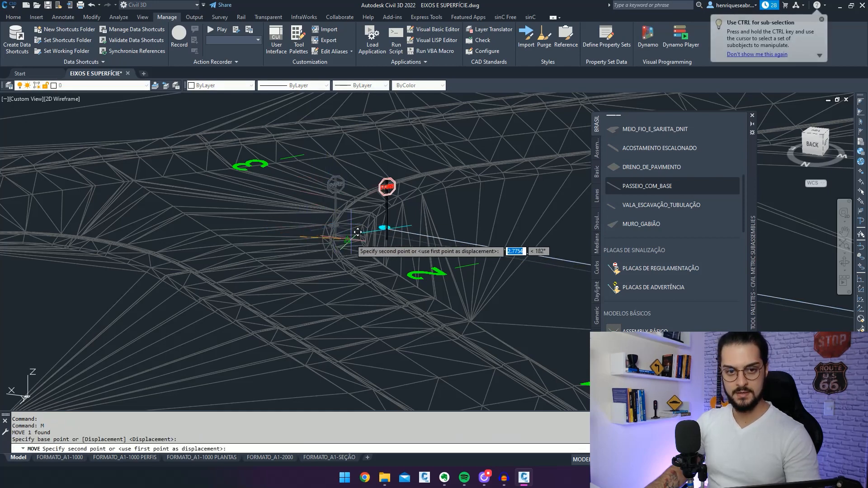
click(361, 240)
key(Escape)
middle_drag(469, 265, 442, 265)
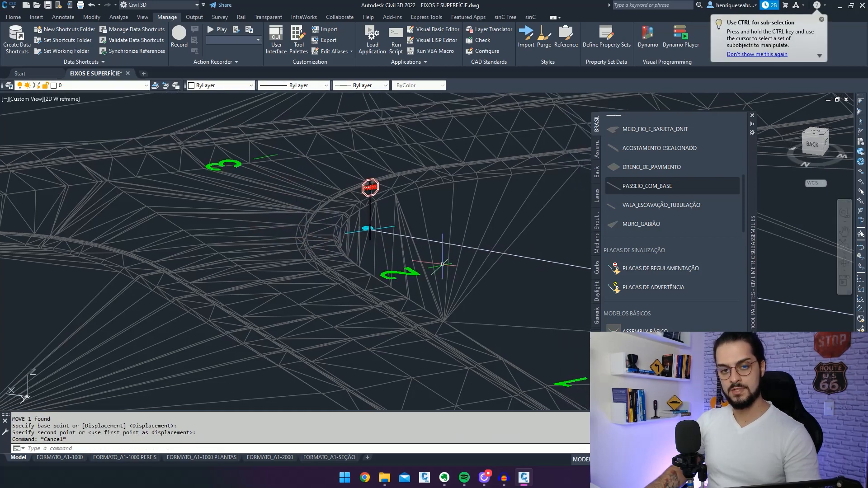
Step: Set the visual style to Shaded and move the relocated stop sign block onto the Projeto (1) surface
click(63, 99)
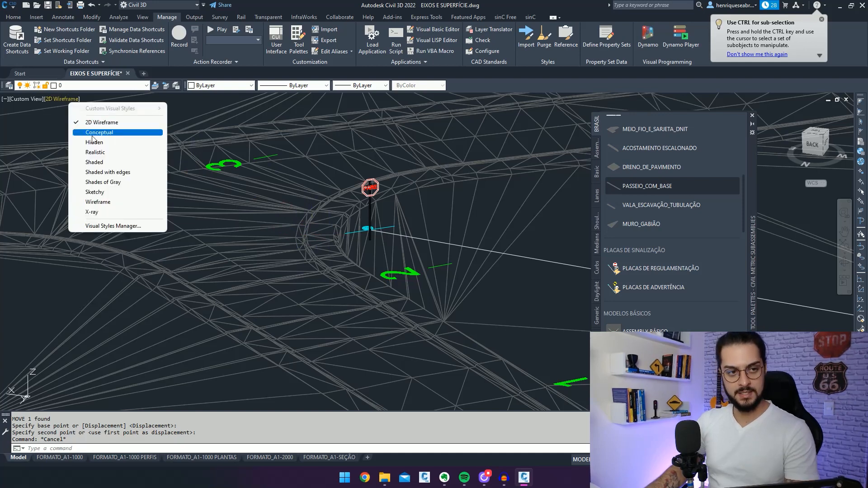
click(111, 163)
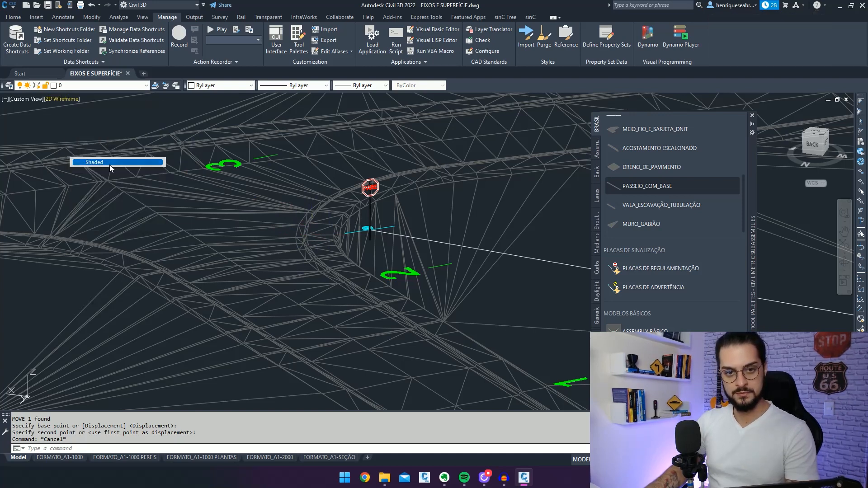
middle_drag(461, 271, 442, 272)
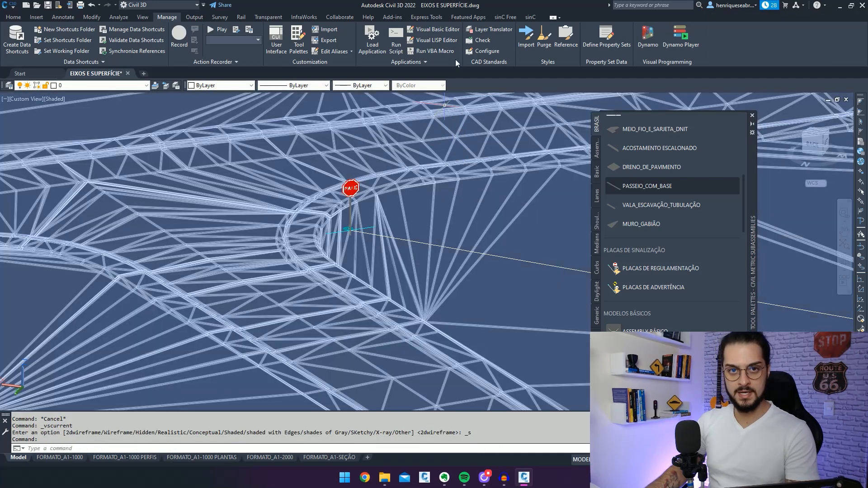
click(455, 215)
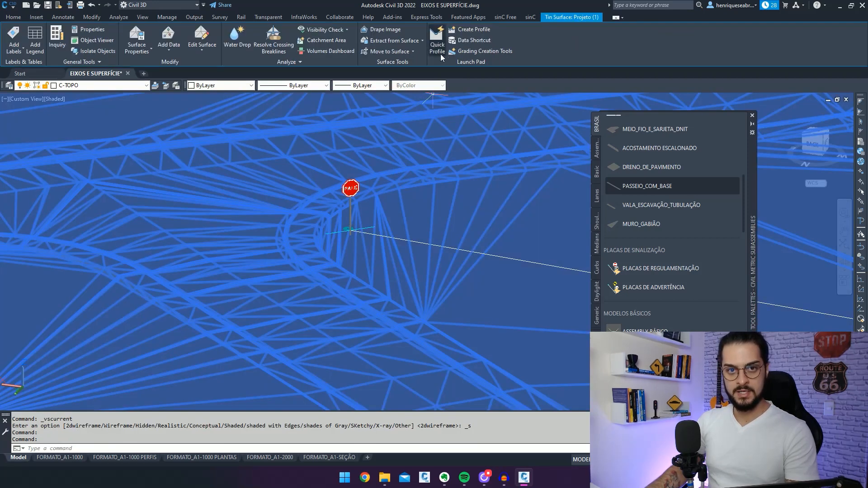
click(394, 53)
click(416, 67)
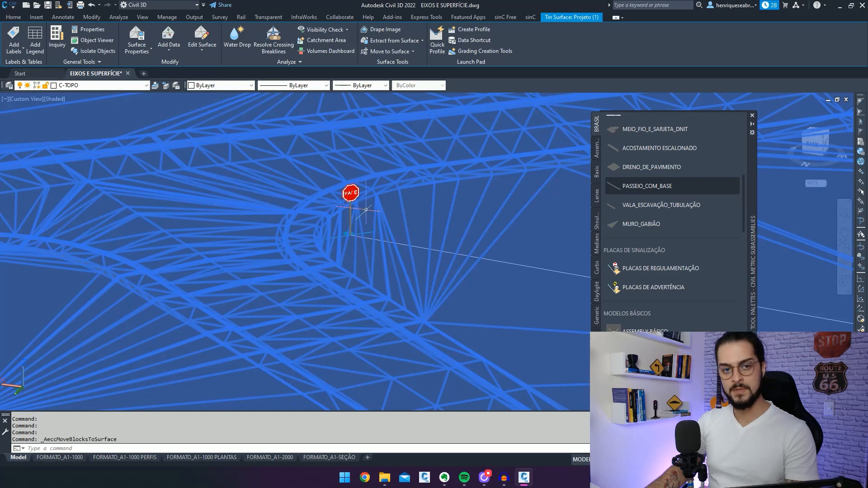
Step: Inspect the relocated stop sign against the surface beside the curb from several angles, and undo the last operation
mouse_move(365, 210)
shift+middle_down()
mouse_move(383, 228)
mouse_move(353, 221)
shift+middle_up()
shift+middle_drag(341, 268, 394, 213)
key(ctrl+z)
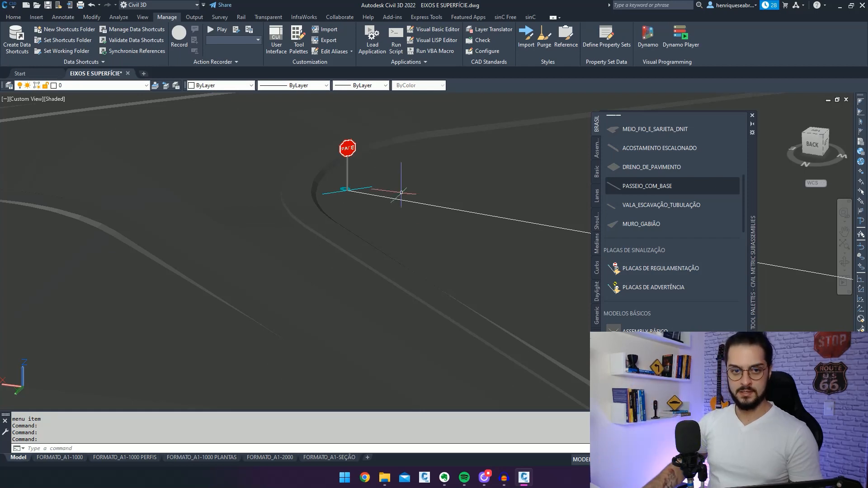
middle_drag(425, 268, 433, 242)
scroll(427, 235, down, 2)
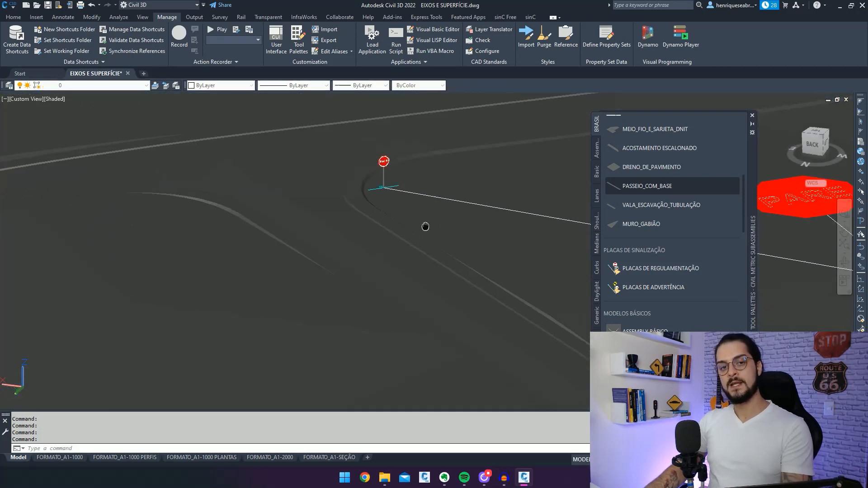
shift+middle_drag(421, 225, 395, 224)
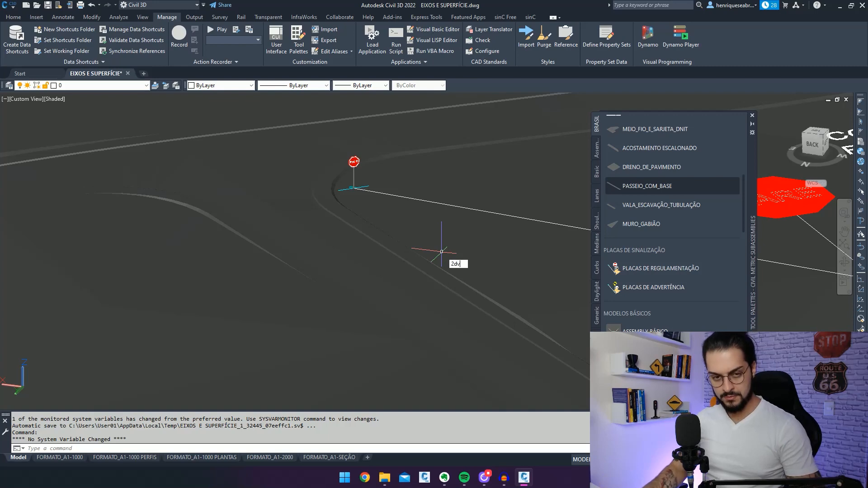
Step: Set the visual style to 2D Wireframe and switch to the top view
key(Escape)
click(57, 99)
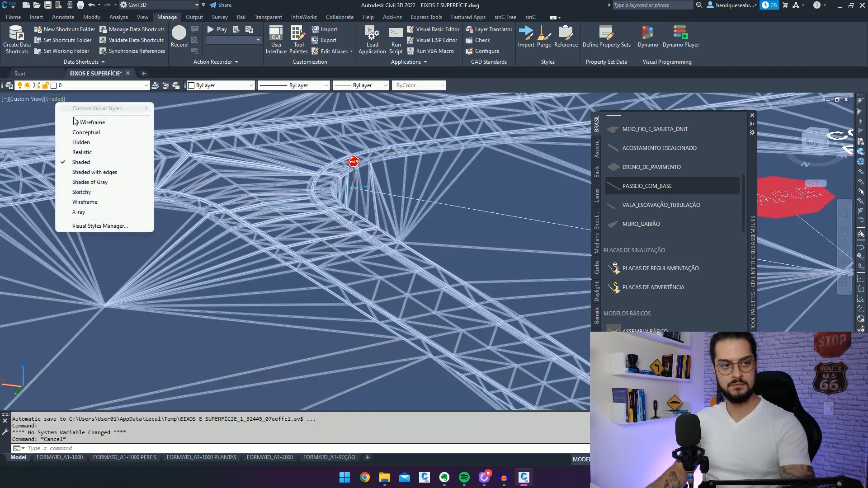
click(75, 122)
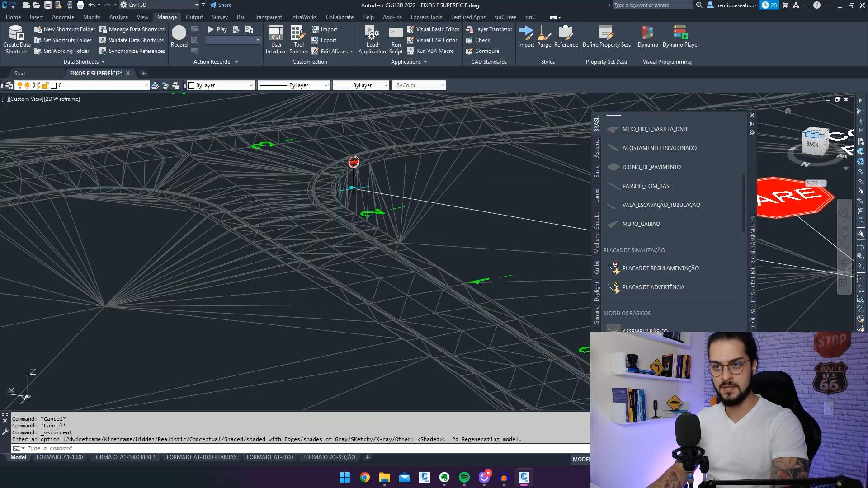
click(812, 136)
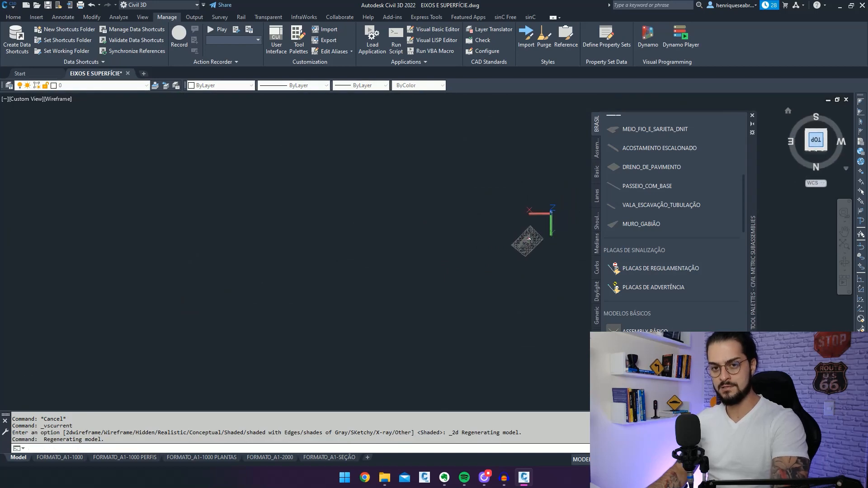
Step: Regenerate the model in plan view around the junction with the stop sign
scroll(543, 249, up, 6)
middle_drag(524, 266, 468, 285)
text(re)
key(Return)
scroll(486, 256, up, 6)
middle_drag(410, 201, 422, 275)
text(re)
key(Return)
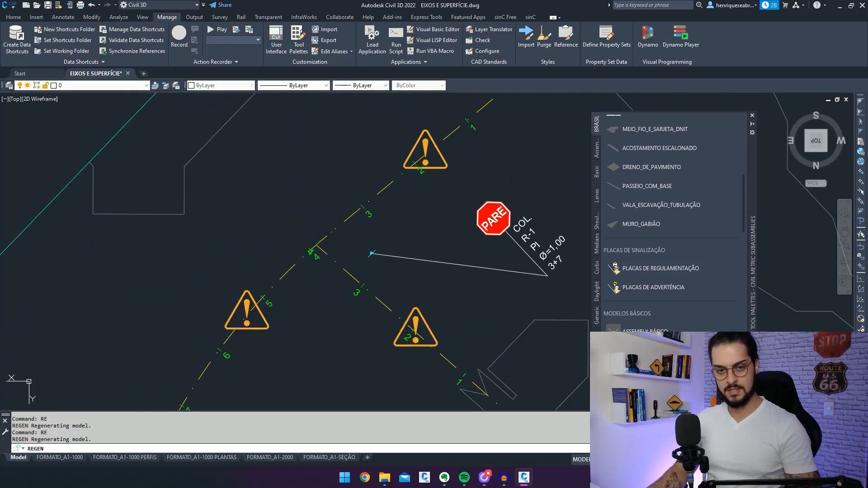
Step: Change the stop sign block's plate type to the round white regulatory sign with a red border
middle_drag(507, 260, 431, 215)
click(480, 216)
click(452, 217)
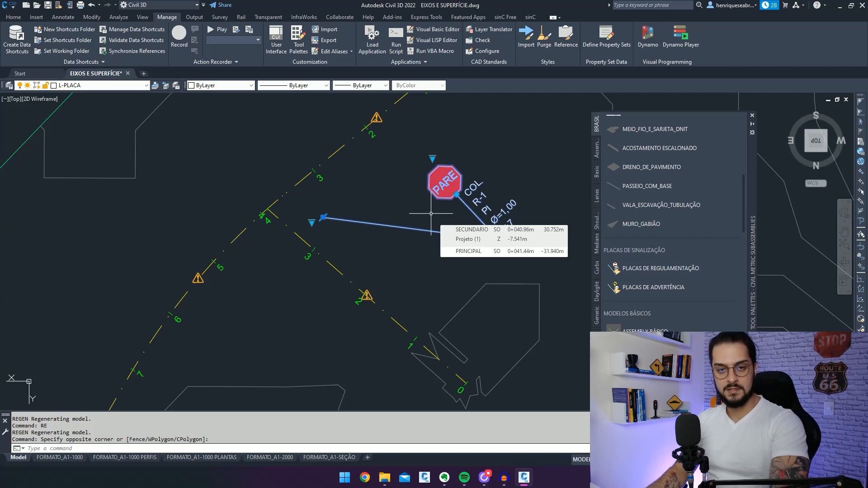
click(432, 158)
click(467, 161)
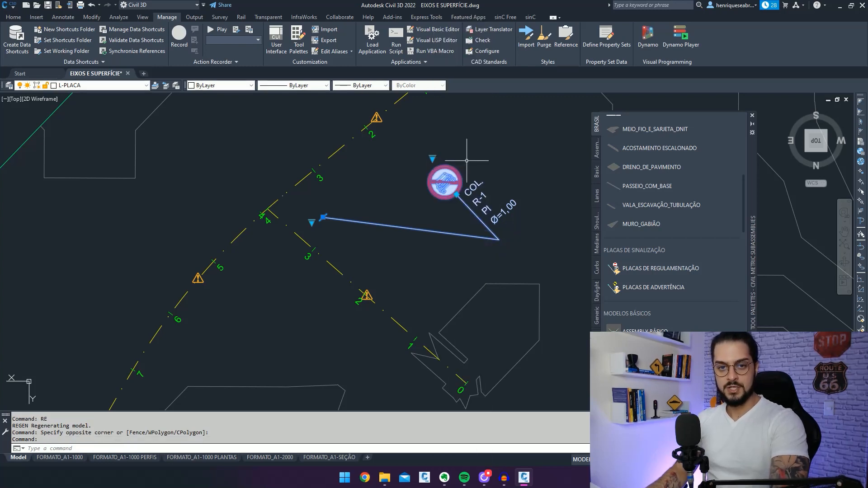
key(Escape)
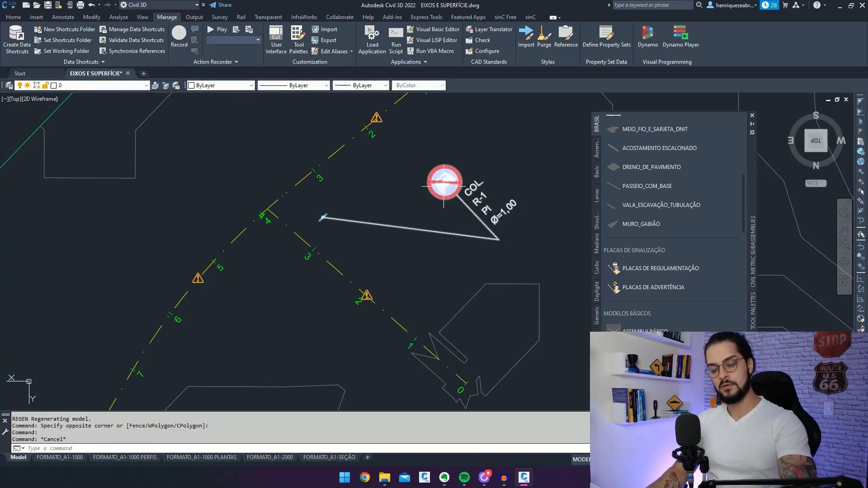
Step: Set the color of layer J1-MO-FAIXA_PLACAS-PT to index color 250 in the layer properties
text(LA)
key(Return)
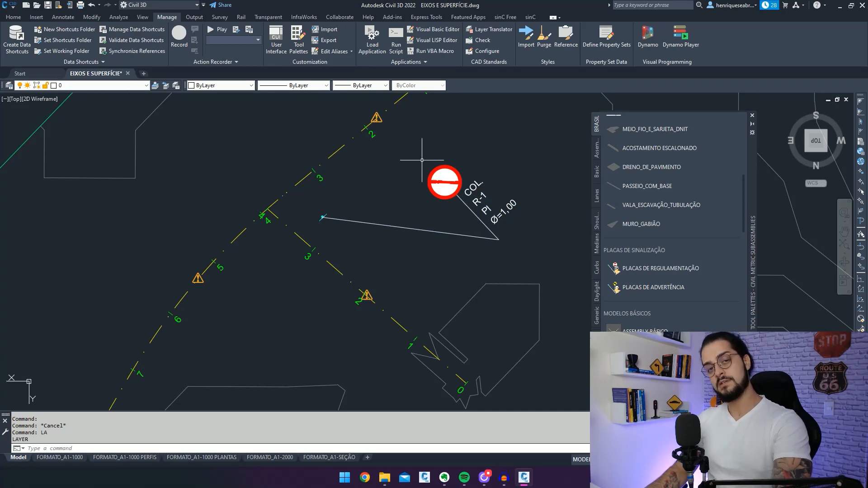
click(437, 181)
key(Escape)
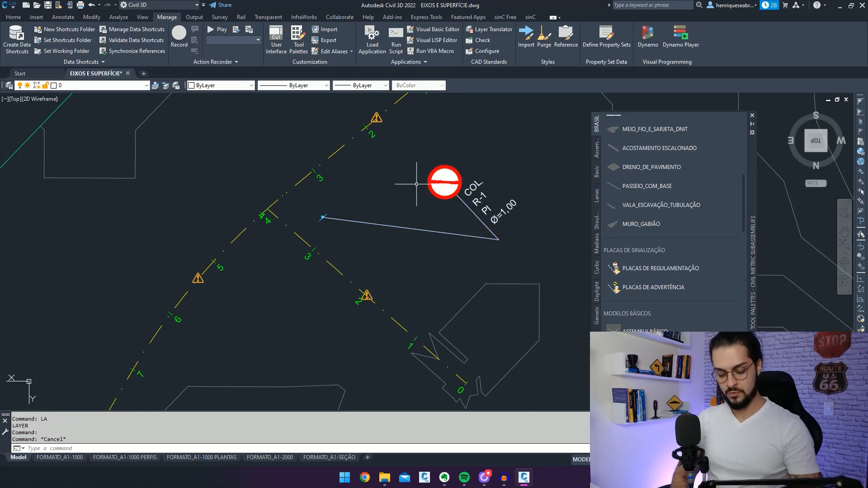
key(Return)
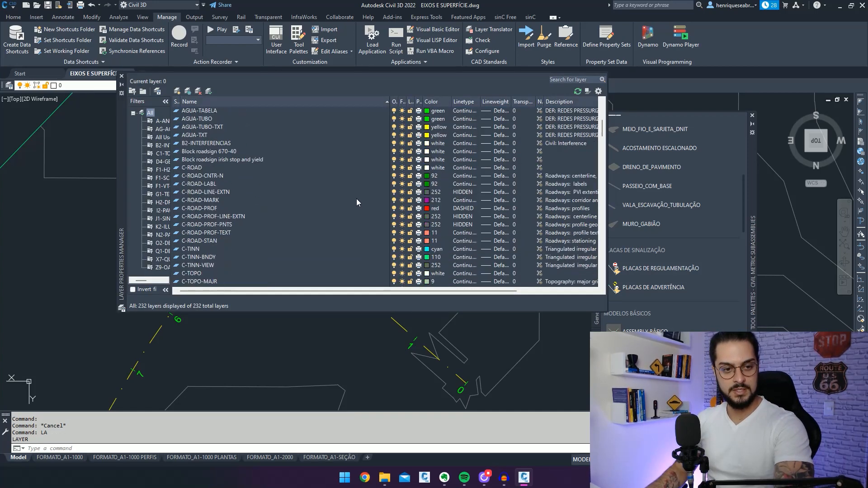
scroll(357, 202, down, 7)
drag(601, 156, 605, 244)
click(270, 249)
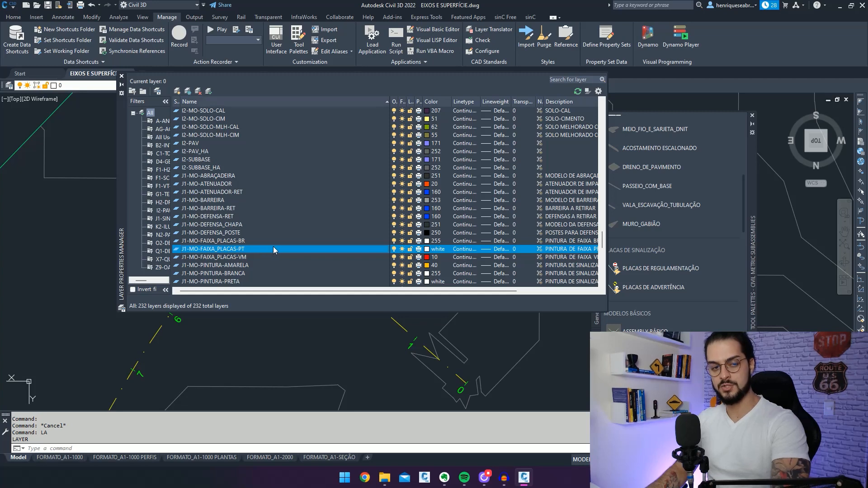
click(439, 252)
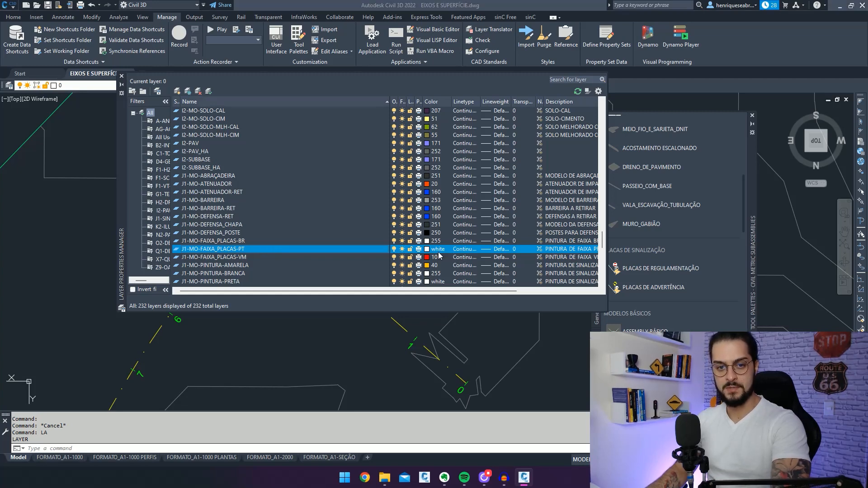
click(500, 266)
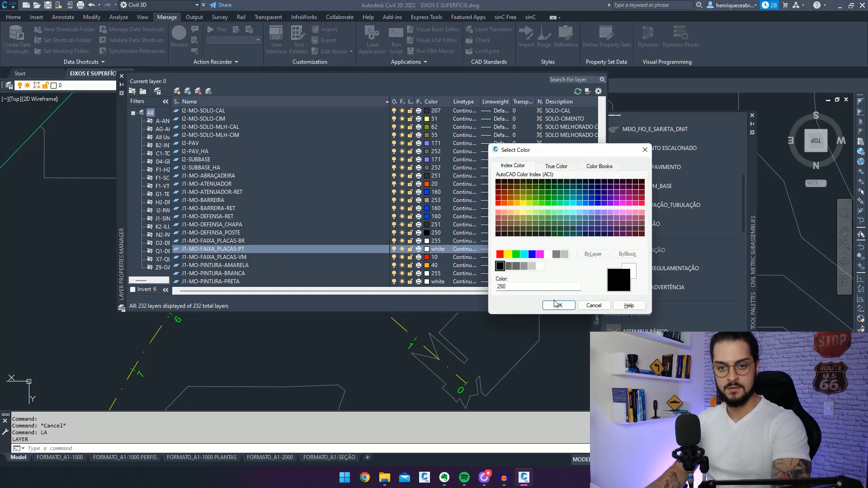
click(559, 305)
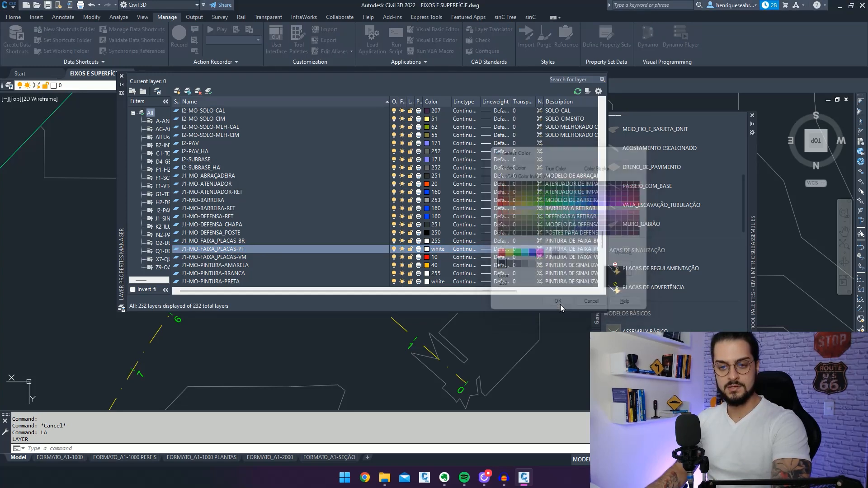
click(121, 75)
middle_drag(428, 168, 421, 169)
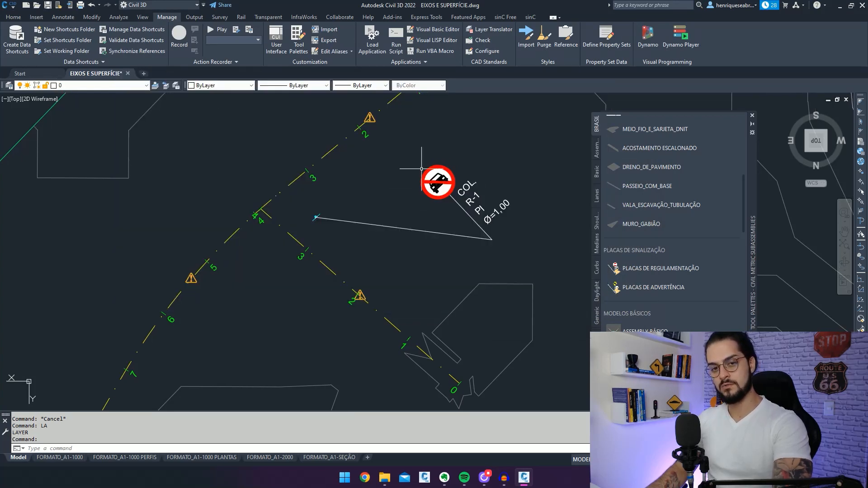
Step: Try several prohibition plate types on the round sign block beside the junction, finishing with the 10 t limit sign R14
click(430, 185)
click(425, 153)
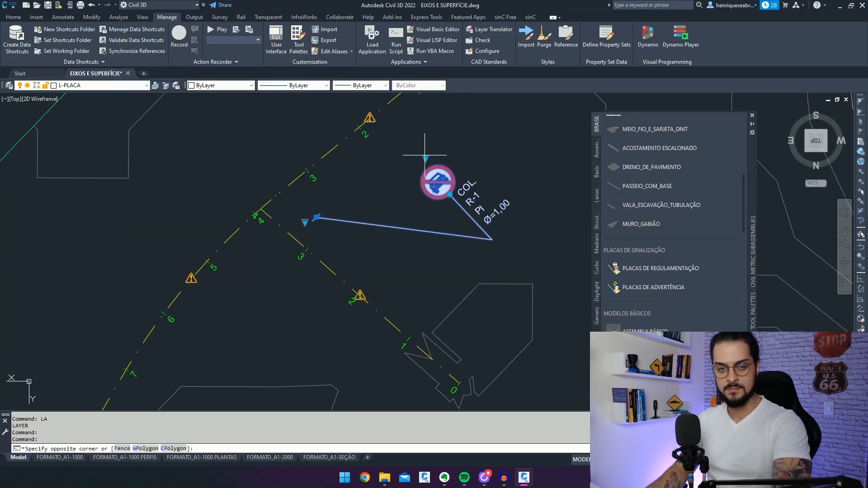
click(425, 159)
click(447, 181)
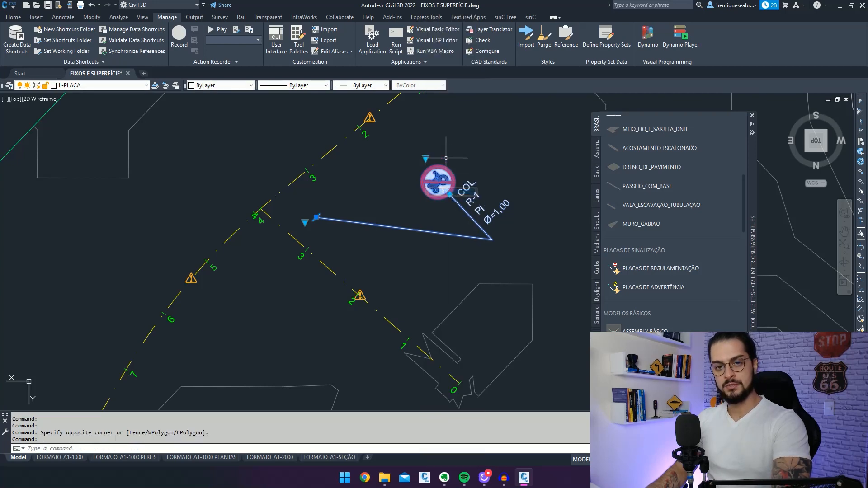
click(426, 159)
click(446, 141)
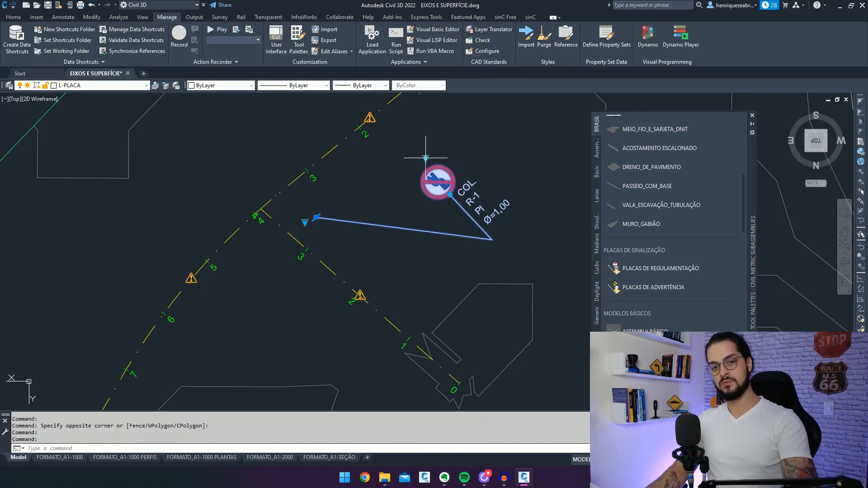
click(425, 158)
click(446, 162)
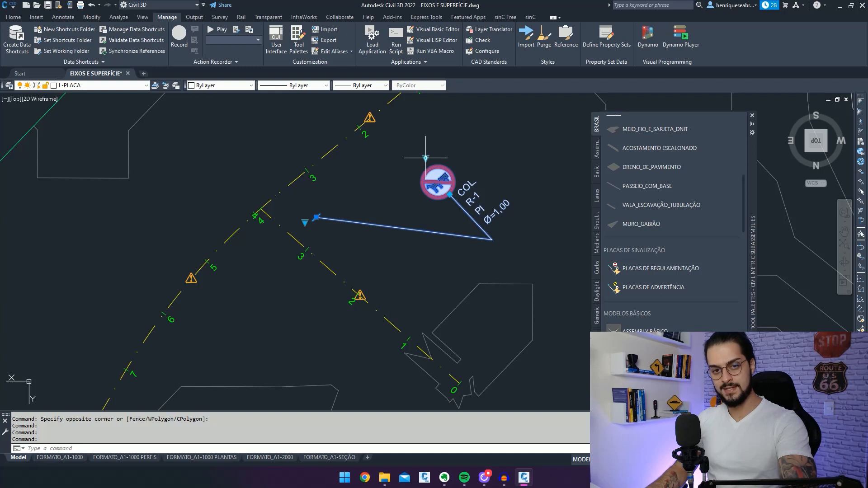
click(425, 158)
click(468, 200)
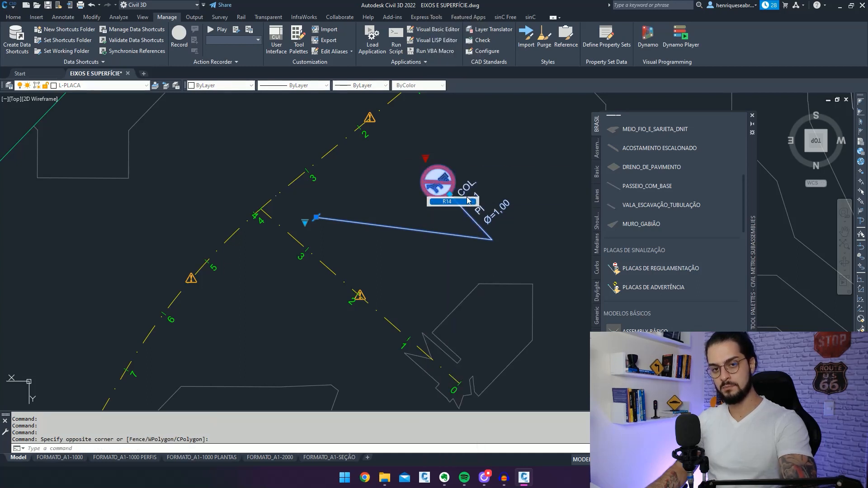
key(Escape)
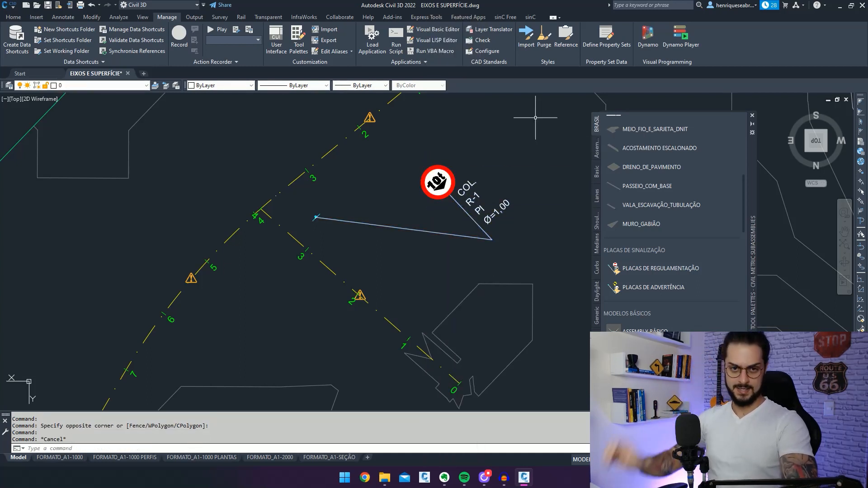
Step: Change the sign block's plate type to the no-overtaking sign
click(436, 180)
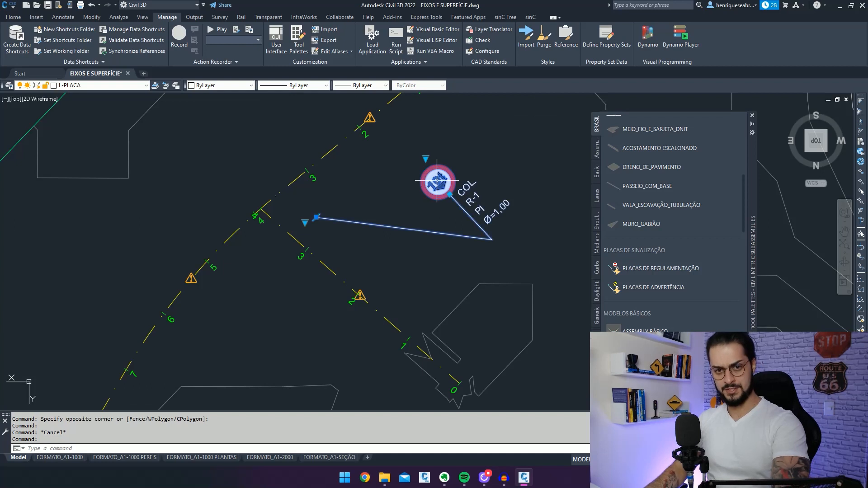
click(425, 158)
click(467, 122)
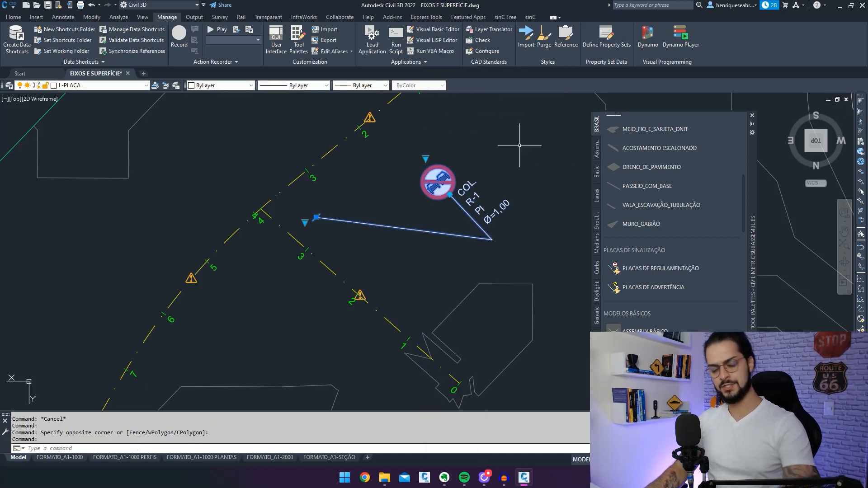
key(Escape)
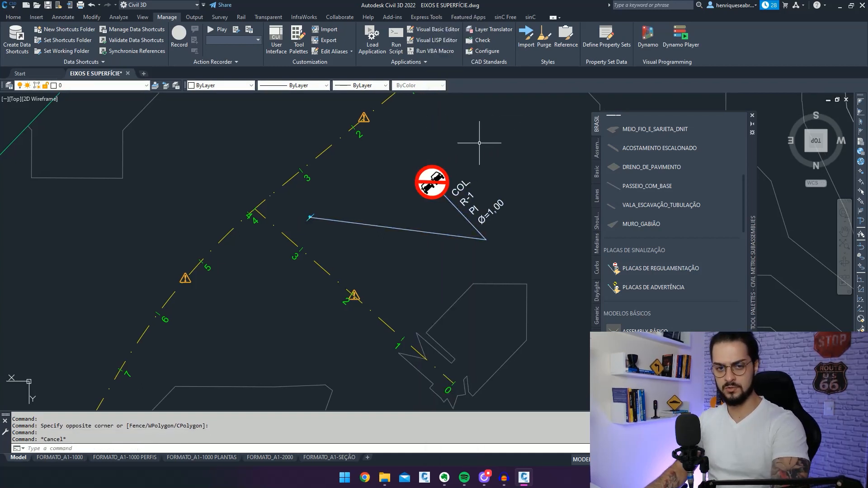
Step: View the sign and its post in 3D from the northeast isometric direction and set the visual style to Shaded
click(806, 149)
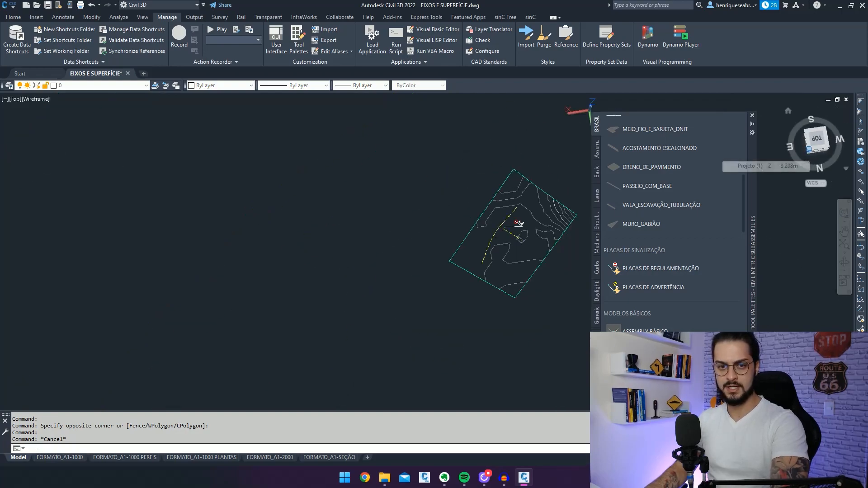
scroll(454, 210, up, 5)
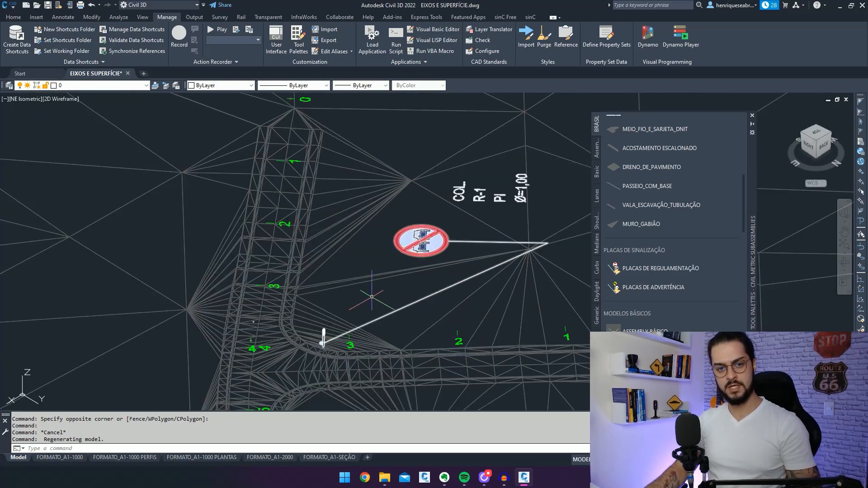
middle_drag(346, 332, 248, 281)
scroll(274, 171, up, 10)
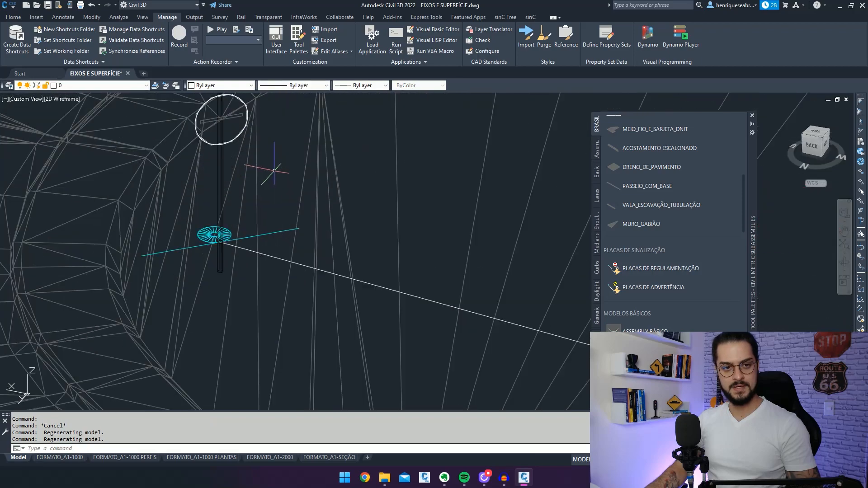
middle_drag(271, 166, 448, 235)
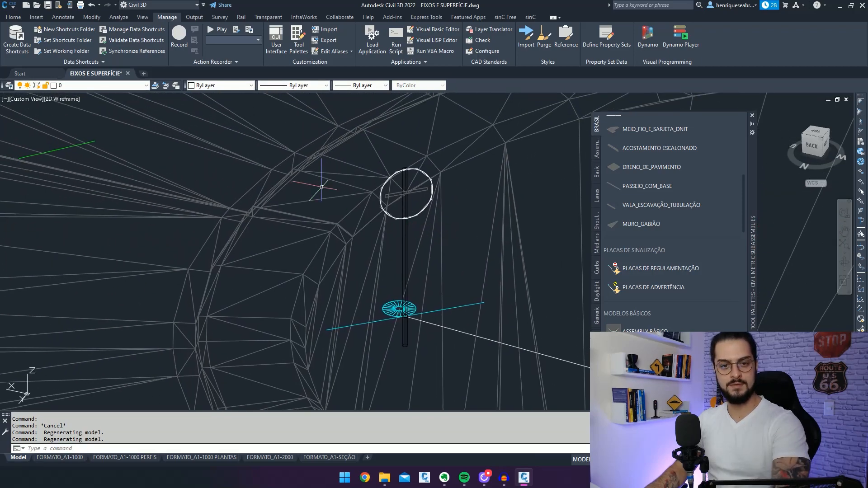
click(63, 98)
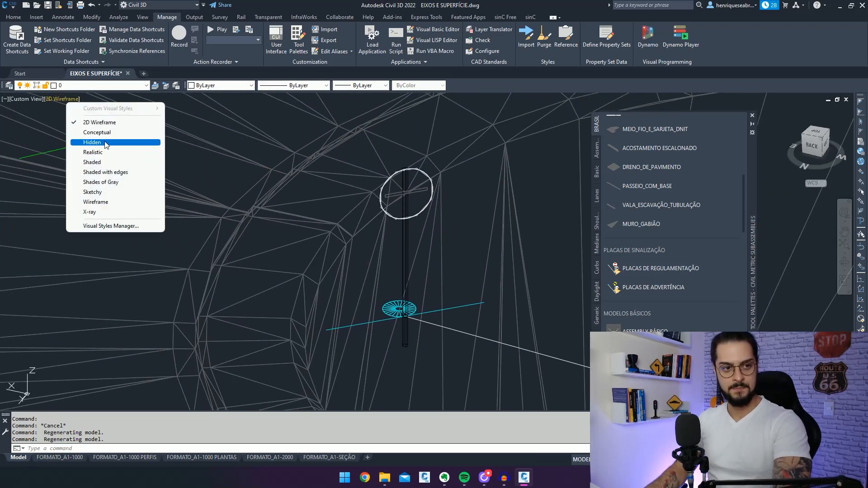
click(107, 163)
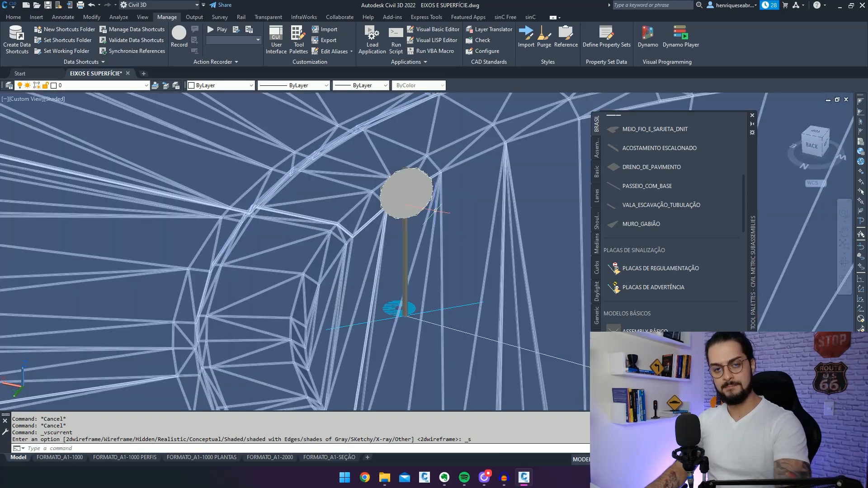
Step: Review the sign block's USO, MATERIAL, PLACA and DIAMETRO attributes in the attribute editor, and close it without changes
shift+middle_drag(440, 286, 450, 253)
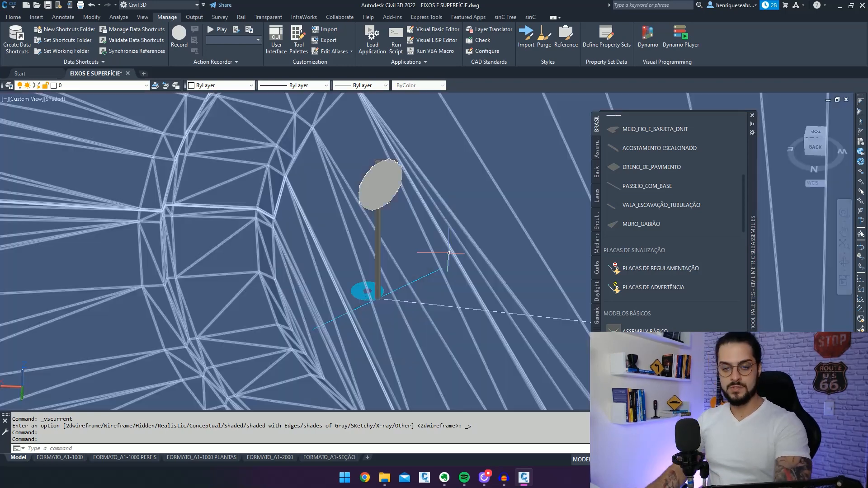
middle_drag(467, 227, 455, 223)
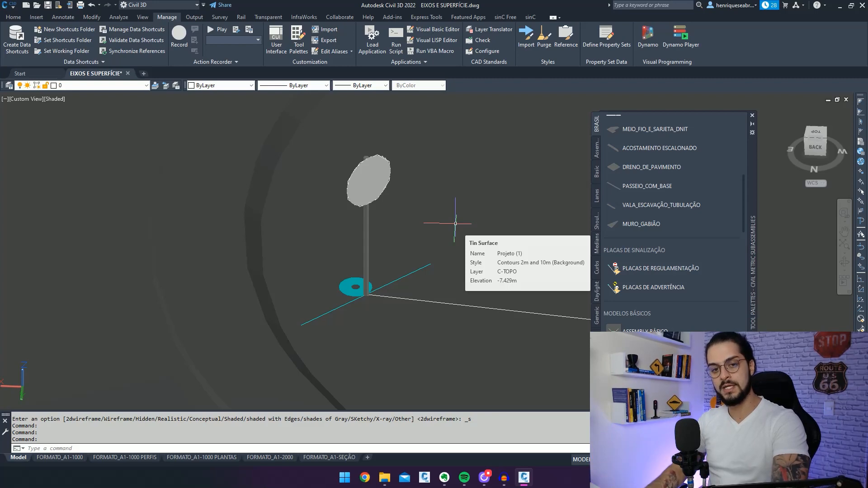
scroll(461, 226, down, 2)
mouse_move(462, 227)
middle_down()
mouse_move(430, 217)
mouse_move(447, 224)
mouse_move(440, 217)
mouse_move(463, 216)
middle_up()
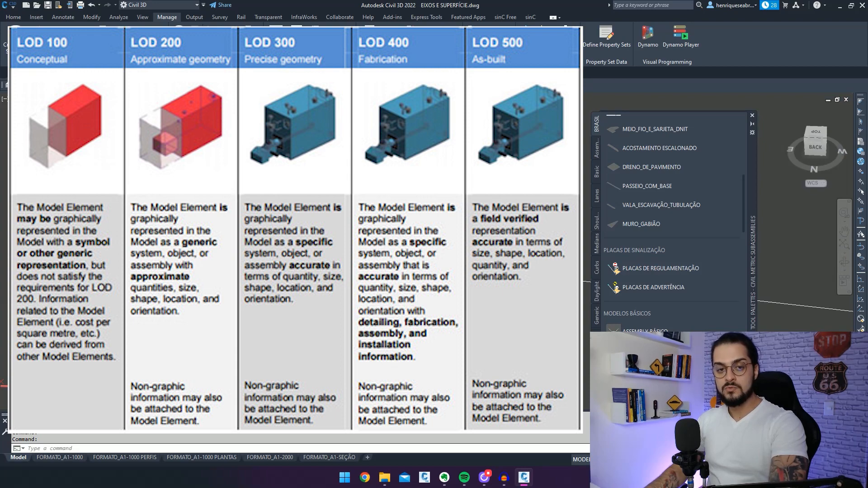
double_click(294, 253)
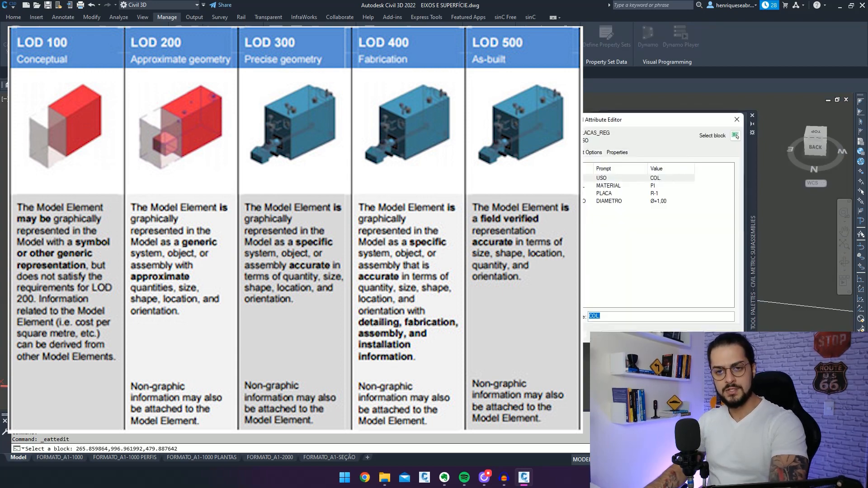
drag(615, 119, 491, 107)
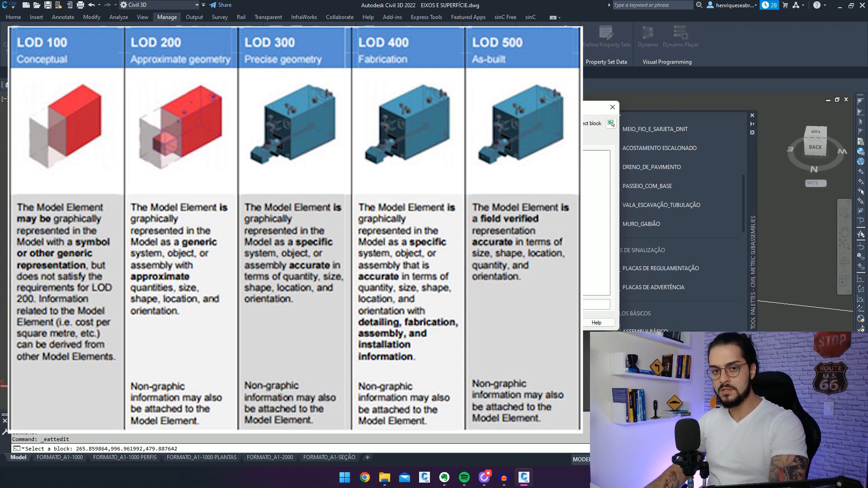
click(612, 108)
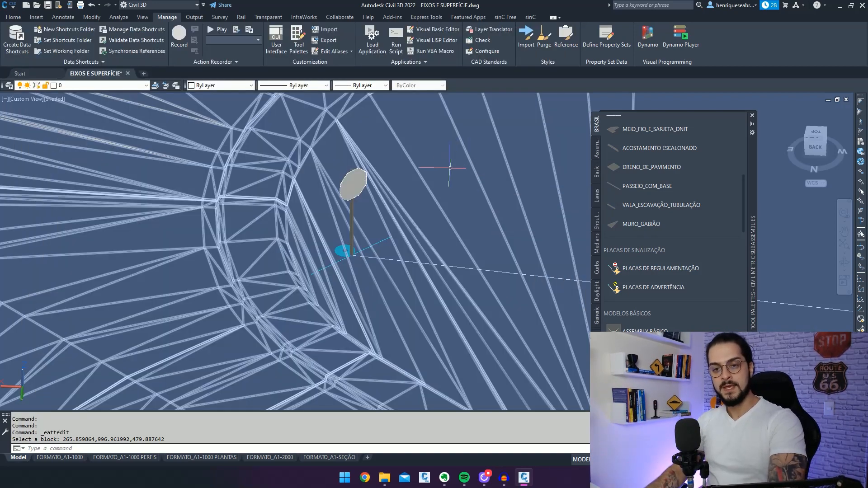
Step: Examine the shaded 3D sign in relation to the curb and the surface around the road junction
middle_drag(450, 168, 445, 168)
scroll(364, 196, up, 2)
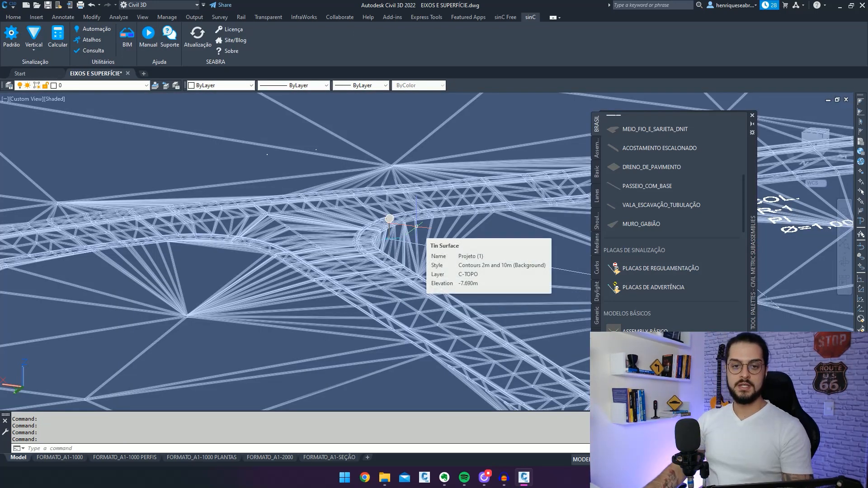
scroll(416, 226, up, 2)
mouse_move(416, 226)
middle_down()
mouse_move(401, 229)
mouse_move(421, 238)
mouse_move(402, 242)
mouse_move(474, 260)
mouse_move(436, 261)
mouse_move(445, 261)
middle_up()
key(Escape)
scroll(453, 256, up, 2)
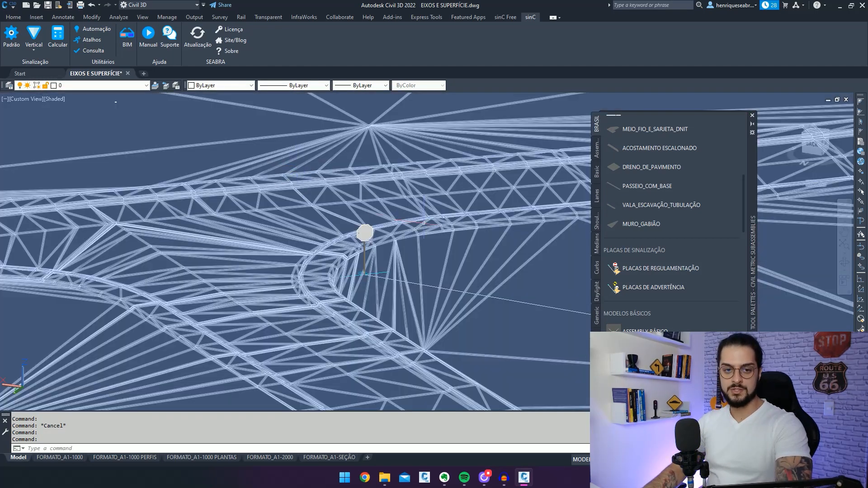
middle_drag(352, 137, 328, 127)
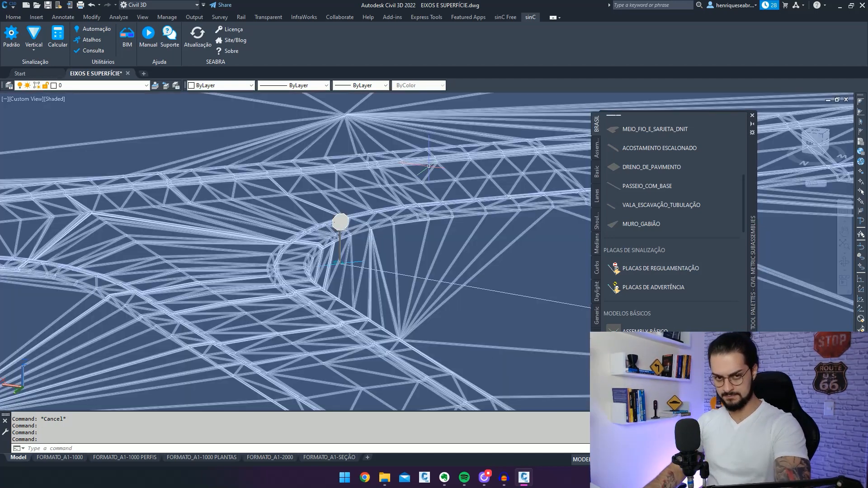
middle_drag(365, 249, 440, 236)
Step: Run the 2DV command with the base of the sign post as reference point to return to the 2D Wireframe top view
text(2)
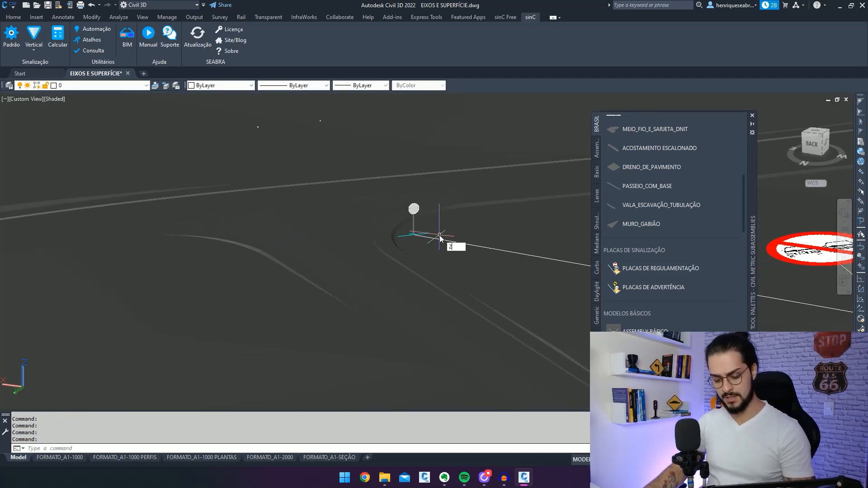
text(DV)
key(Return)
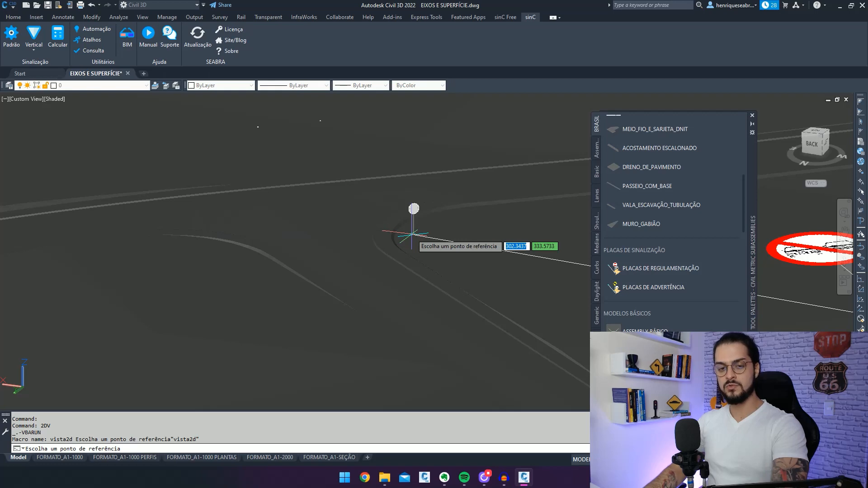
click(411, 234)
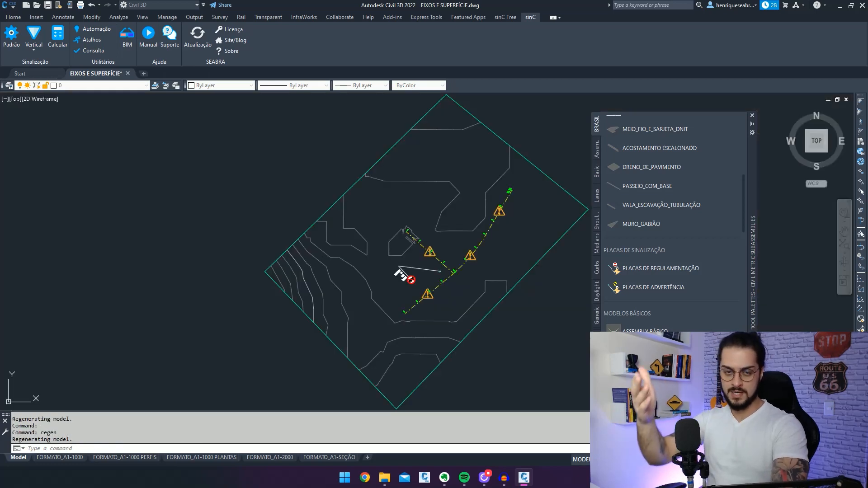
Step: Regenerate the drawing display around the road alignments
scroll(407, 239, down, 5)
scroll(394, 229, up, 5)
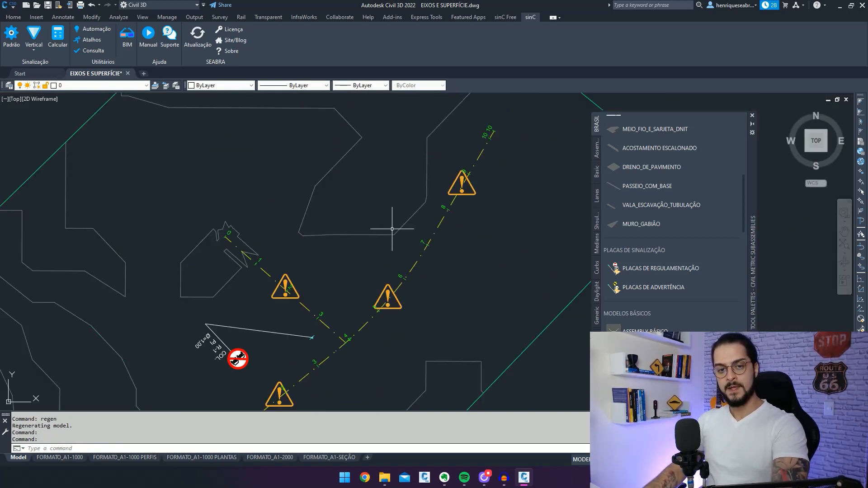
text(RE)
key(Return)
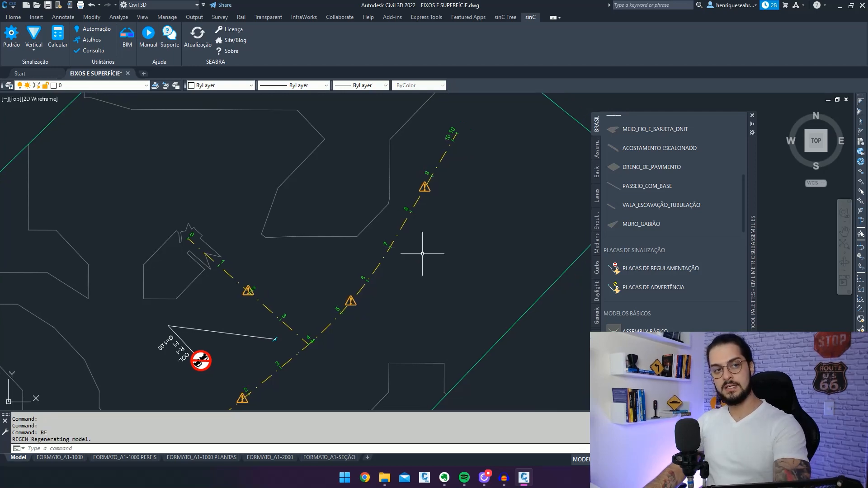
Step: Insert an R-7 Proibido ultrapassar sign on a Coluna Simples support by picked point, beside the PRINCIPAL axis between stations 7 and 8
click(34, 43)
click(42, 66)
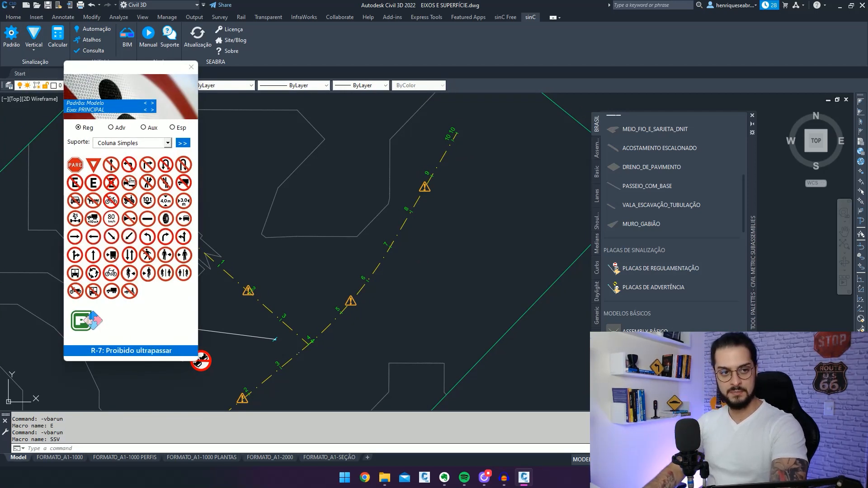
click(184, 200)
text(C)
key(Return)
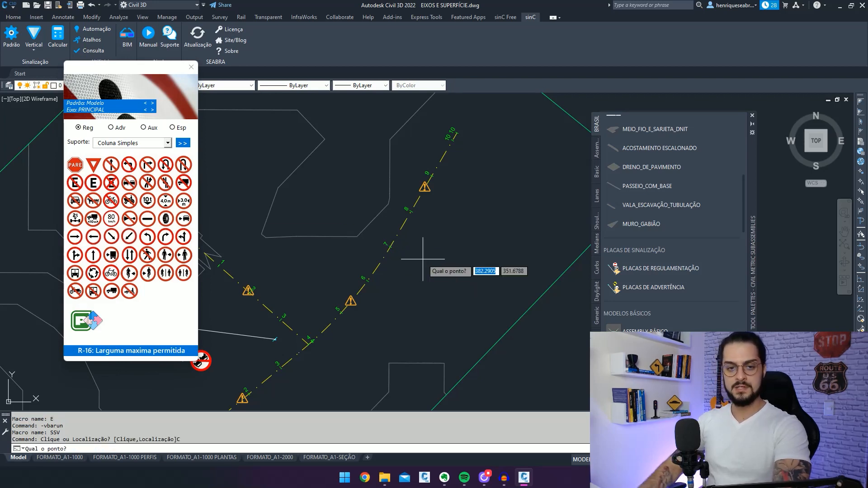
scroll(420, 246, up, 3)
click(420, 248)
scroll(420, 226, up, 1)
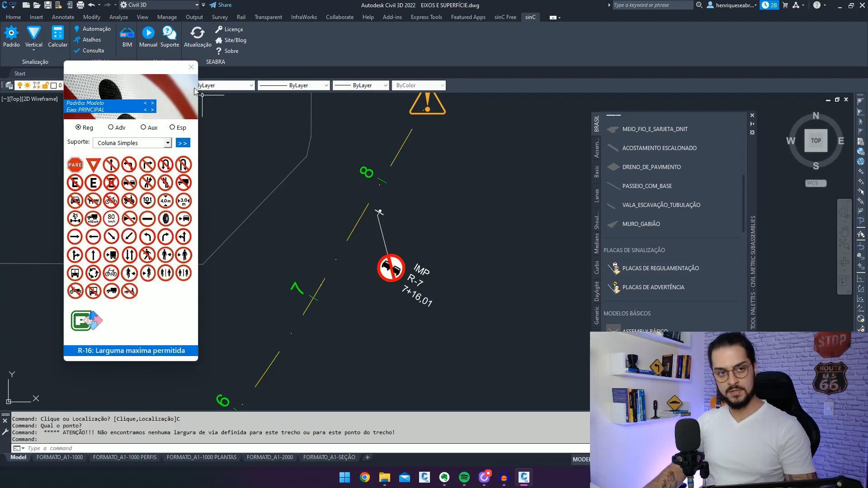
click(191, 67)
Step: Convert the R-7 sign to a 3D BIM element on surface Projeto (1) with BIM-Maker, listing elements of type Placas
click(127, 35)
drag(427, 144, 149, 147)
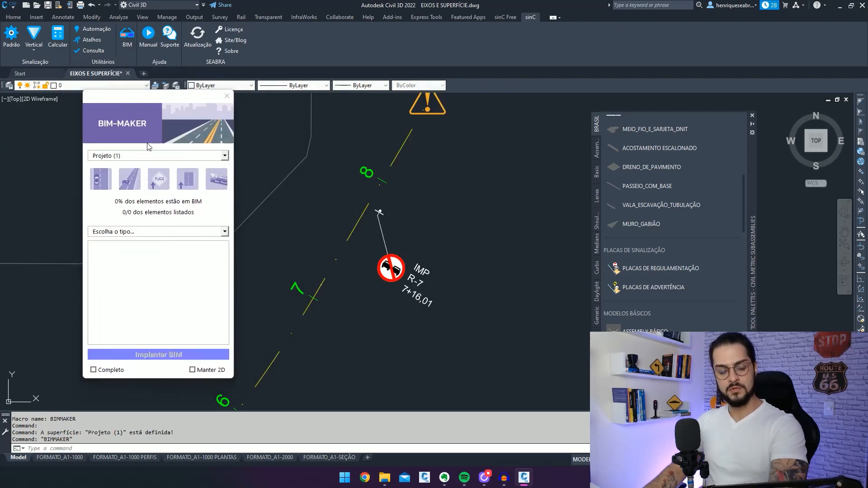
click(163, 181)
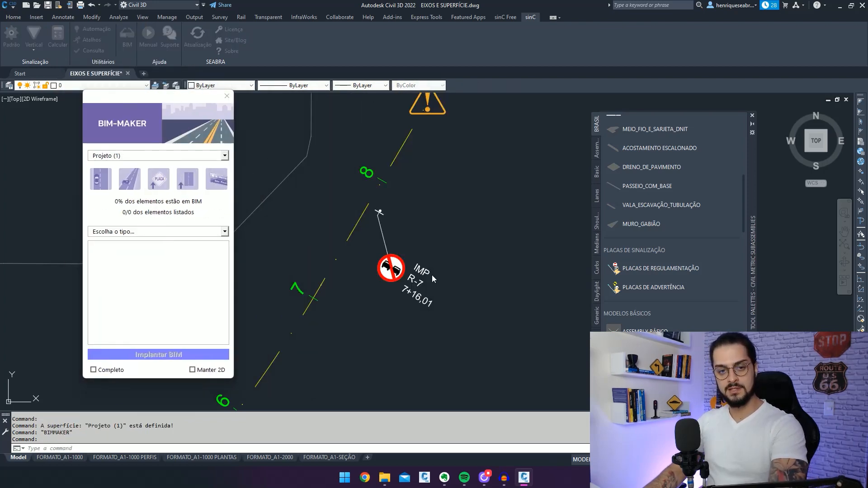
click(471, 257)
click(224, 232)
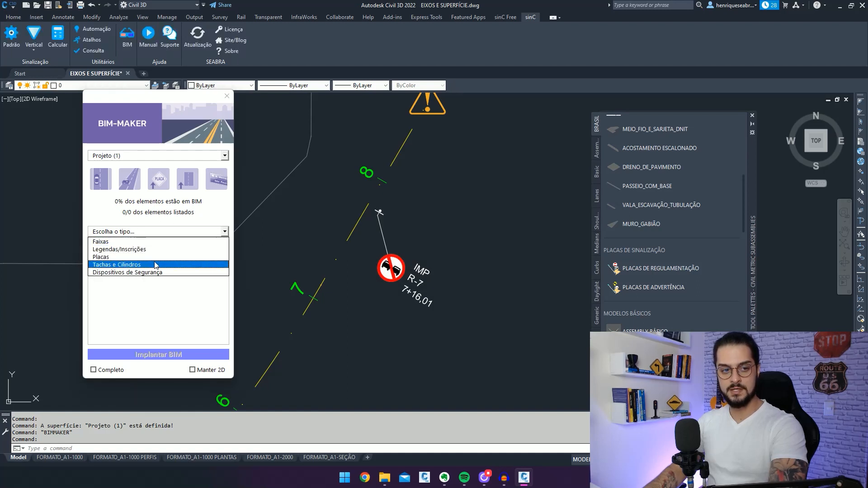
click(148, 257)
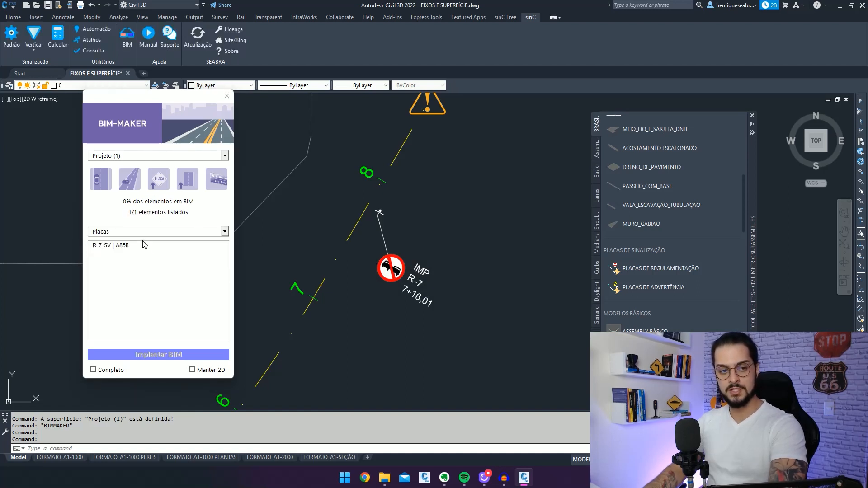
click(144, 245)
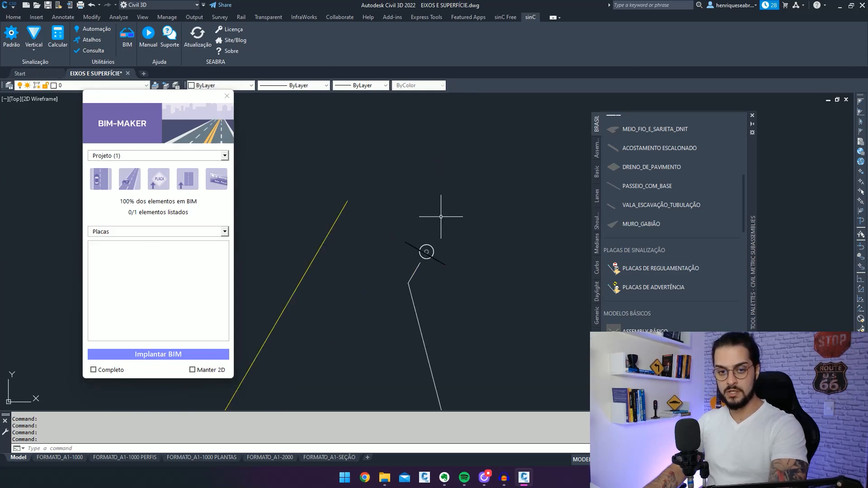
Step: Run the 3DV command with the R-7 sign post as reference point, and close BIM-Maker
scroll(441, 216, down, 3)
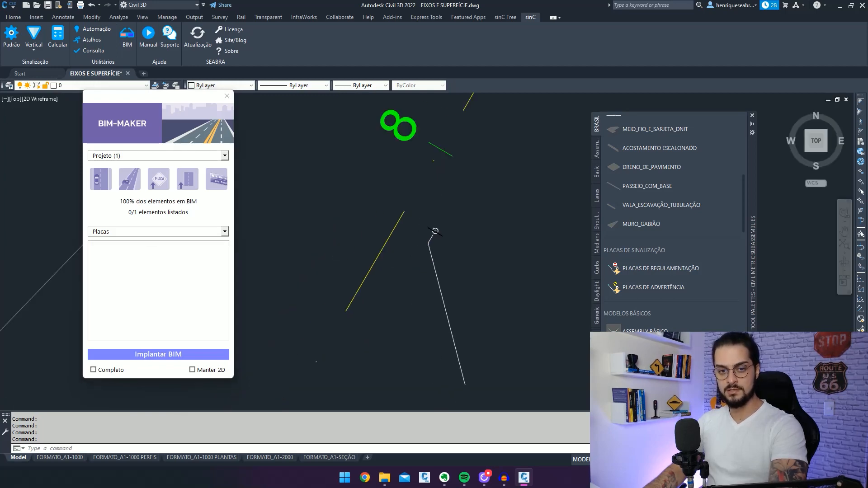
key(Return)
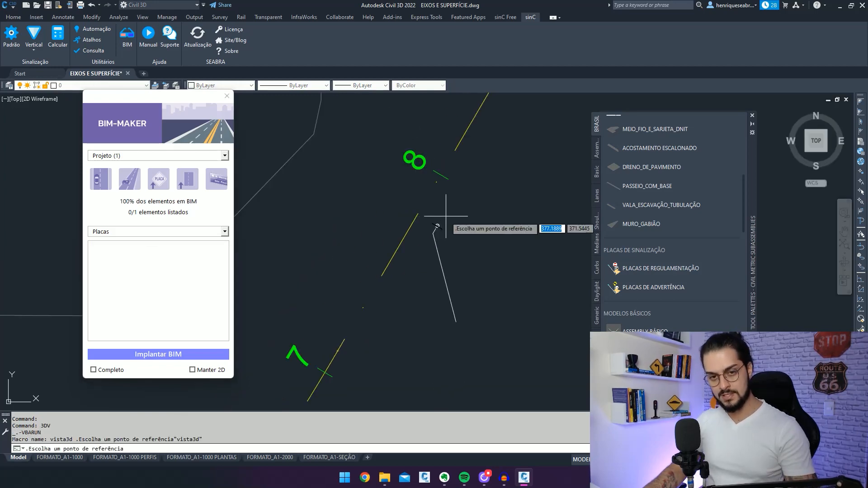
click(440, 221)
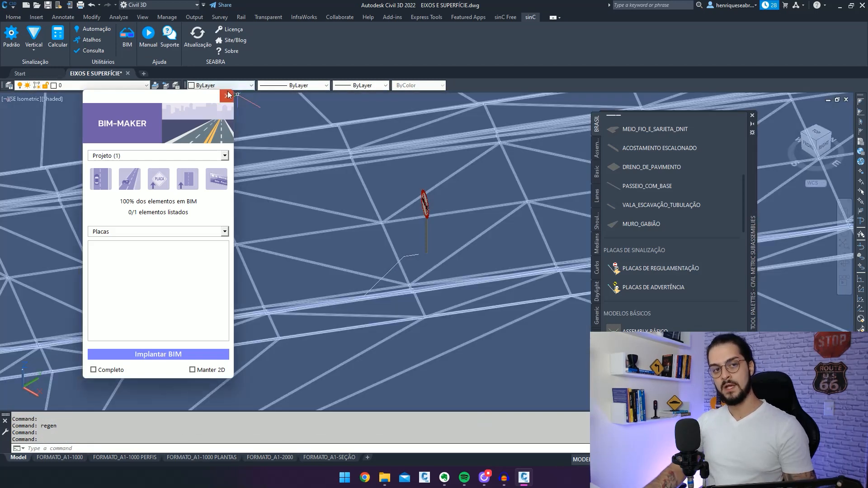
click(227, 96)
Step: Examine the shaded R-7 sign from several angles and compare it with the sign at the road junction
scroll(443, 242, down, 2)
shift+middle_drag(443, 242, 509, 247)
scroll(420, 224, up, 4)
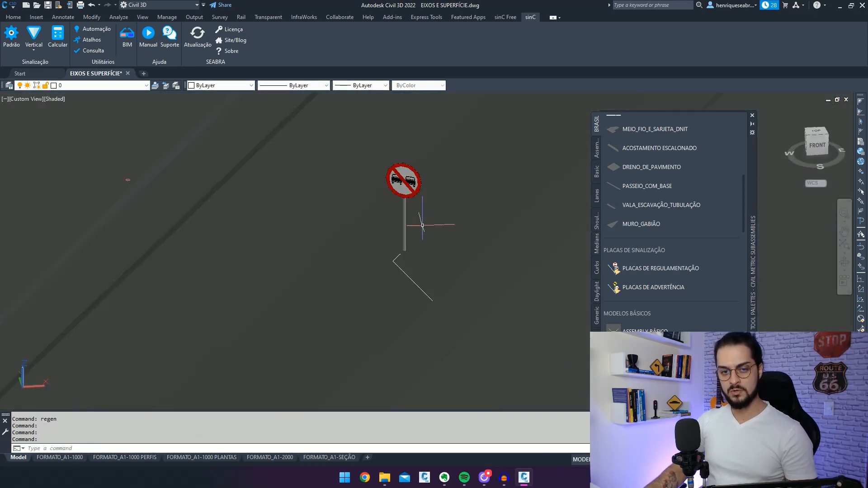
shift+middle_drag(423, 224, 491, 218)
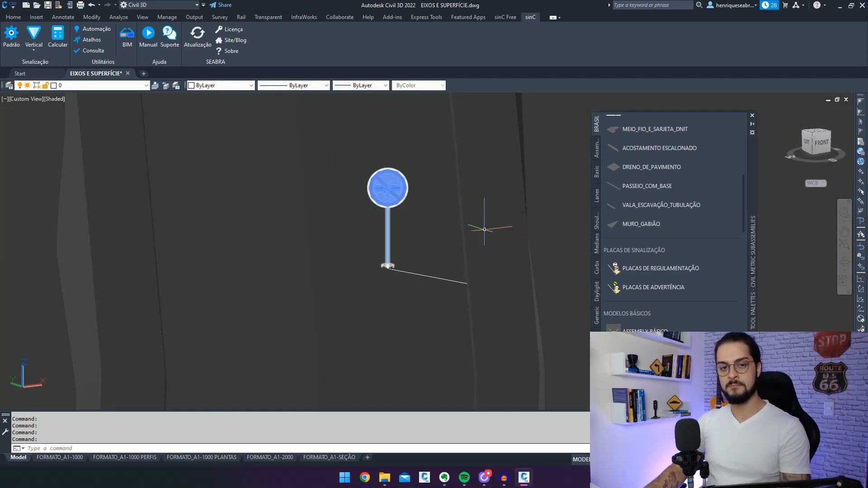
scroll(485, 227, down, 8)
middle_drag(345, 315, 474, 271)
scroll(511, 226, up, 6)
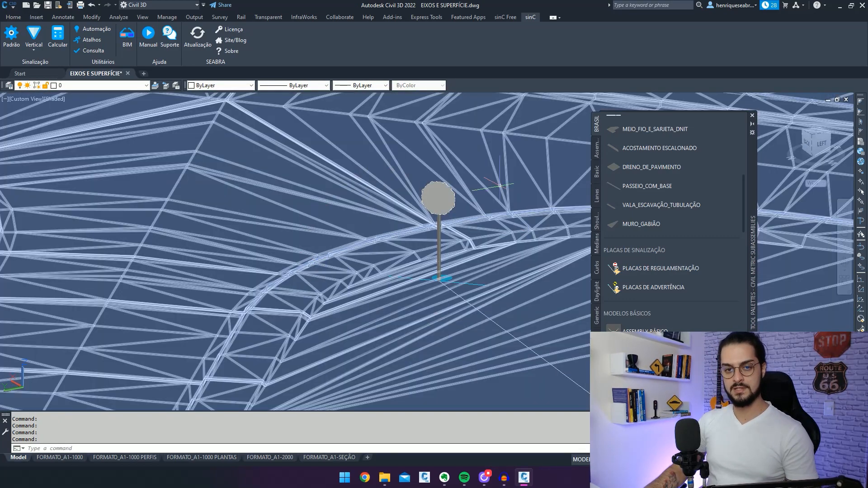
scroll(482, 180, down, 6)
middle_drag(482, 181, 368, 301)
middle_drag(195, 244, 254, 245)
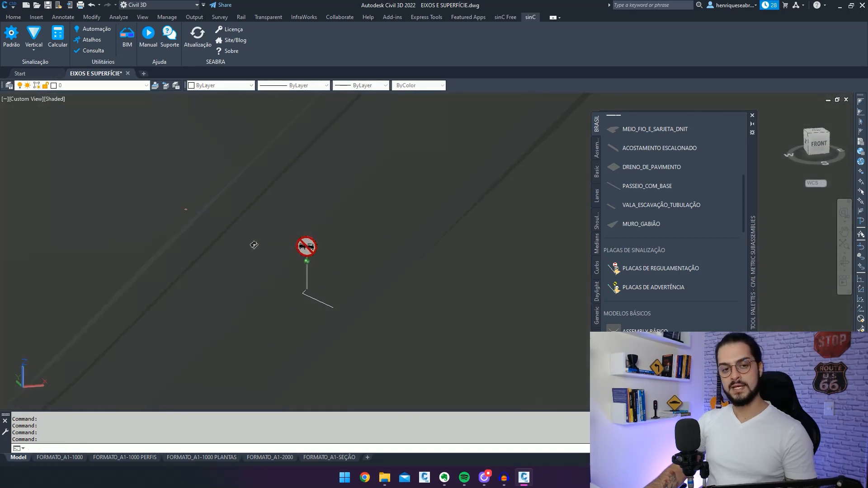
scroll(471, 227, up, 3)
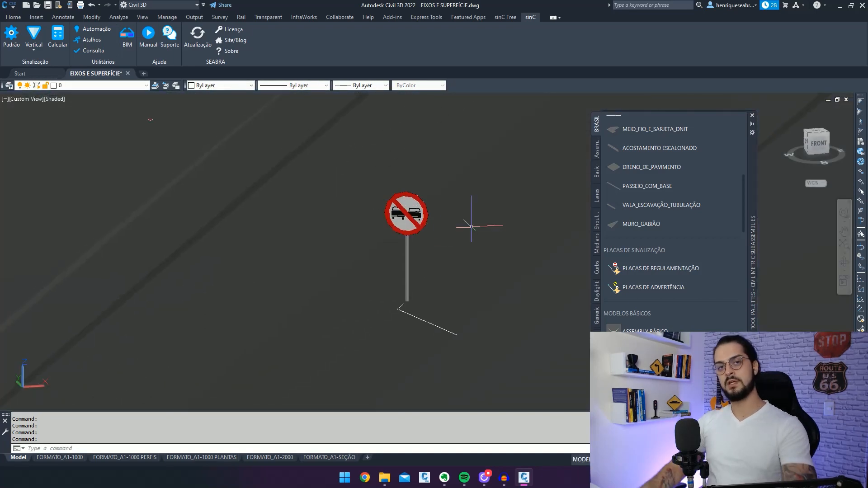
scroll(471, 226, down, 2)
middle_drag(471, 226, 453, 230)
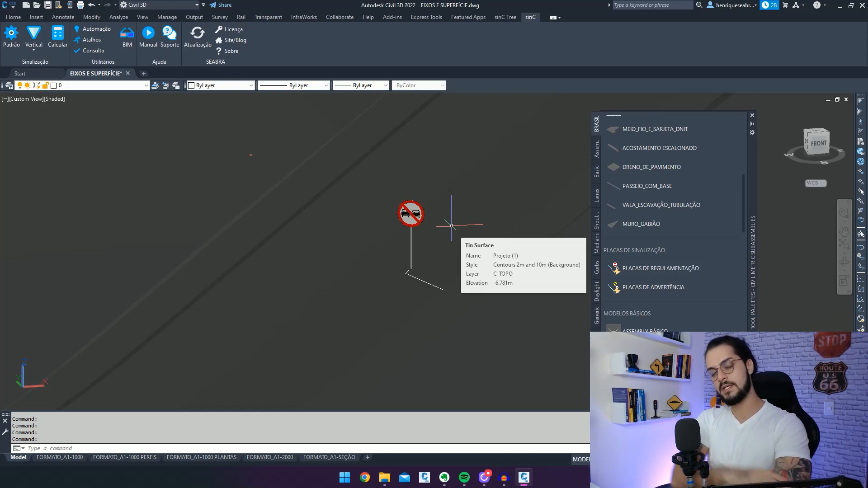
Step: Erase the 3D R-7 sign beside the road
click(452, 225)
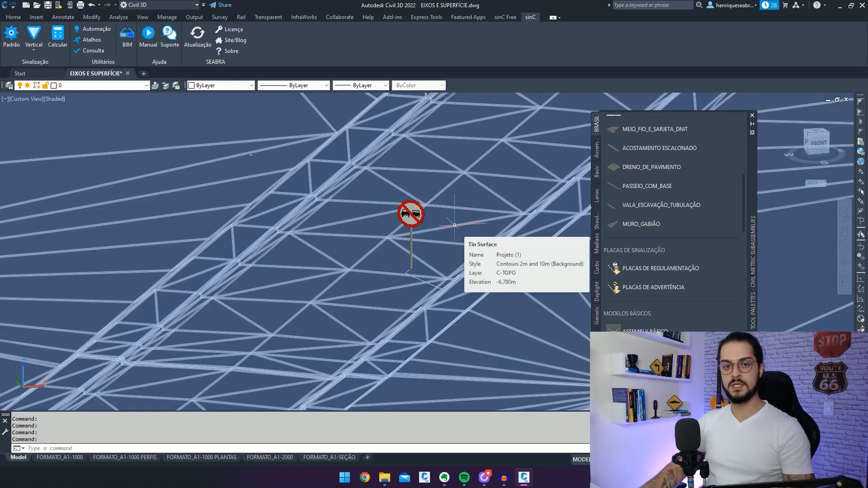
scroll(454, 225, down, 2)
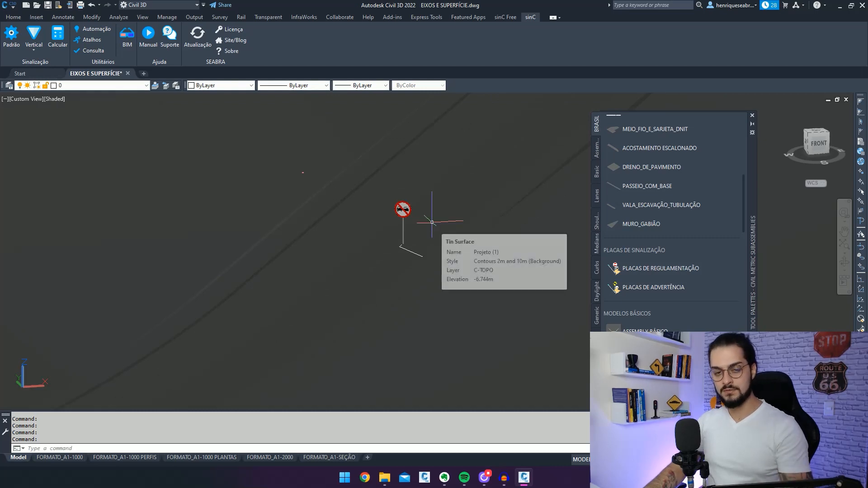
text(e)
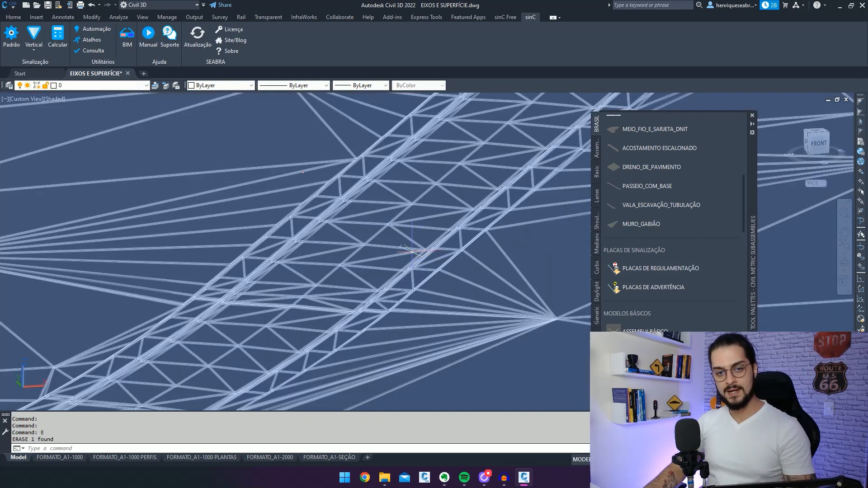
Step: Inspect the sign at the junction curb in 3D and run the 2DV command to return to the 2D Wireframe top view
scroll(421, 255, down, 6)
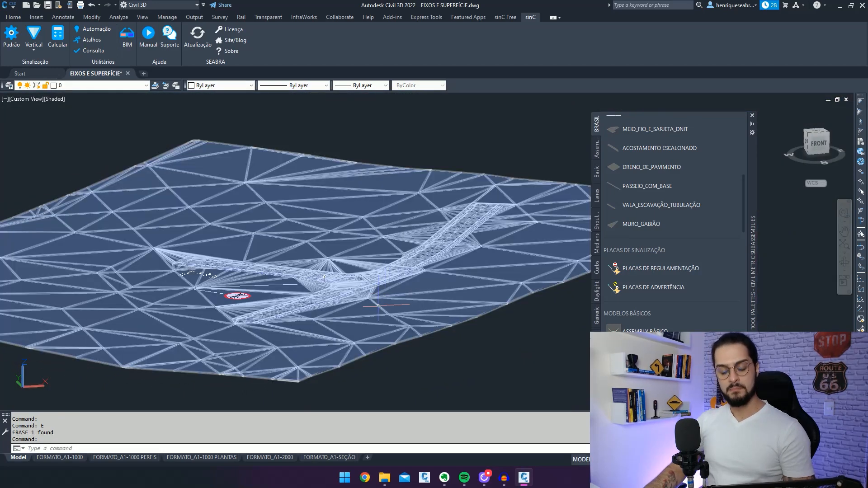
shift+middle_drag(385, 306, 486, 303)
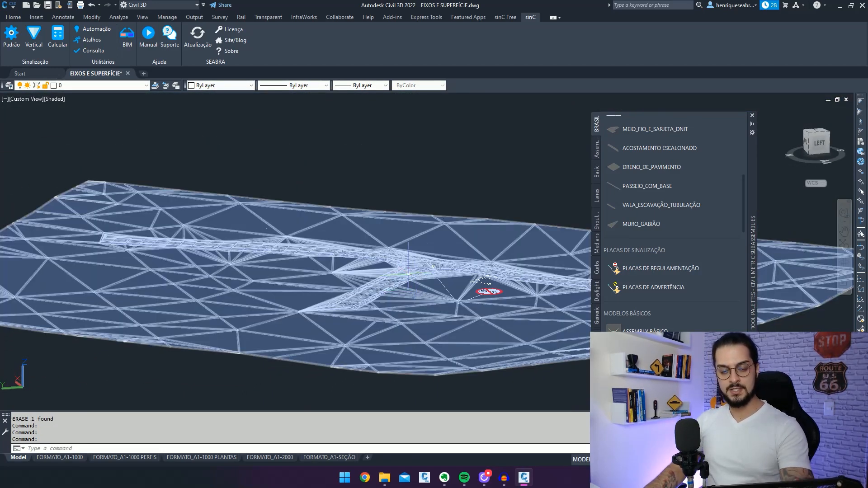
scroll(424, 279, up, 5)
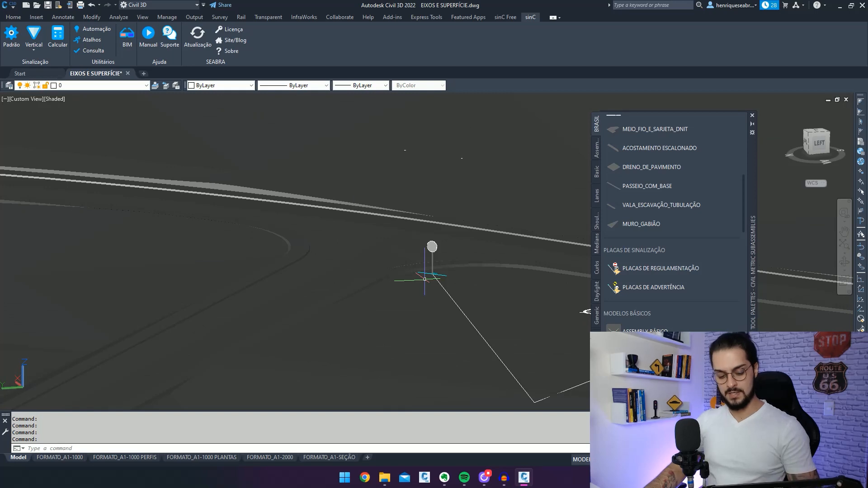
mouse_move(424, 279)
shift+middle_down()
mouse_move(507, 293)
mouse_move(348, 314)
mouse_move(339, 218)
mouse_move(323, 216)
shift+middle_up()
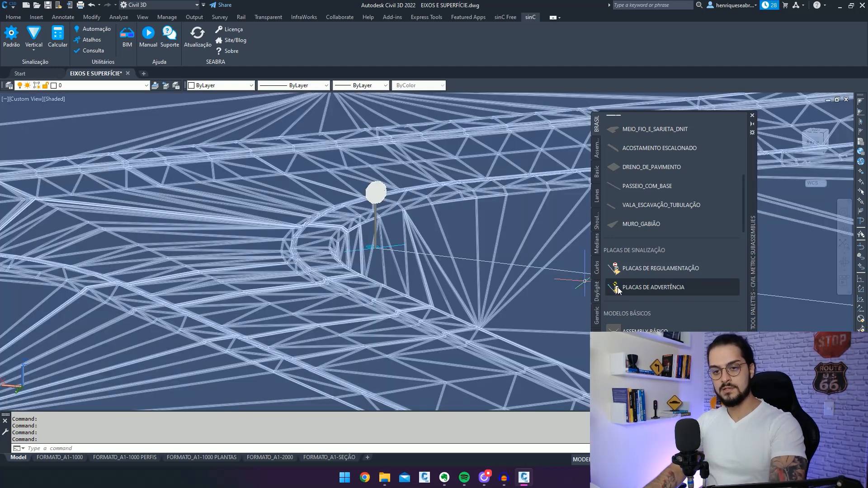
click(653, 287)
text(2)
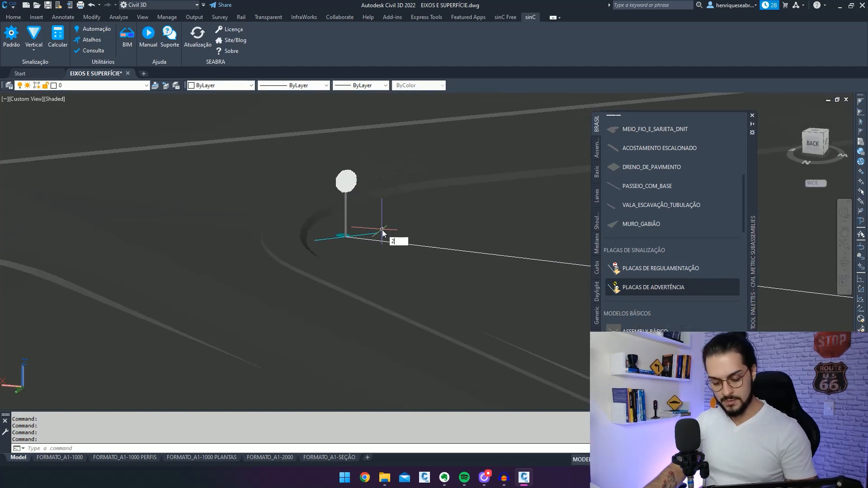
text(DV)
key(Return)
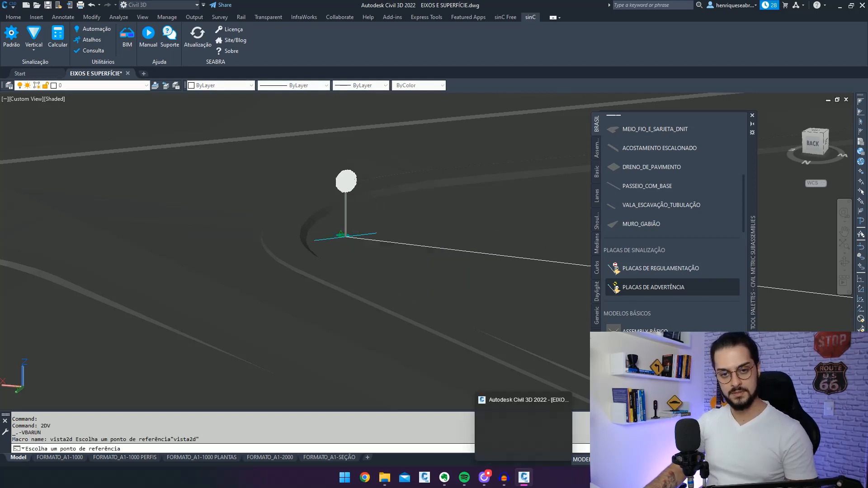
key(Return)
scroll(447, 266, up, 6)
mouse_move(400, 214)
middle_down()
mouse_move(437, 224)
mouse_move(414, 272)
middle_up()
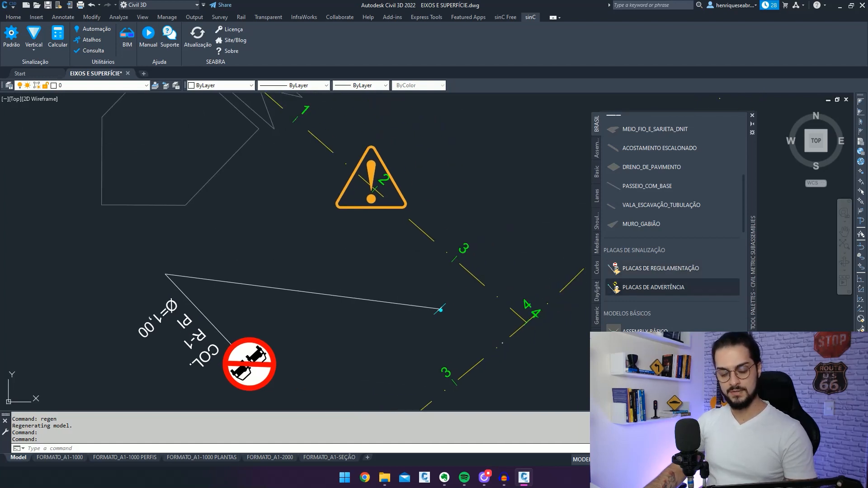
Step: Place a PLACAS DE ADVERTÊNCIA block southeast of the junction near station 4, rotate it by a picked point, and accept the default attributes
click(626, 288)
middle_drag(519, 299, 464, 167)
middle_drag(505, 314, 461, 232)
middle_drag(415, 218, 409, 308)
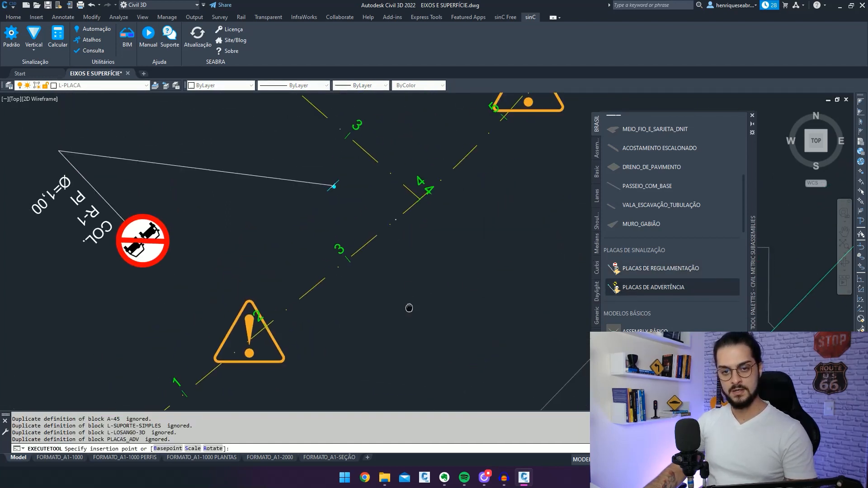
click(438, 230)
click(494, 300)
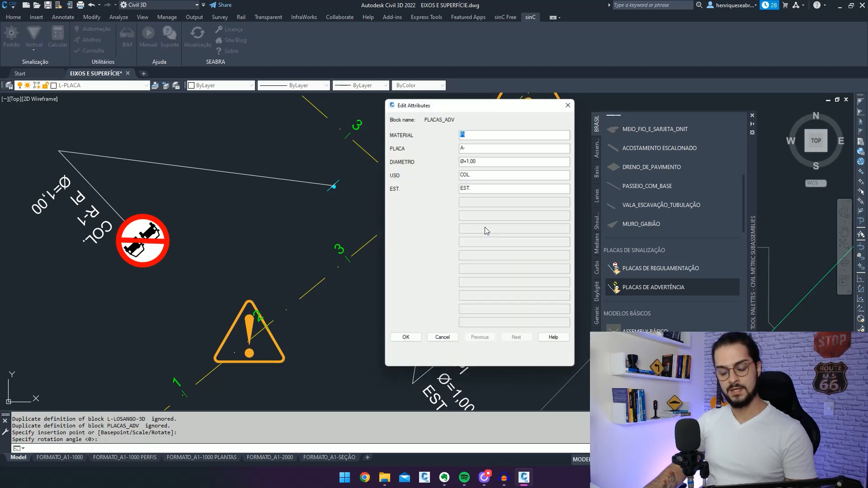
key(Return)
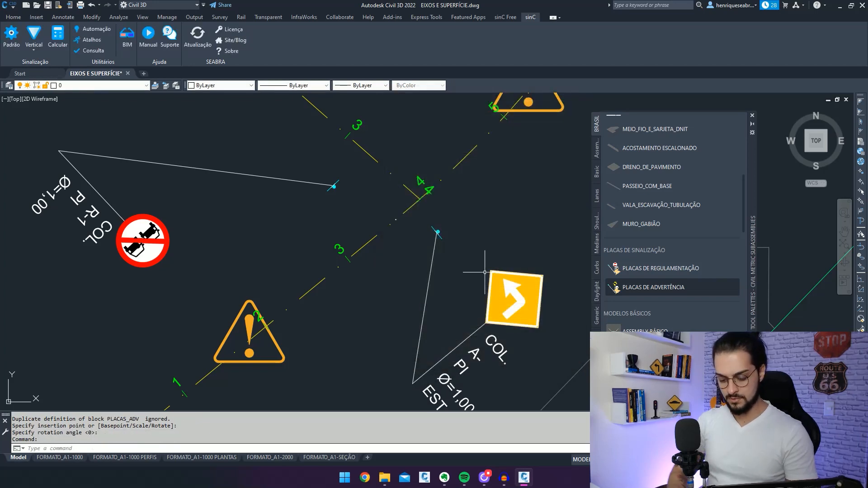
key(Escape)
text(A)
key(Return)
key(Escape)
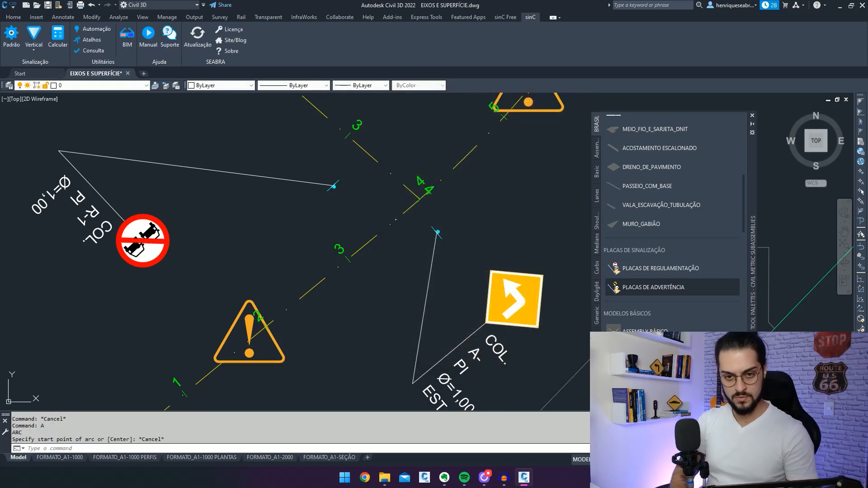
Step: Set the color of the J1-MO-PINTURA-PRETA layer to 250
text(LA)
key(Return)
scroll(446, 221, down, 20)
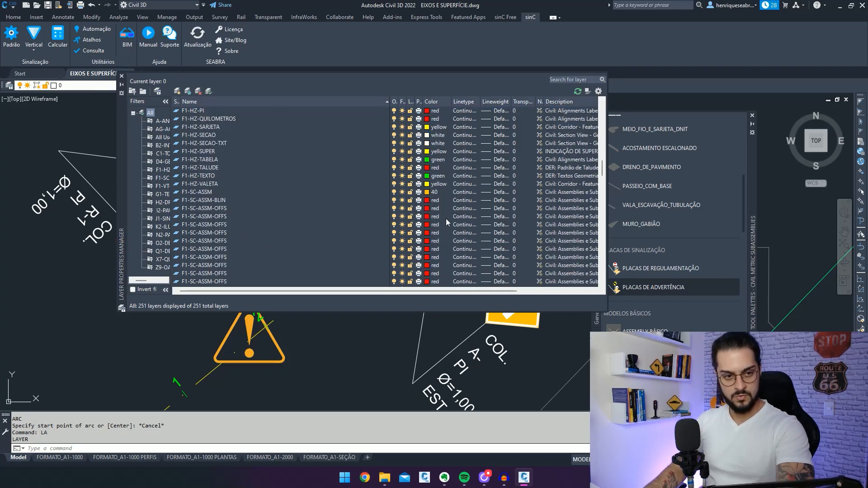
scroll(443, 249, down, 15)
click(439, 273)
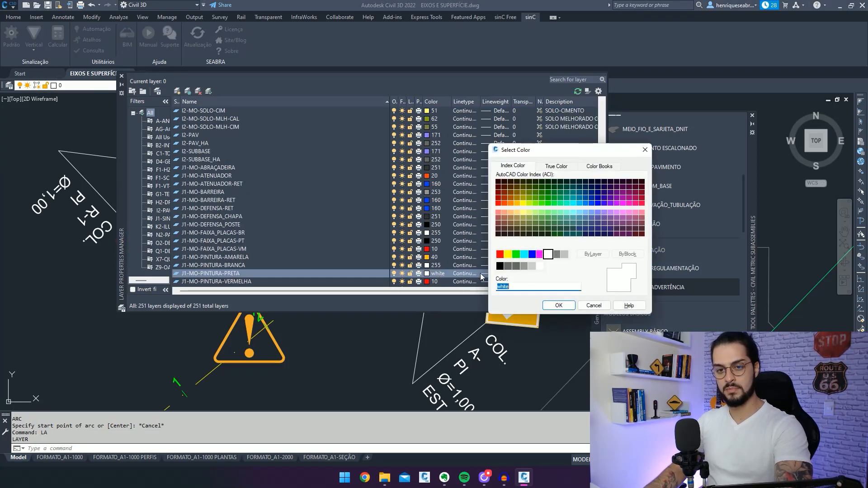
click(559, 306)
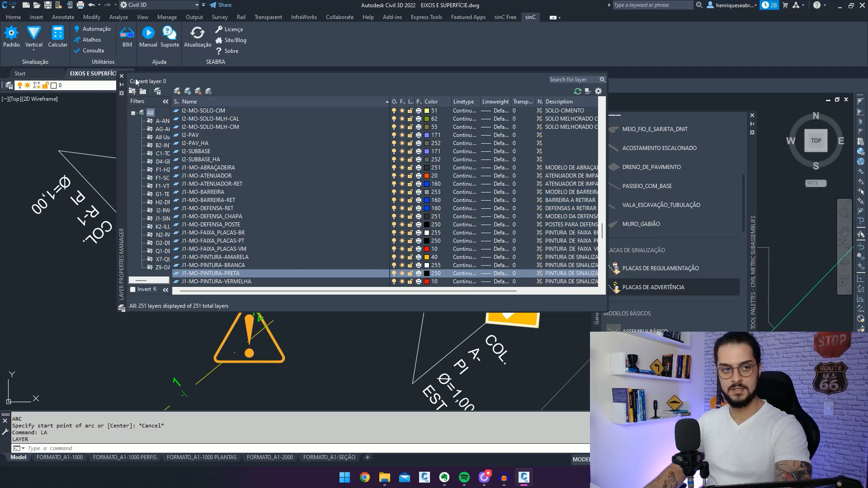
click(121, 76)
middle_drag(458, 251, 456, 216)
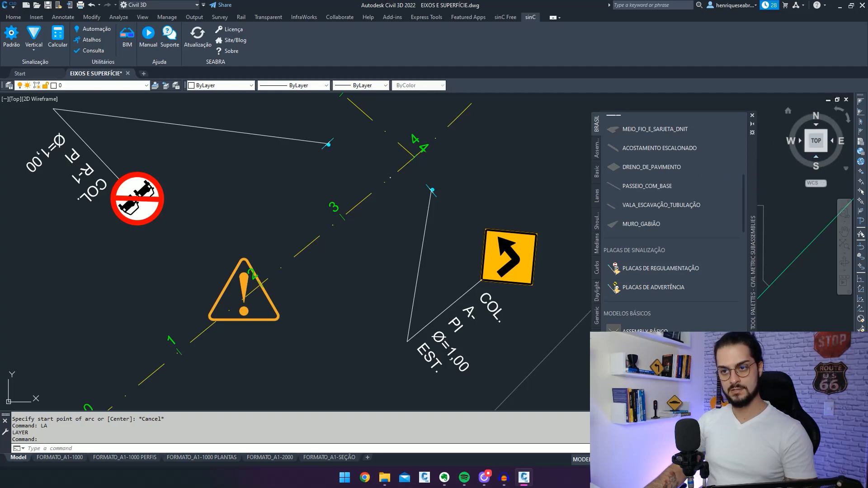
Step: Switch the drawing to the SW Isometric view at the warning sign and apply the Shaded visual style
click(806, 150)
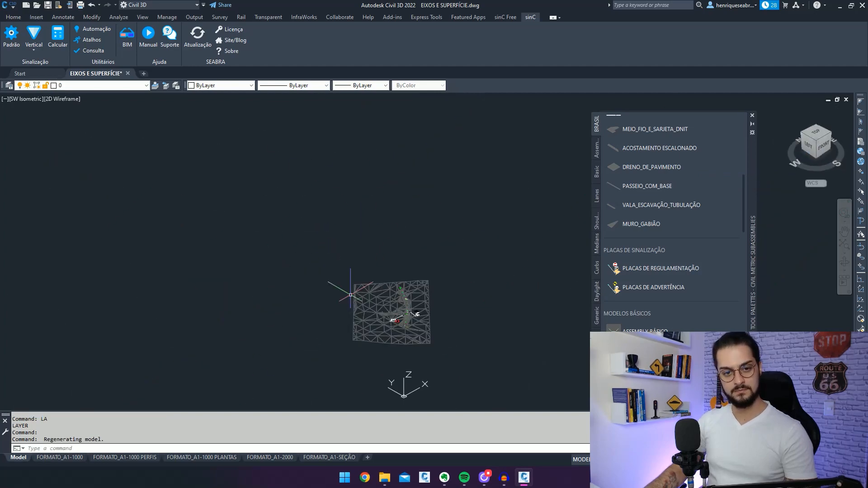
scroll(449, 347, up, 10)
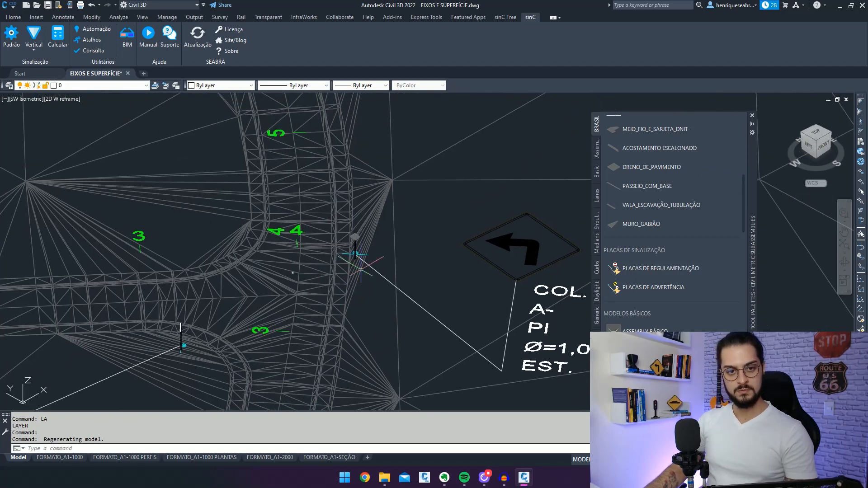
middle_drag(408, 281, 481, 269)
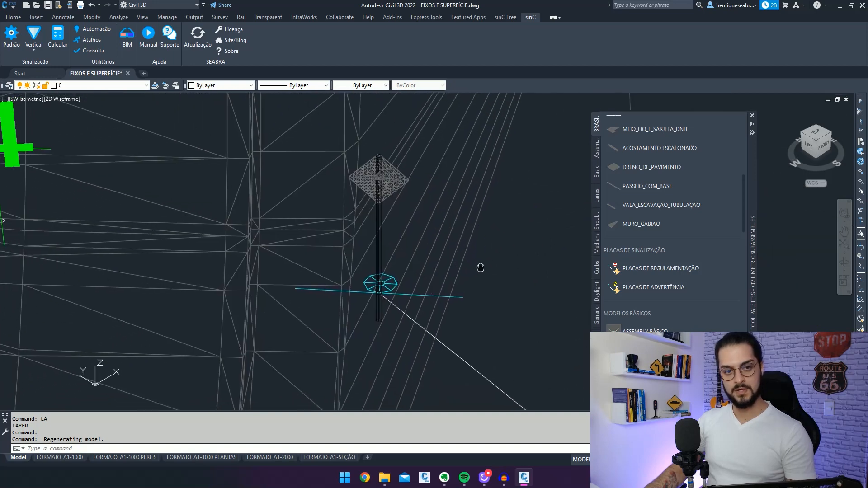
click(61, 98)
click(105, 164)
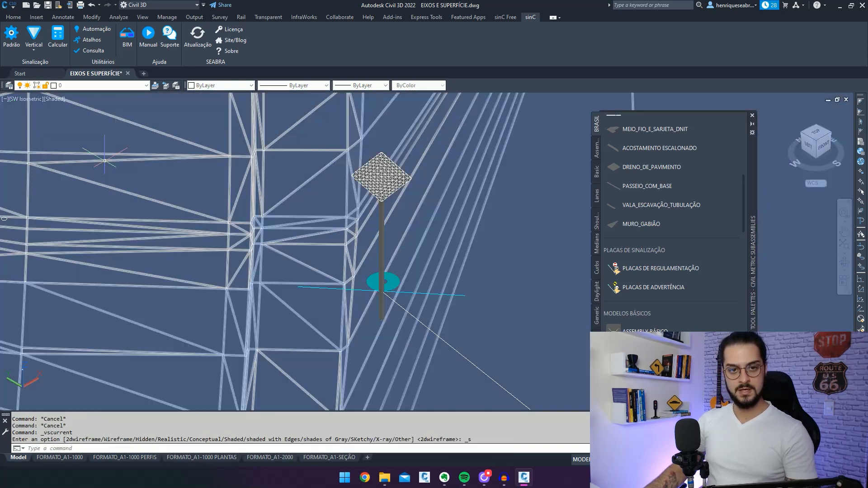
Step: Examine both 3D signs at the junction from several angles, checking their post bases against the road surface
scroll(501, 180, down, 4)
middle_drag(445, 249, 673, 159)
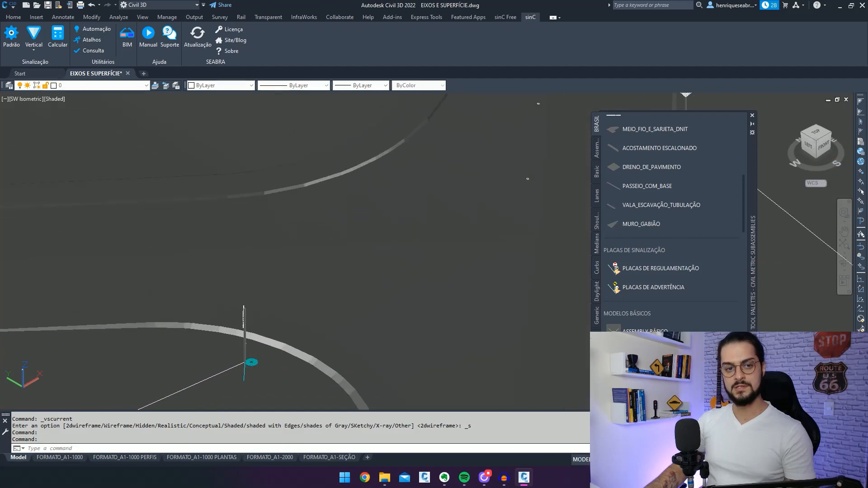
mouse_move(259, 374)
middle_down()
mouse_move(420, 283)
mouse_move(388, 269)
middle_up()
scroll(420, 283, up, 4)
scroll(432, 261, down, 6)
middle_drag(505, 269, 222, 283)
scroll(519, 178, up, 6)
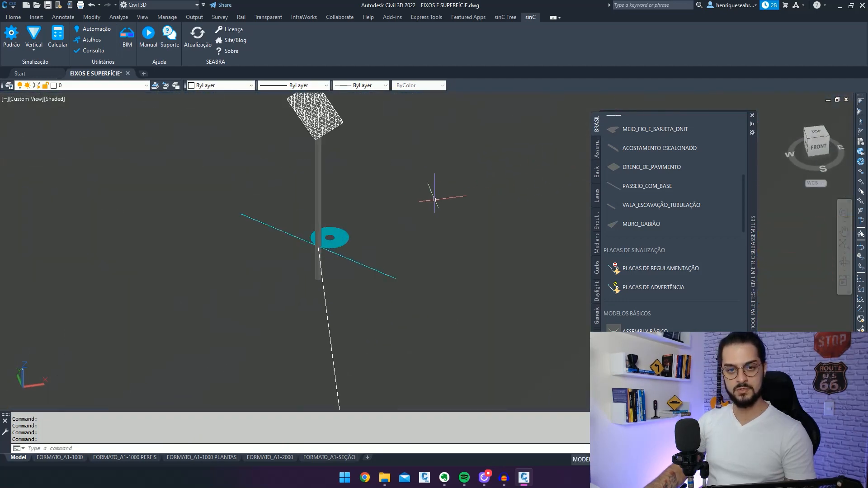
mouse_move(383, 197)
shift+middle_down()
mouse_move(298, 228)
mouse_move(780, 203)
mouse_move(851, 309)
shift+middle_up()
mouse_move(454, 266)
shift+middle_down()
mouse_move(470, 240)
mouse_move(502, 229)
mouse_move(572, 299)
shift+middle_up()
scroll(494, 229, down, 7)
shift+middle_drag(353, 307, 490, 305)
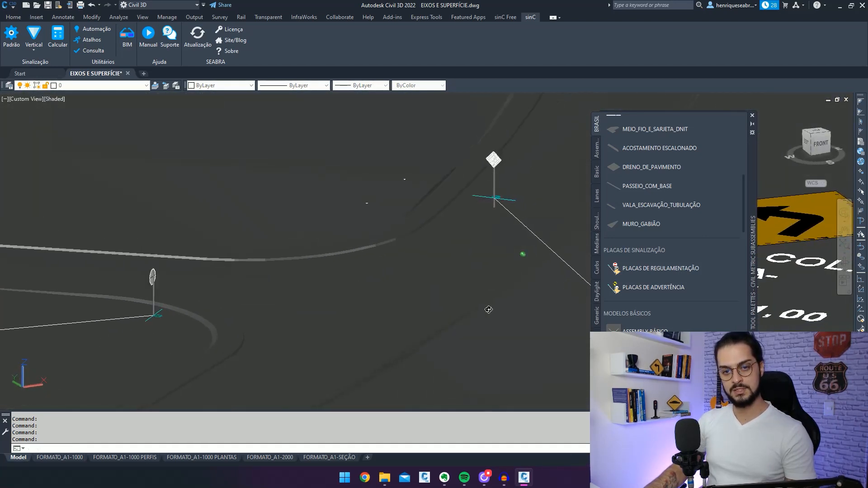
Step: Move block references *U182 and *U199 onto the Projeto (1) TIN surface, and undo the last view change
click(510, 307)
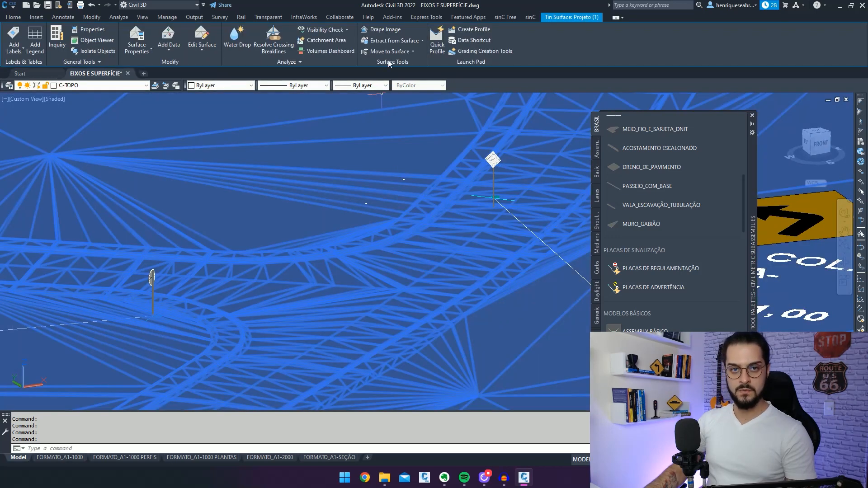
click(391, 52)
click(402, 83)
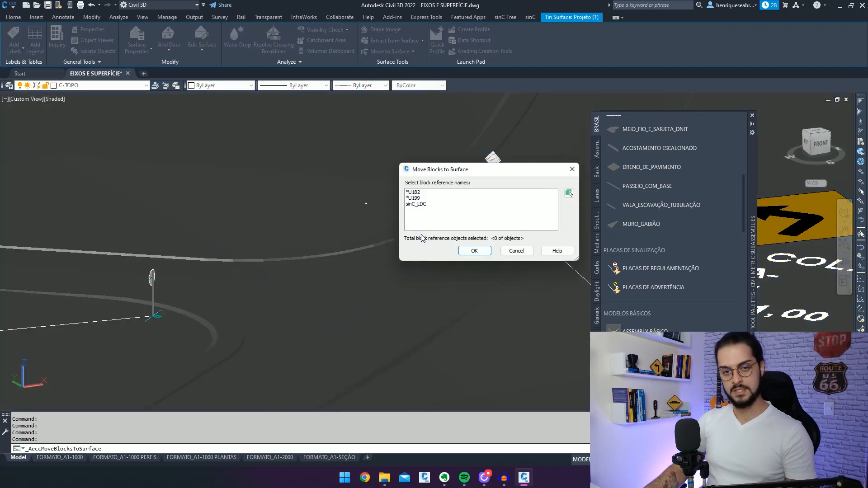
drag(446, 170, 403, 170)
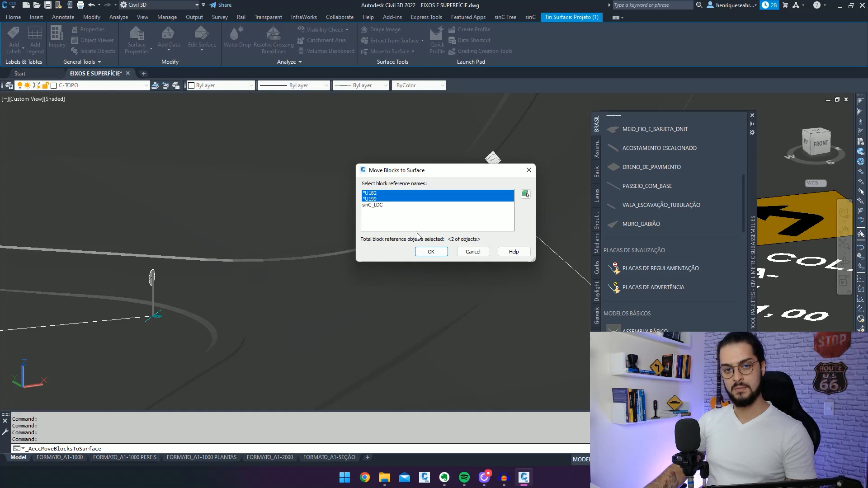
click(446, 254)
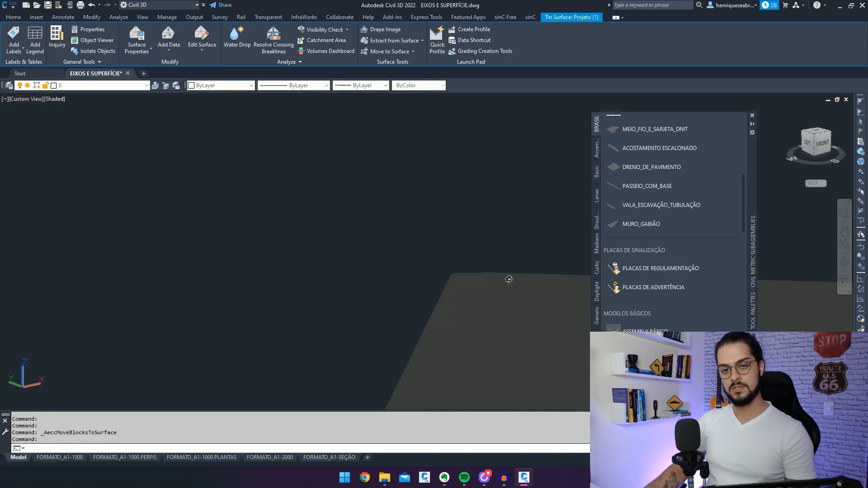
key(ctrl+z)
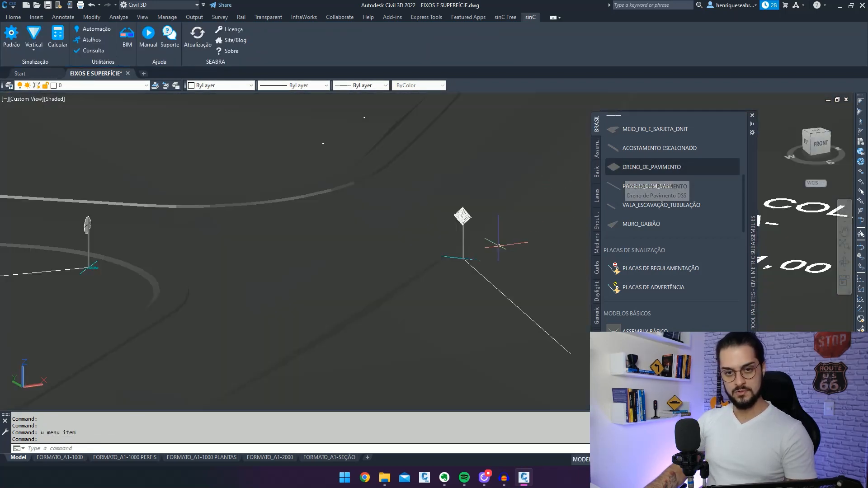
Step: Examine how the warning sign's post and the round regulatory sign's post rest on the project surface at the junction
middle_drag(499, 245, 476, 206)
key(Escape)
middle_drag(427, 235, 348, 228)
scroll(380, 226, down, 2)
middle_drag(265, 237, 329, 237)
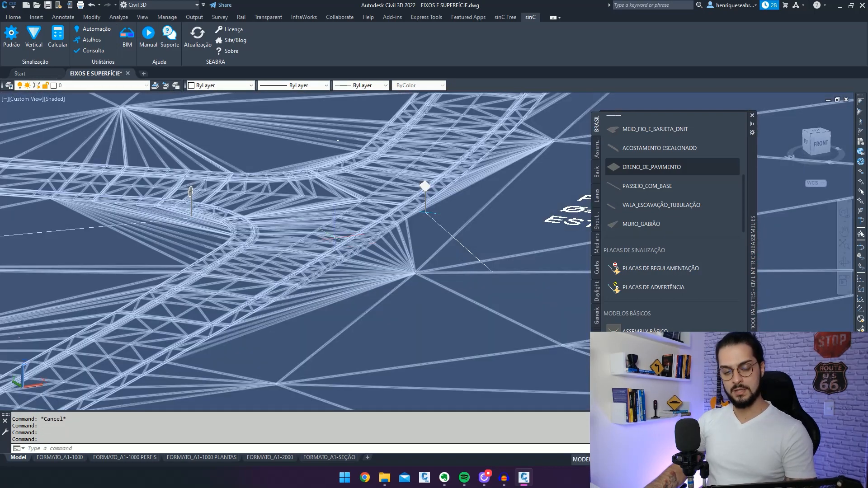
middle_drag(401, 248, 371, 257)
scroll(371, 256, up, 4)
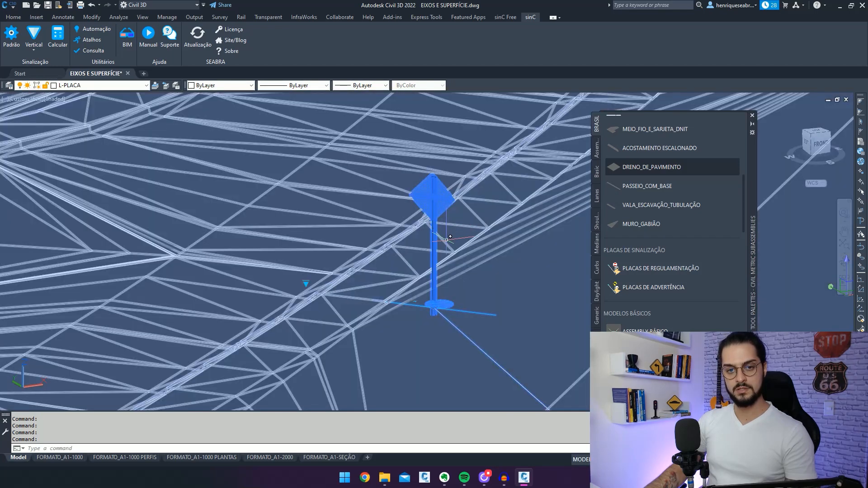
key(Escape)
scroll(446, 240, down, 5)
middle_drag(446, 240, 575, 225)
scroll(378, 222, up, 3)
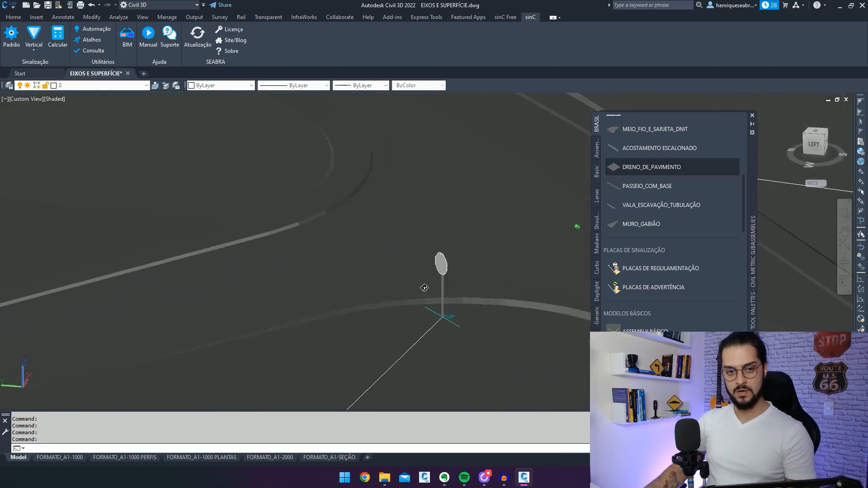
middle_drag(426, 290, 350, 244)
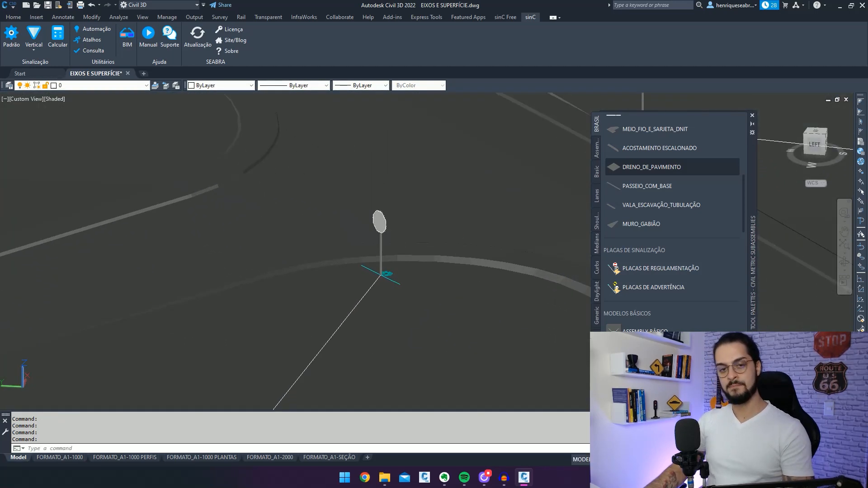
Step: Examine the warning sign beside the road up close and compare its placement with the regulatory sign at the curb
middle_drag(430, 226, 179, 339)
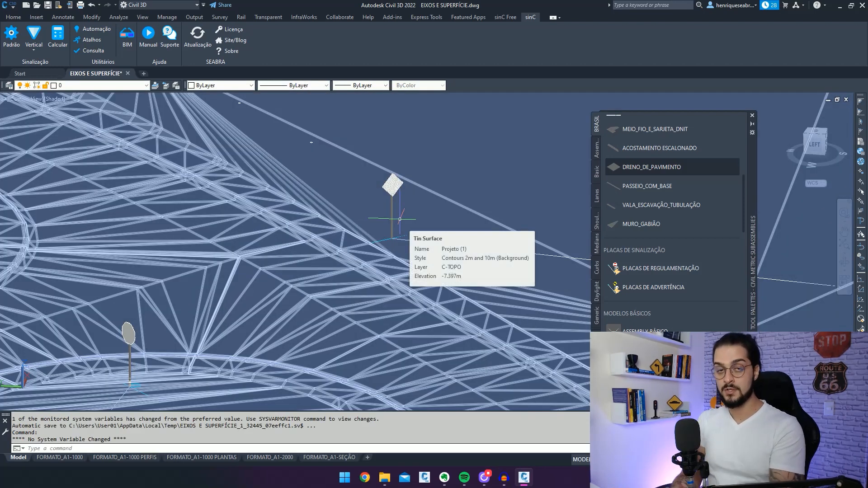
key(Escape)
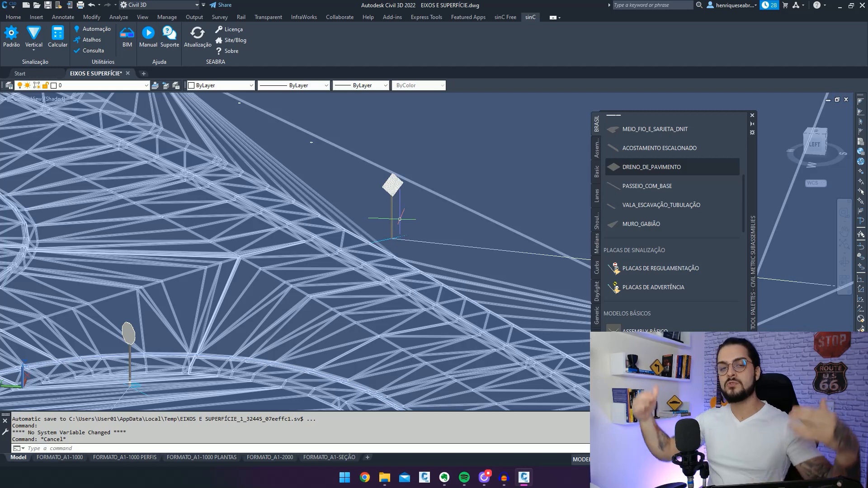
scroll(400, 218, up, 4)
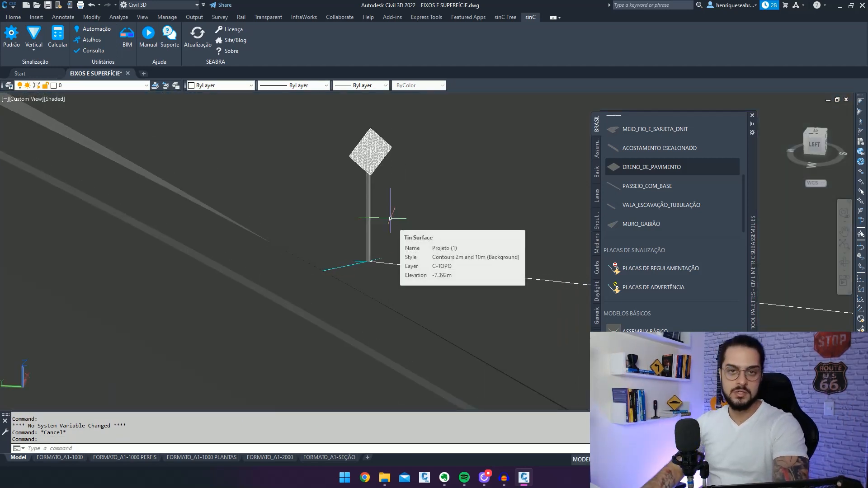
middle_drag(462, 229, 432, 234)
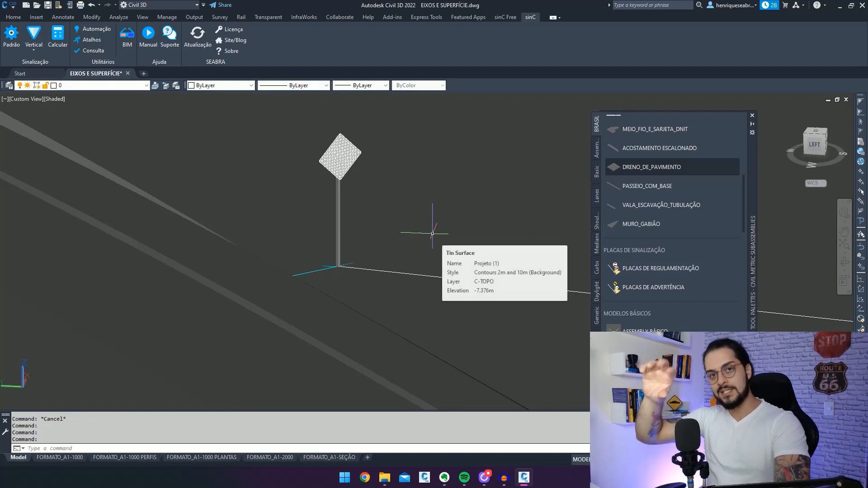
scroll(460, 213, down, 3)
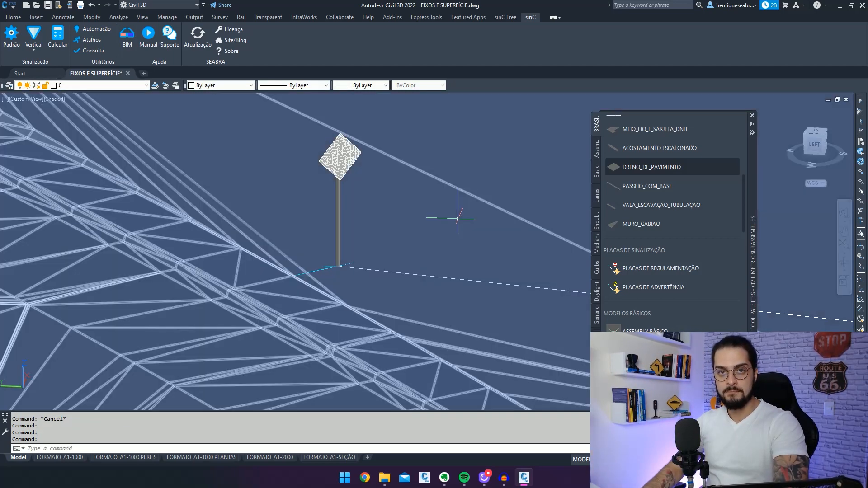
mouse_move(471, 220)
middle_down()
mouse_move(420, 231)
mouse_move(469, 226)
middle_up()
scroll(436, 224, down, 2)
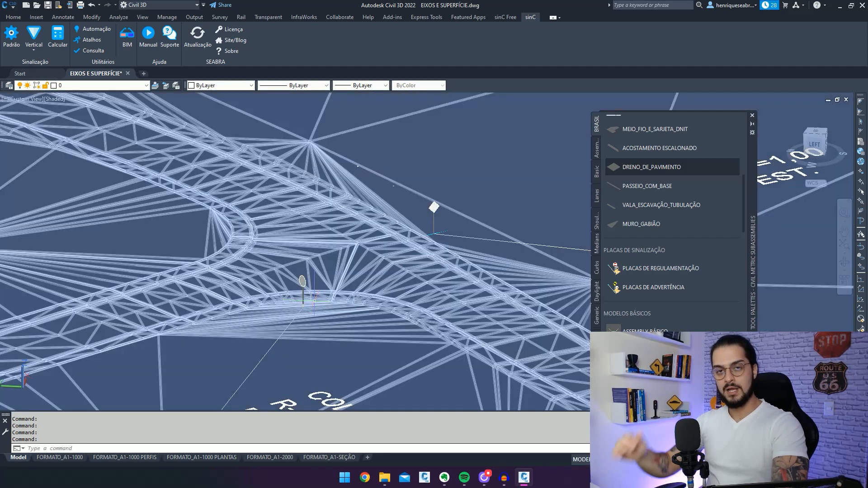
mouse_move(314, 299)
middle_drag(443, 272, 407, 275)
scroll(407, 274, up, 2)
middle_drag(442, 237, 408, 243)
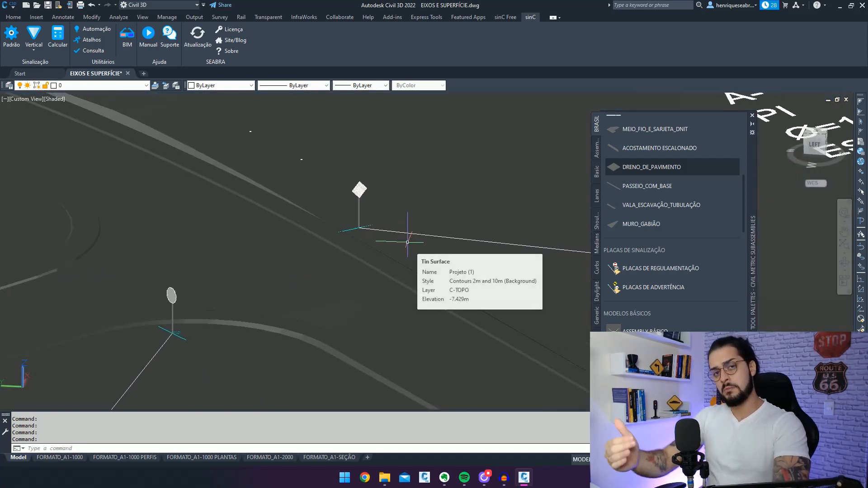
scroll(407, 241, down, 2)
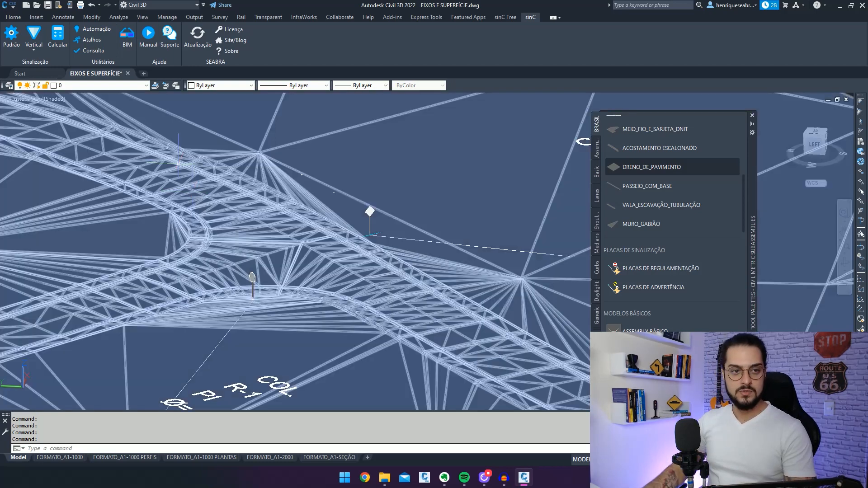
Step: Create a new blank drawing and zoom to its extents
click(143, 74)
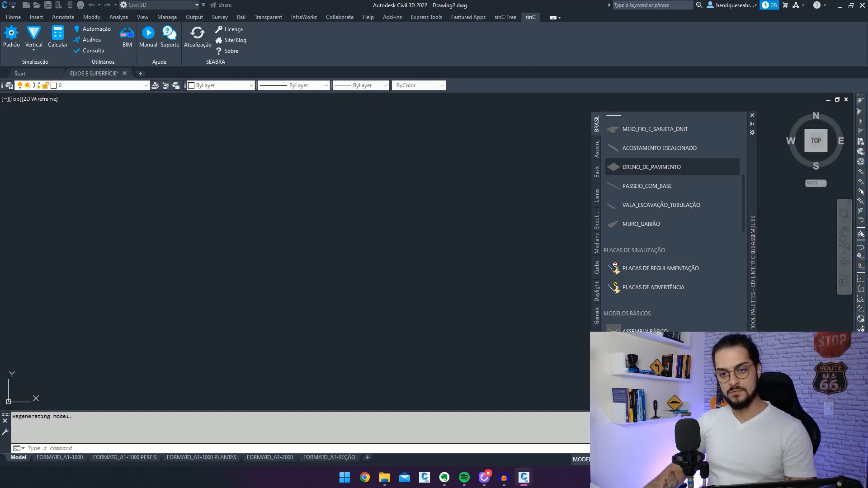
key(Escape)
middle_click(430, 277)
middle_click(430, 277)
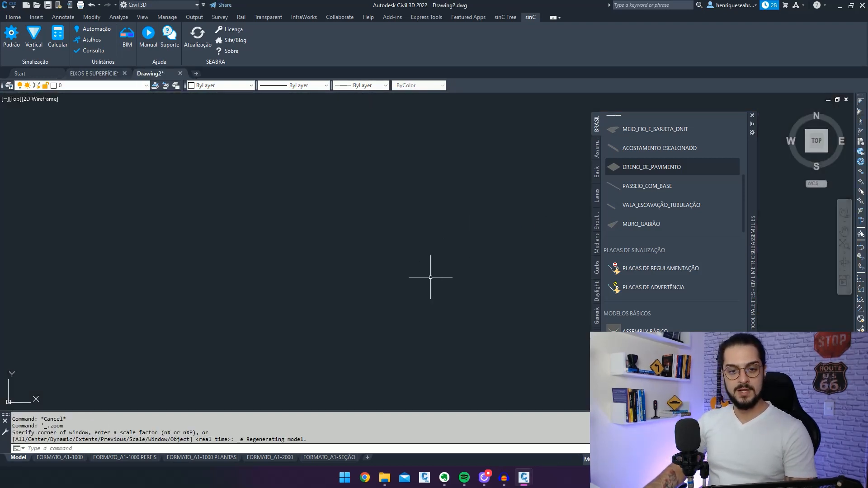
scroll(430, 277, down, 4)
middle_drag(414, 269, 364, 268)
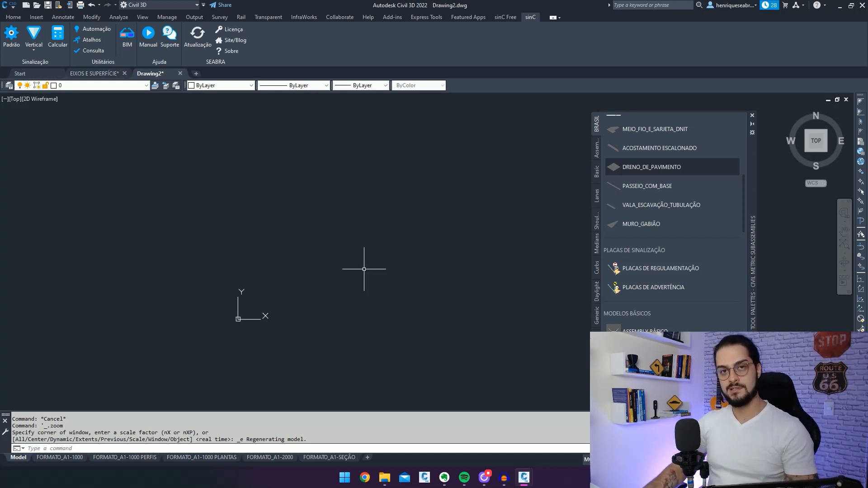
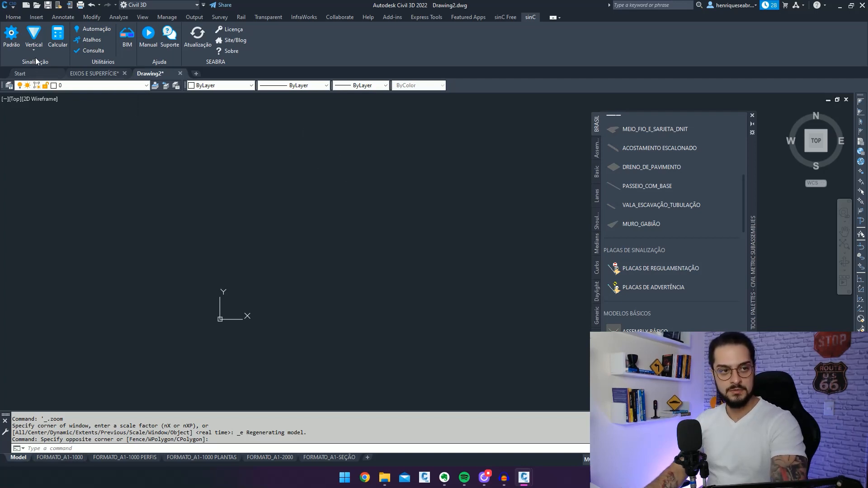
Step: Open the PlacaPRO integration from the vertical signage library and switch to PlacaPro
text(CARREGASINC)
key(Return)
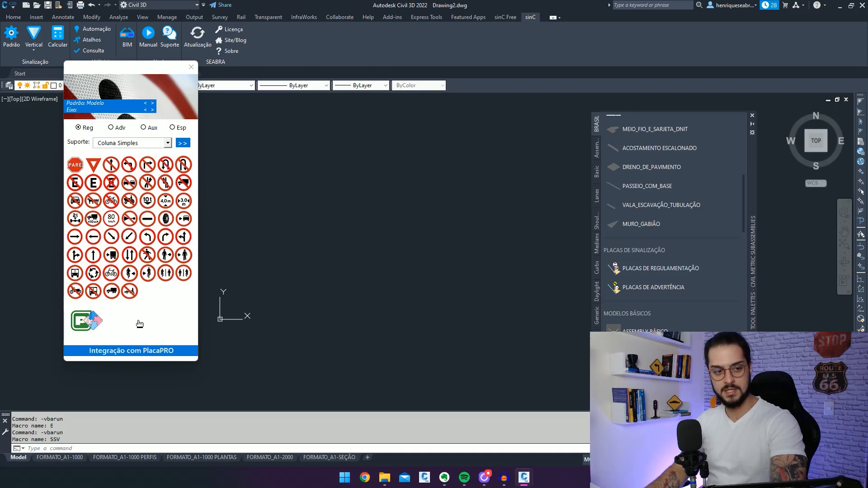
click(137, 323)
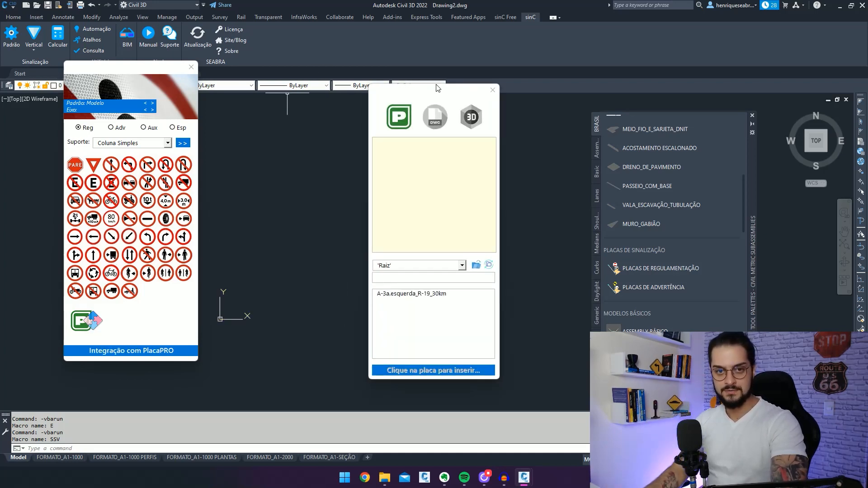
drag(435, 86, 784, 84)
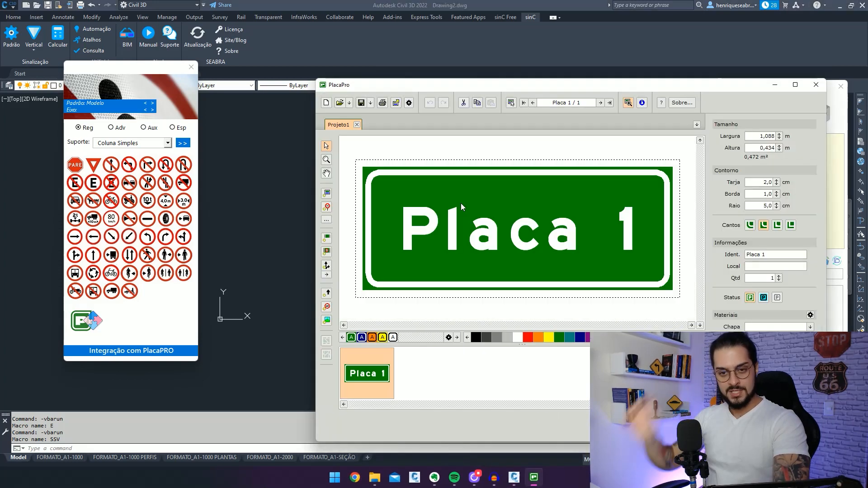
Step: Replace the text of the green sign with "Belo Horizonte"
drag(622, 88, 505, 90)
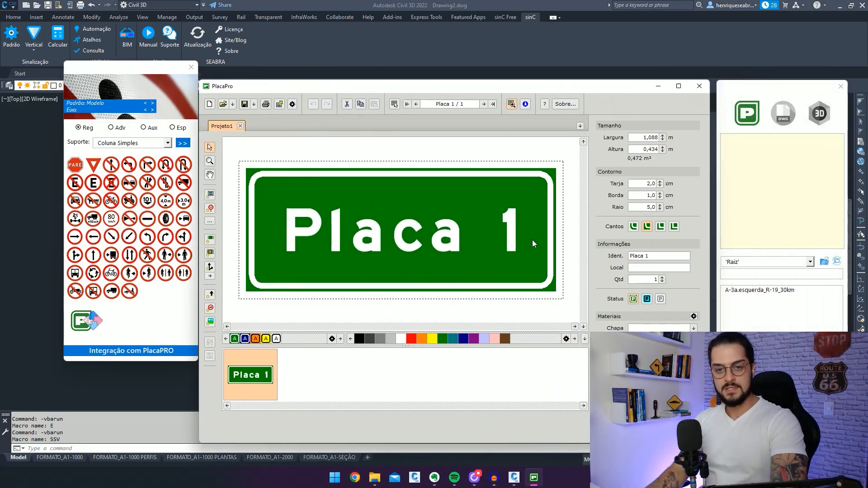
click(520, 240)
text(Bel)
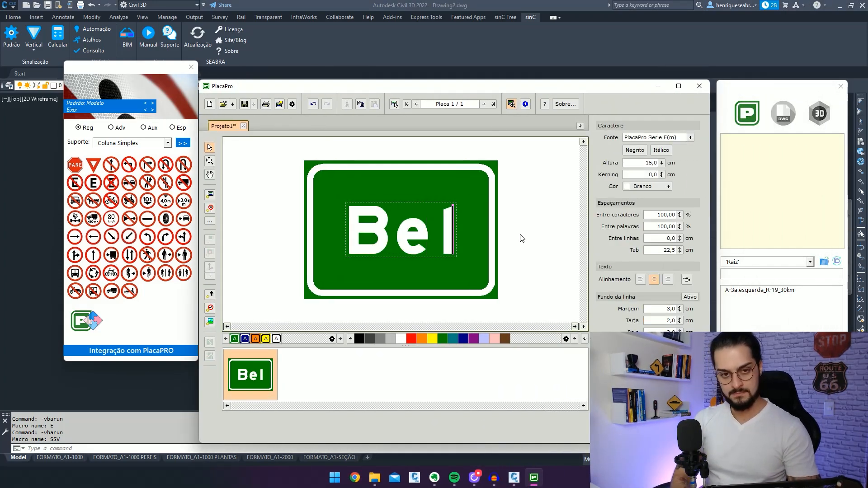
text(o h)
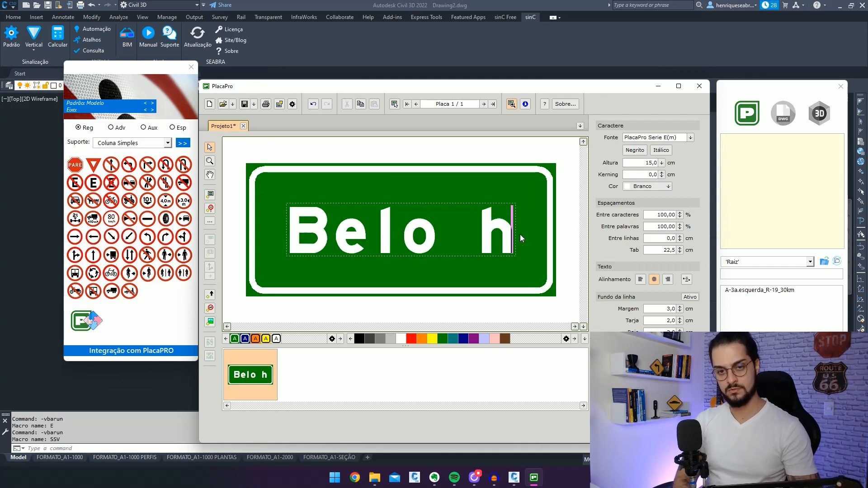
key(BackSpace)
text(Horizonte)
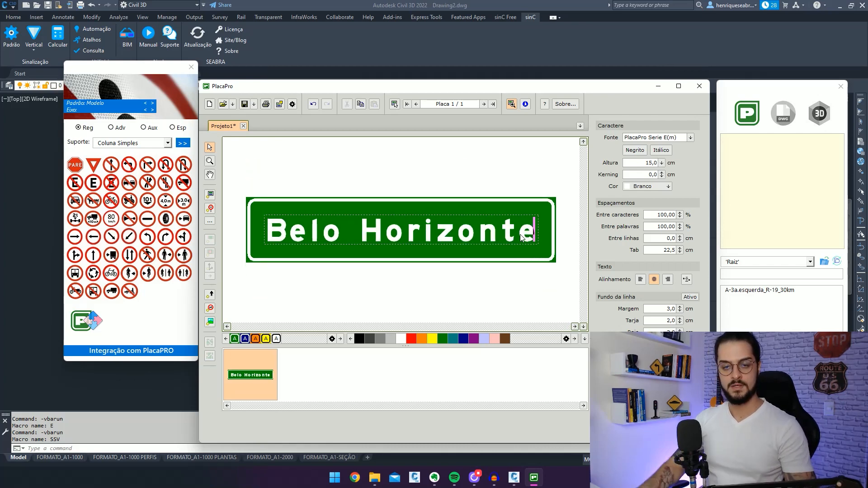
Step: Add a white upward arrow of type S1 to the sign, after the Belo Horizonte text
click(441, 168)
click(210, 295)
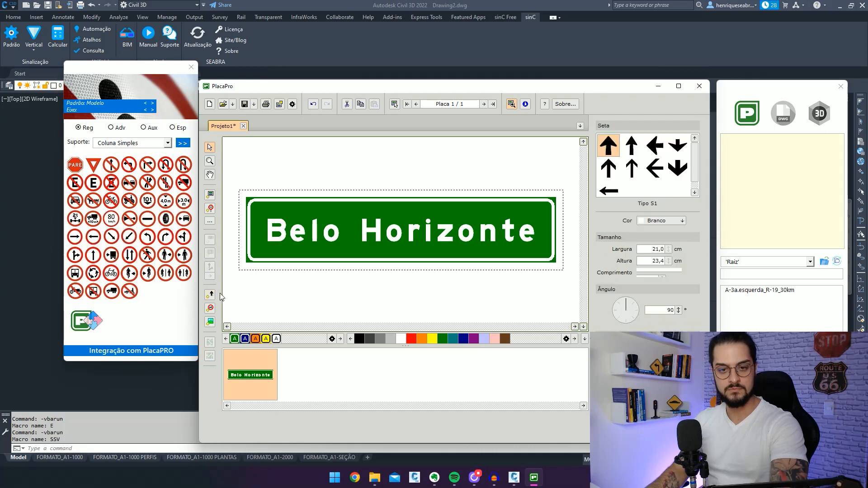
click(530, 302)
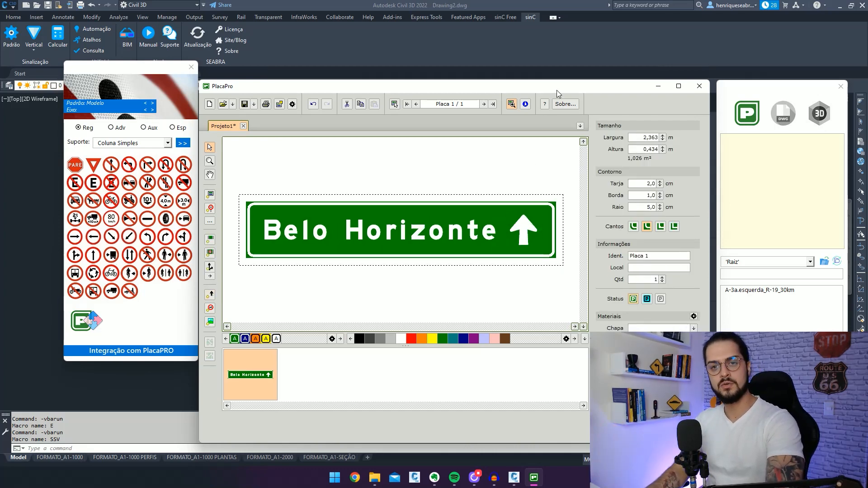
drag(557, 91, 545, 88)
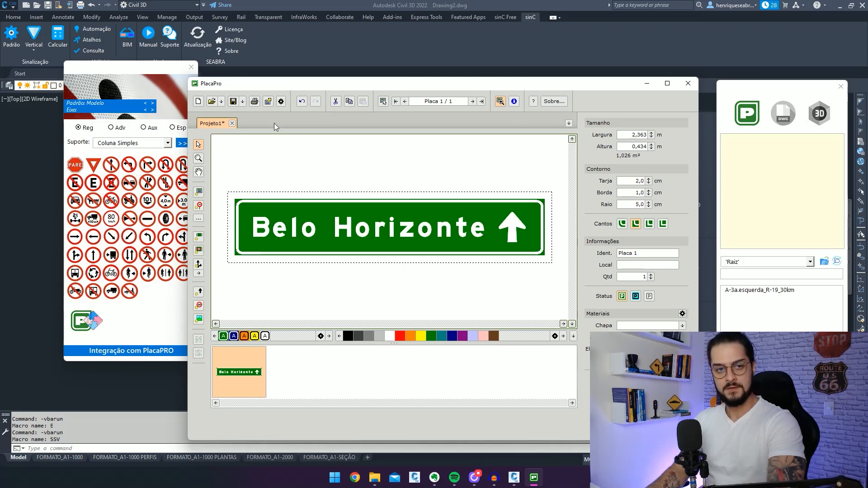
Step: Export the sign to the "teste aula" folder as a JPEG and again as a DXF
click(268, 102)
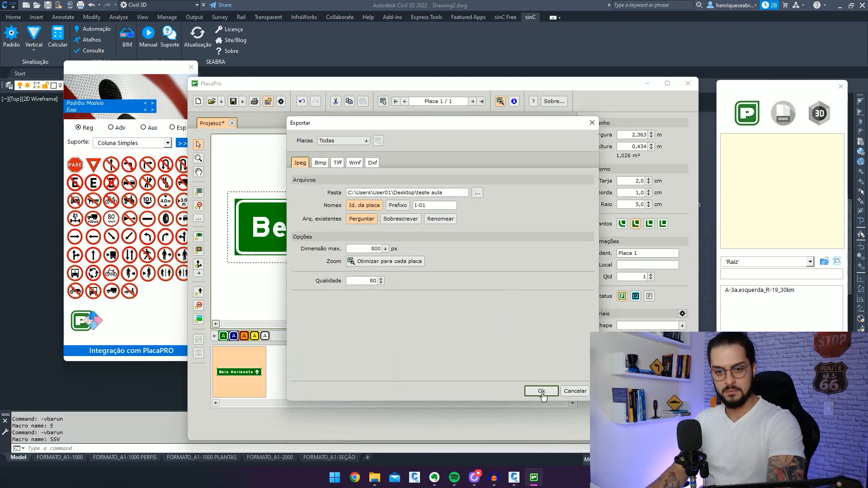
click(542, 392)
click(268, 101)
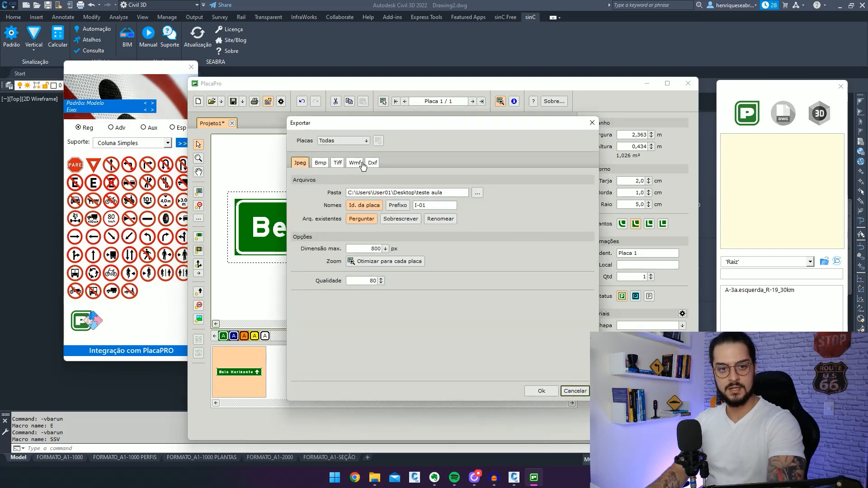
click(370, 162)
click(542, 391)
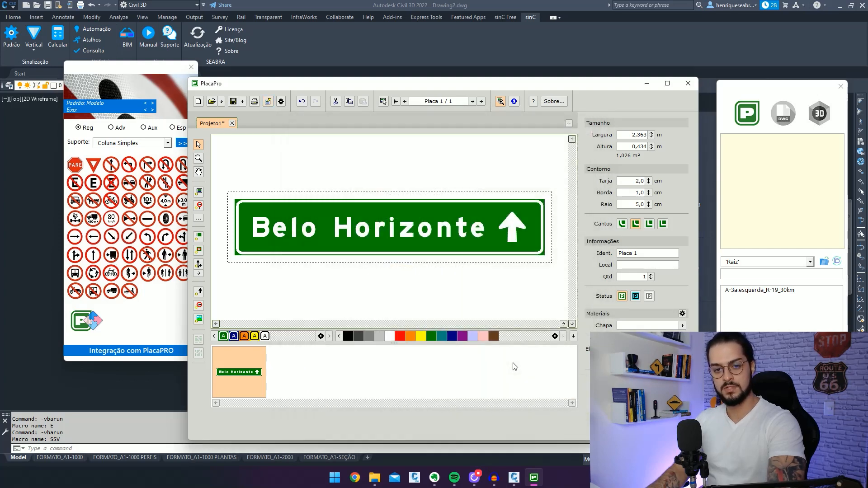
Step: Return to Civil 3D, reload the PlacaPRO integration and convert Placa 1.dxf to DWG format
click(646, 85)
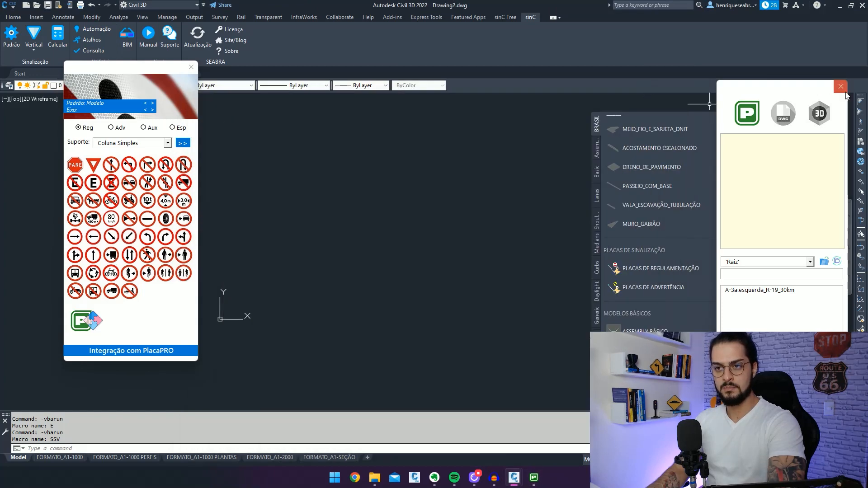
click(81, 321)
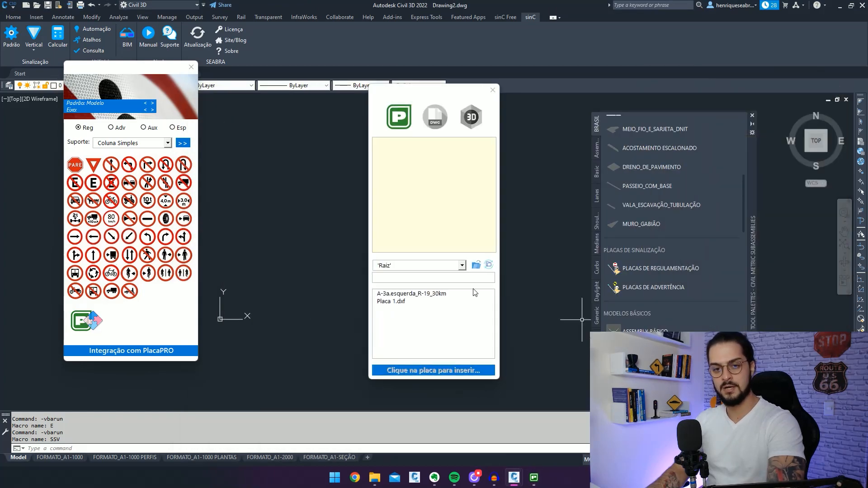
click(413, 303)
drag(430, 93, 718, 87)
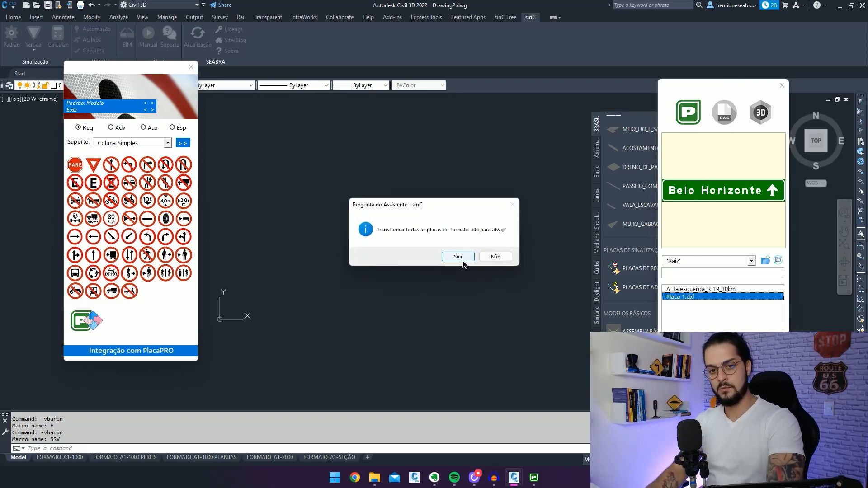
click(460, 258)
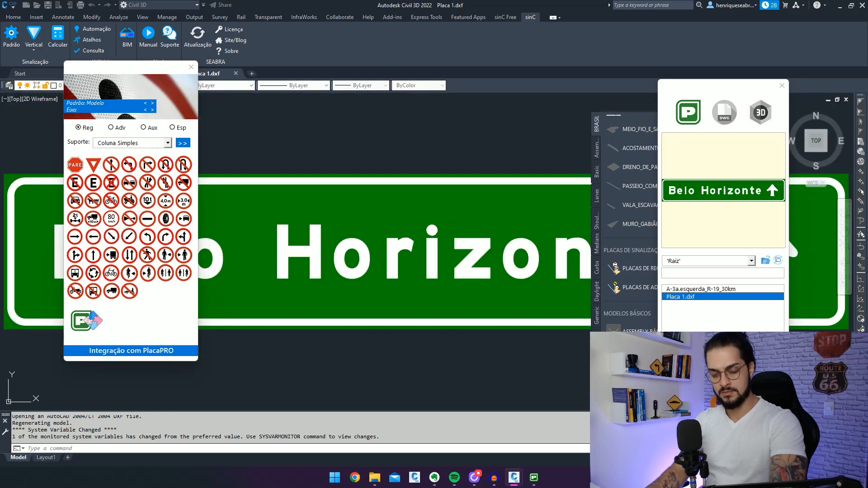
click(496, 258)
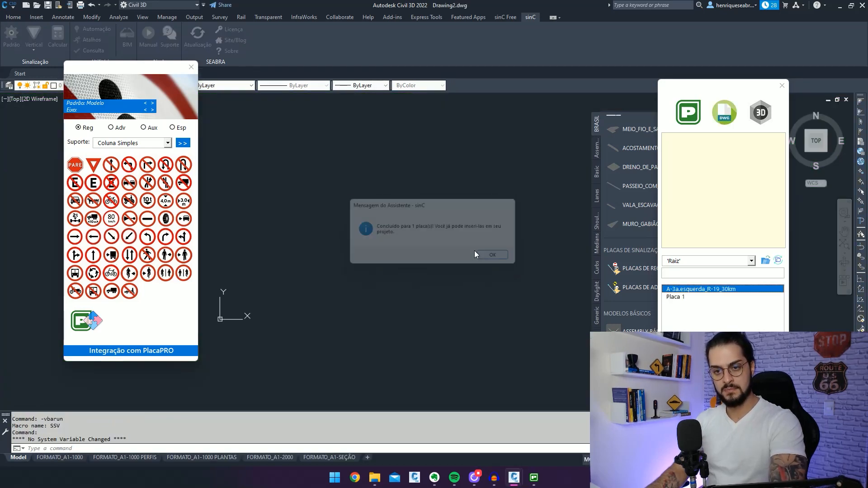
Step: Insert the Placa 1 sign with a Coluna Dupla support into the empty drawing and bring it into view
click(687, 297)
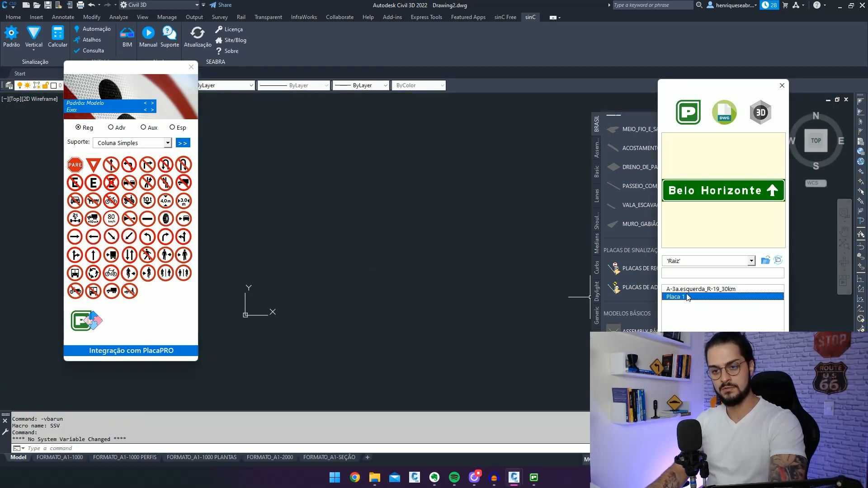
click(154, 145)
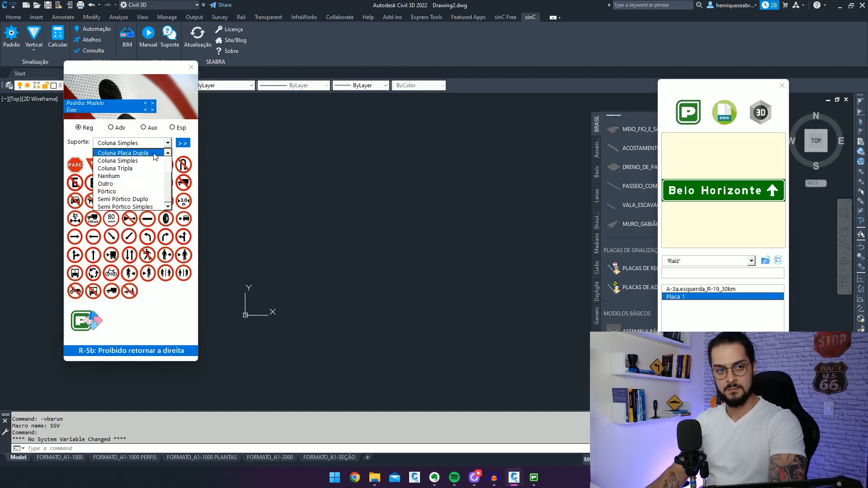
click(159, 156)
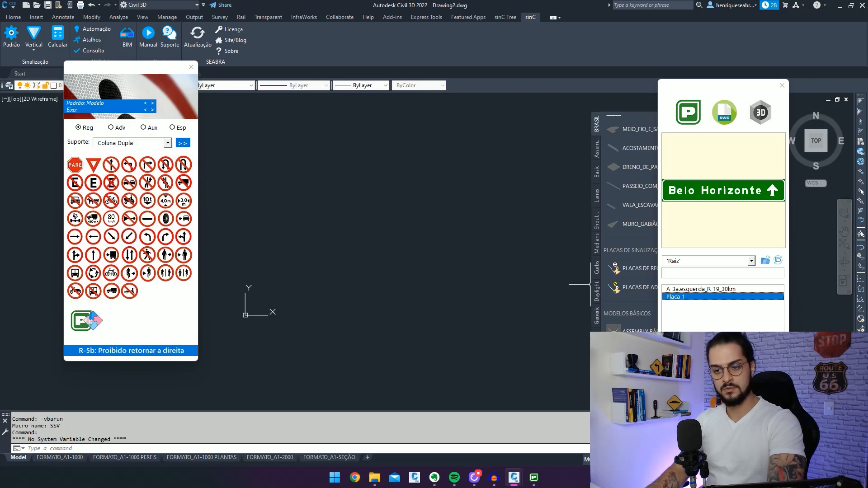
click(723, 383)
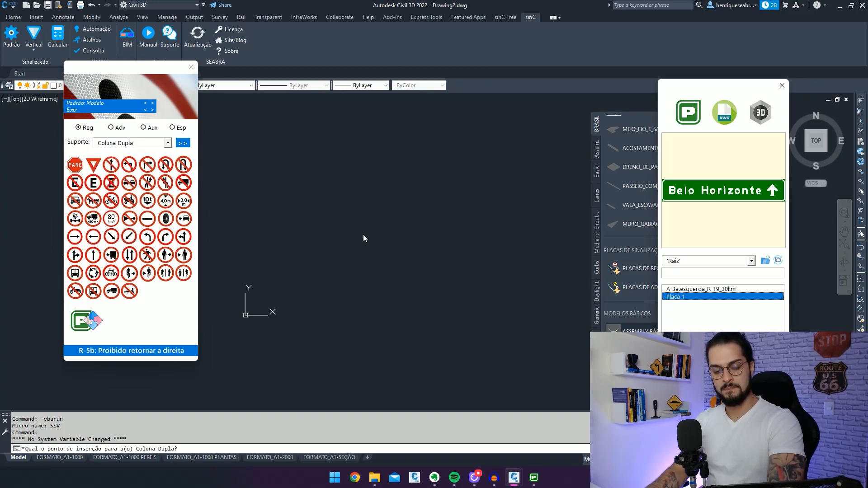
click(380, 231)
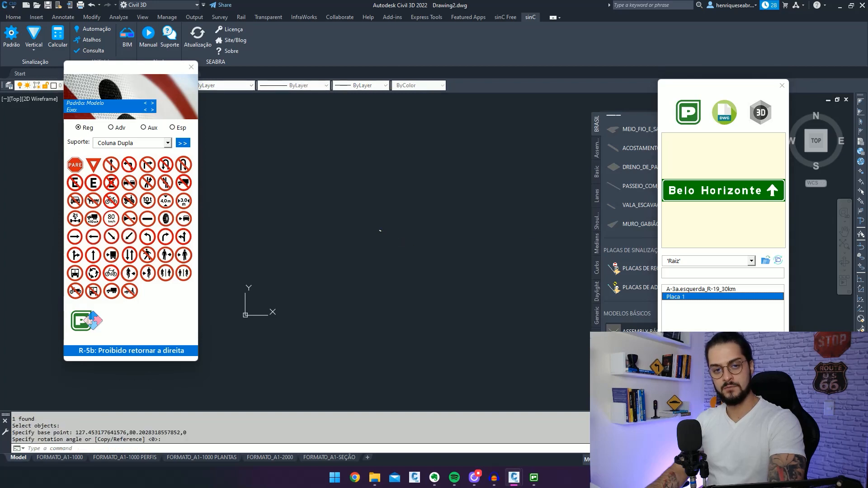
middle_click(407, 248)
middle_click(407, 248)
scroll(455, 243, down, 2)
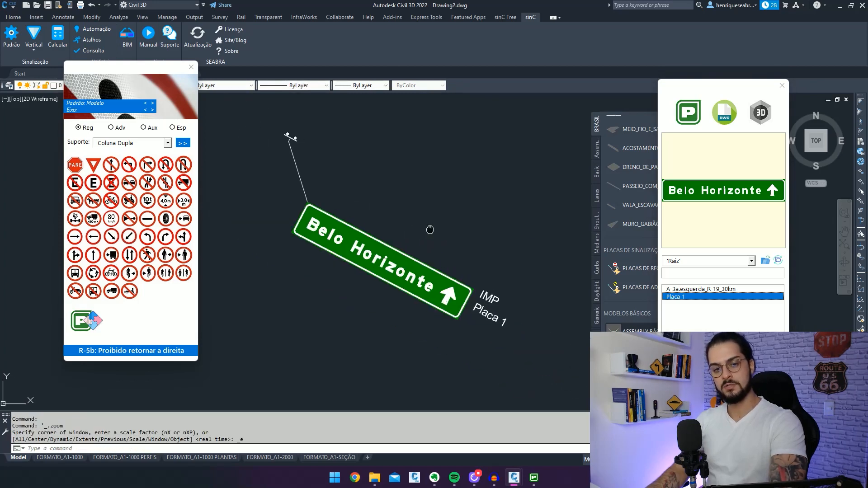
middle_drag(372, 225, 420, 227)
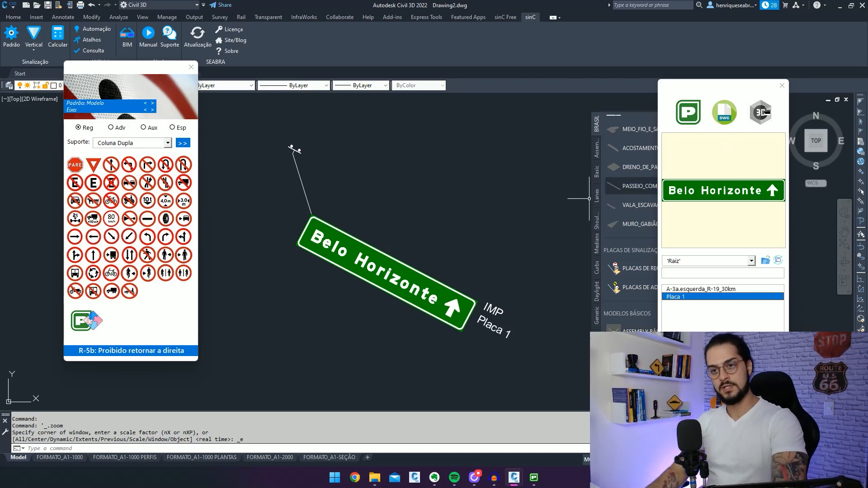
Step: Delete the A-3a.esquerda_R-19_30km files (.bak, .dxf and _SV.dwg) from the "teste aula" folder
click(764, 112)
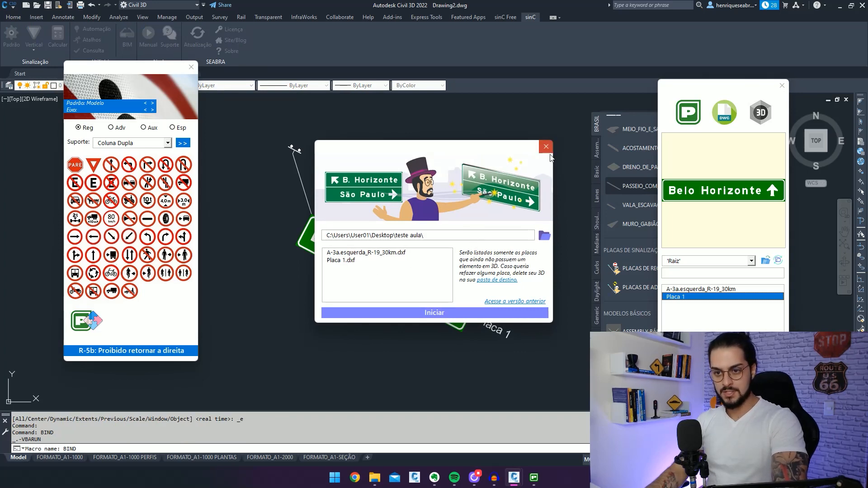
click(547, 150)
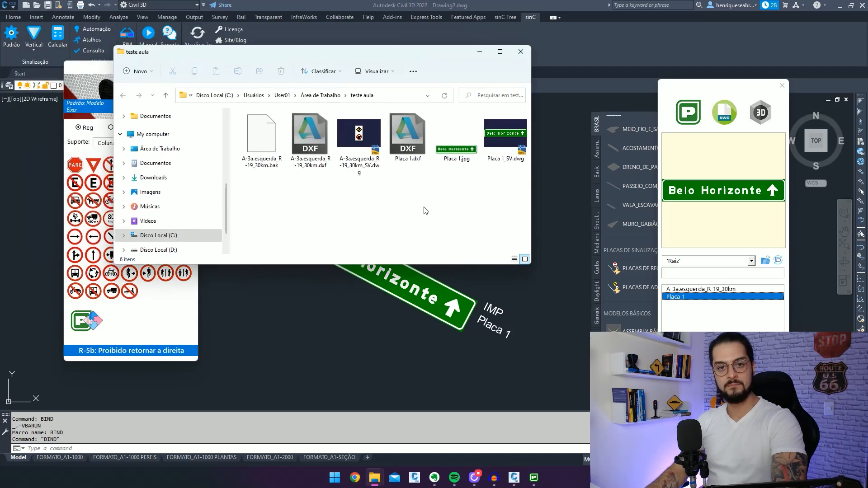
drag(344, 203, 235, 115)
key(Delete)
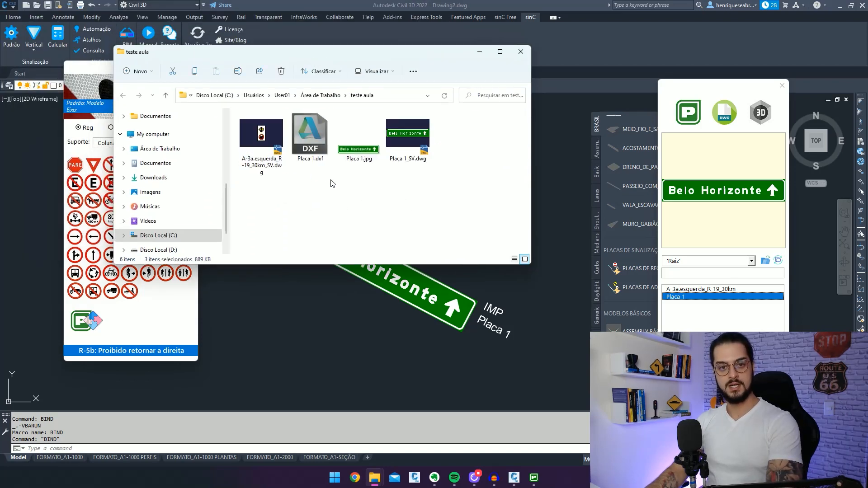
click(520, 52)
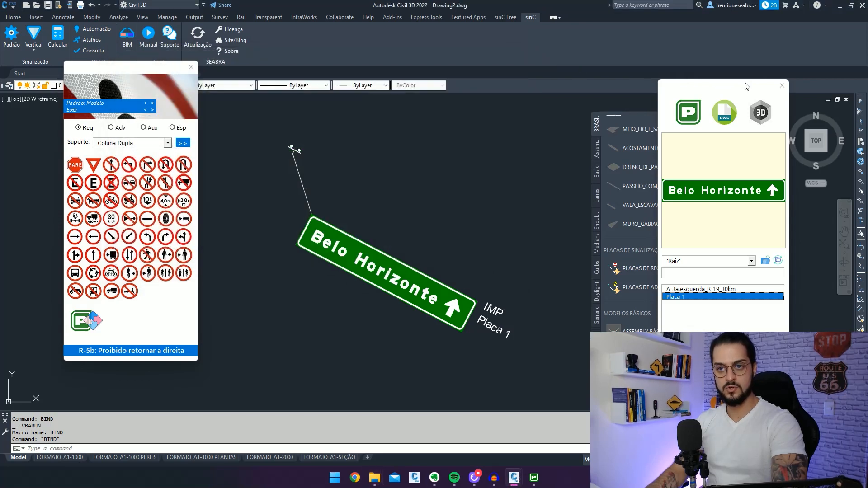
Step: Reload the PlacaPRO sign list, select Placa 1 and convert it from 2D to 3D
click(781, 85)
click(86, 320)
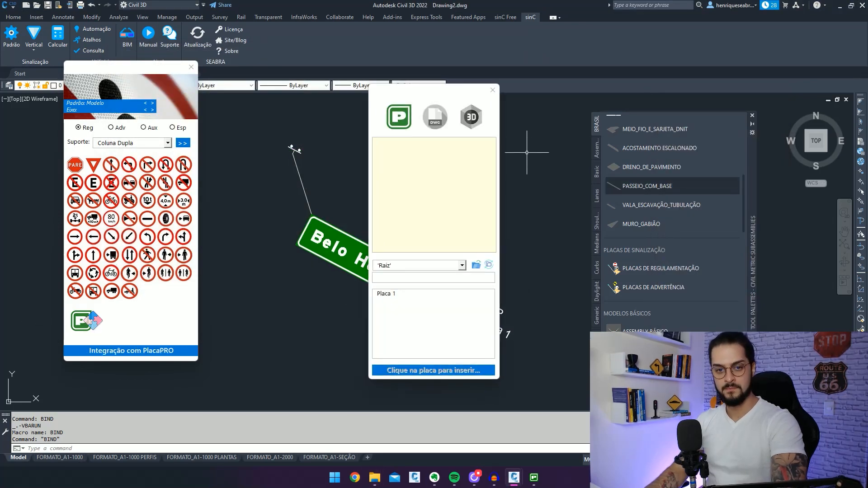
drag(446, 94, 765, 94)
click(721, 294)
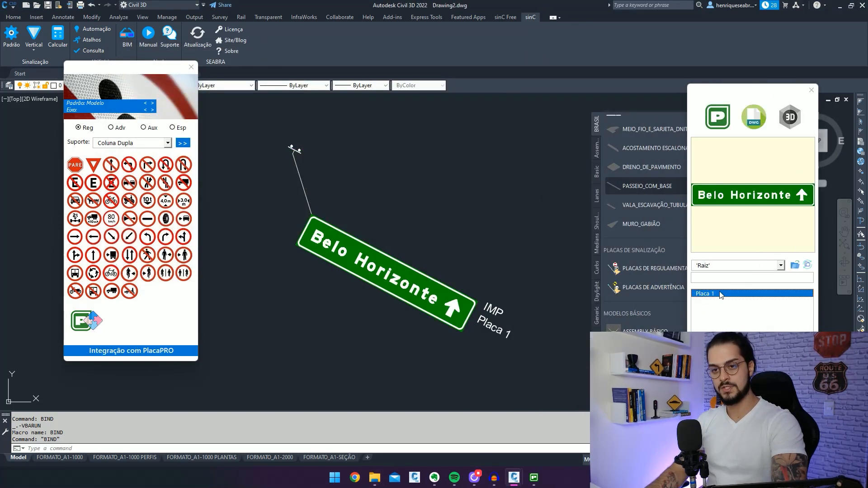
click(791, 125)
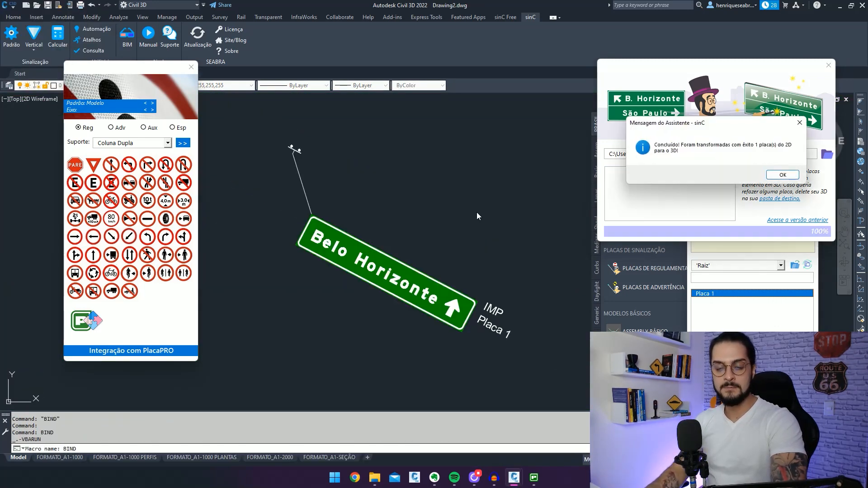
click(781, 176)
drag(733, 64, 430, 134)
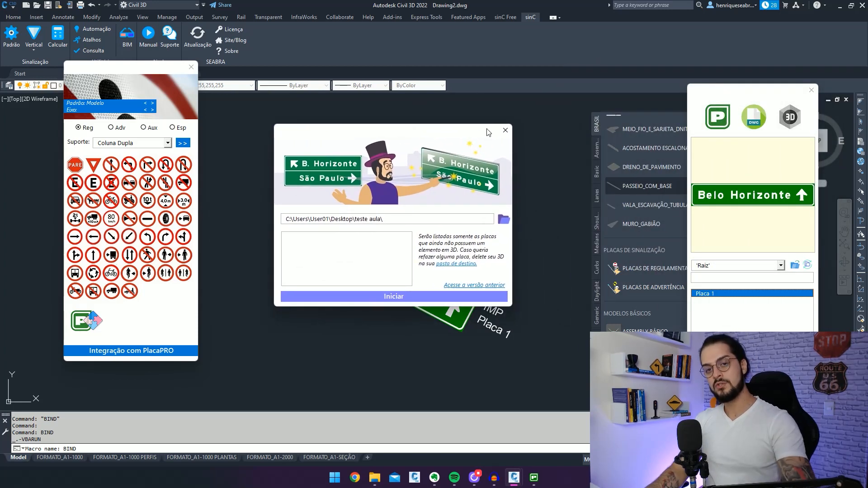
click(505, 131)
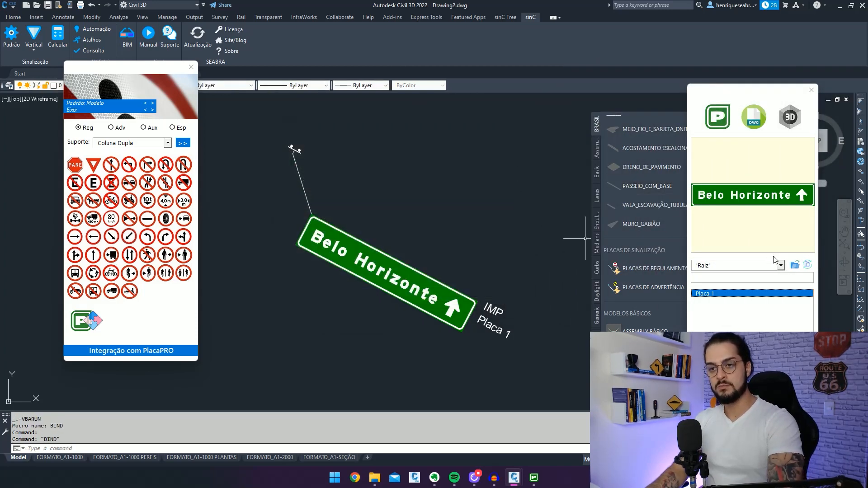
Step: Reopen the PlacaPRO integration and select the converted Placa 1 sign
click(811, 90)
click(86, 321)
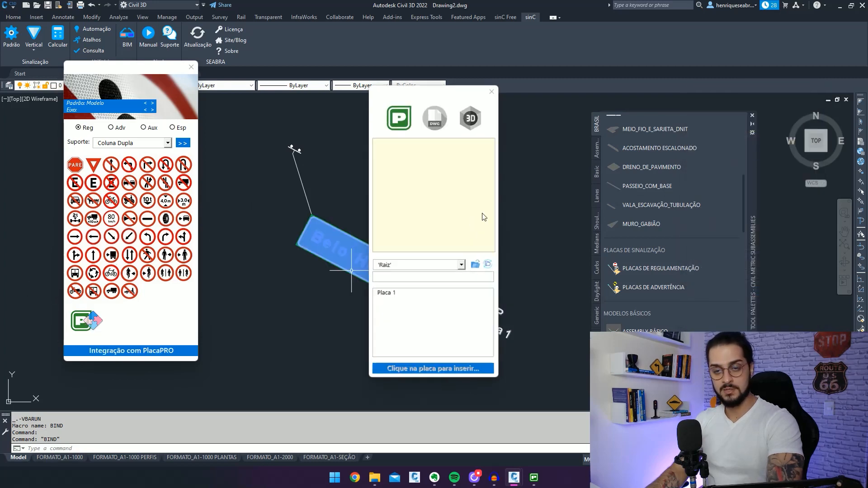
drag(452, 113, 707, 109)
click(638, 290)
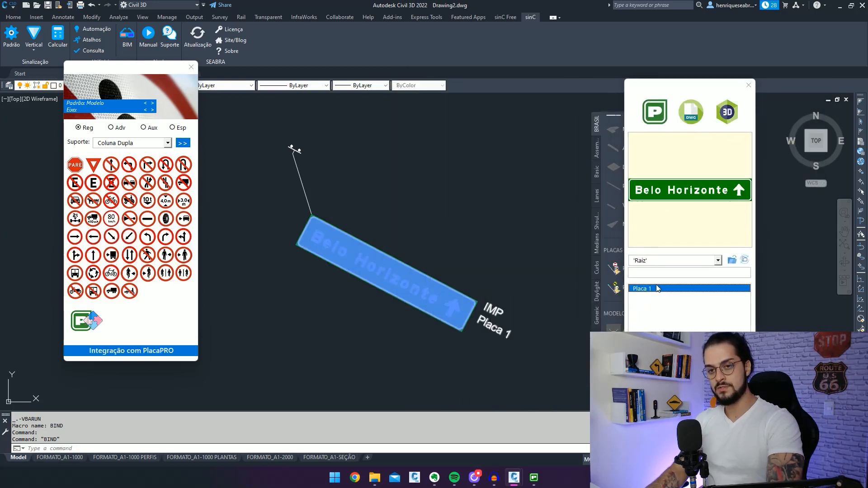
middle_drag(471, 232, 452, 232)
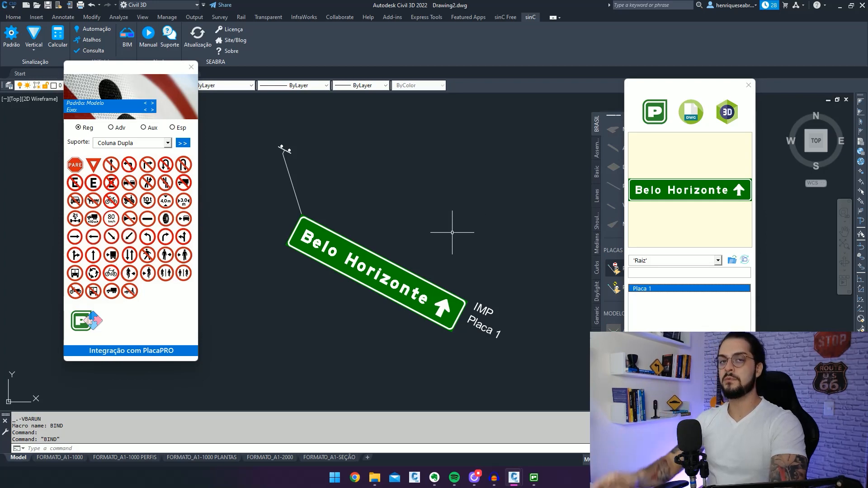
scroll(445, 235, down, 2)
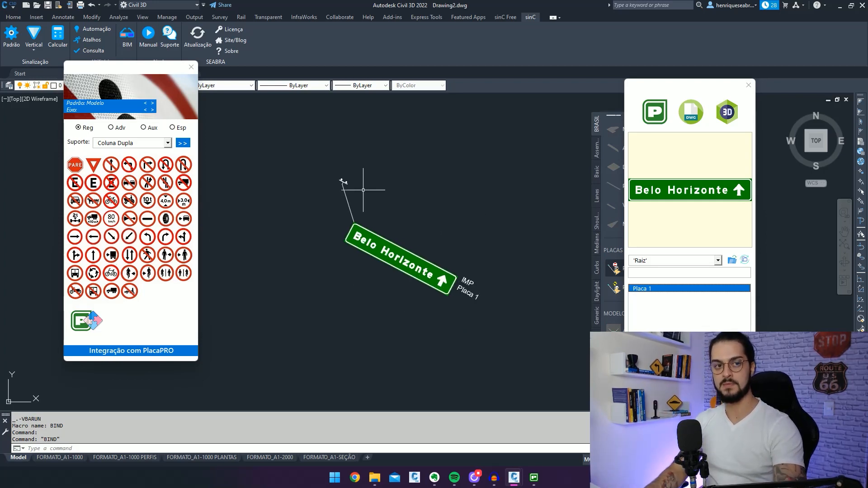
Step: Close the sign insertion dialog, switch to the EIXOS E SUPERFÍCIE drawing and show it in a regenerated 2D wireframe top view
click(191, 67)
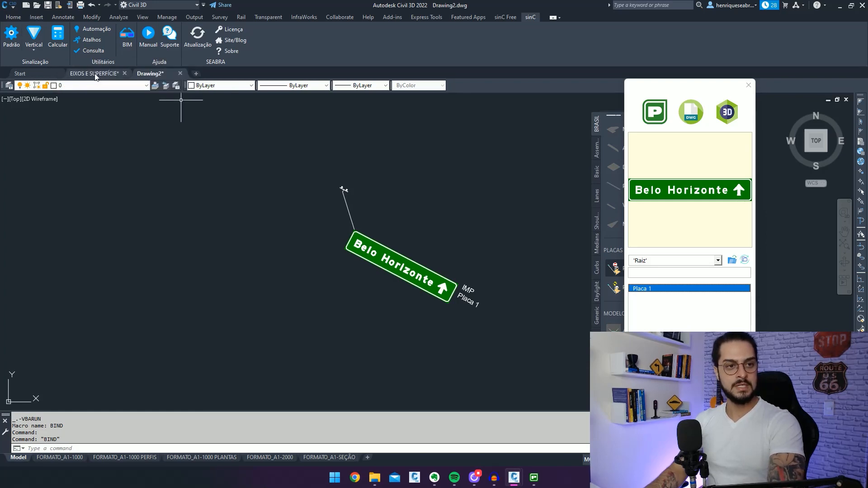
click(96, 75)
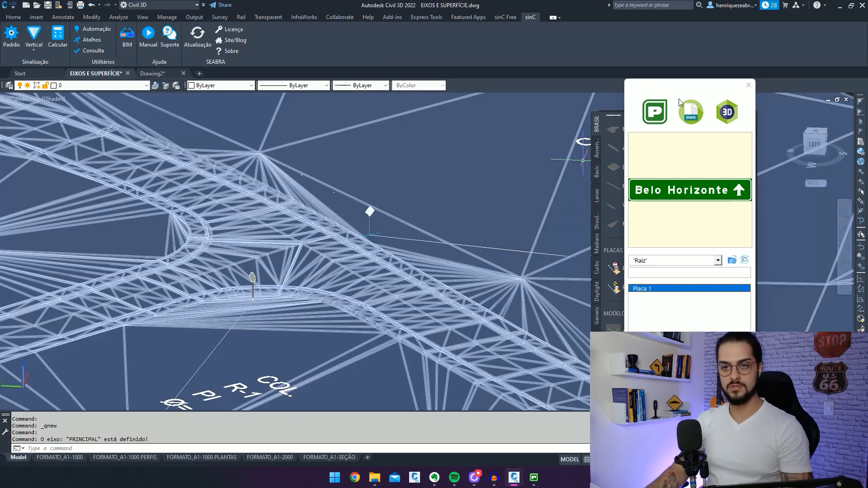
drag(678, 98, 729, 104)
text(2dv)
key(Return)
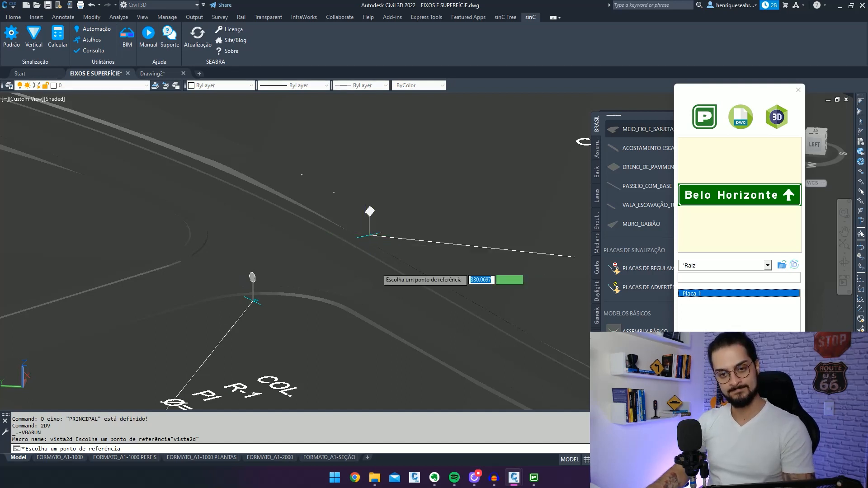
click(374, 266)
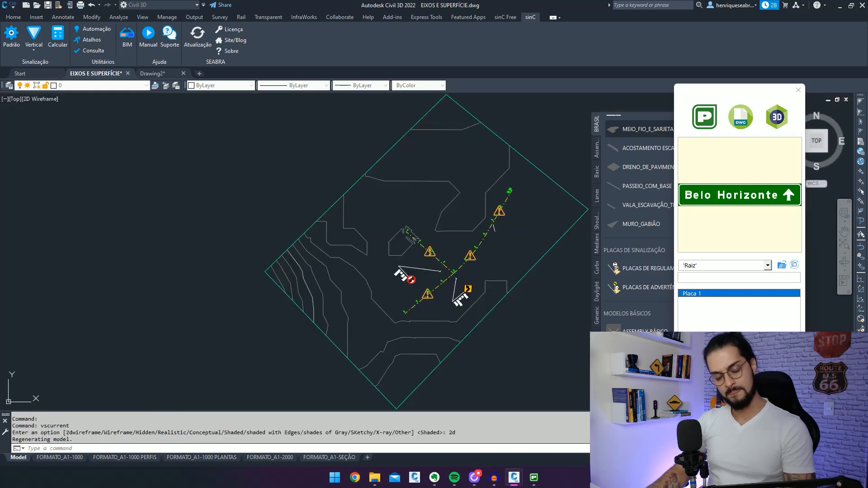
middle_drag(462, 247, 464, 247)
text(RE)
key(Return)
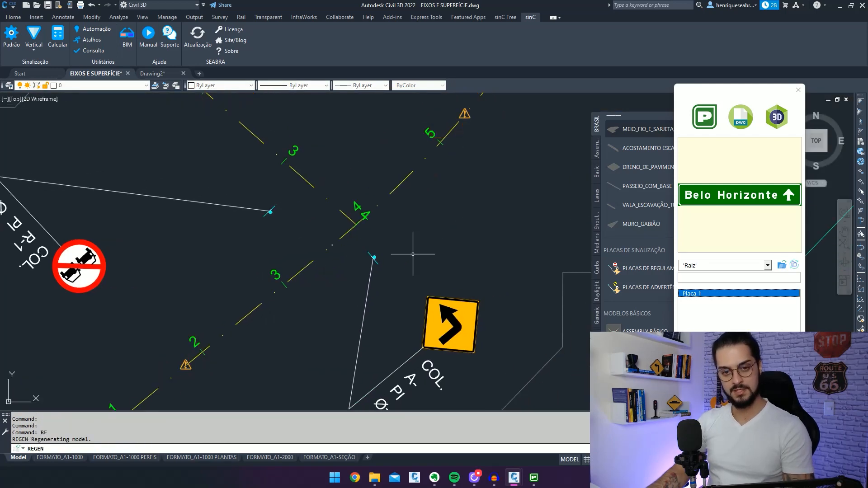
Step: Erase the leftover leader line beside the main alignment near station 8
scroll(413, 252, down, 4)
mouse_move(494, 178)
middle_down()
mouse_move(411, 224)
mouse_move(406, 257)
middle_up()
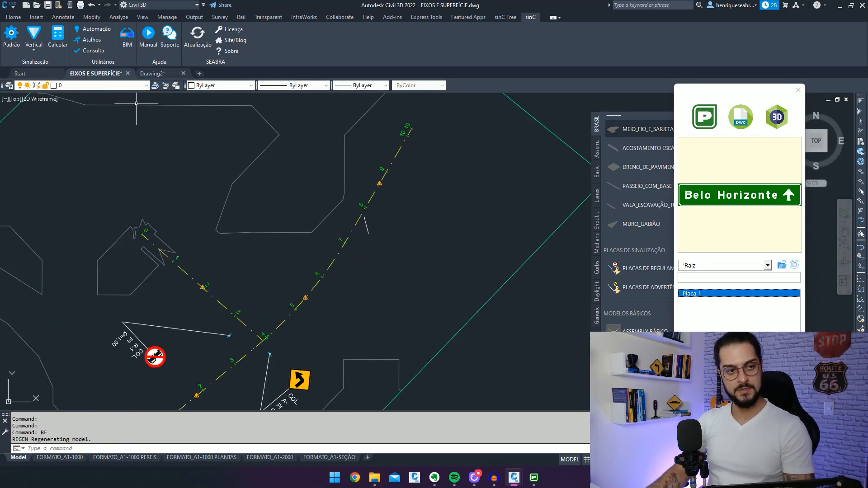
click(386, 252)
click(360, 216)
text(E)
key(Return)
Step: Reopen the sign insertion dialog for the PRINCIPAL alignment and choose the Braço Projetado support
scroll(371, 222, up, 4)
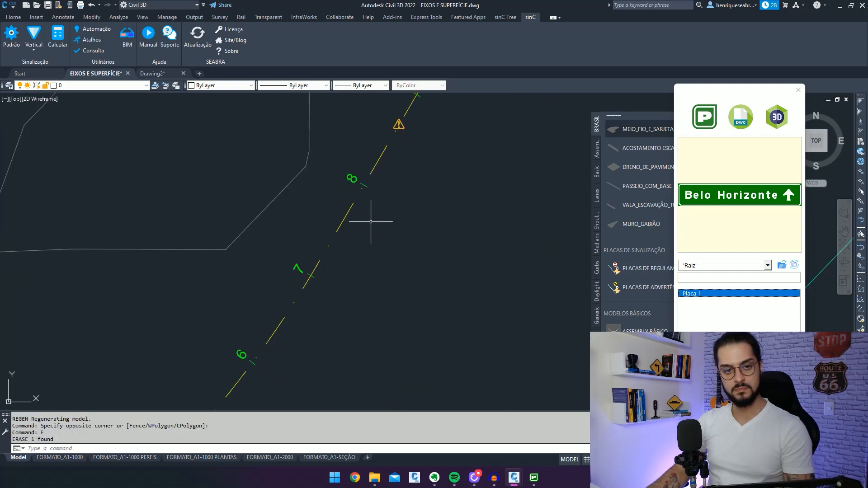
middle_drag(371, 221, 348, 251)
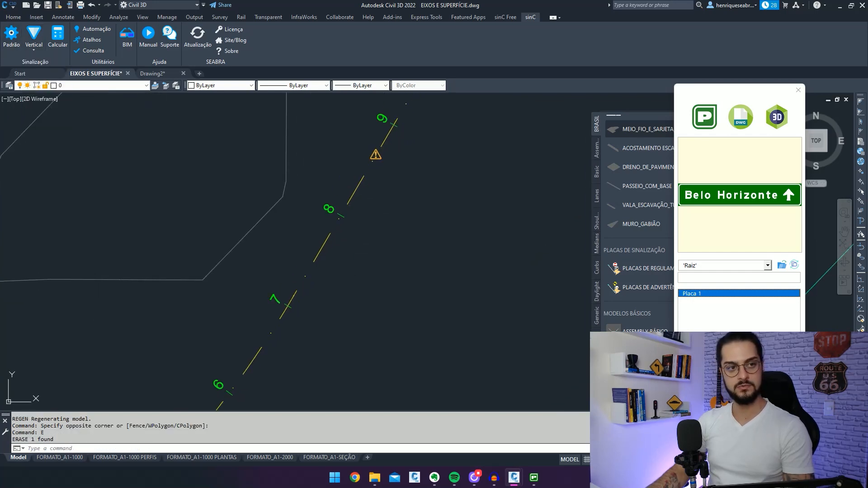
click(12, 36)
drag(126, 84, 91, 86)
click(132, 145)
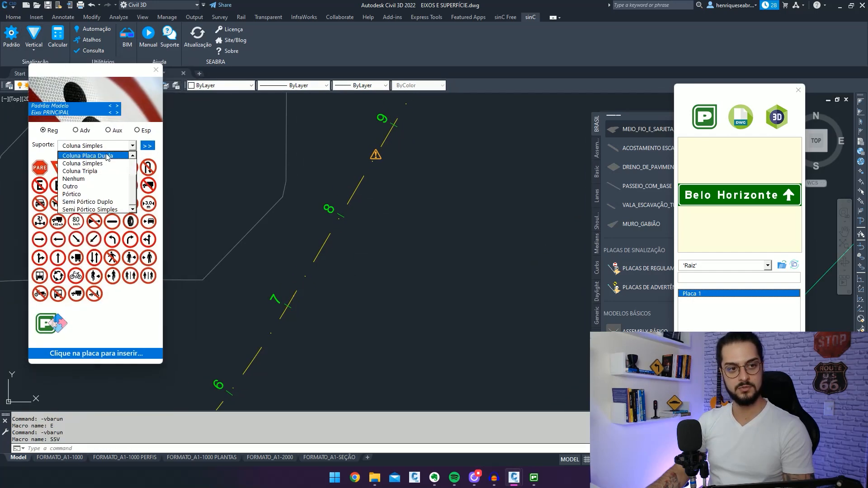
click(133, 155)
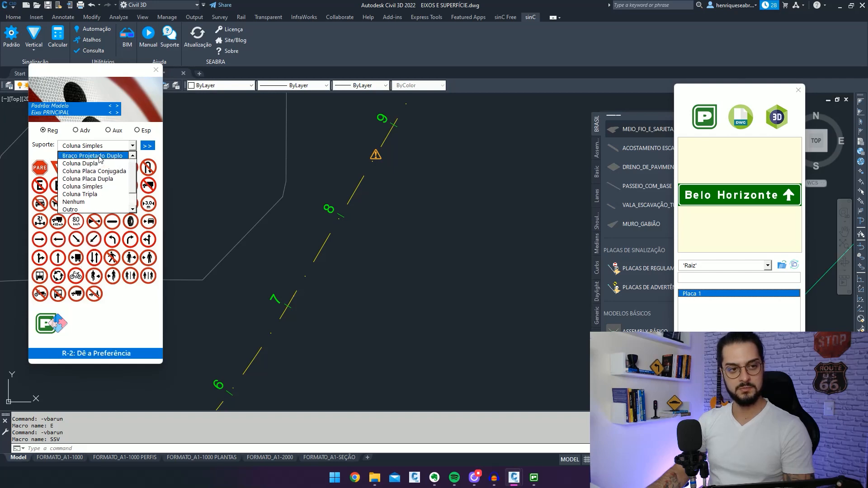
click(90, 155)
click(132, 147)
click(90, 154)
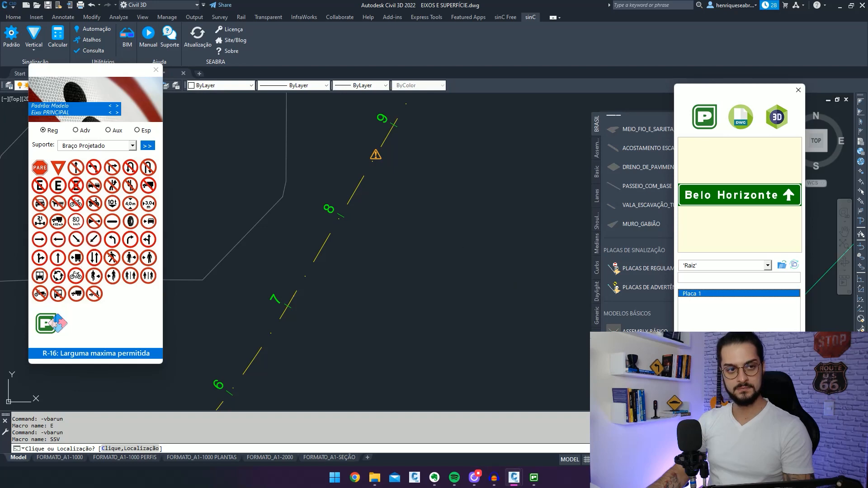
Step: Insert the Placa 1 sign with the Clique option at a picked point between stations 8 and 9 of the alignment
click(436, 228)
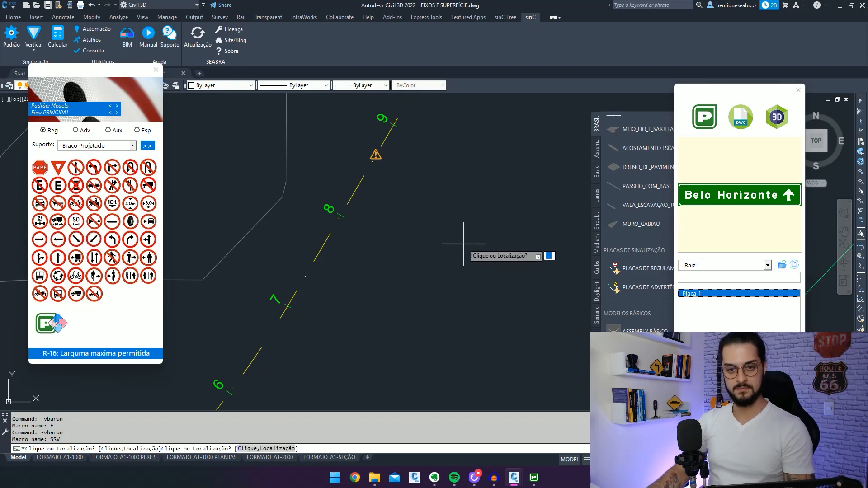
key(Down)
key(Return)
click(452, 181)
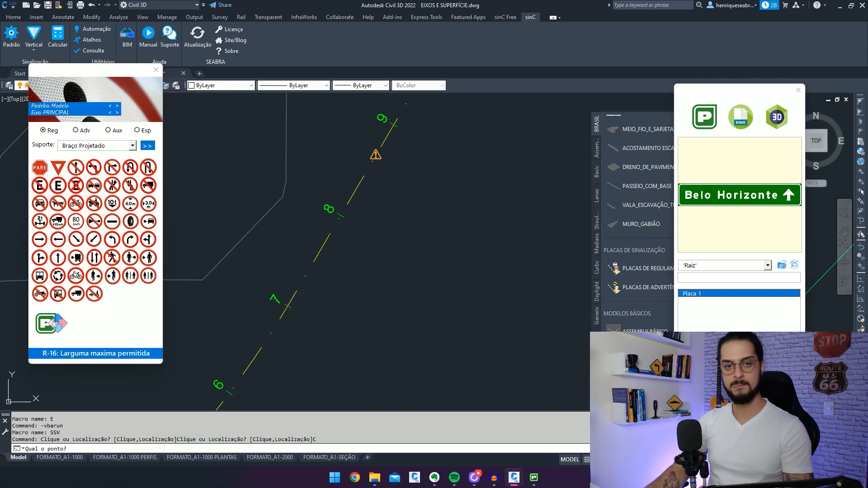
scroll(461, 216, up, 2)
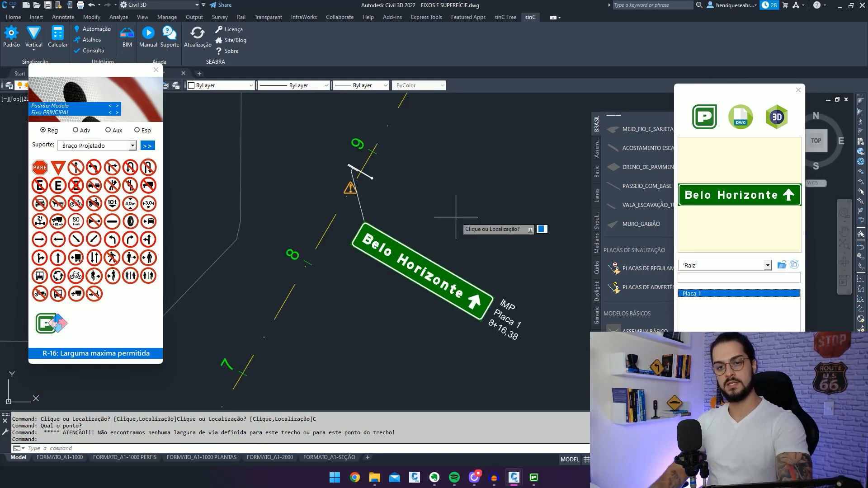
key(Escape)
middle_drag(456, 212, 430, 210)
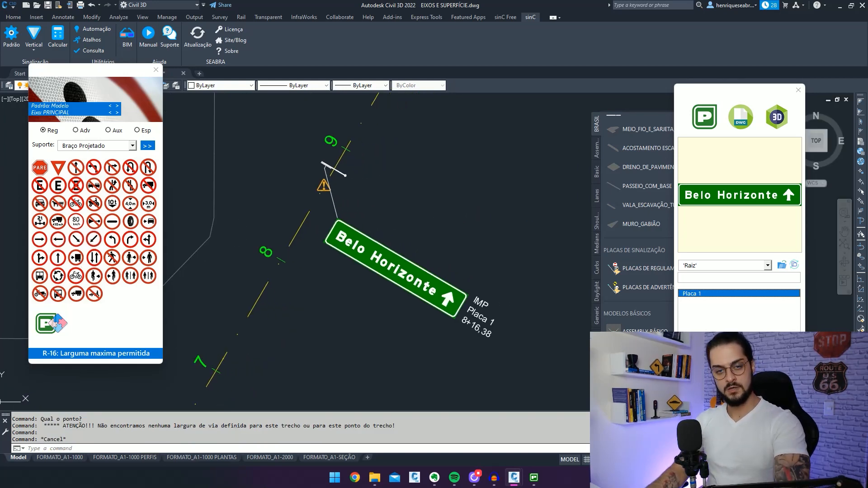
Step: Open BIM-Maker, move the sign blocks to the Projeto (1) surface and implant the Placas elements in BIM, keeping the 2D version
drag(432, 87, 129, 87)
click(138, 171)
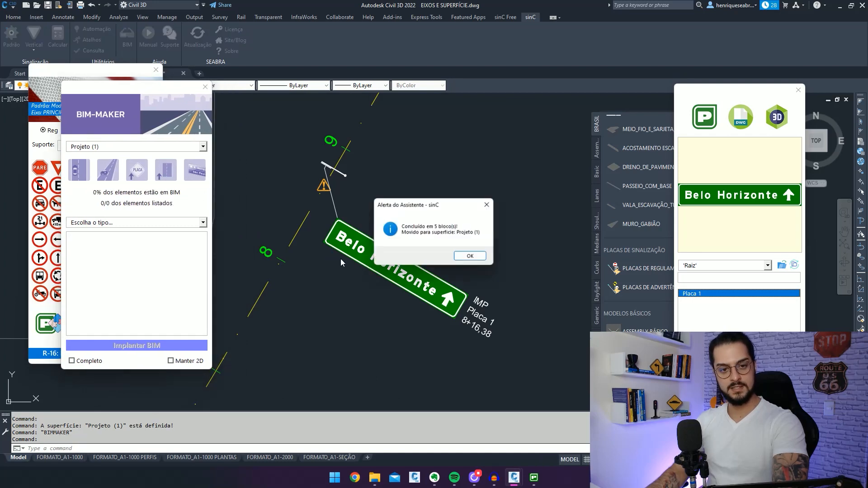
click(512, 254)
click(203, 222)
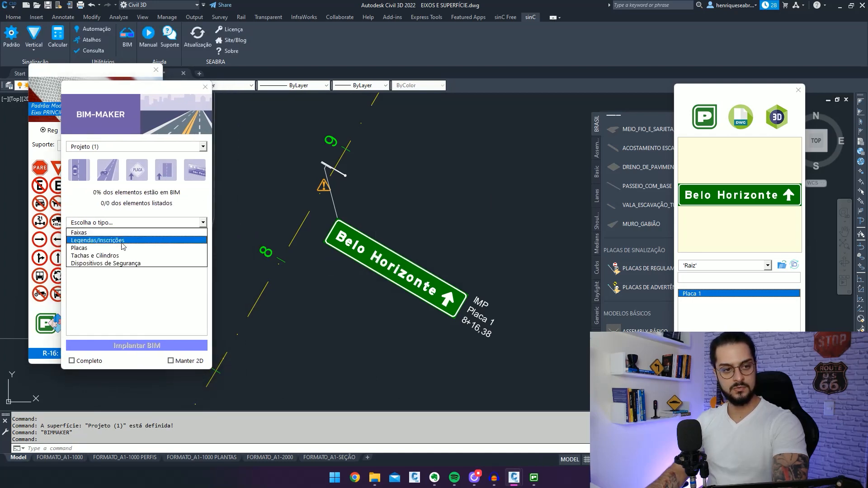
click(95, 236)
click(122, 236)
Step: Check the implanted 3D sign and its projected arm in plan, and switch the drawing to a shaded 3D view
scroll(358, 318, down, 3)
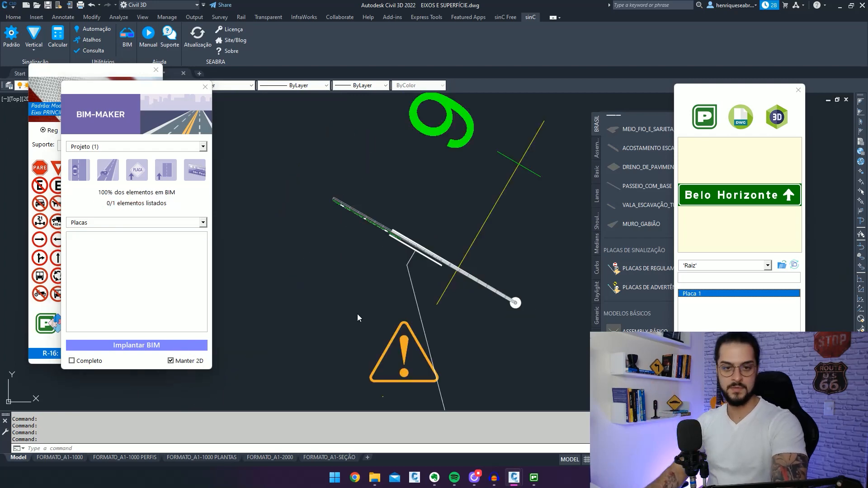
middle_drag(499, 248, 452, 229)
scroll(453, 228, down, 2)
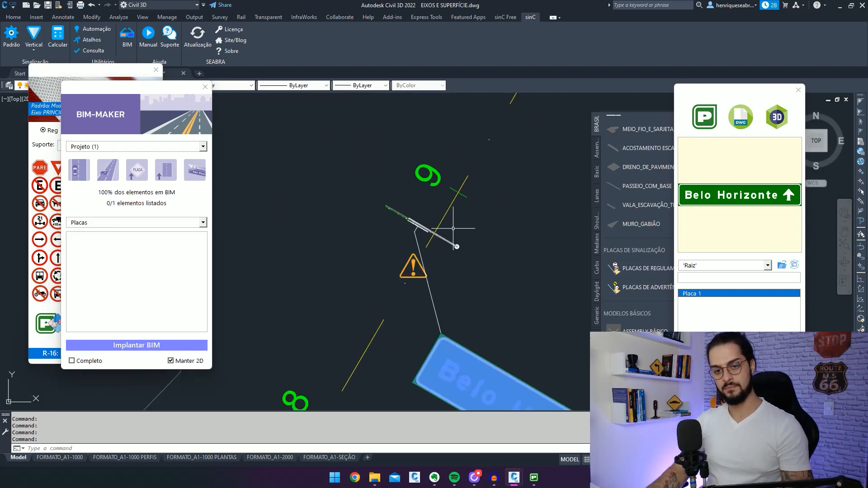
key(Return)
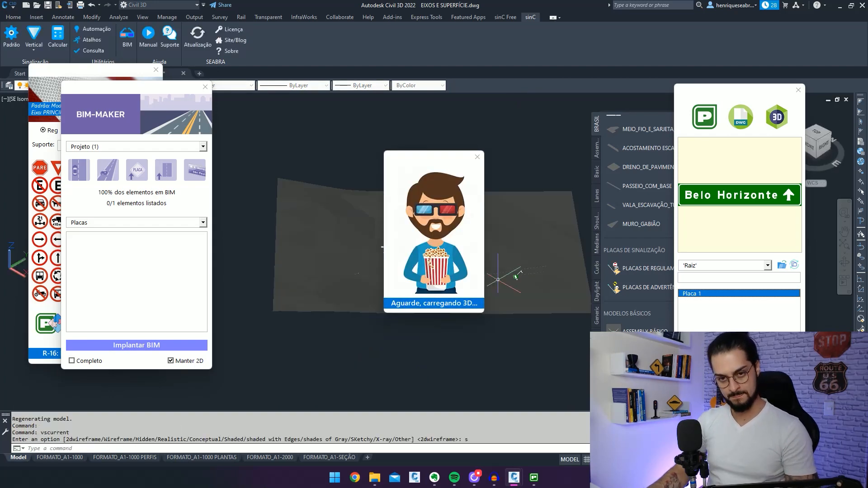
Step: Examine the Belo Horizonte sign's 3D model, 2D support and leader on the road surface in shaded 3D
shift+middle_drag(357, 262, 542, 258)
scroll(349, 226, up, 3)
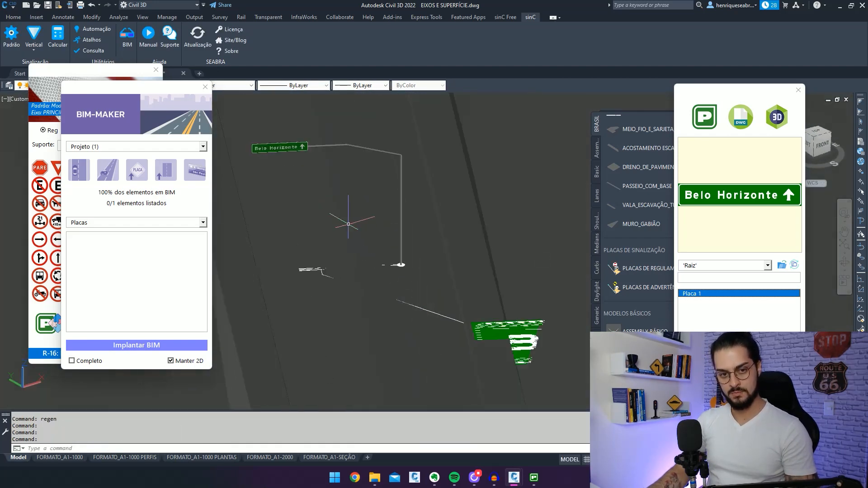
middle_drag(432, 260, 473, 228)
scroll(479, 225, down, 2)
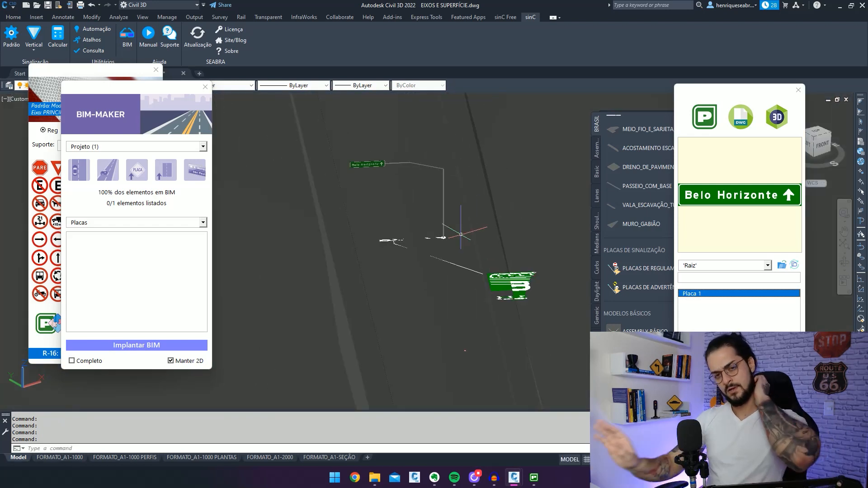
scroll(460, 234, up, 2)
middle_drag(460, 234, 443, 238)
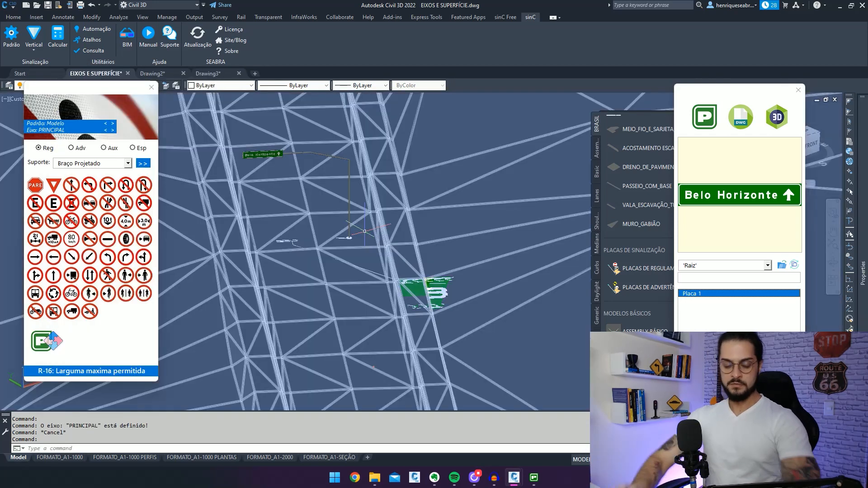
scroll(365, 231, up, 3)
middle_drag(454, 296, 442, 290)
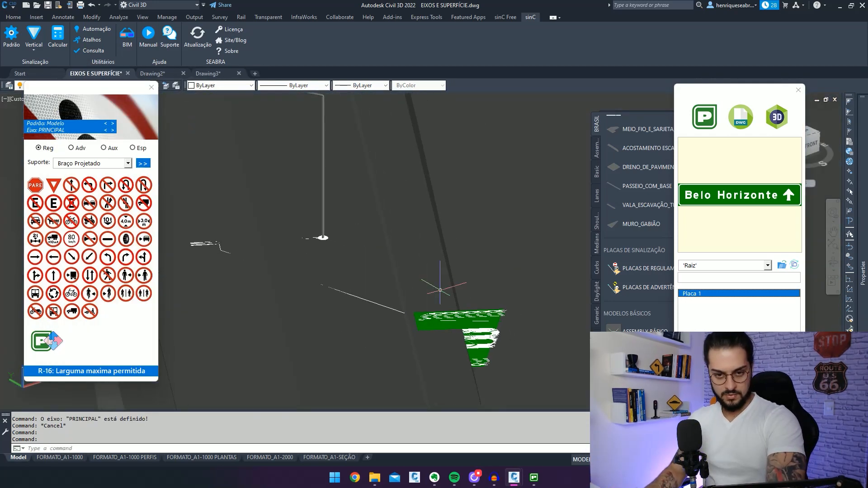
mouse_move(360, 257)
middle_down()
mouse_move(524, 325)
mouse_move(362, 247)
middle_up()
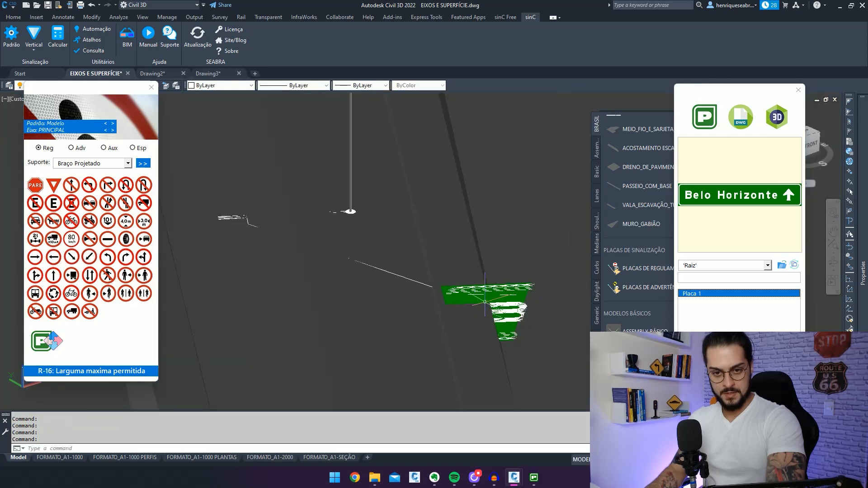
Step: Copy the 2D sign, its leader, the support and the 3D sign model with a base point at the post's base
click(485, 302)
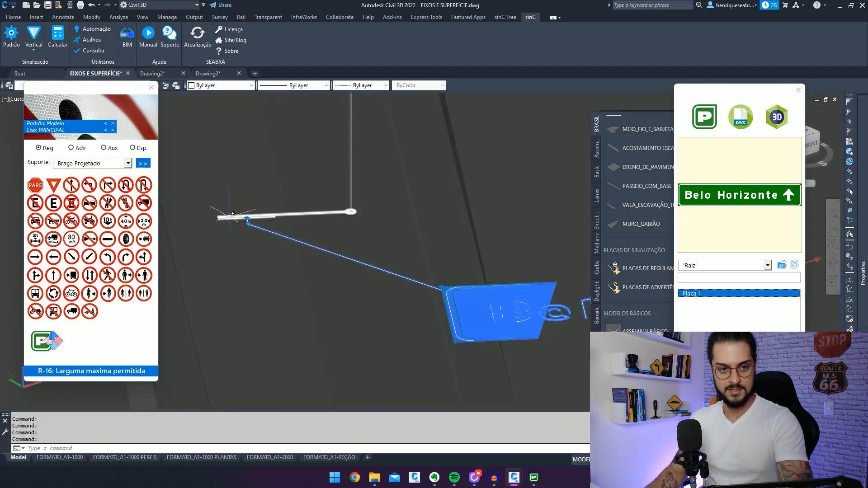
click(229, 216)
scroll(301, 169, down, 2)
middle_drag(301, 170, 347, 209)
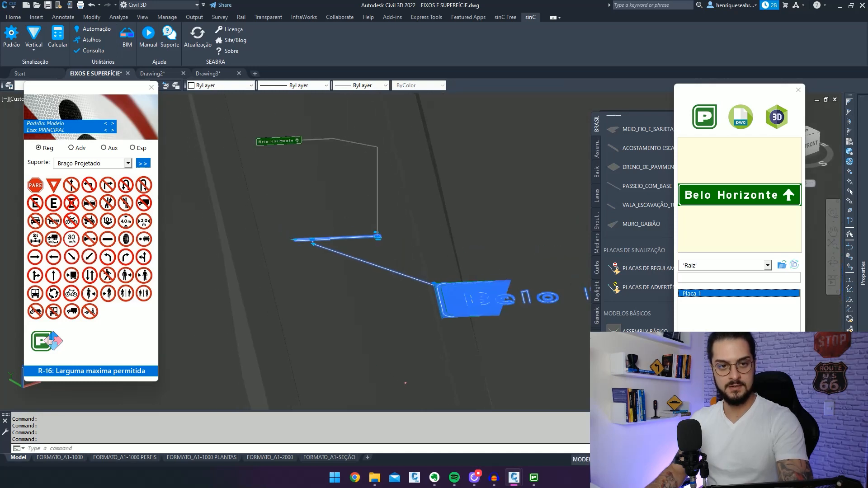
click(351, 142)
key(ctrl+shift+c)
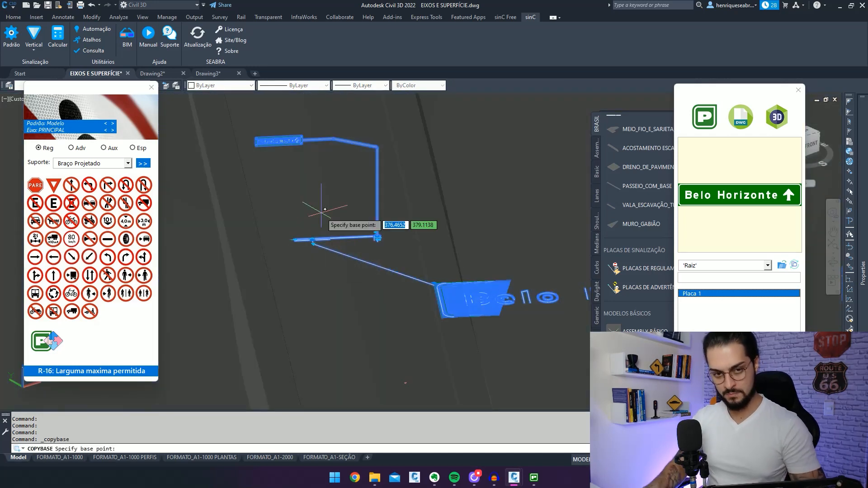
click(377, 235)
key(Escape)
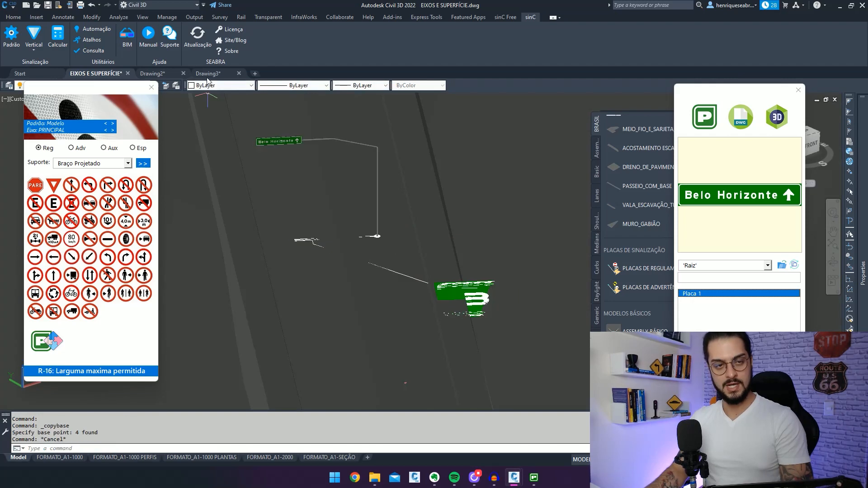
Step: Switch to Drawing3, purge its unused items and paste the copied Belo Horizonte sign assembly there
click(210, 74)
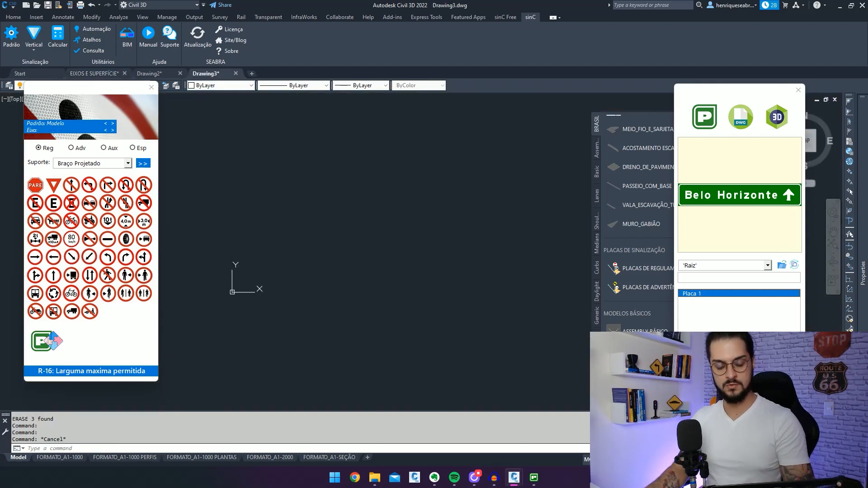
text(pu)
key(Return)
click(771, 329)
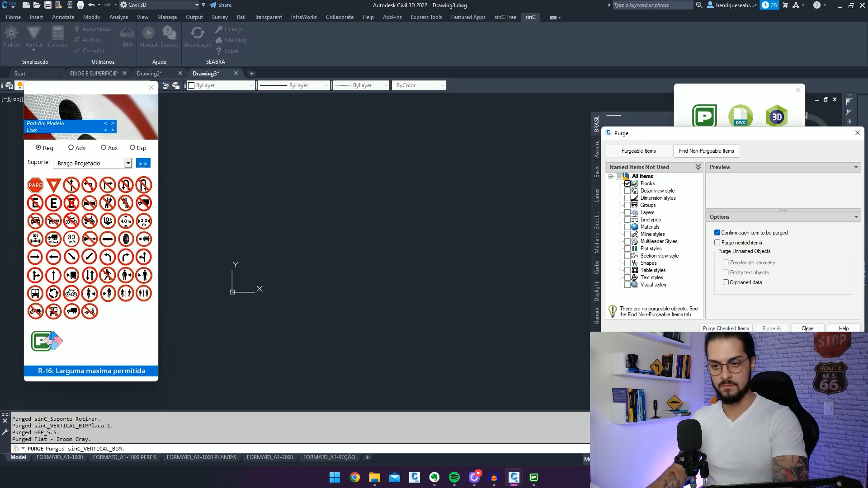
click(801, 327)
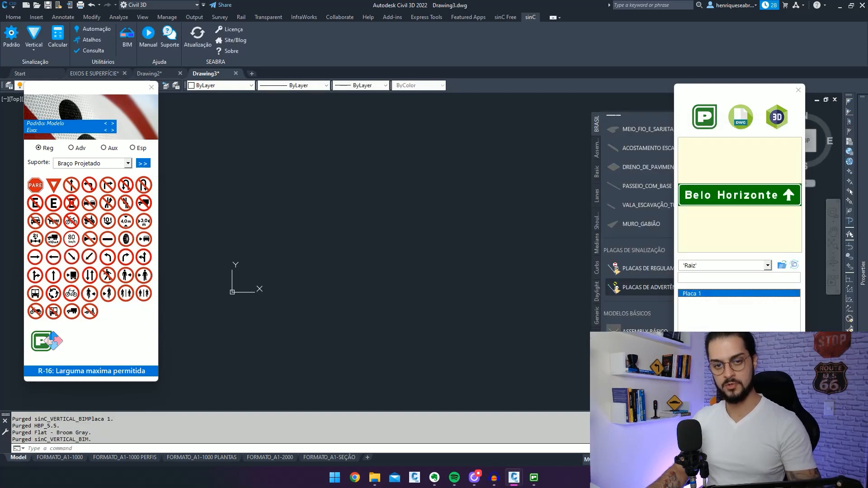
key(ctrl+v)
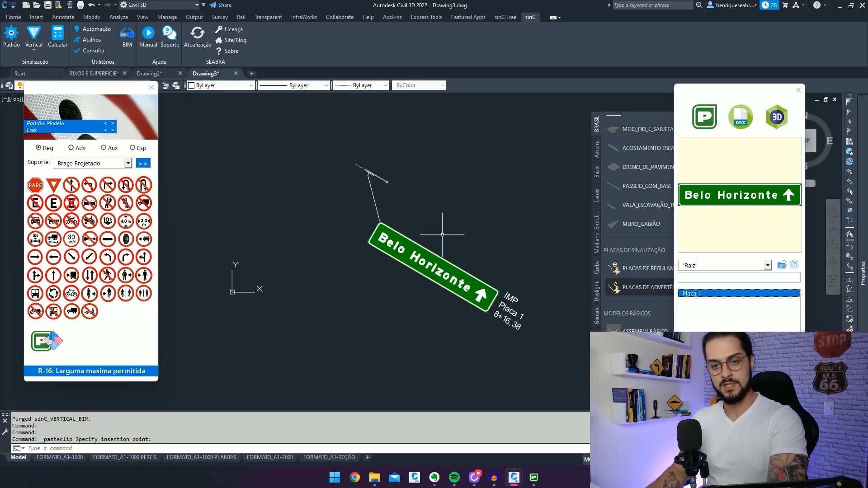
Step: Set the rotation of all four pasted sign blocks to 0
click(569, 355)
click(299, 163)
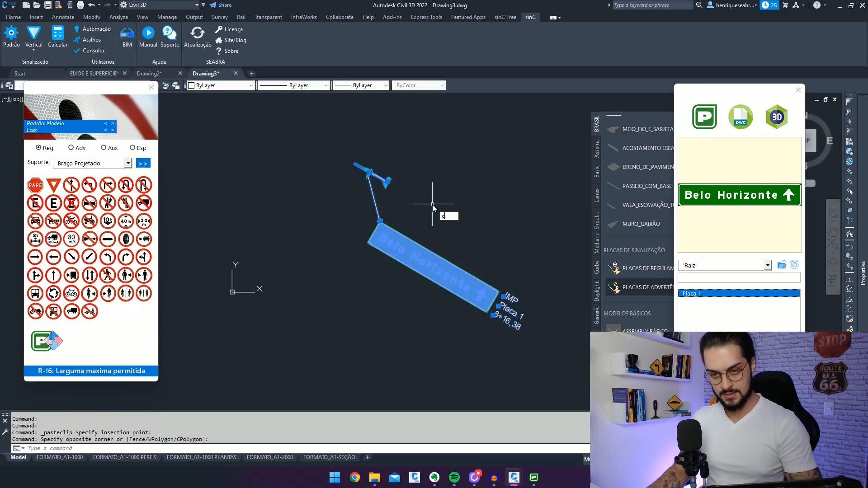
text(h)
key(Return)
click(758, 296)
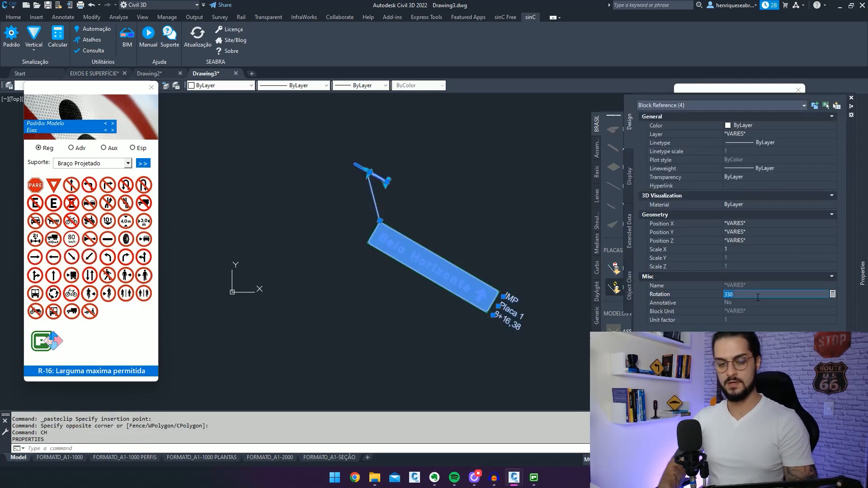
key(Return)
key(Escape)
middle_drag(500, 207, 481, 208)
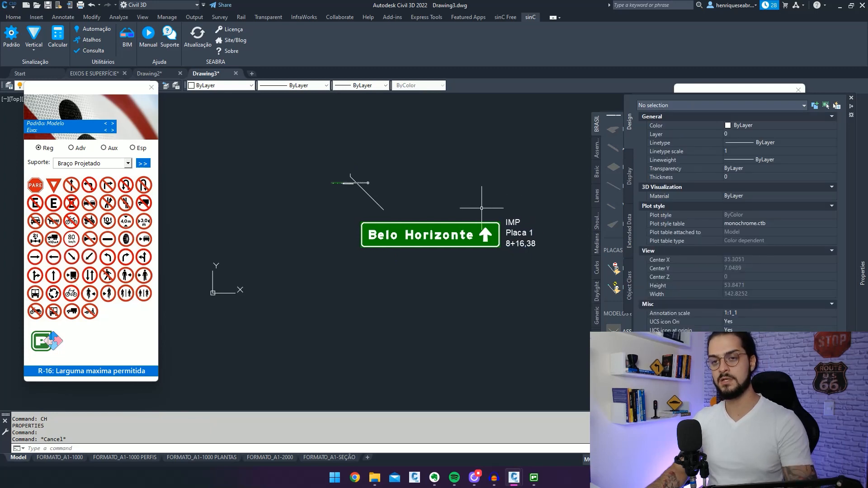
Step: Undo the rotation change on the four sign blocks
click(388, 203)
click(354, 203)
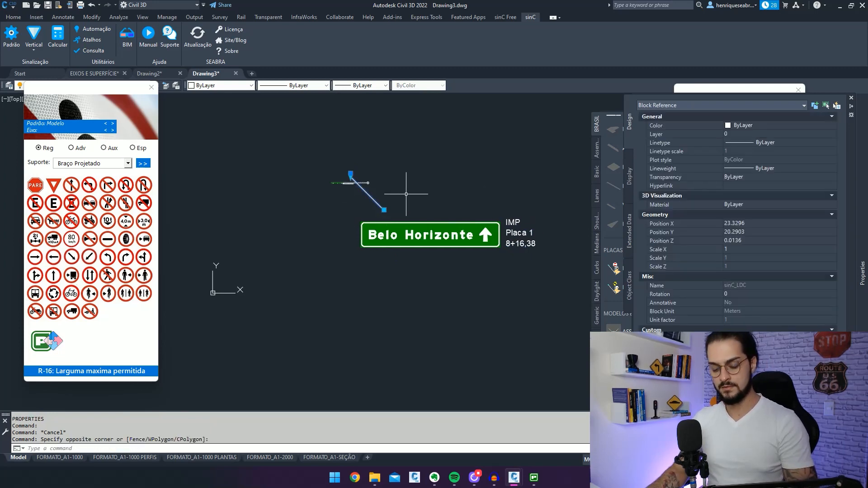
key(ctrl+z)
key(ctrl+z)
middle_drag(435, 200, 421, 202)
key(Escape)
Step: Close the sign plate preview window and examine the pasted sign's support, leader and 3D model from above
click(797, 93)
scroll(412, 184, up, 5)
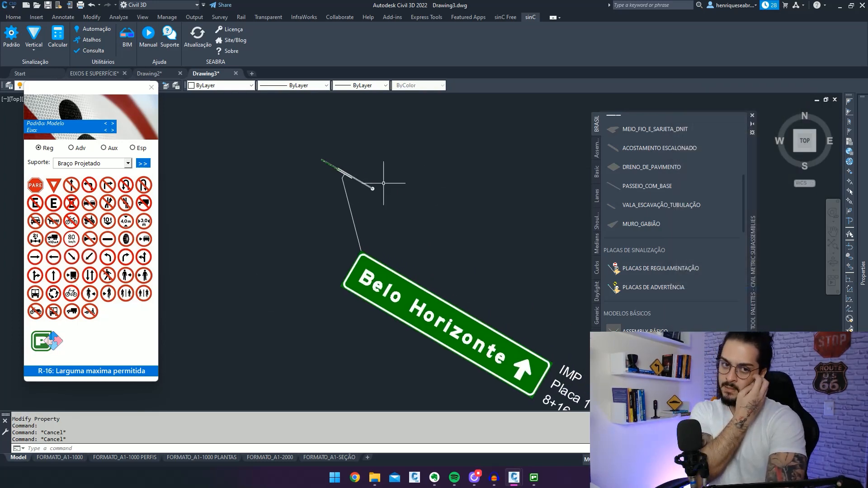
scroll(384, 183, down, 3)
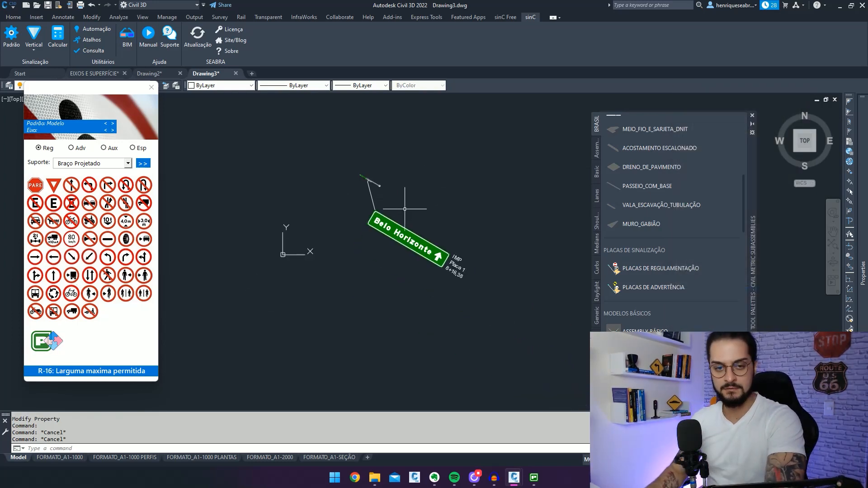
scroll(359, 180, up, 5)
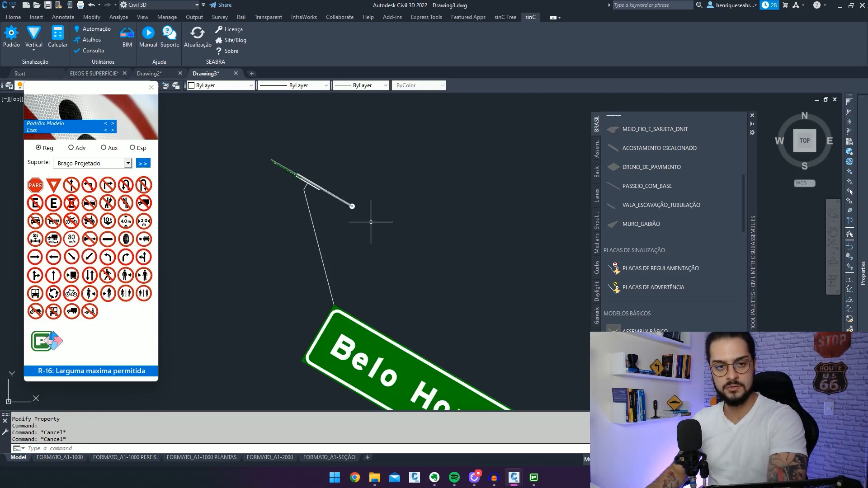
scroll(372, 203, down, 4)
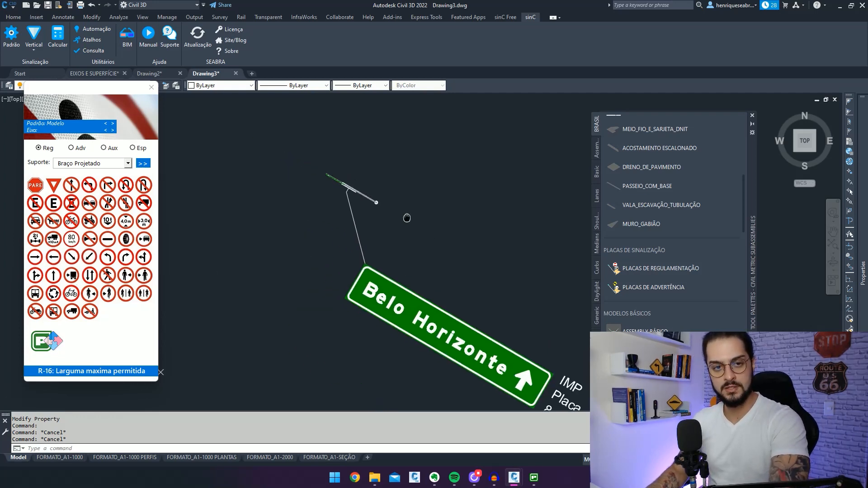
scroll(358, 180, up, 6)
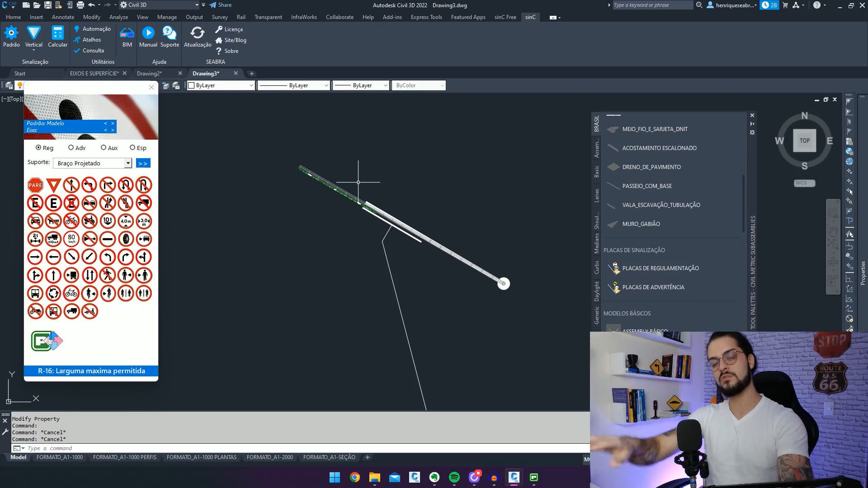
scroll(358, 182, down, 2)
scroll(358, 181, down, 2)
scroll(439, 280, down, 4)
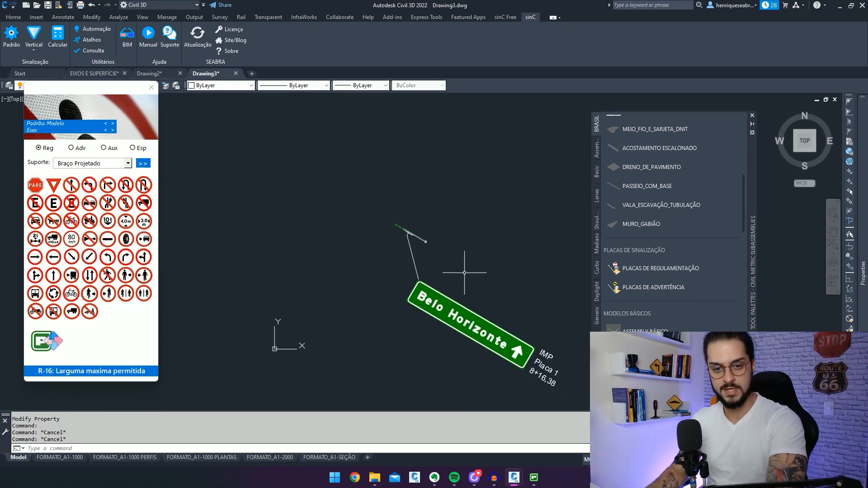
Step: Try moving the 2D sign, leader and support away from the 3D model, and undo the move
click(485, 293)
click(459, 329)
scroll(416, 252, up, 2)
click(426, 254)
click(393, 258)
scroll(420, 239, up, 8)
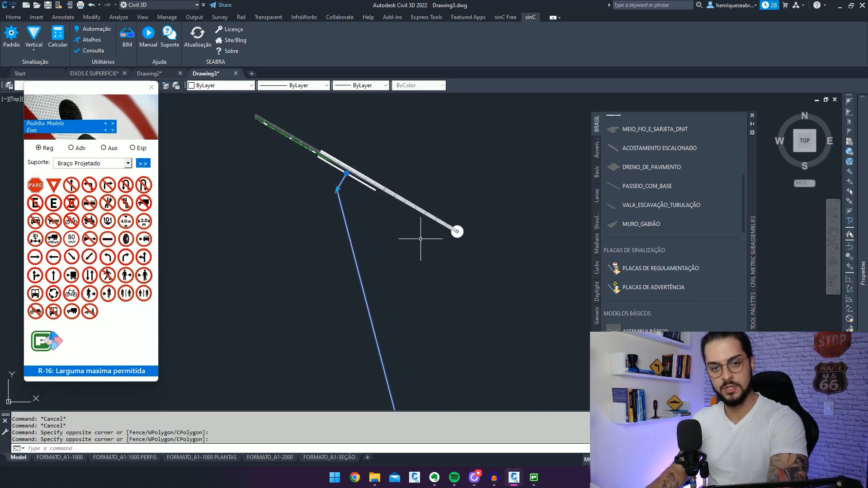
middle_drag(365, 195, 456, 243)
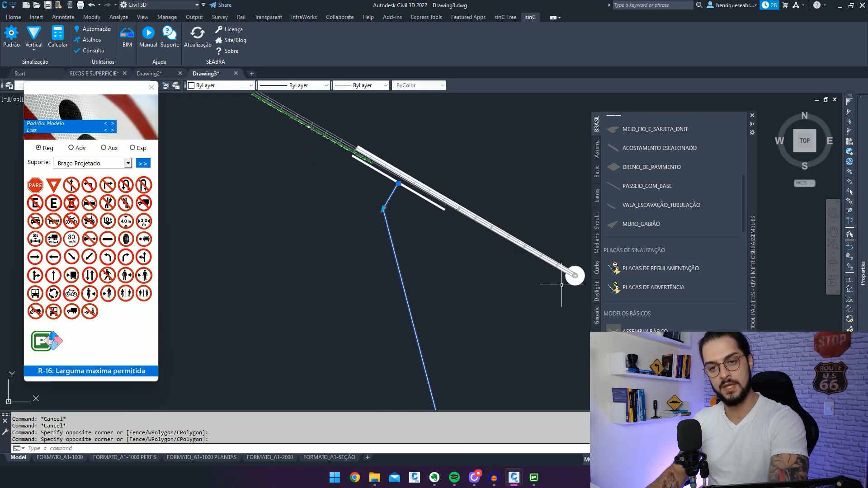
scroll(573, 273, up, 6)
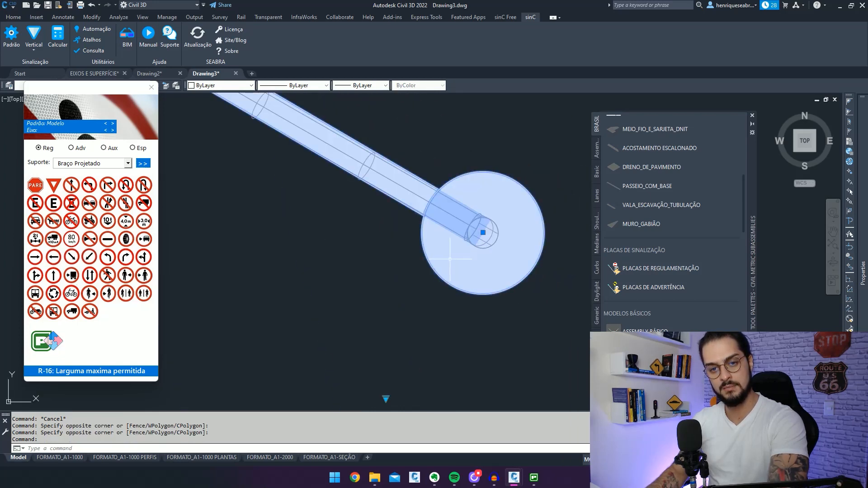
scroll(473, 273, down, 6)
text(m)
key(space)
click(485, 295)
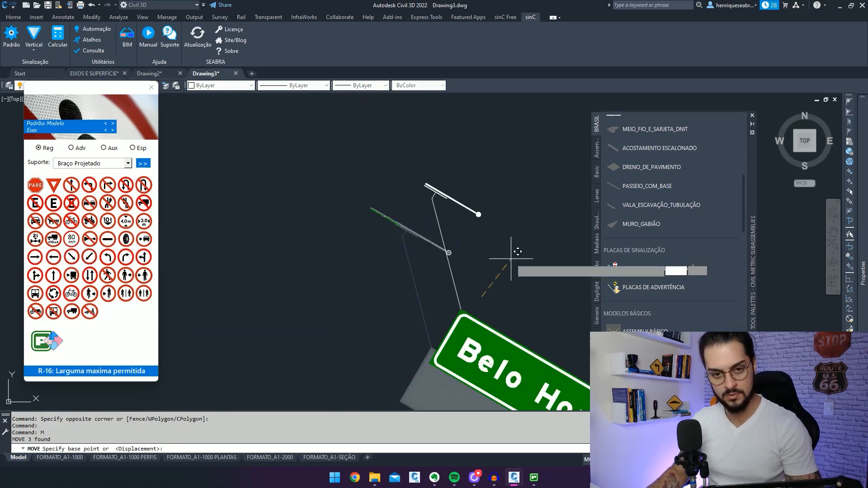
click(514, 256)
text(u)
key(space)
Step: Define a block named 2D from the flat sign, leader and support, with its base point at the post's centre
click(498, 300)
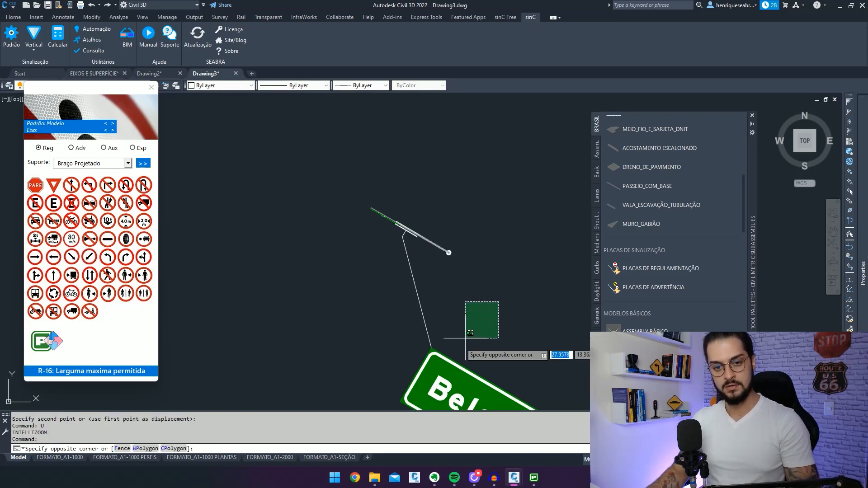
click(413, 366)
scroll(413, 232, up, 4)
scroll(413, 231, up, 2)
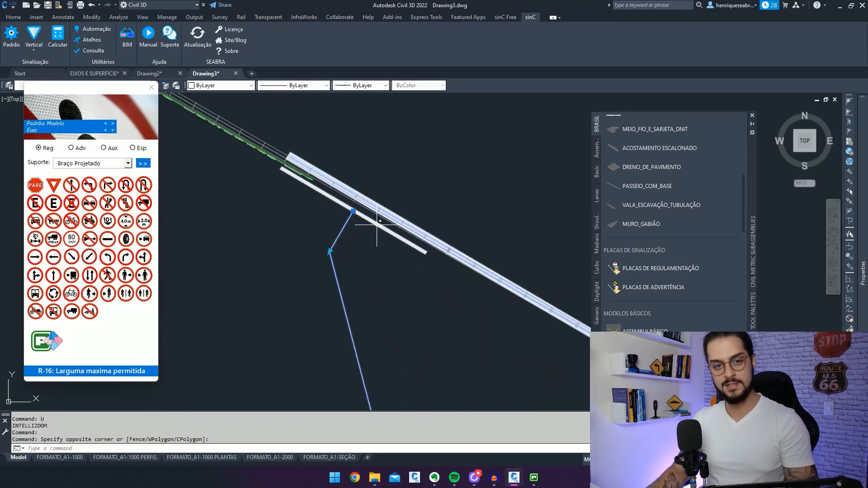
click(379, 224)
scroll(405, 221, down, 8)
middle_drag(487, 286, 478, 259)
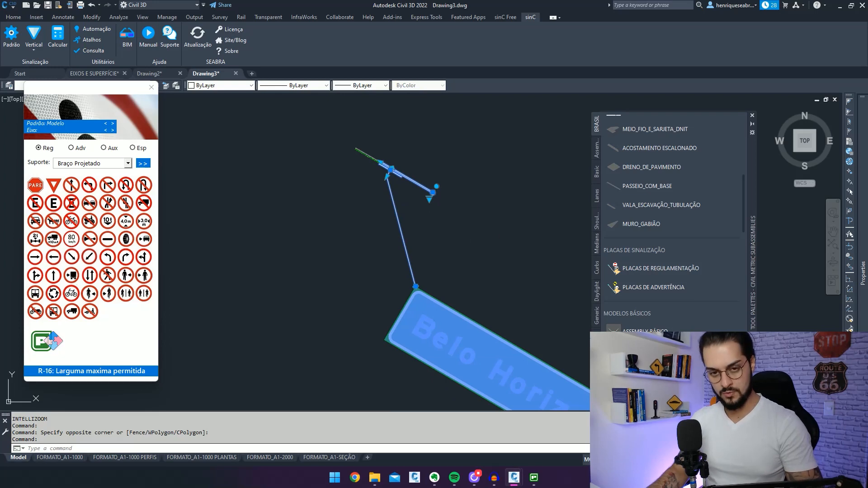
text(B)
key(Return)
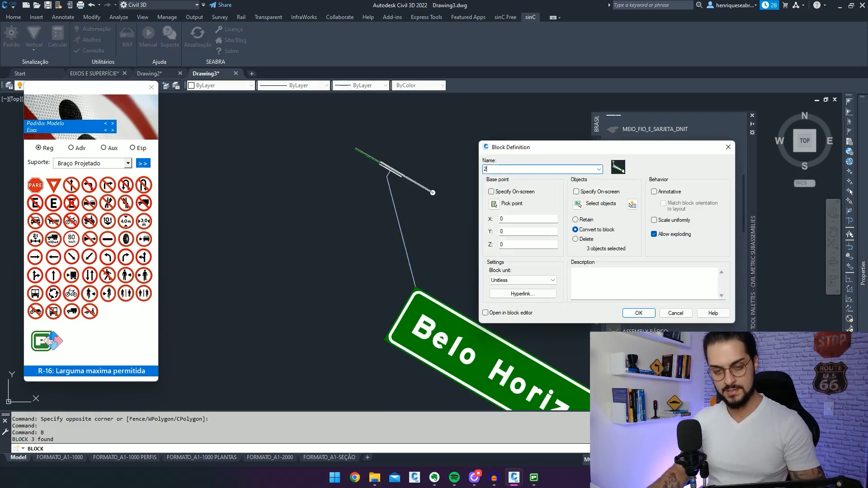
text(2D)
click(493, 203)
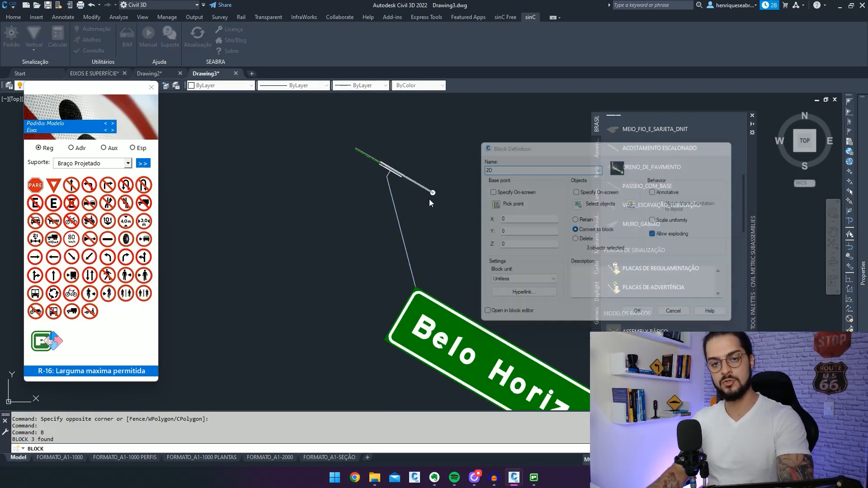
scroll(427, 192, up, 5)
click(415, 173)
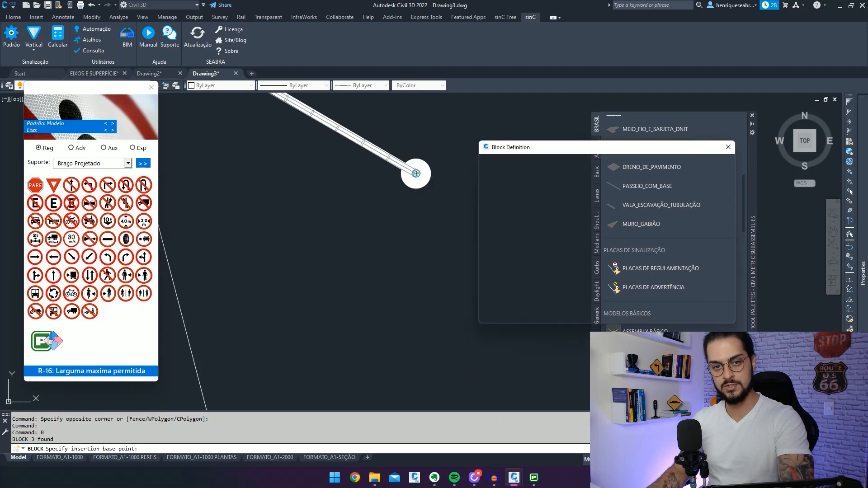
click(632, 317)
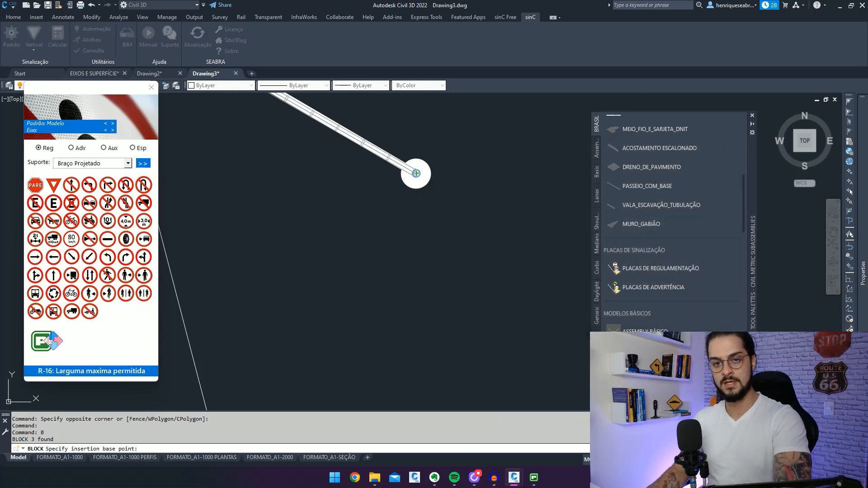
scroll(522, 244, down, 4)
key(Escape)
scroll(406, 176, up, 3)
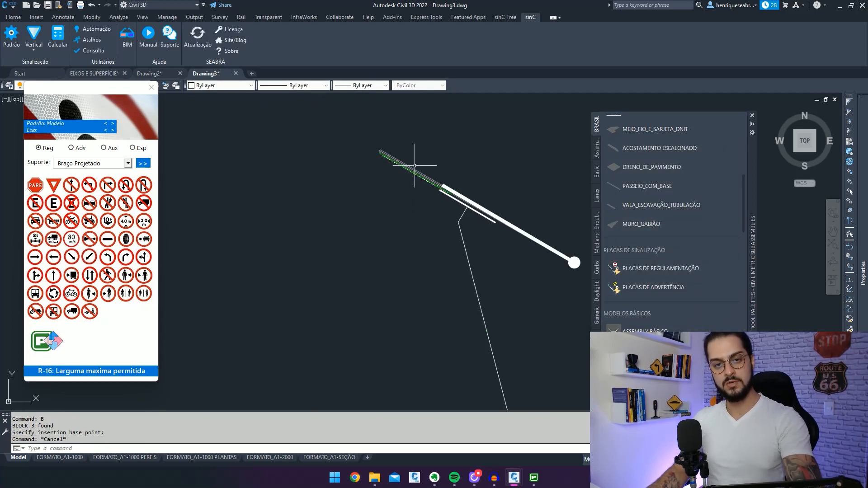
Step: Define a block named 3D from the sign's 3D model, with its base point at the insertion point in the post's centre
click(412, 165)
scroll(452, 189, up, 2)
middle_drag(500, 209, 389, 188)
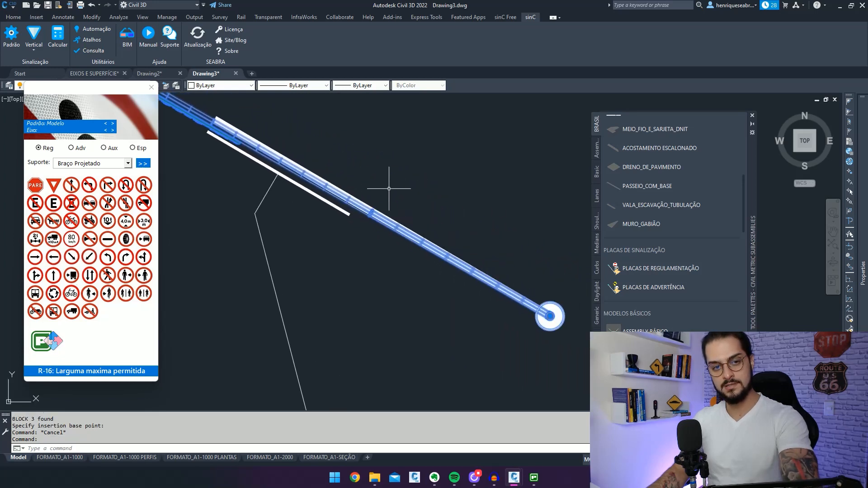
scroll(399, 201, down, 3)
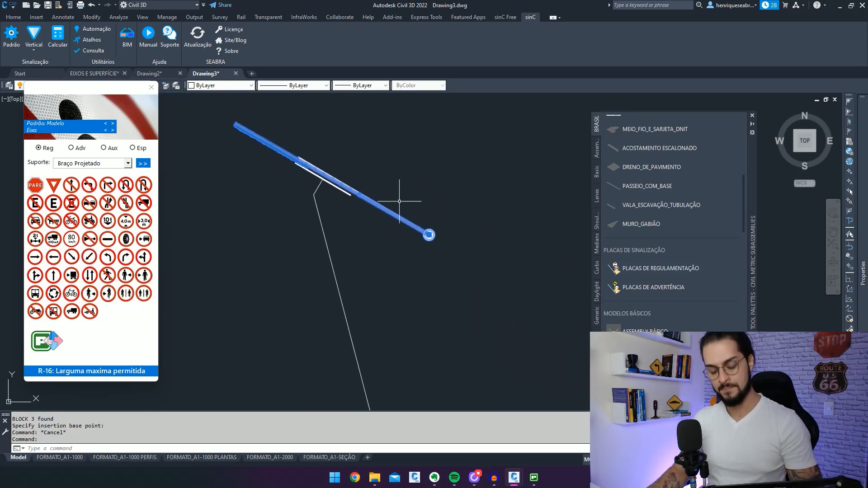
text(b)
key(Return)
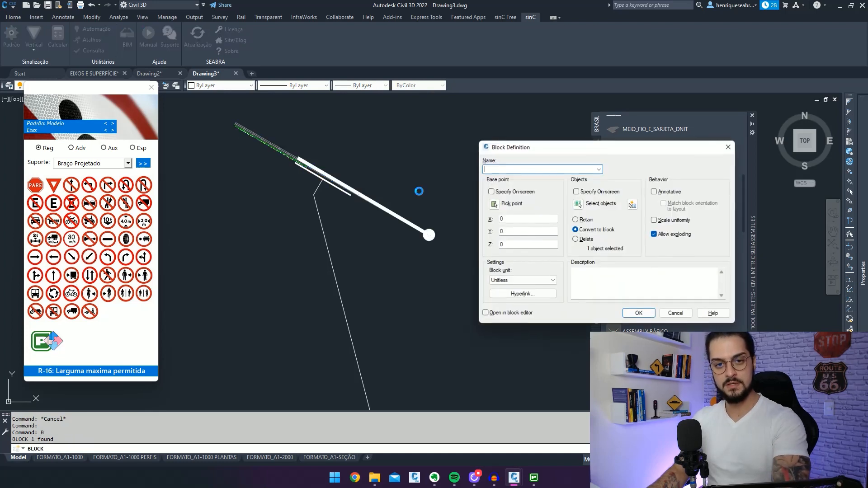
click(494, 204)
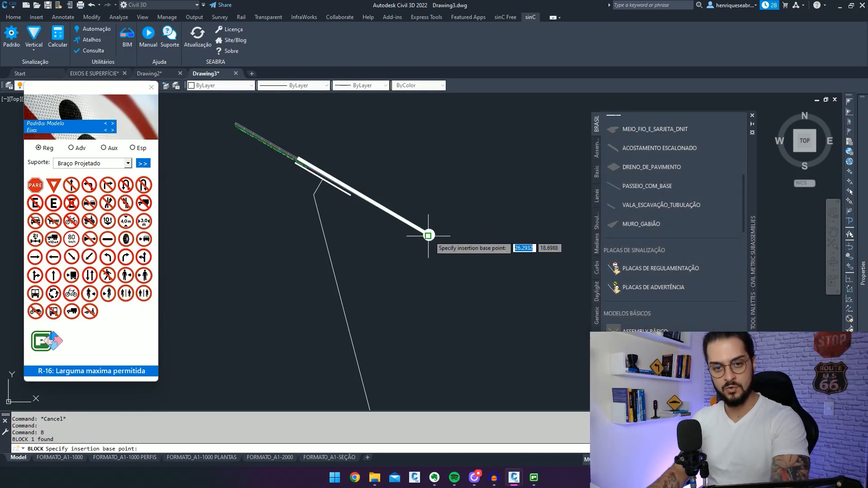
shift+right_click(454, 208)
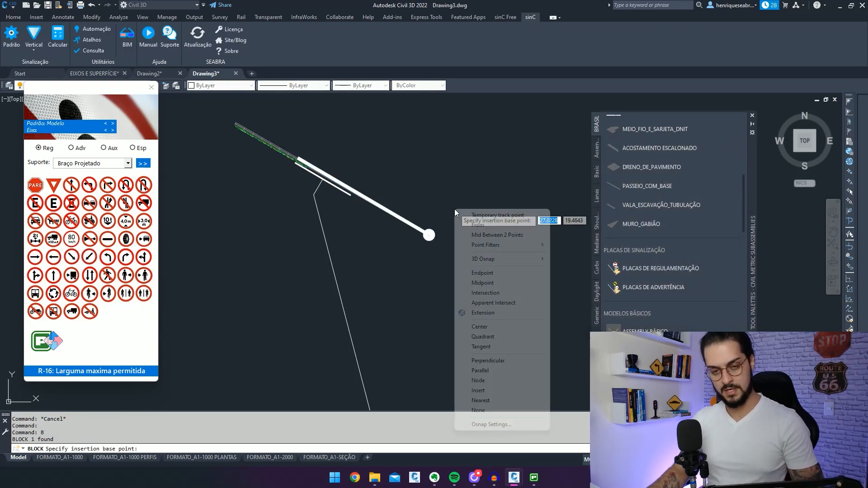
click(495, 391)
click(429, 235)
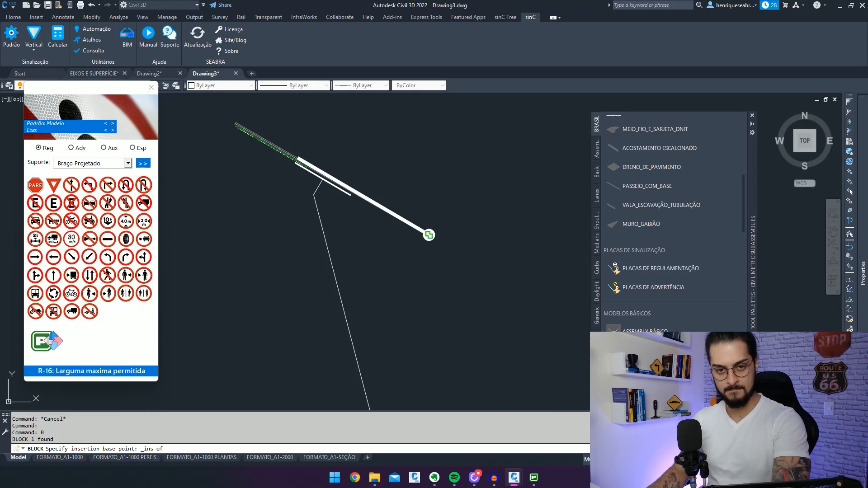
text(3D)
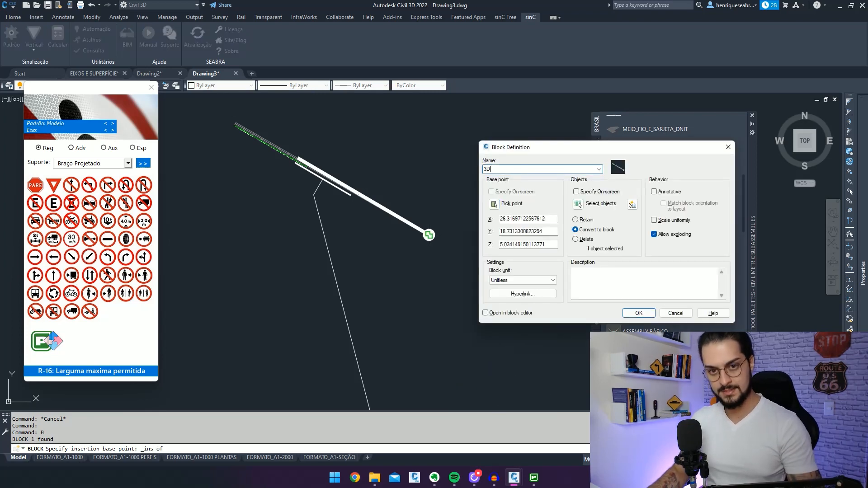
click(638, 312)
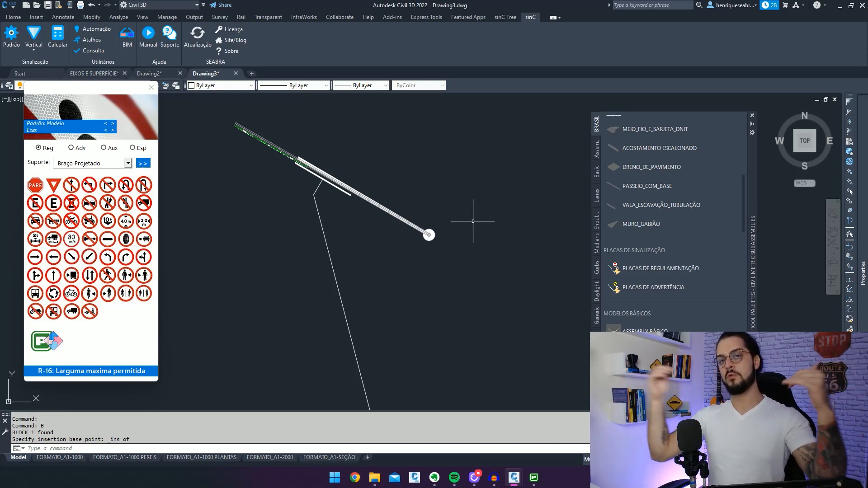
Step: Open the drawing's multi-view block definitions with the MVBLOCK command
scroll(473, 221, down, 4)
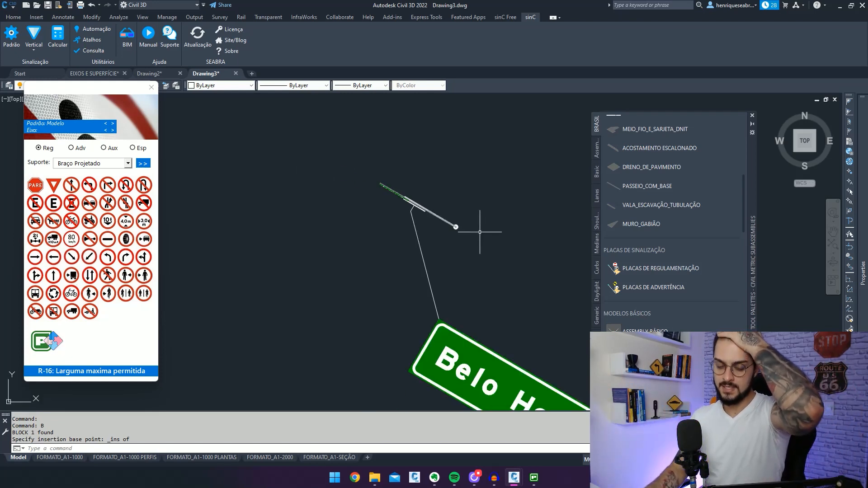
mouse_move(584, 316)
middle_down()
mouse_move(446, 257)
mouse_move(397, 219)
mouse_move(348, 221)
middle_up()
scroll(407, 228, down, 2)
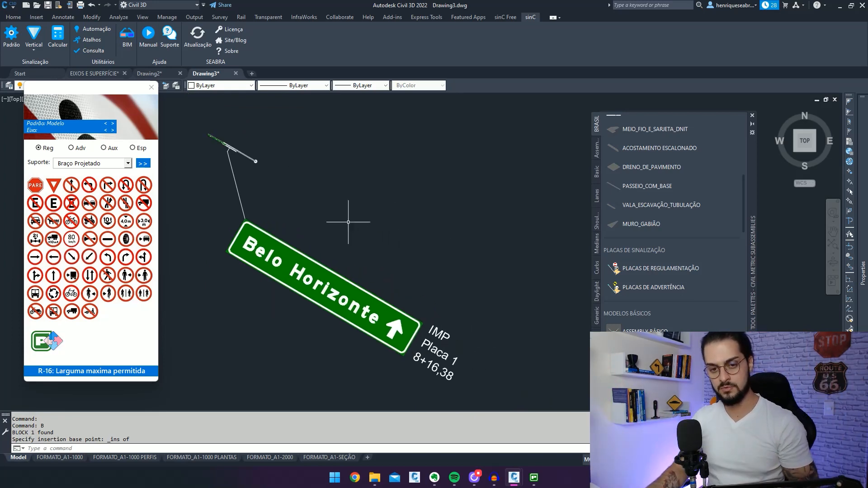
middle_drag(449, 217, 396, 224)
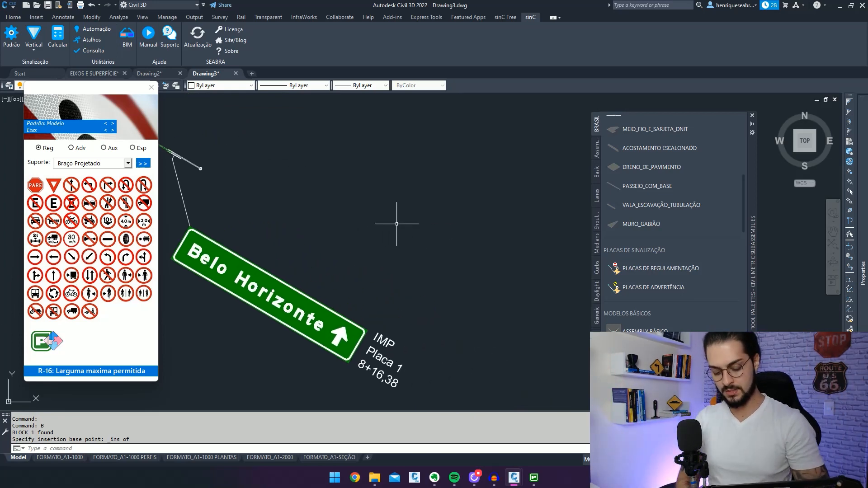
key(BackSpace)
key(BackSpace)
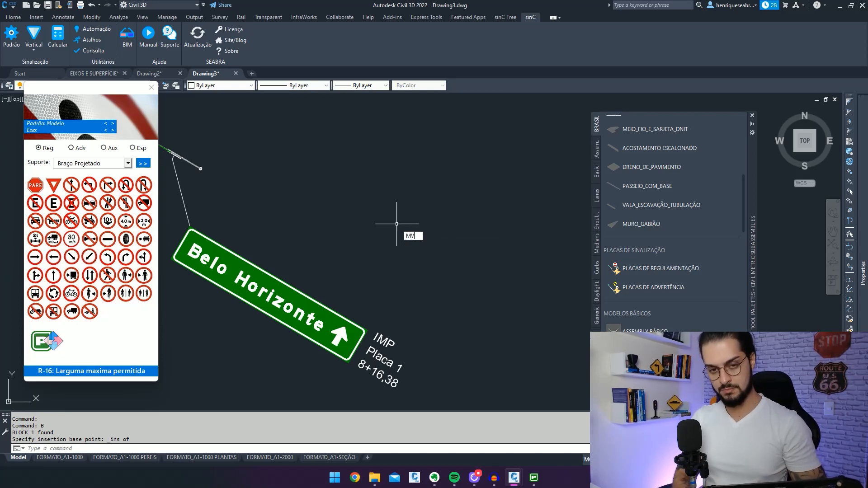
key(Down)
key(Return)
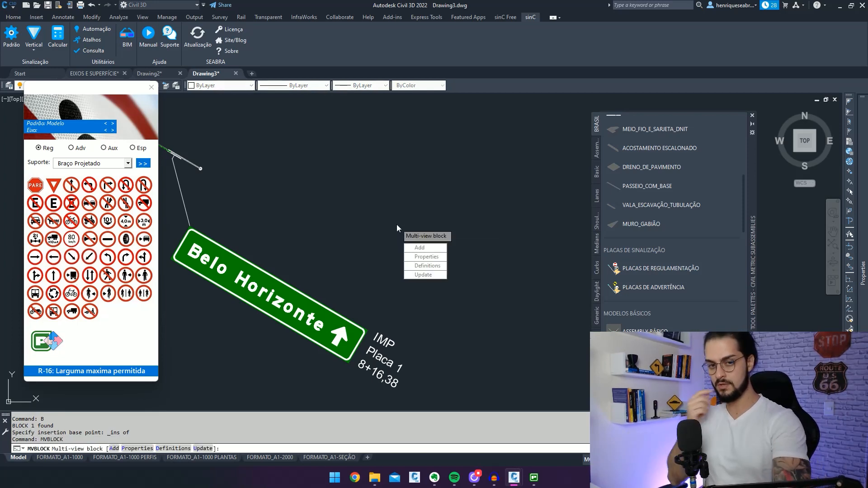
text(D)
key(Return)
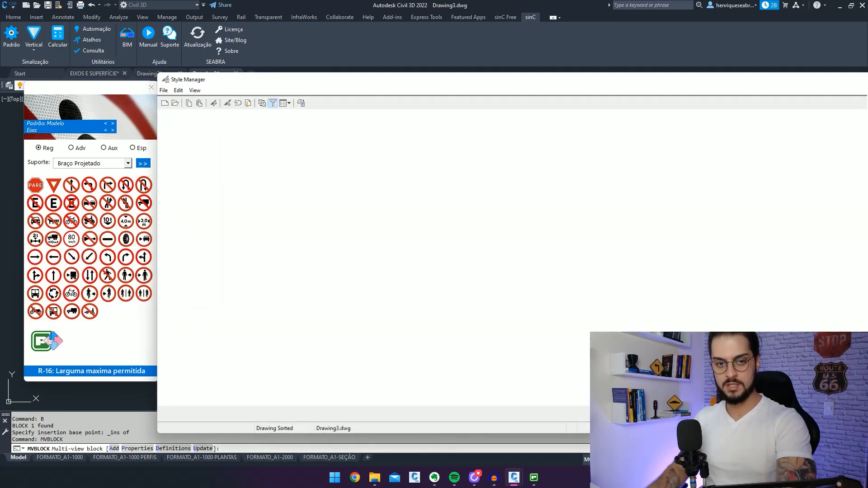
Step: Create a multi-view block definition named TESTE in Drawing3.dwg
drag(292, 80, 268, 78)
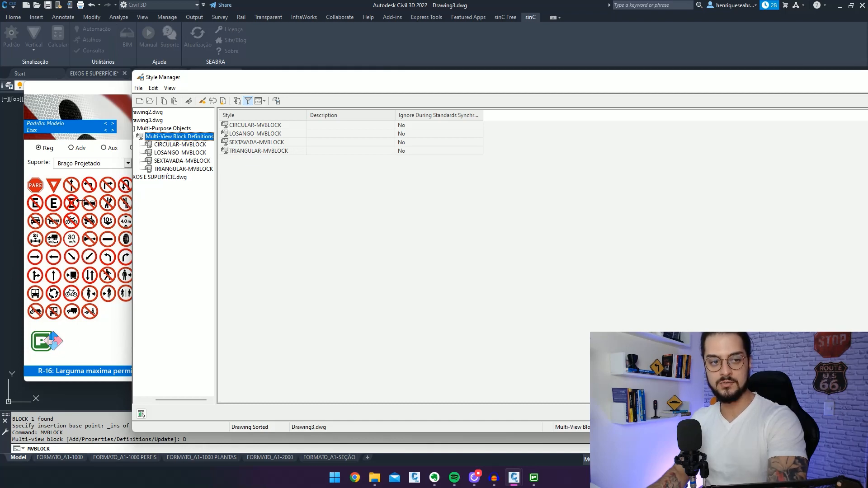
drag(219, 82, 131, 77)
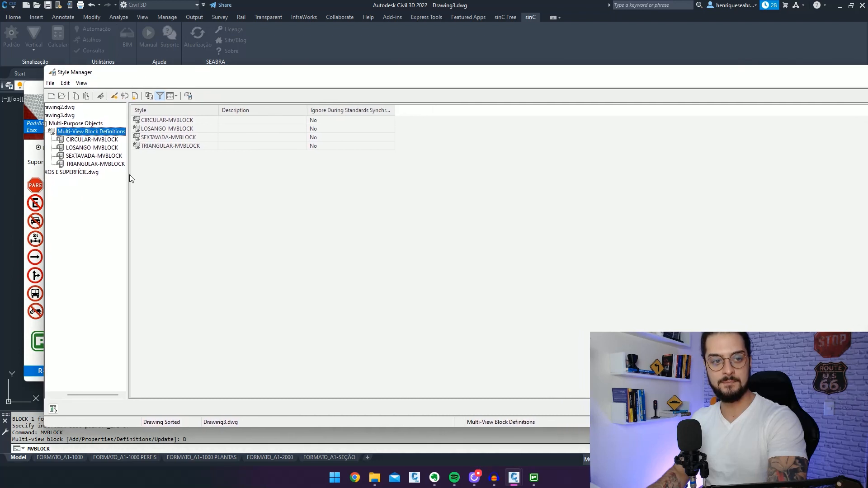
click(130, 175)
drag(157, 177, 157, 178)
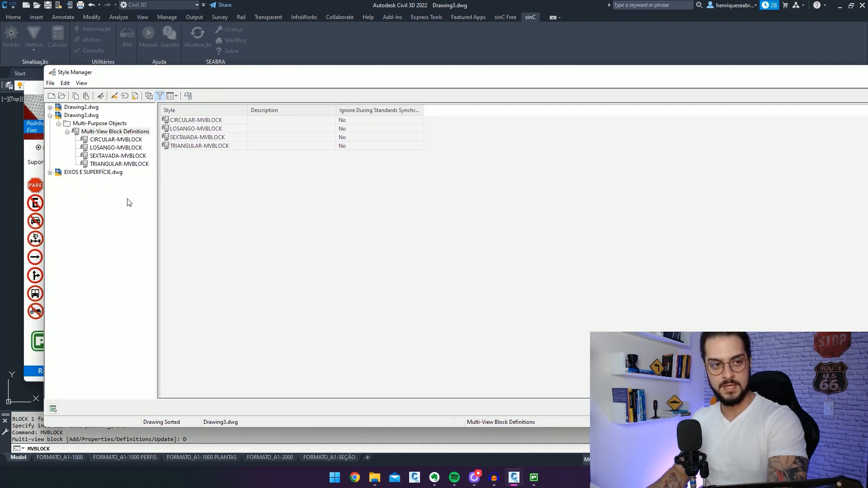
click(117, 139)
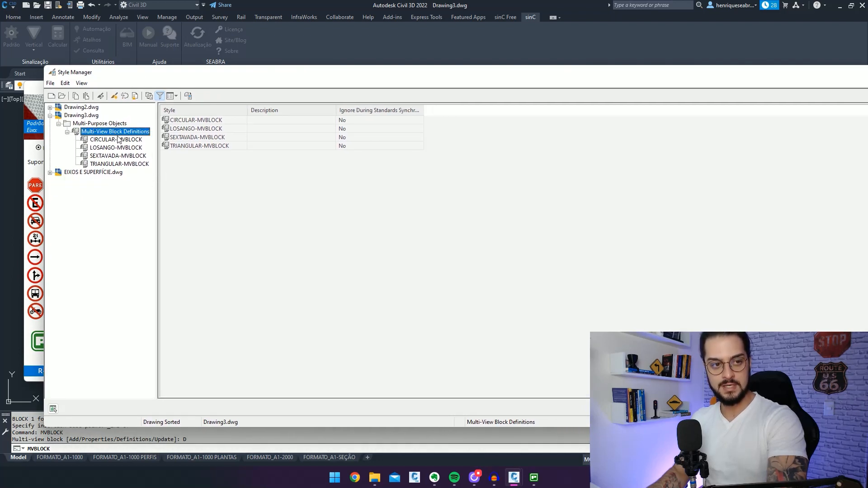
click(114, 95)
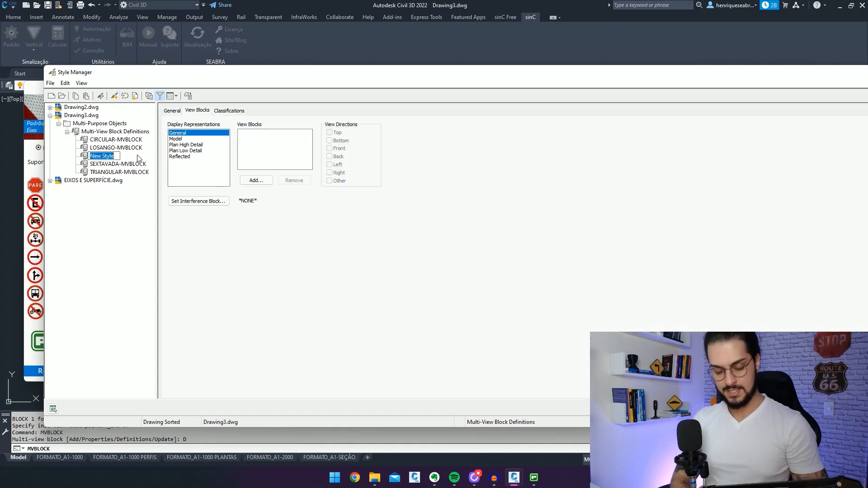
text(TESTE)
key(Return)
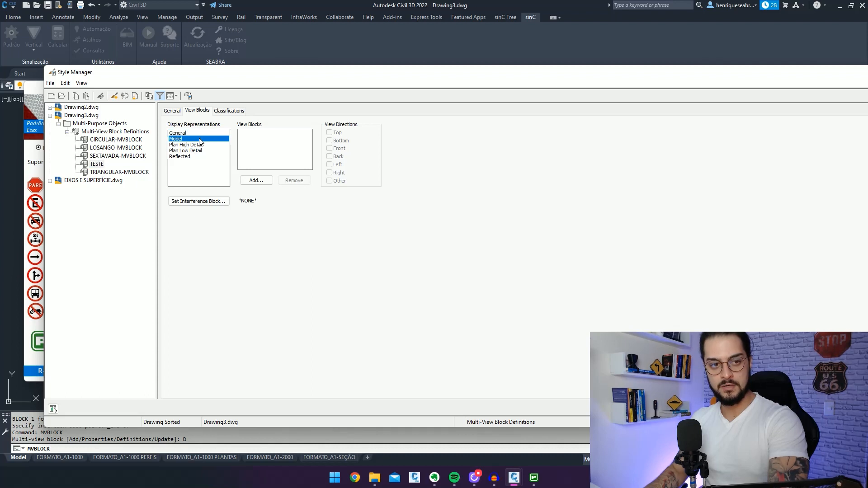
Step: Add the 2D block to TESTE's General display representation, with only the Top view direction enabled
click(256, 180)
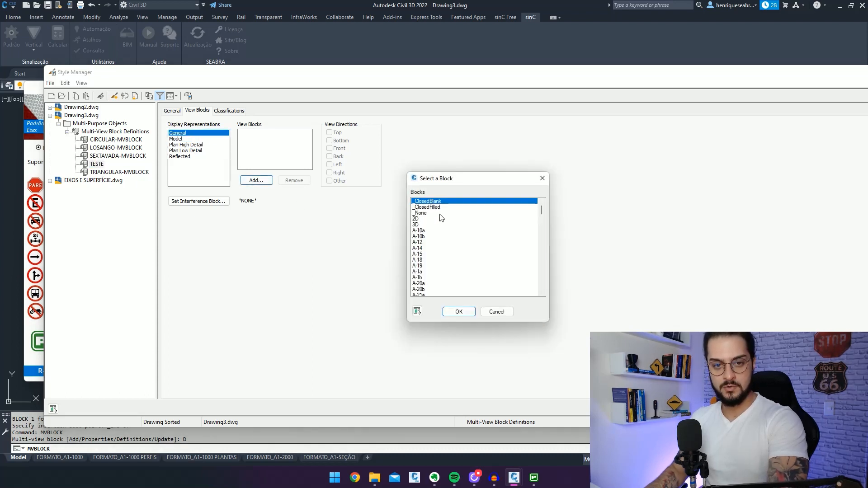
double_click(441, 218)
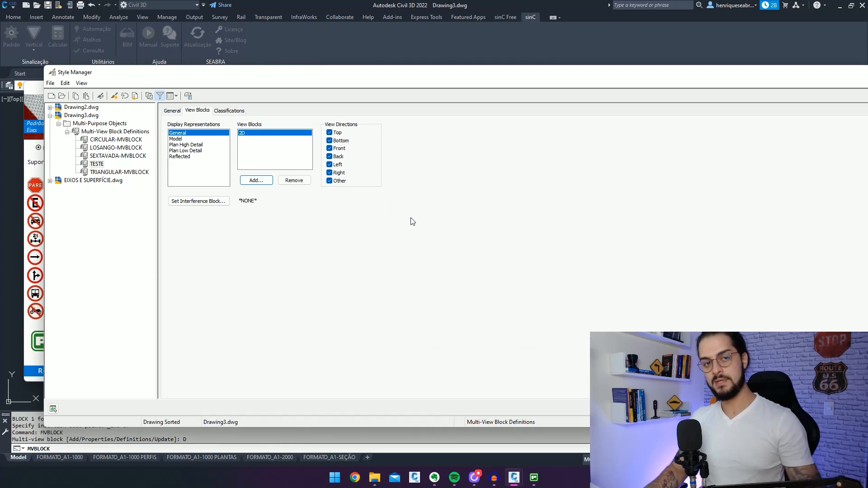
click(340, 140)
click(339, 148)
click(338, 157)
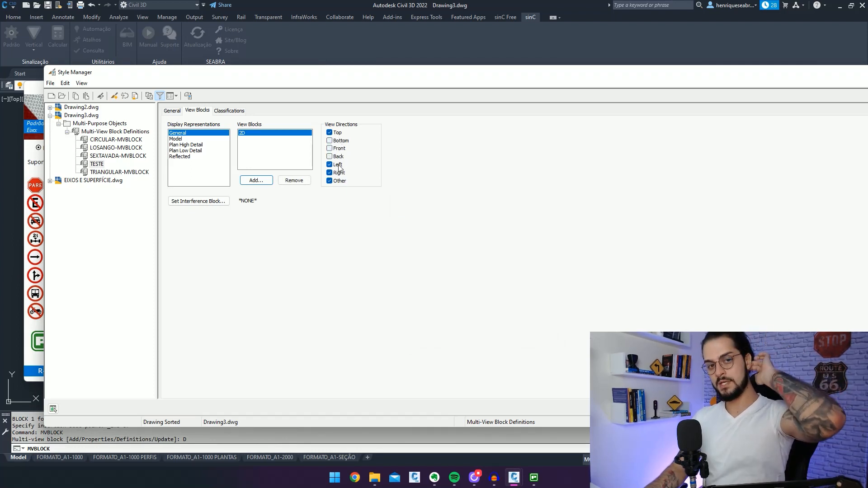
click(339, 181)
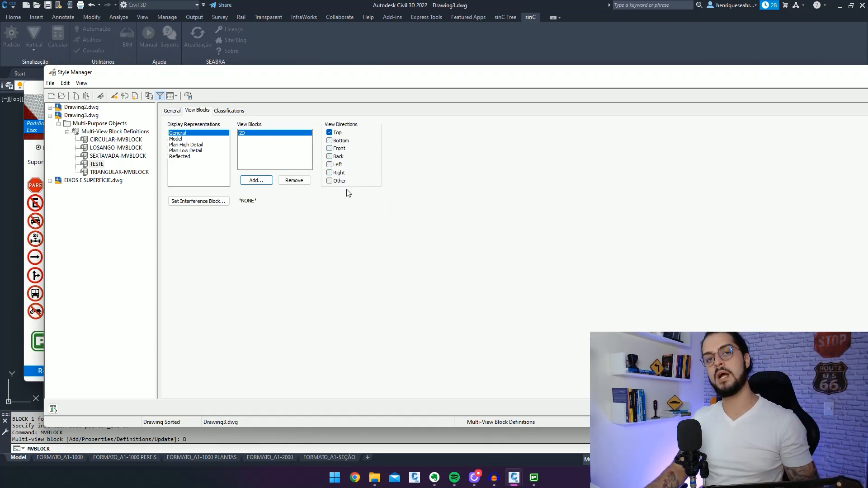
Step: Add the 3D block to TESTE's Model representation, enabled for every view direction except Top, and accept the definition
click(196, 140)
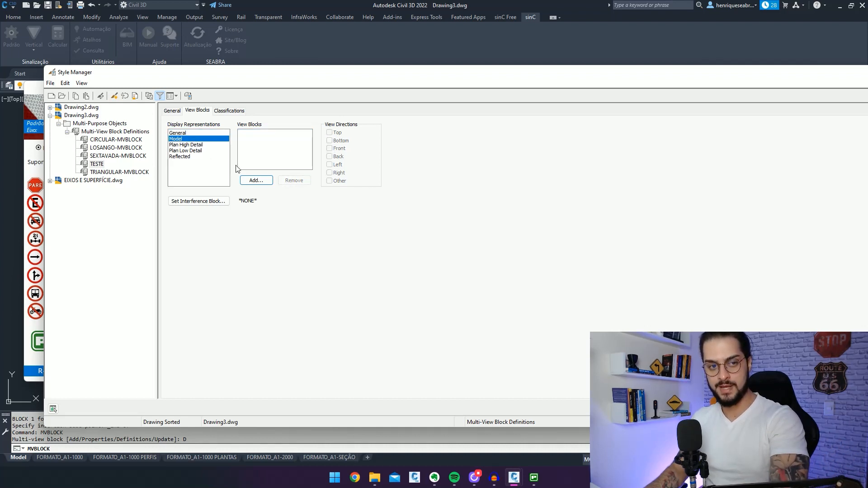
click(256, 180)
click(435, 225)
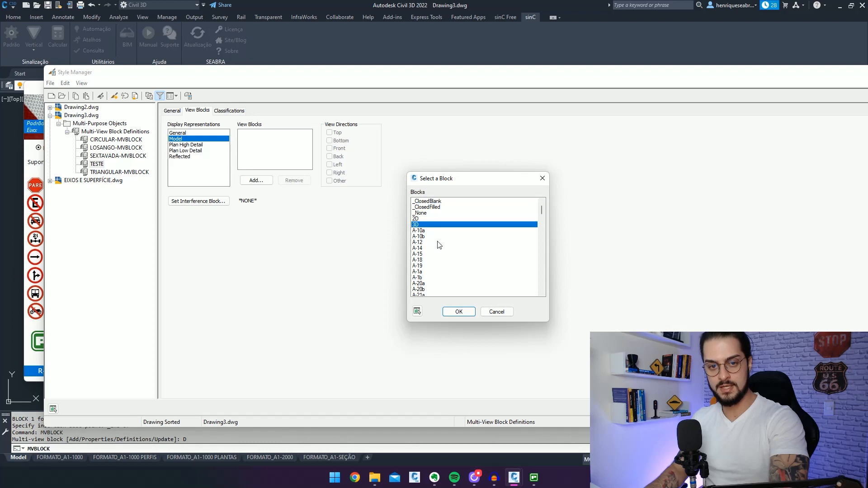
click(458, 311)
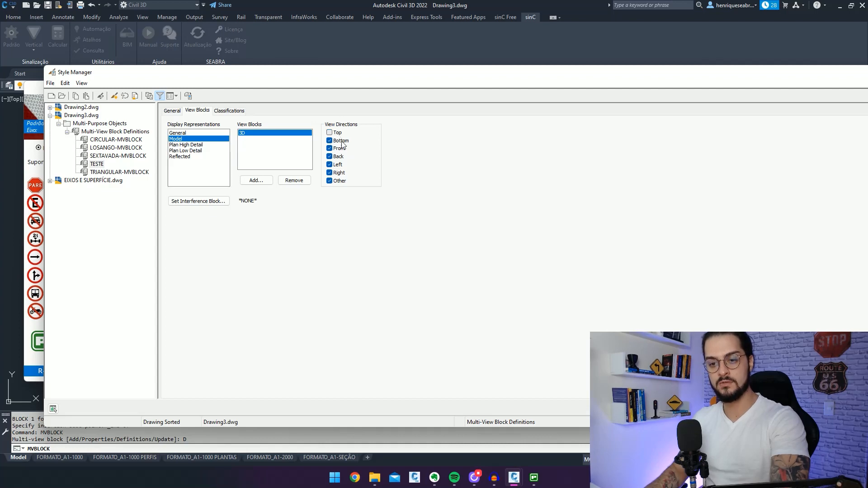
key(Return)
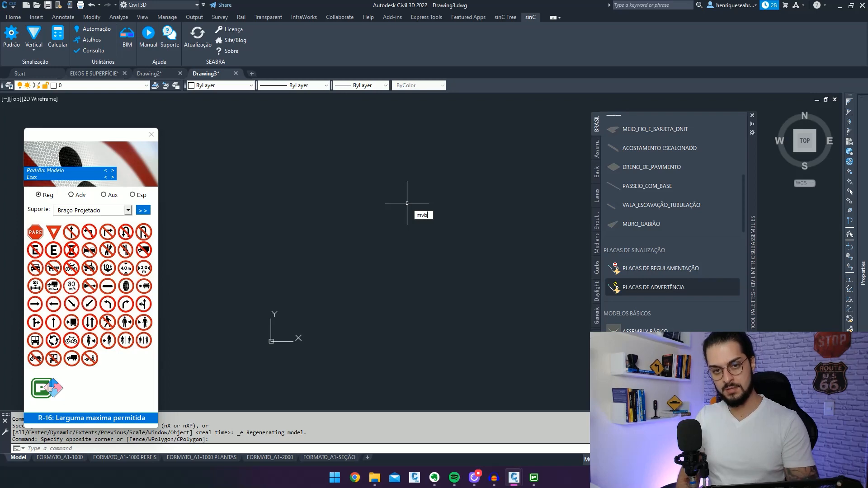
Step: Insert the multi-view block TESTE at a free spot in the empty model space
key(Return)
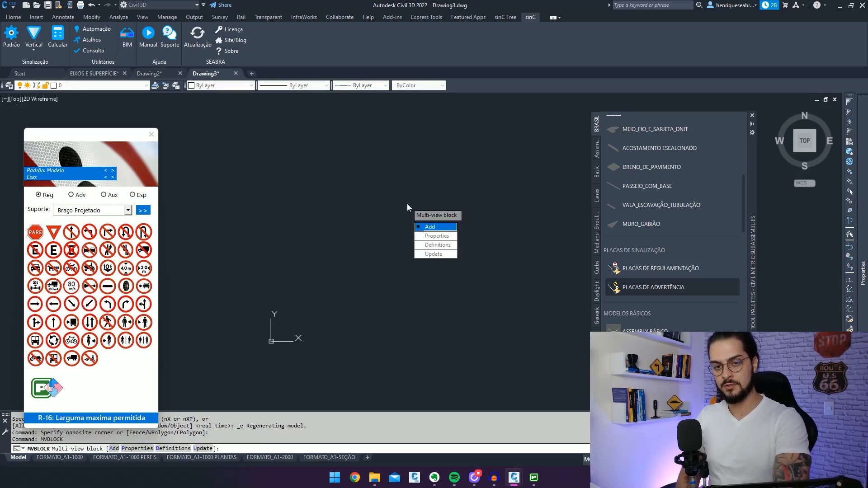
key(Return)
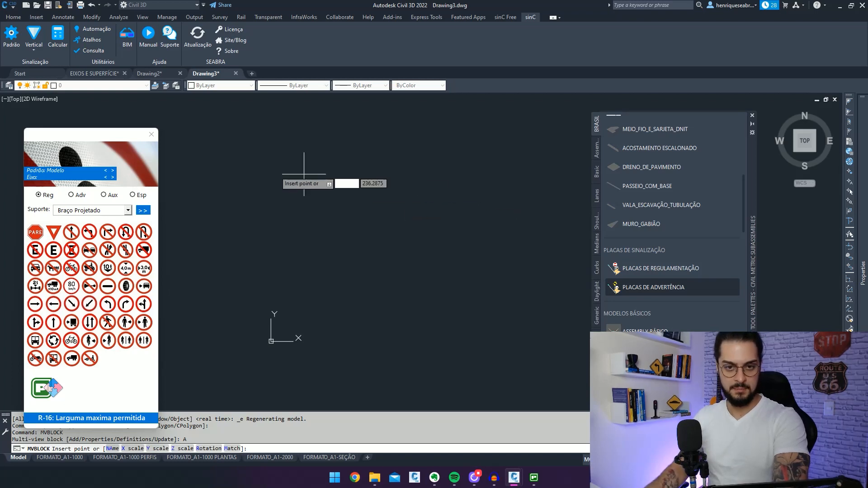
drag(111, 138, 103, 110)
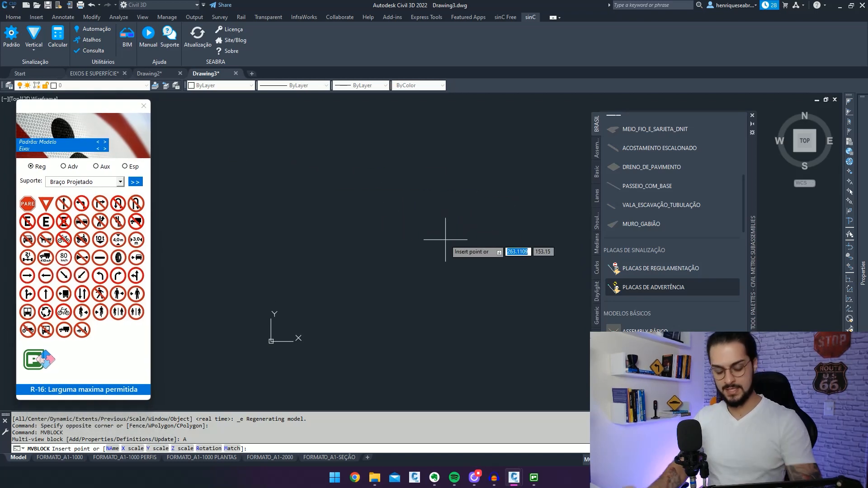
text(na)
key(Return)
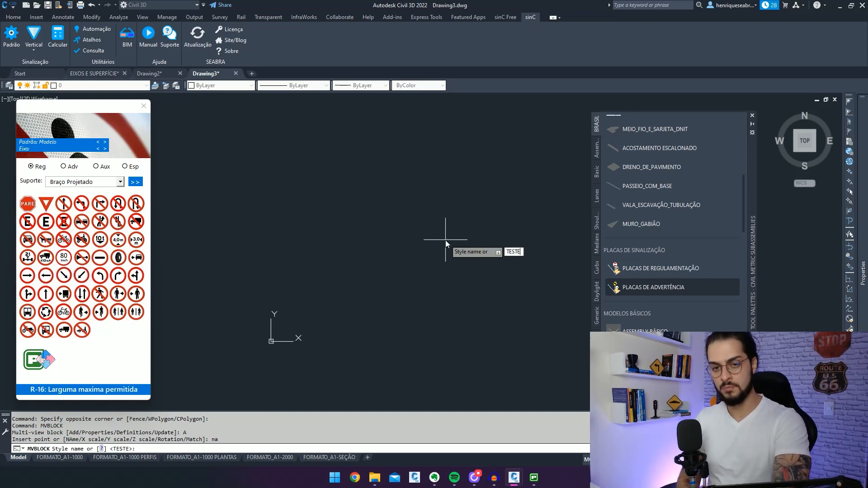
key(Return)
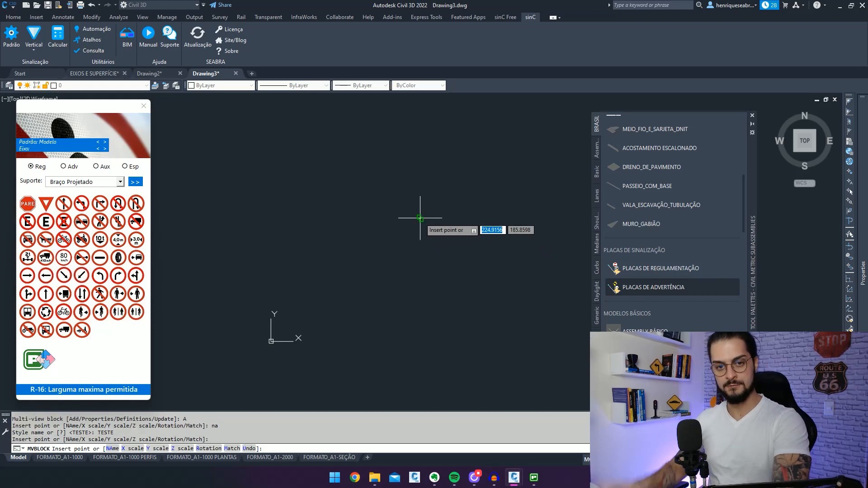
key(Escape)
key(Return)
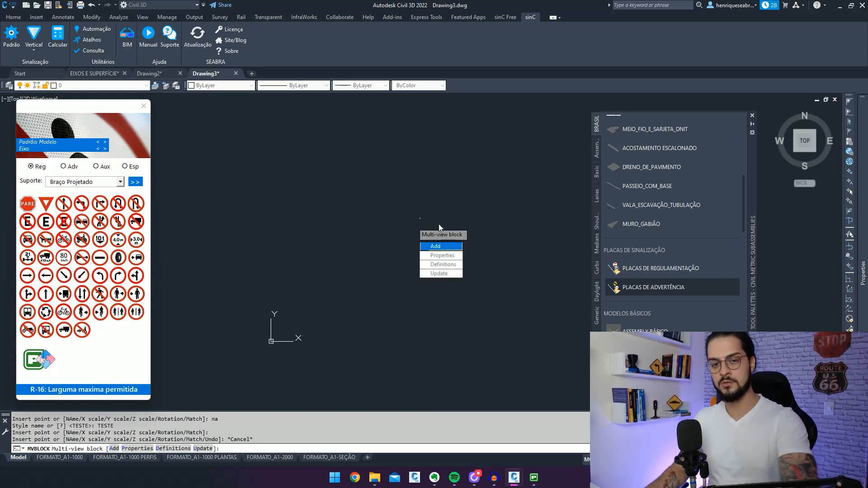
key(Escape)
Step: Set the inserted TESTE multi-view block's X, Y and Z scale to 1 in its properties
click(416, 194)
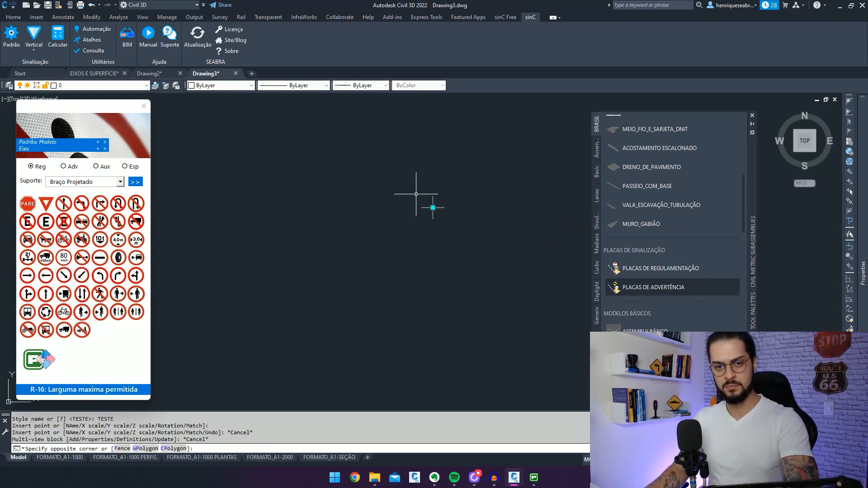
click(389, 208)
key(Return)
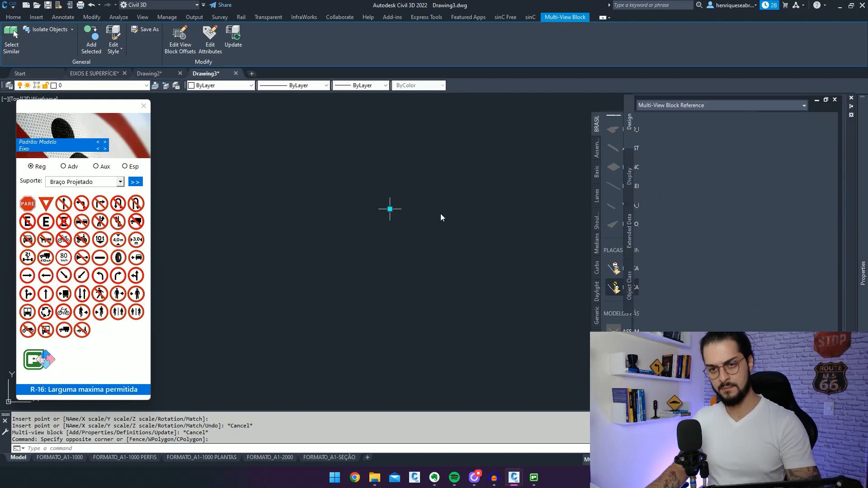
click(749, 179)
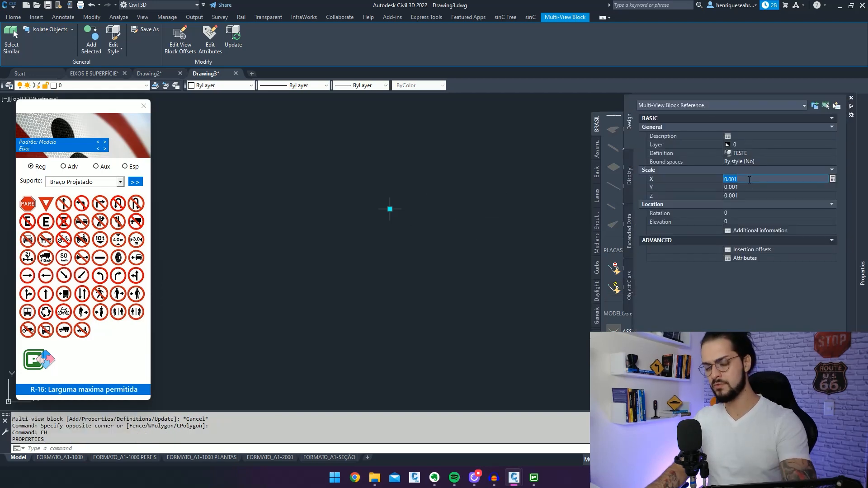
click(748, 187)
text(1)
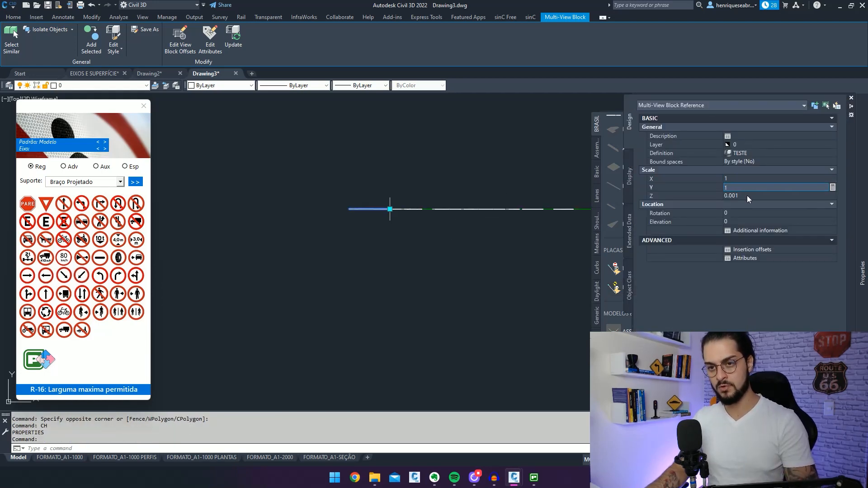
click(745, 195)
text(1)
key(Return)
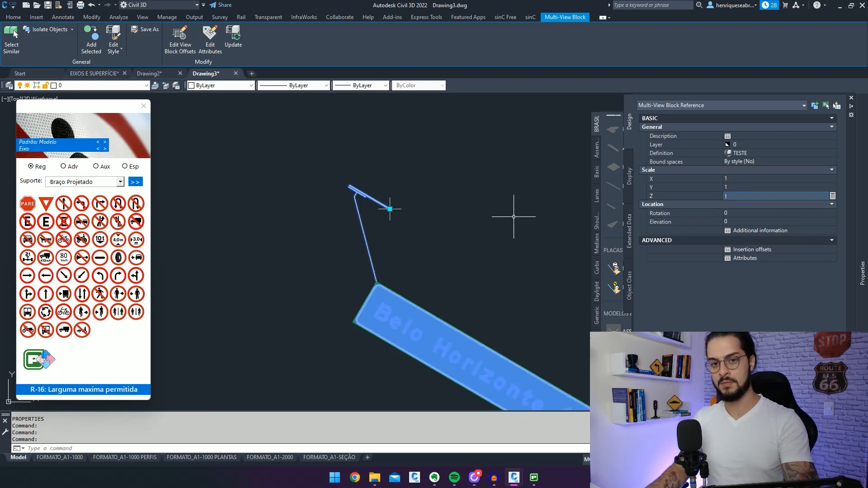
key(Escape)
Step: Examine the rescaled multi-view block's 2D sign, support and label in the Top view
click(392, 330)
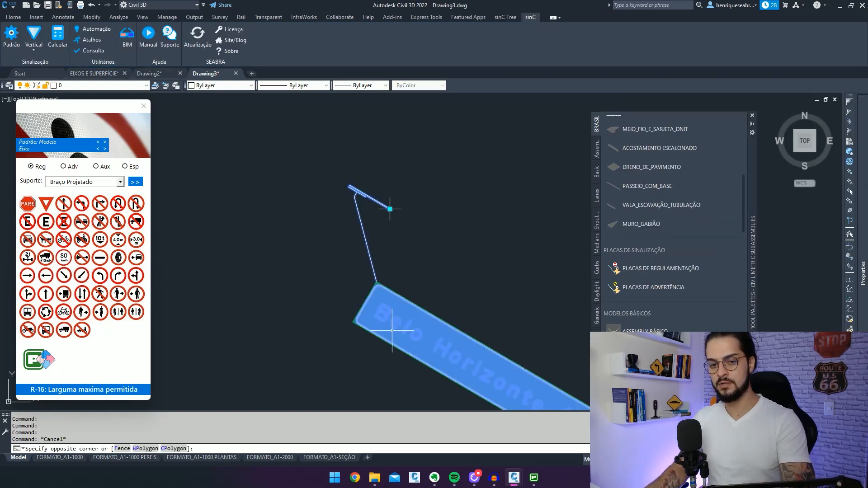
click(364, 195)
scroll(364, 195, down, 2)
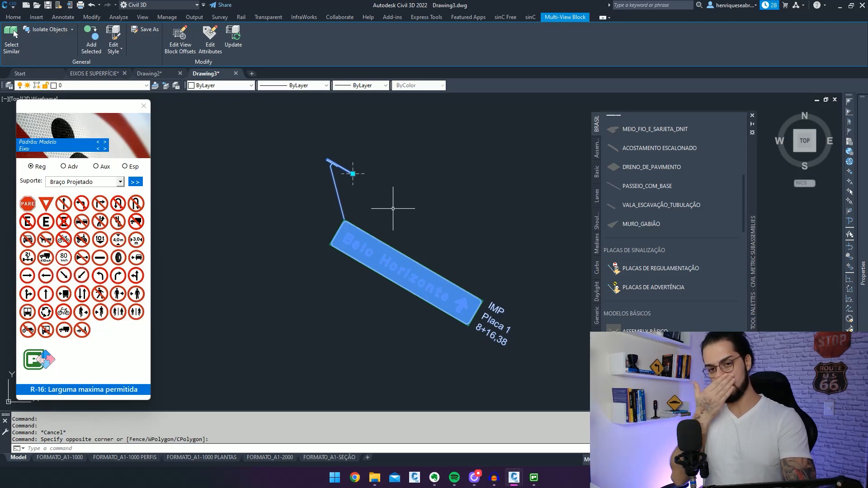
key(Escape)
middle_drag(393, 208, 376, 211)
click(422, 250)
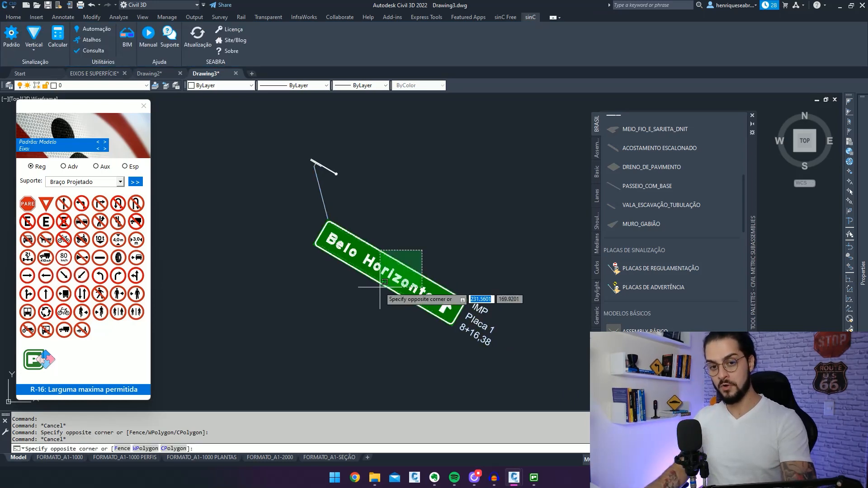
click(384, 282)
key(Escape)
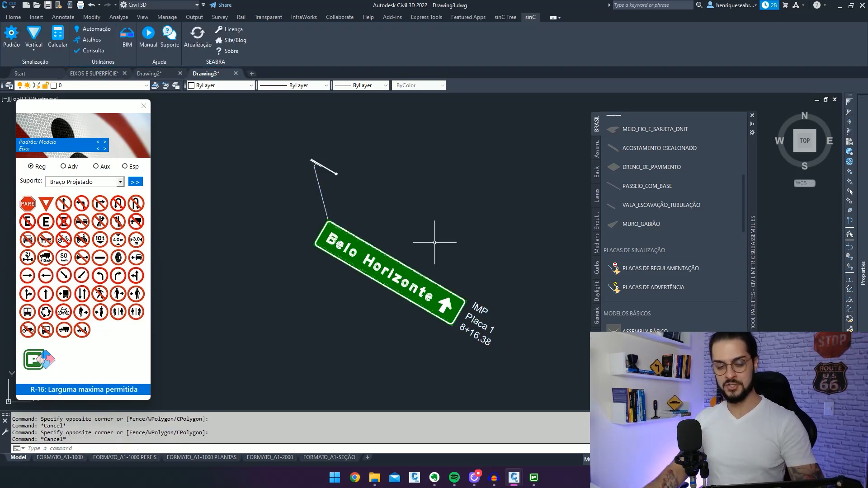
middle_drag(437, 240, 425, 233)
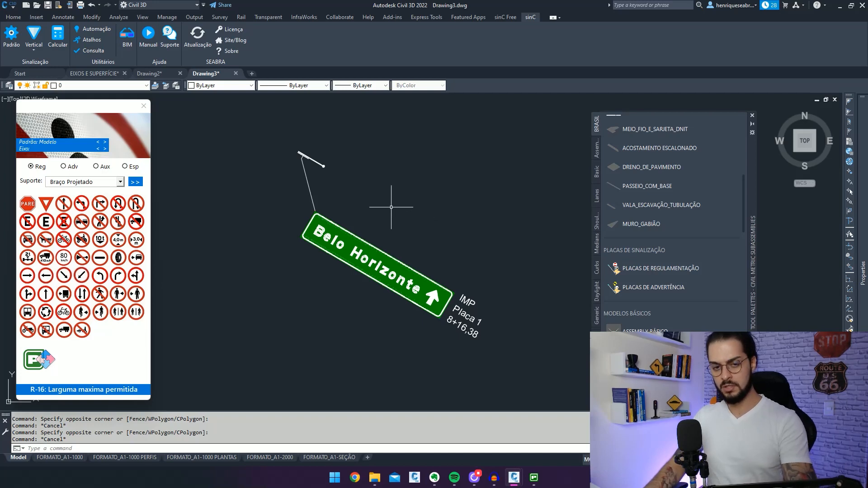
scroll(389, 201, down, 3)
scroll(427, 188, up, 5)
middle_drag(427, 188, 359, 165)
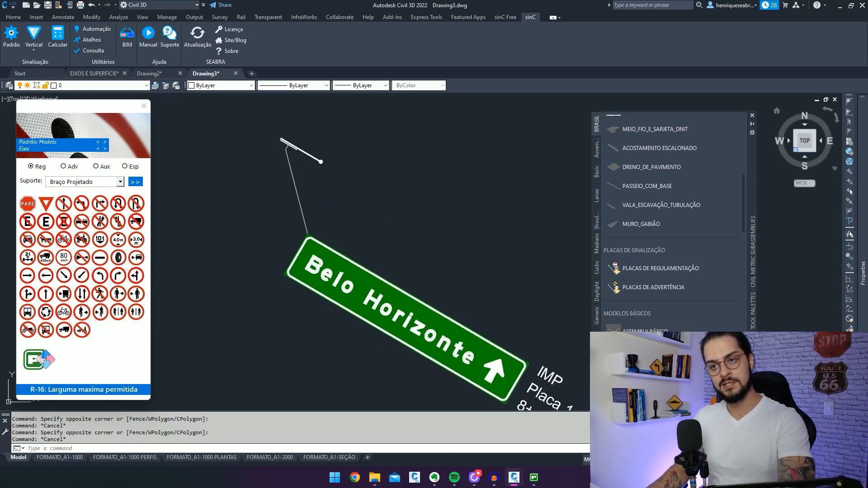
Step: Close the traffic-sign library window and examine the sign's 3D representation from SW Isometric in the Shaded visual style
click(796, 150)
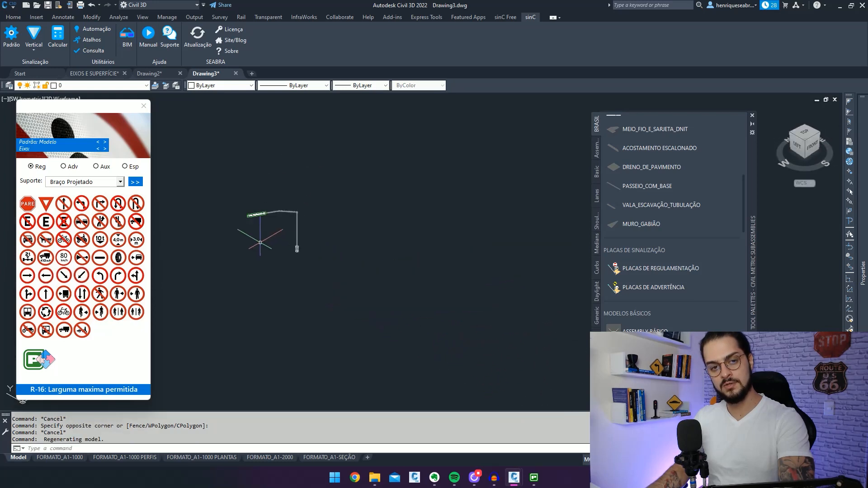
scroll(235, 215, up, 5)
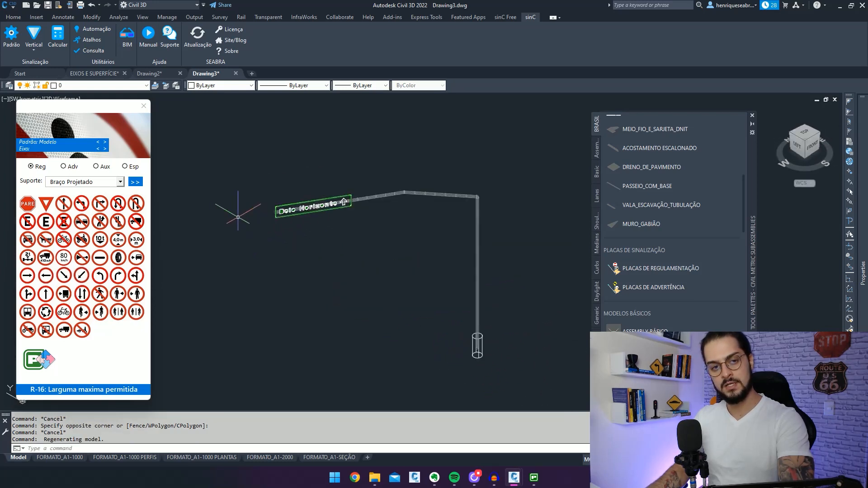
middle_drag(320, 256, 237, 251)
click(144, 105)
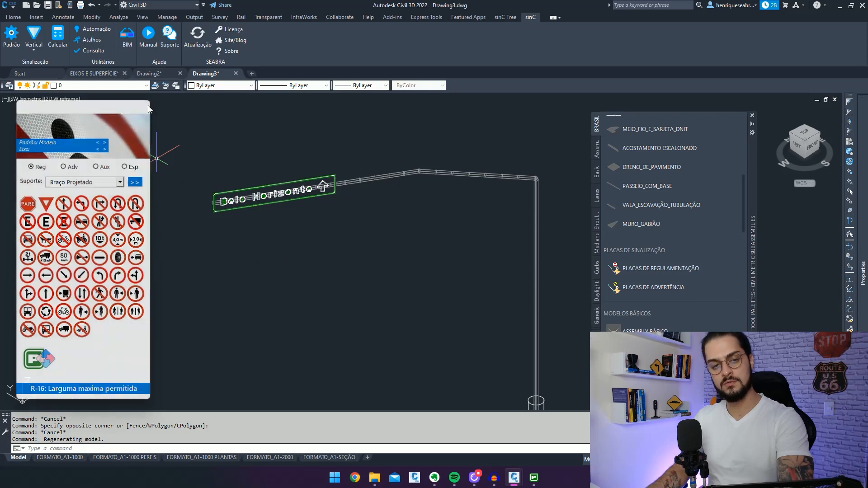
click(67, 98)
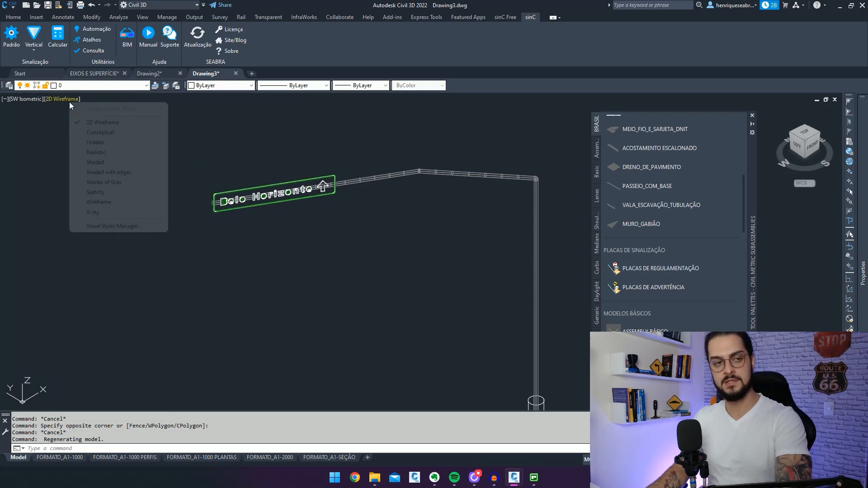
click(116, 162)
middle_drag(326, 261, 325, 231)
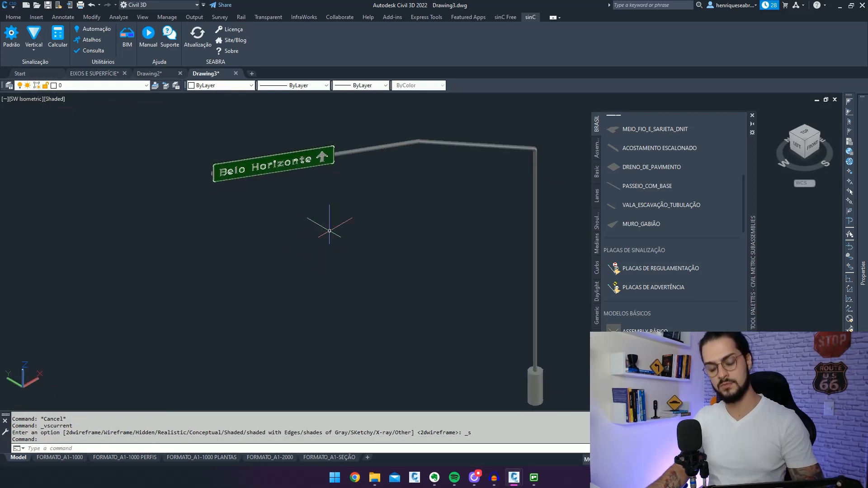
mouse_move(343, 271)
shift+middle_down()
mouse_move(502, 277)
mouse_move(540, 250)
mouse_move(357, 287)
mouse_move(351, 259)
shift+middle_up()
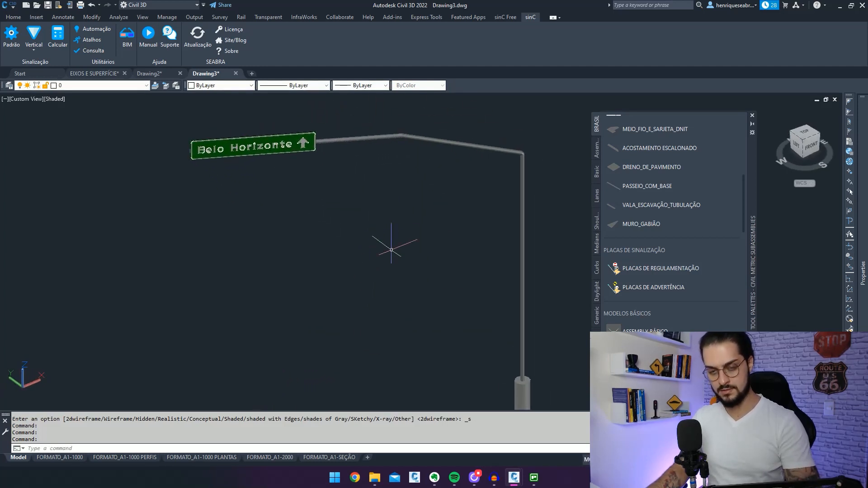
middle_drag(515, 214, 493, 204)
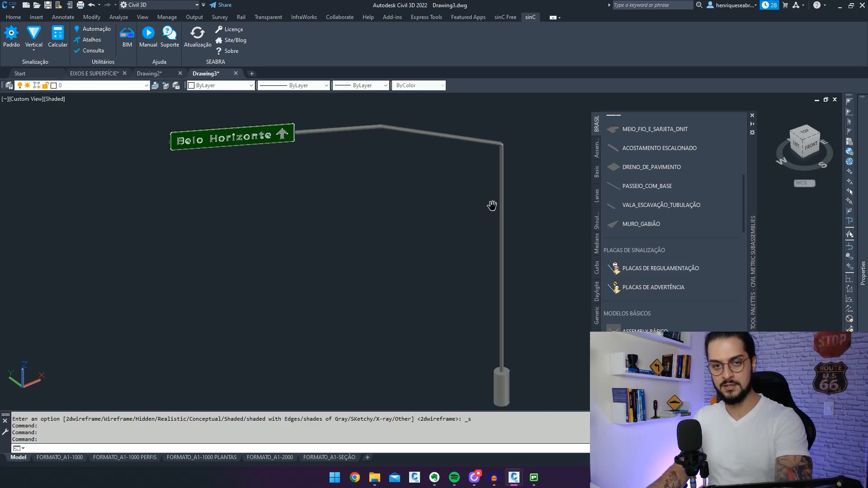
Step: Return to the 2D Wireframe visual style and the Top view to examine the 2D representation of the sign
click(62, 104)
click(77, 121)
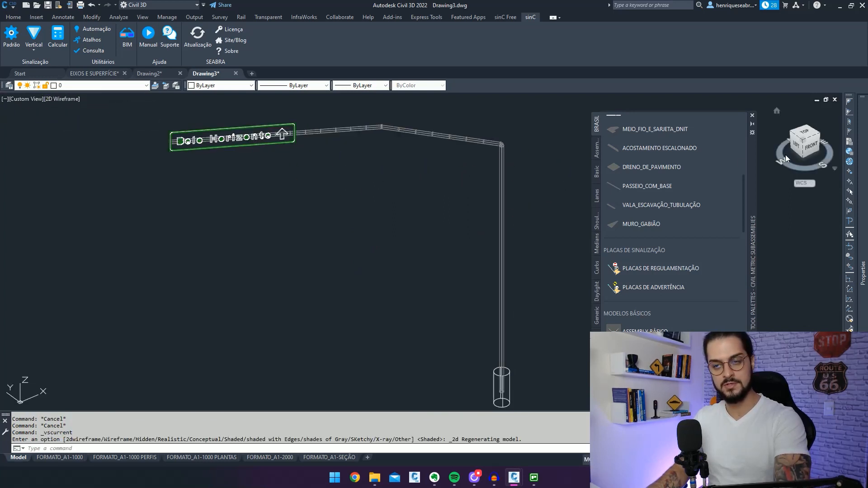
click(810, 137)
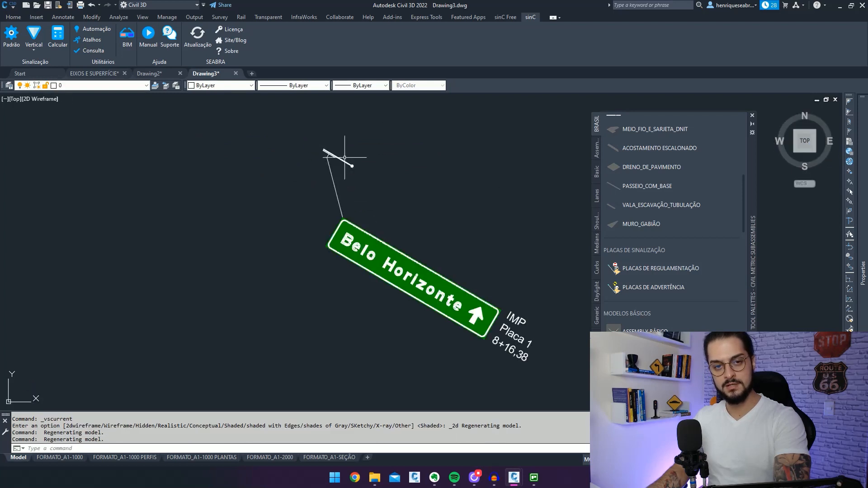
scroll(357, 150, up, 3)
mouse_move(430, 293)
middle_down()
mouse_move(405, 227)
mouse_move(345, 208)
middle_up()
scroll(405, 227, down, 2)
scroll(390, 226, down, 2)
middle_drag(428, 245, 413, 244)
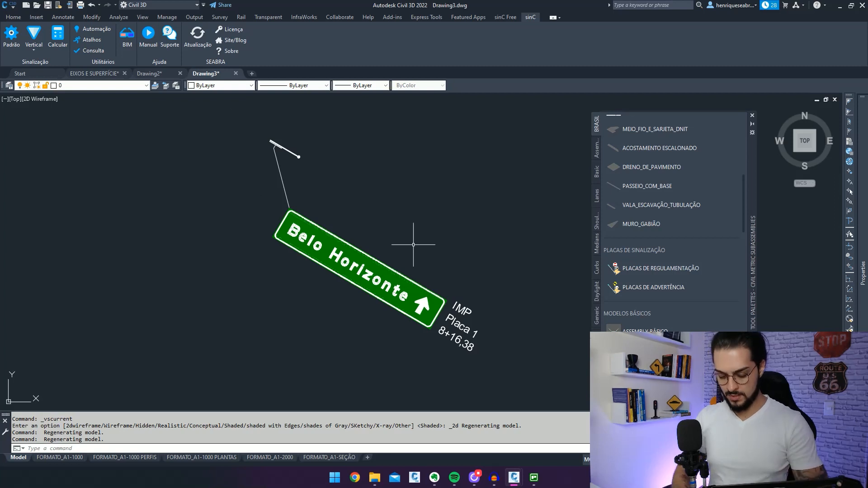
Step: Review the view blocks and view directions of TESTE's General and Model display representations in the multi-view block definitions
text(MVB)
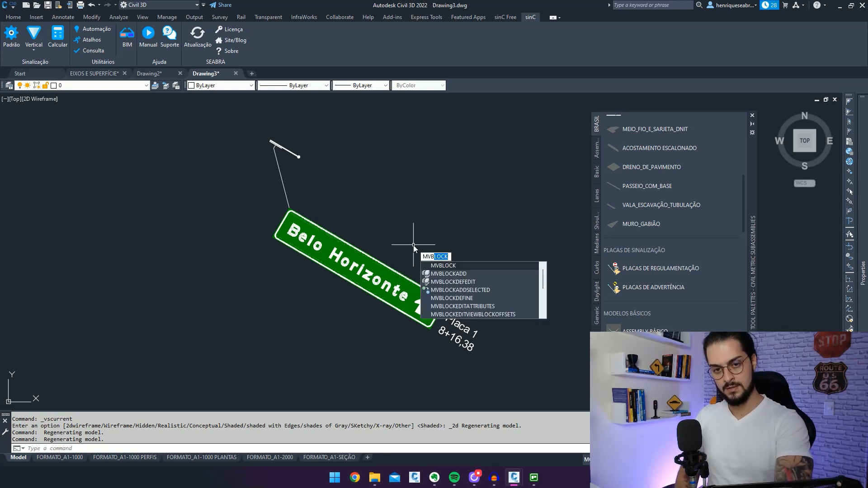
key(Return)
text(D)
key(Return)
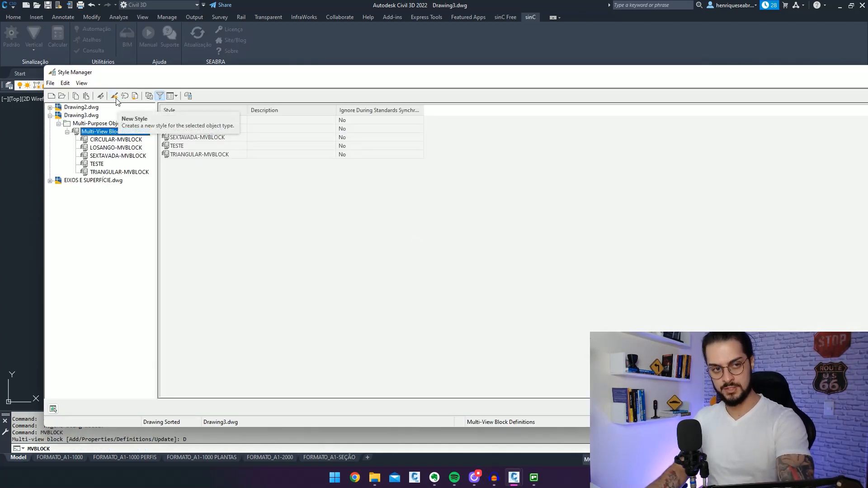
click(104, 165)
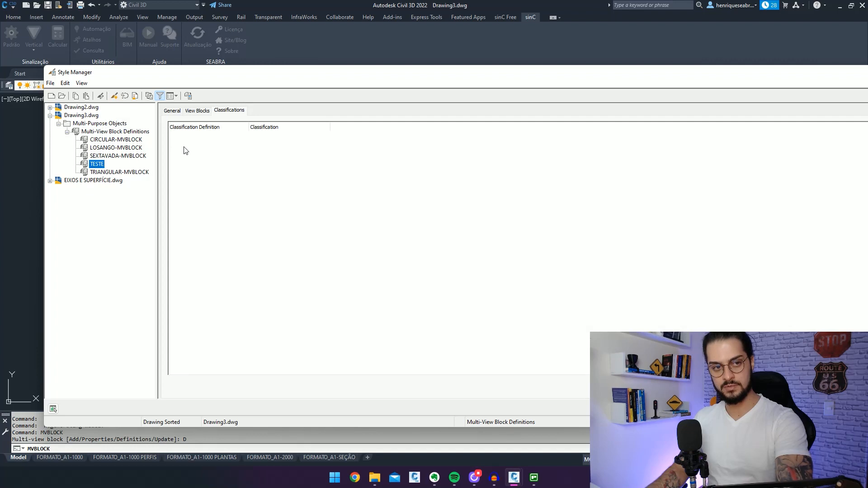
click(197, 111)
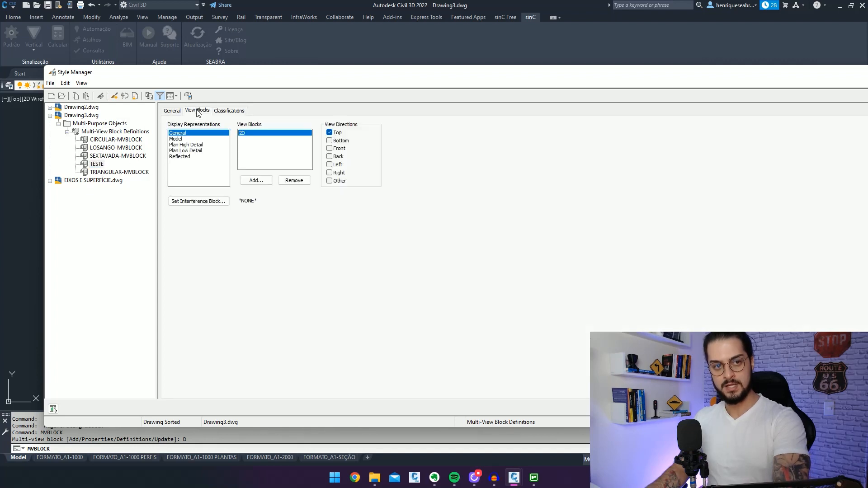
click(184, 140)
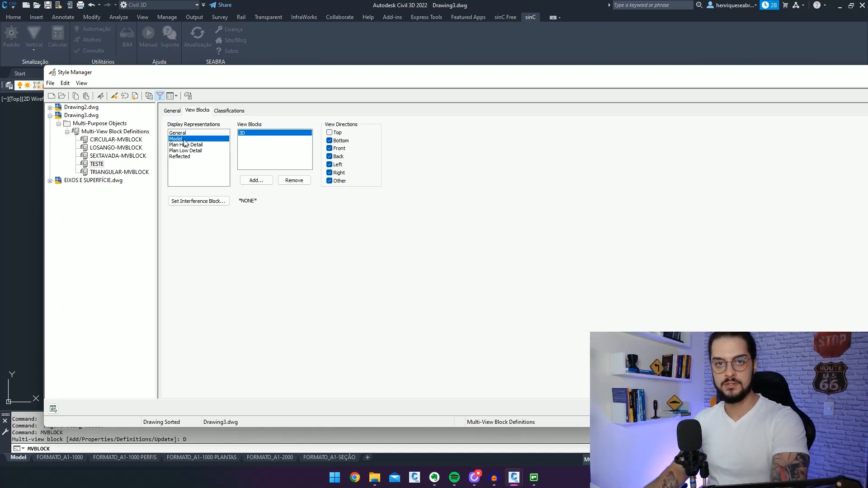
click(191, 134)
click(193, 139)
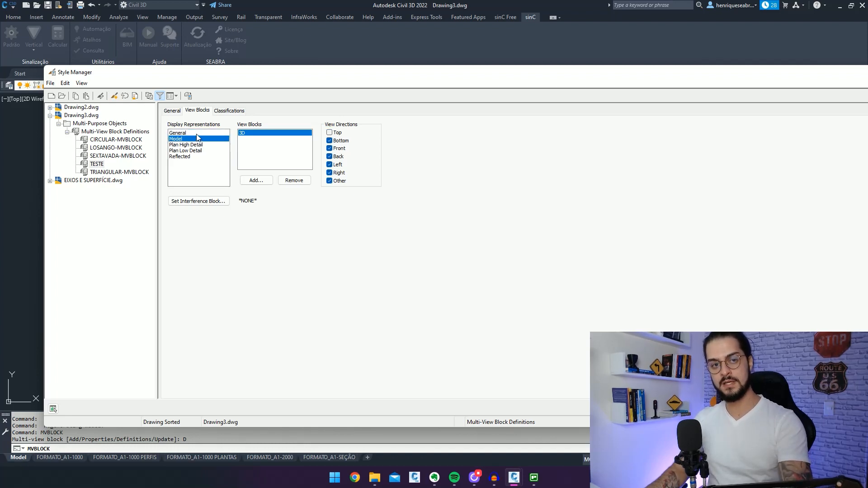
click(196, 134)
click(198, 139)
click(199, 134)
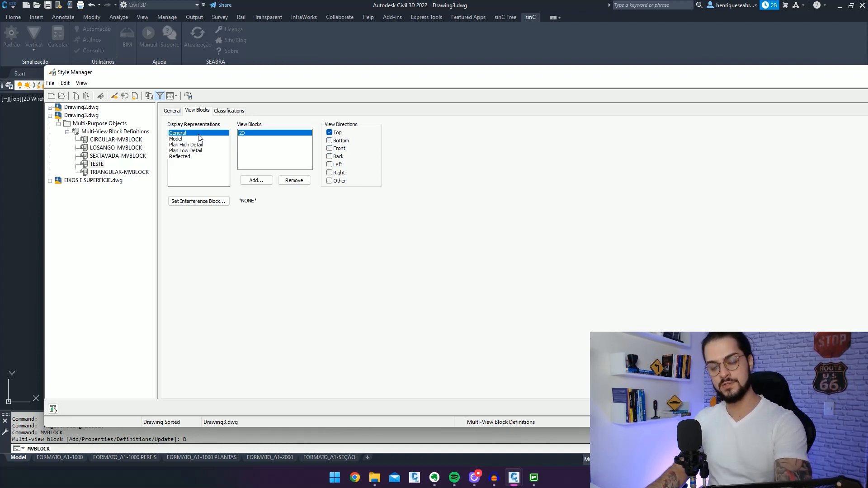
click(186, 139)
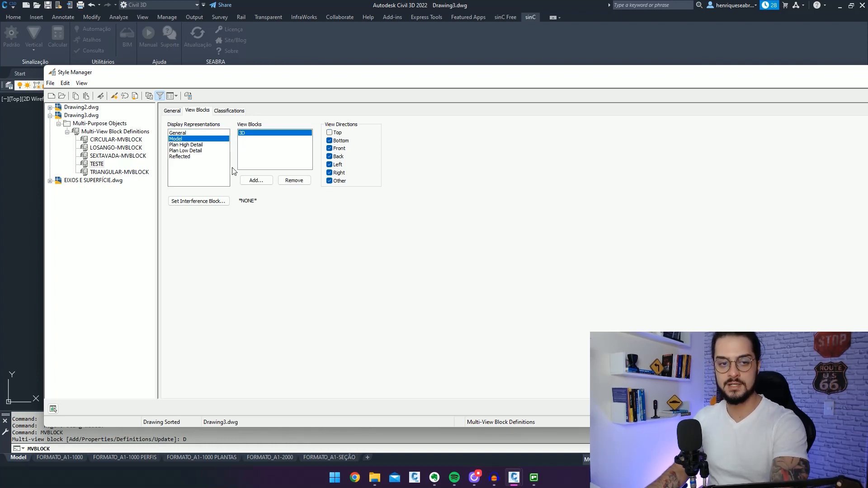
drag(807, 79, 616, 79)
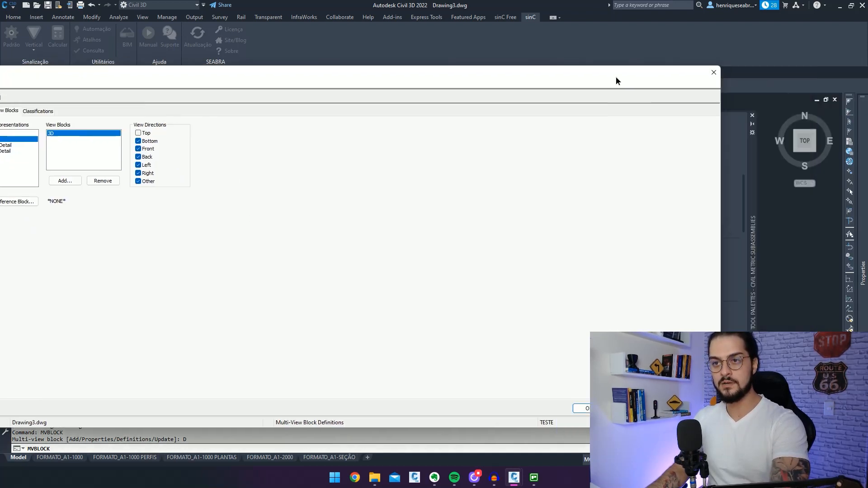
click(710, 79)
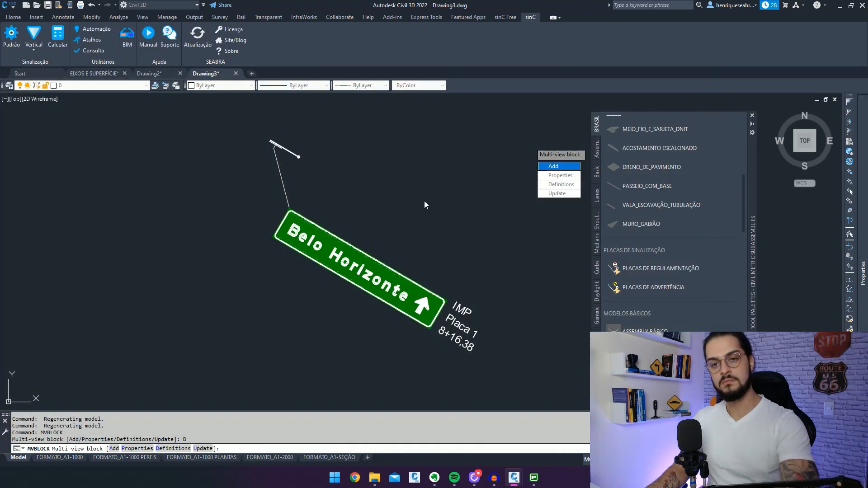
key(Escape)
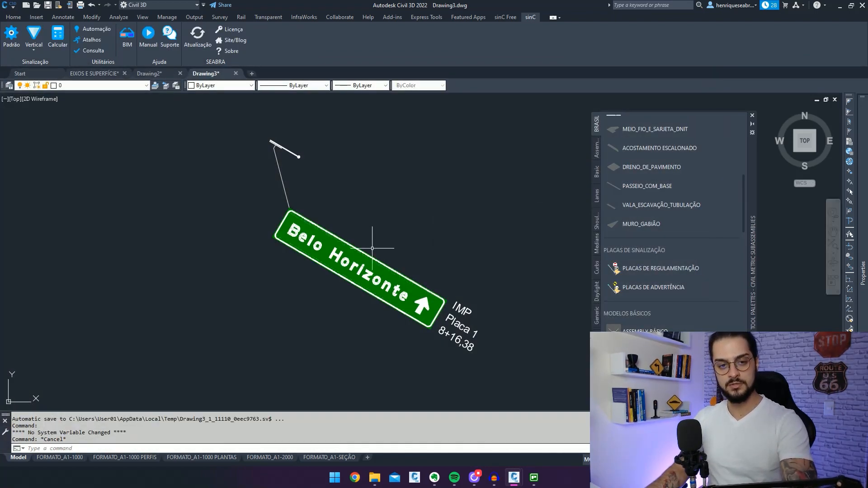
Step: Define a block named MEUMVB from the Belo Horizonte multi-view block, with its base point at the end of the support
click(372, 248)
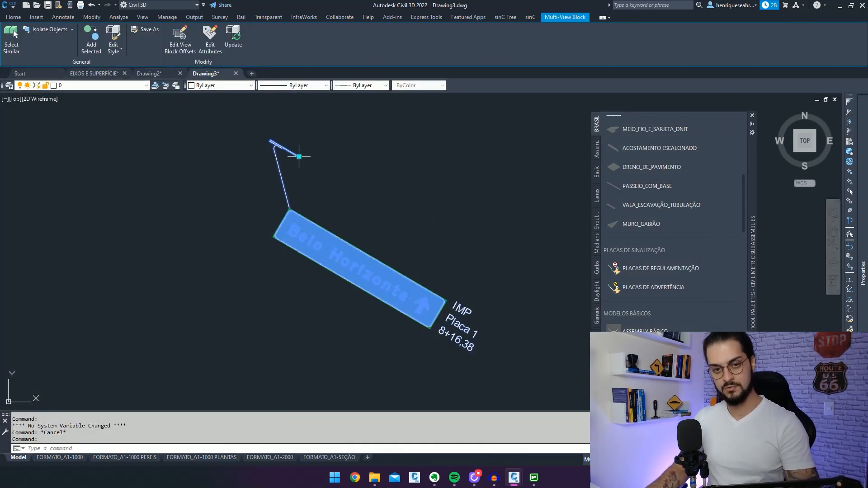
text(b)
key(Return)
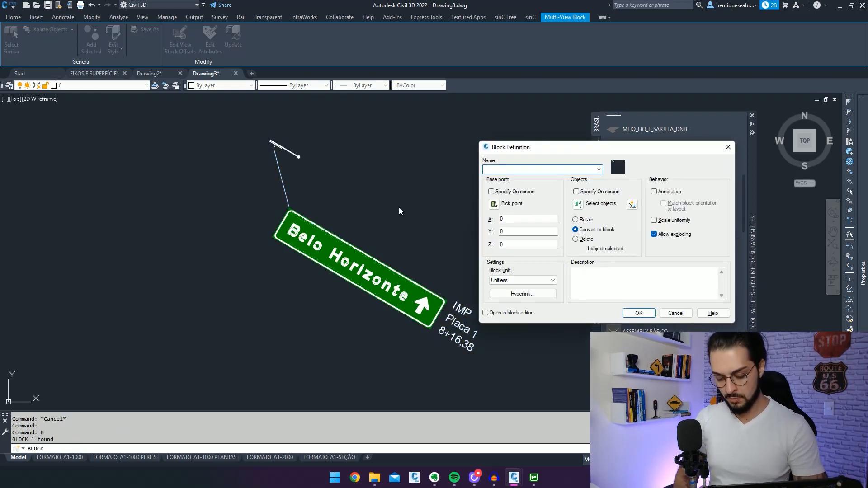
text(ME)
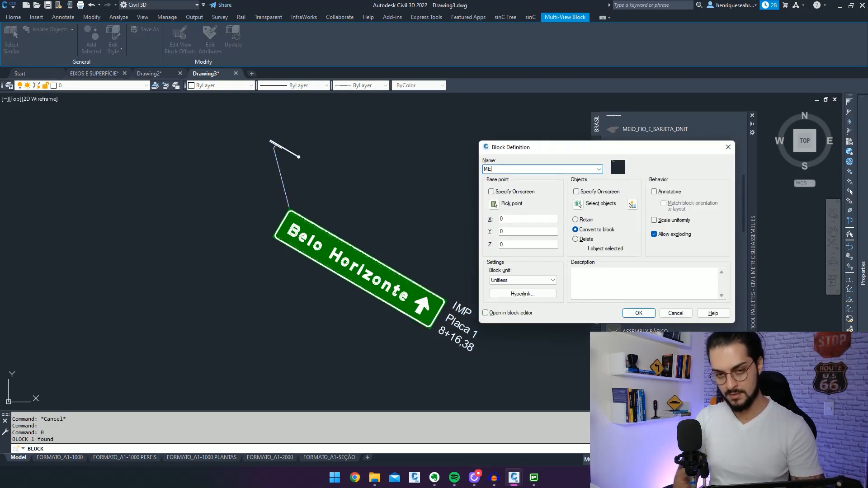
text(UMVB)
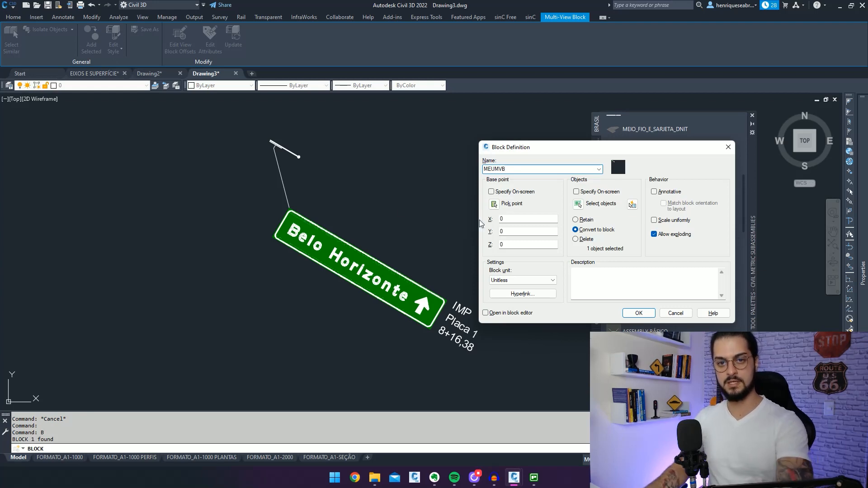
key(alt+k)
click(298, 156)
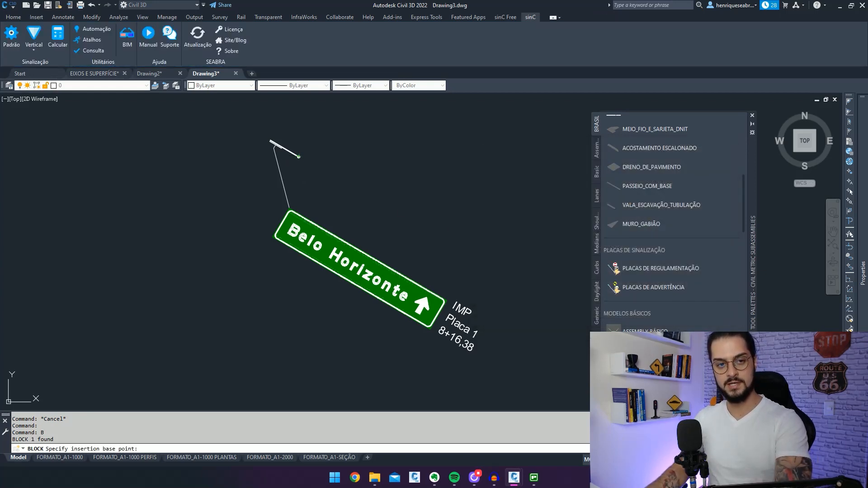
click(635, 313)
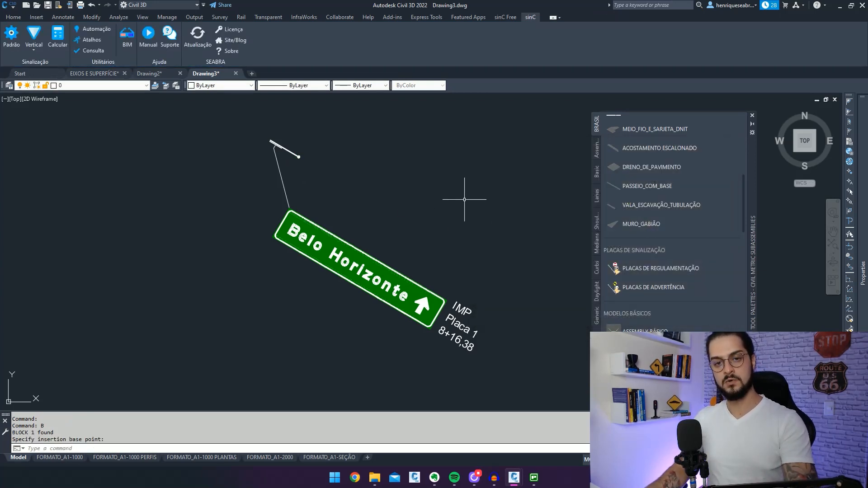
Step: Find the MEUMVB block among the current drawing's blocks and insert one instance in an empty area
scroll(373, 229, down, 10)
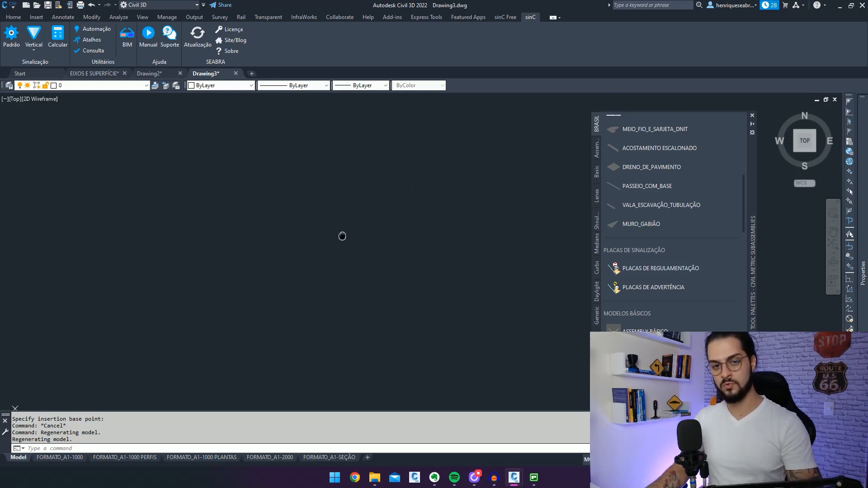
key(Return)
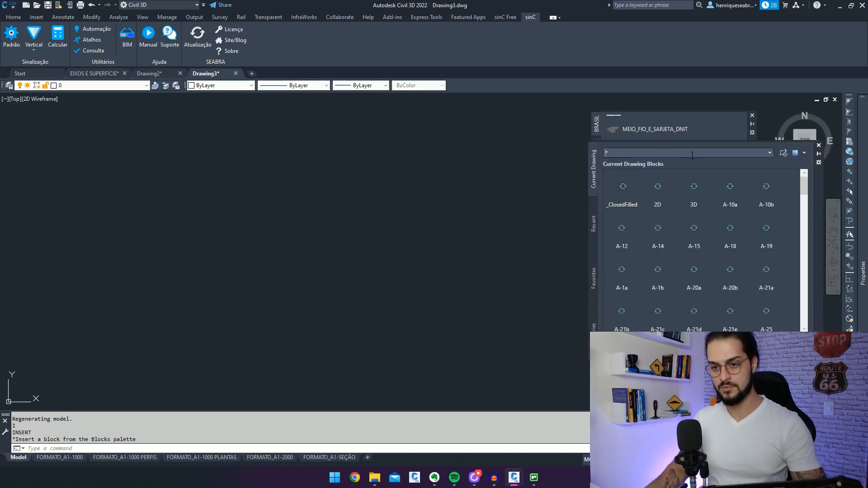
text(MEU)
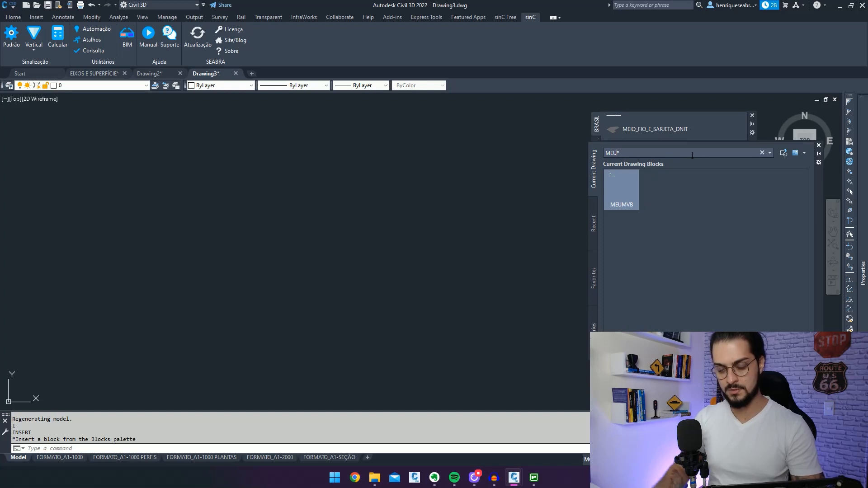
click(627, 192)
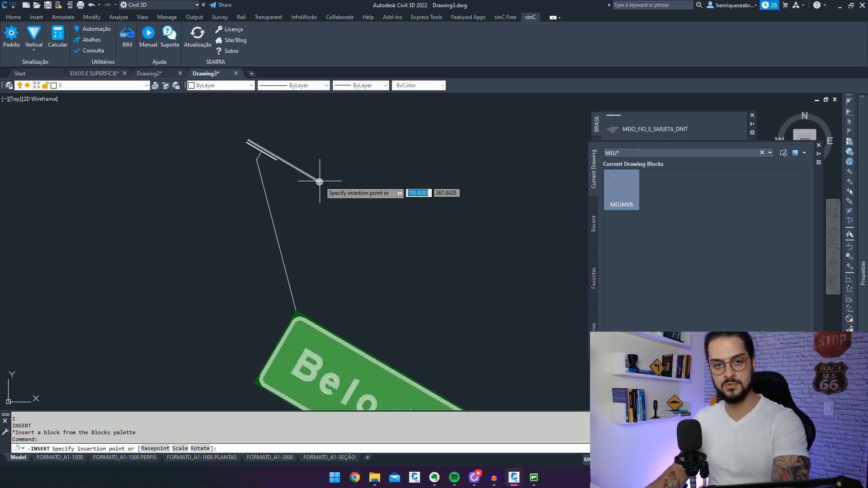
scroll(325, 177, down, 3)
middle_drag(329, 174, 330, 185)
scroll(333, 174, up, 6)
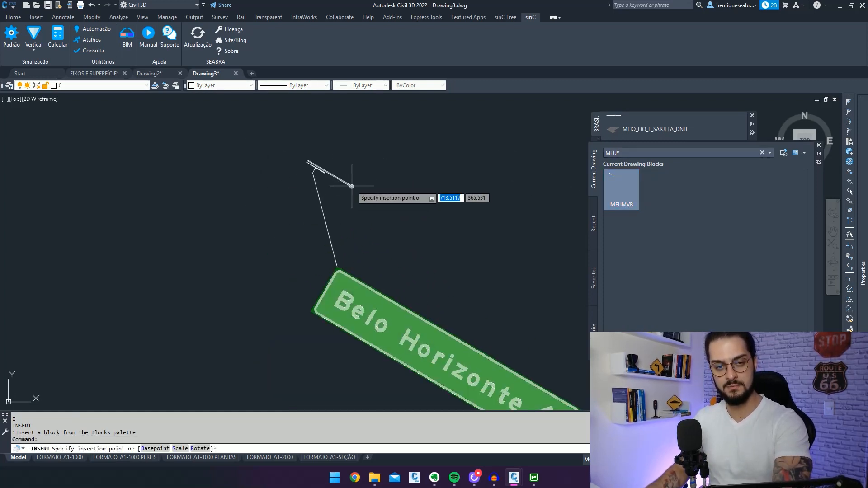
click(328, 170)
scroll(398, 217, down, 3)
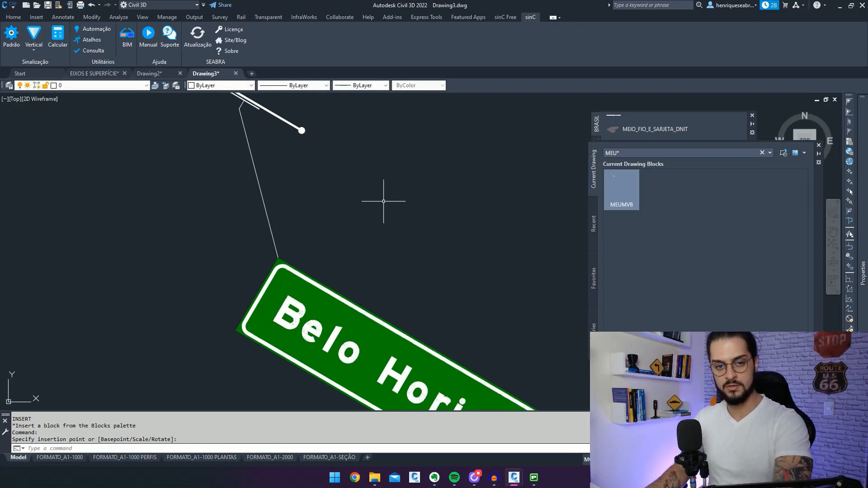
scroll(390, 205, down, 2)
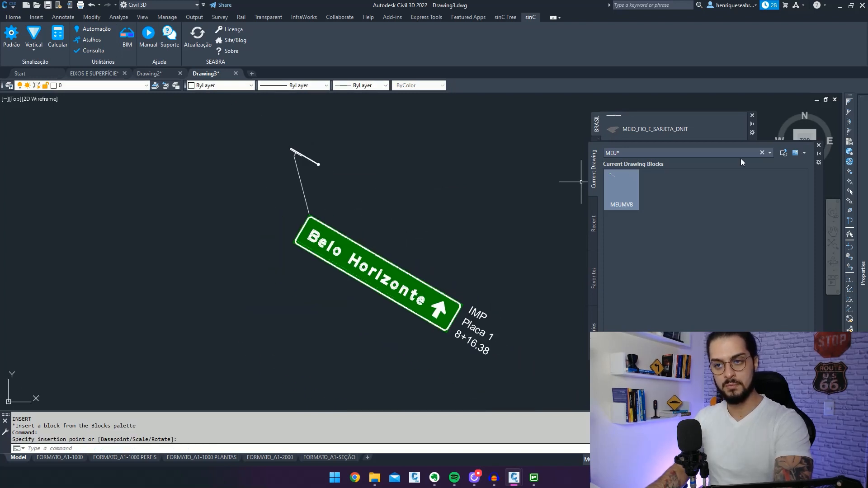
Step: Move the Blocks palette off the ViewCube and examine the inserted MEUMVB block's 3D representation from SW Isometric and an orbited view
click(766, 117)
click(765, 118)
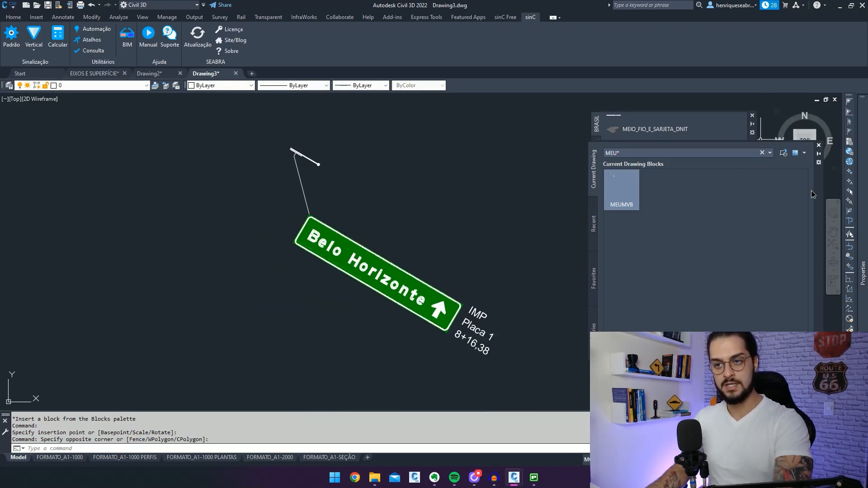
drag(812, 195, 766, 194)
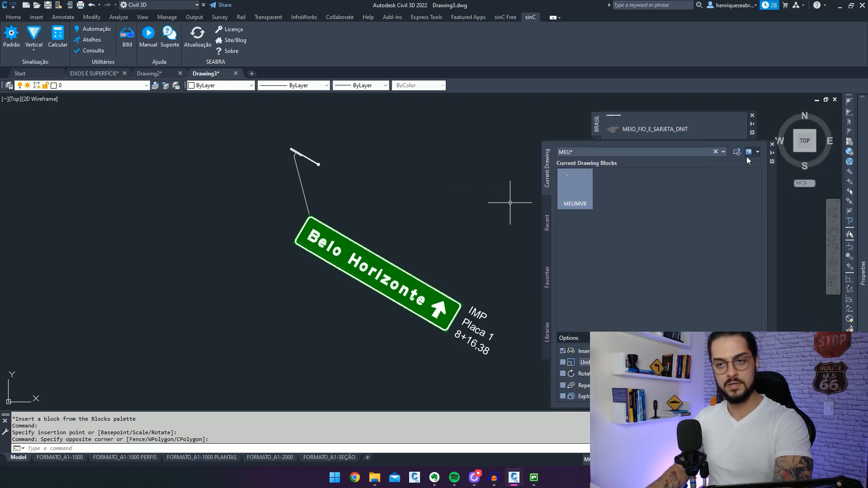
click(795, 149)
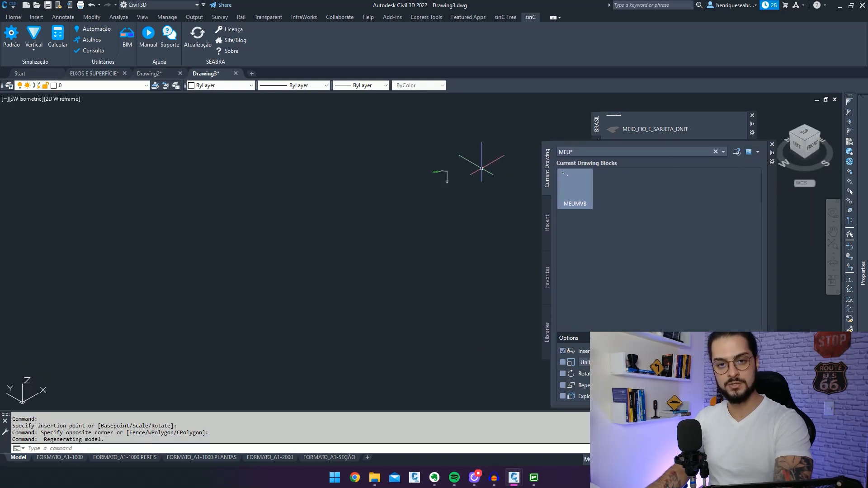
scroll(445, 180, up, 4)
middle_drag(351, 234, 316, 228)
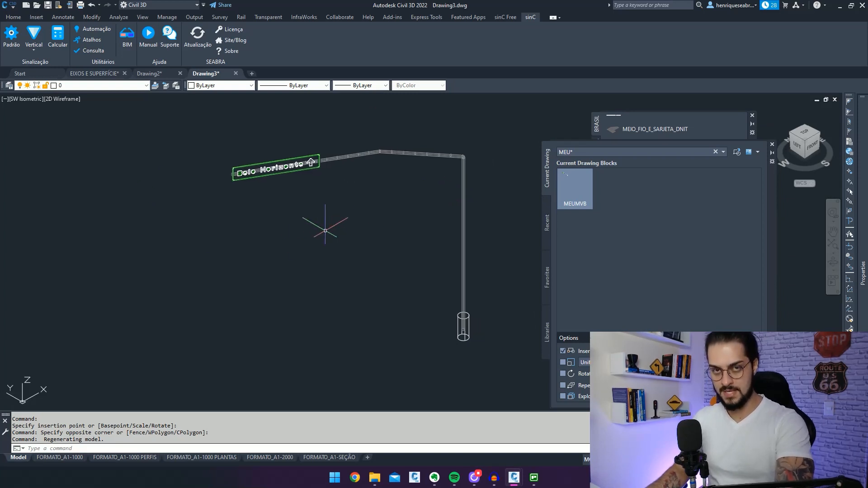
scroll(325, 231, down, 2)
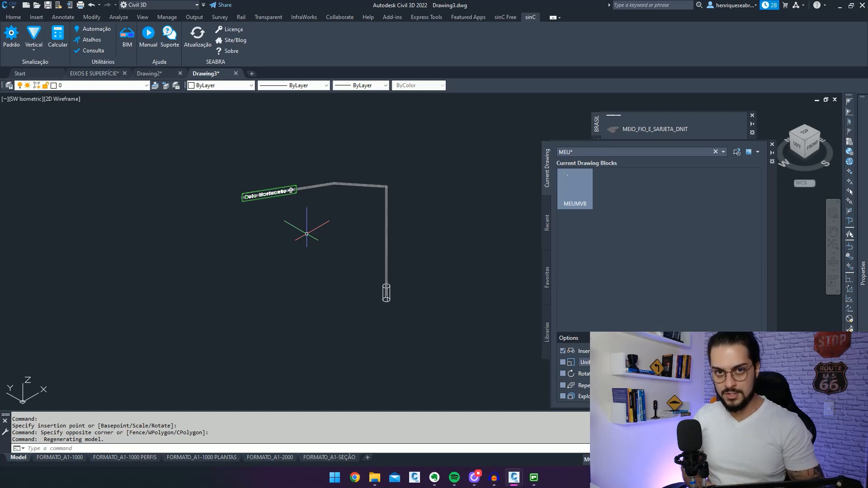
shift+middle_drag(405, 186, 392, 263)
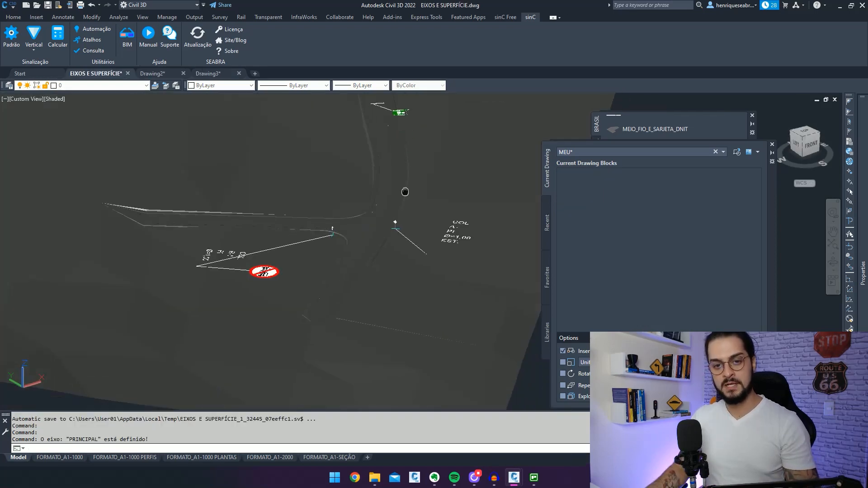
Step: In Drawing3's Top view, copy the MEUMVB block to the clipboard with its base point at the end of the support
key(Escape)
click(418, 170)
click(205, 73)
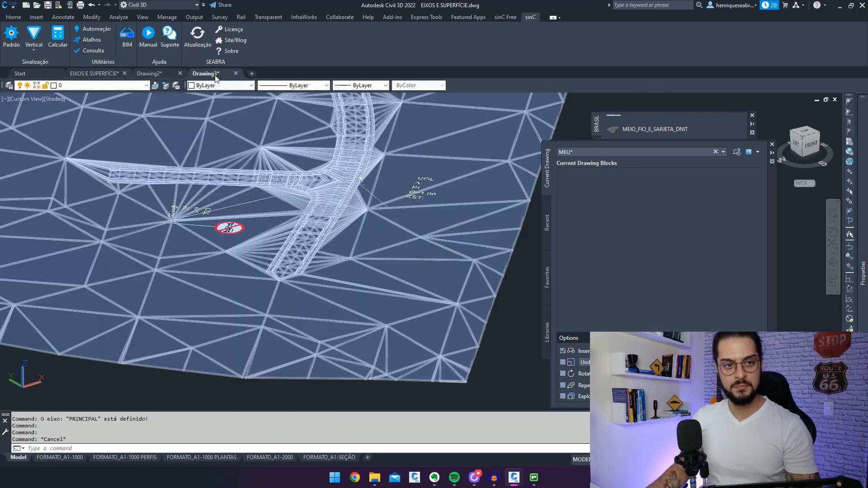
click(813, 140)
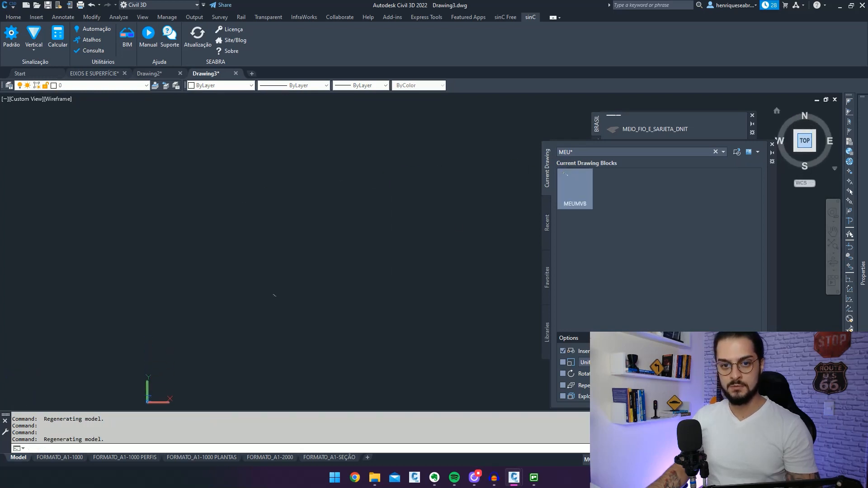
middle_drag(290, 287, 198, 334)
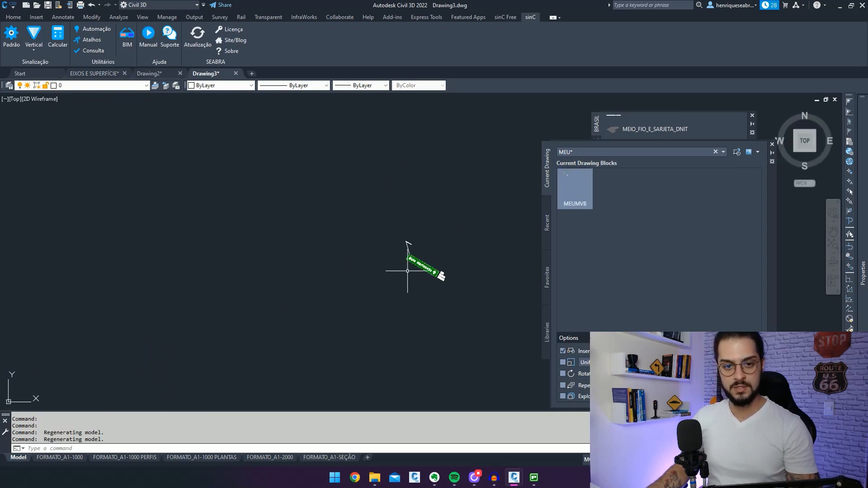
scroll(407, 271, up, 5)
click(384, 257)
key(ctrl+shift+c)
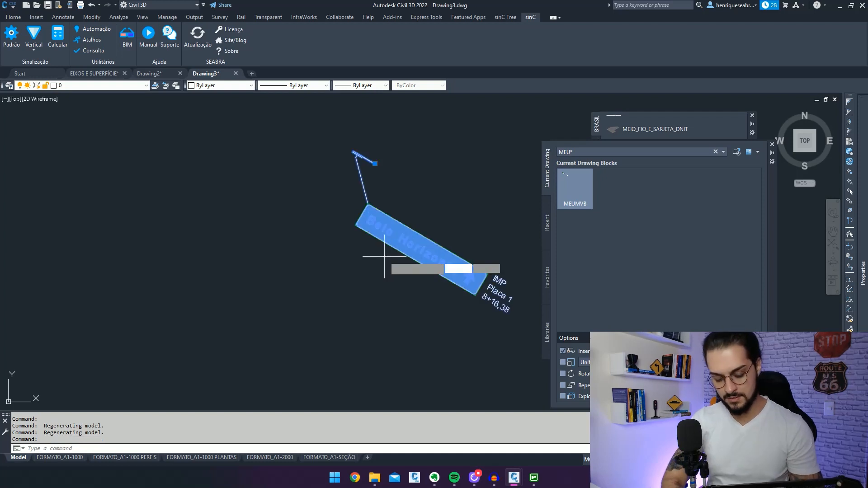
click(374, 163)
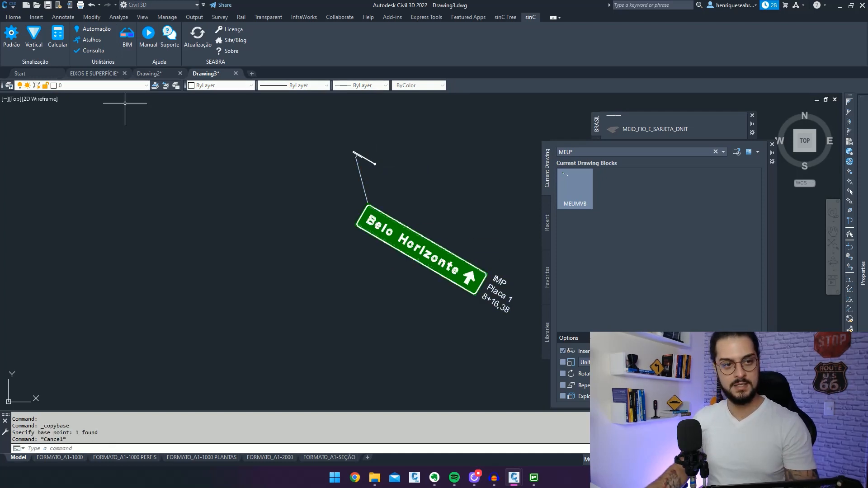
Step: Switch to the EIXOS E SUPERFÍCIE drawing and display it from the Top in the 2D Wireframe visual style, regenerating the model
click(96, 73)
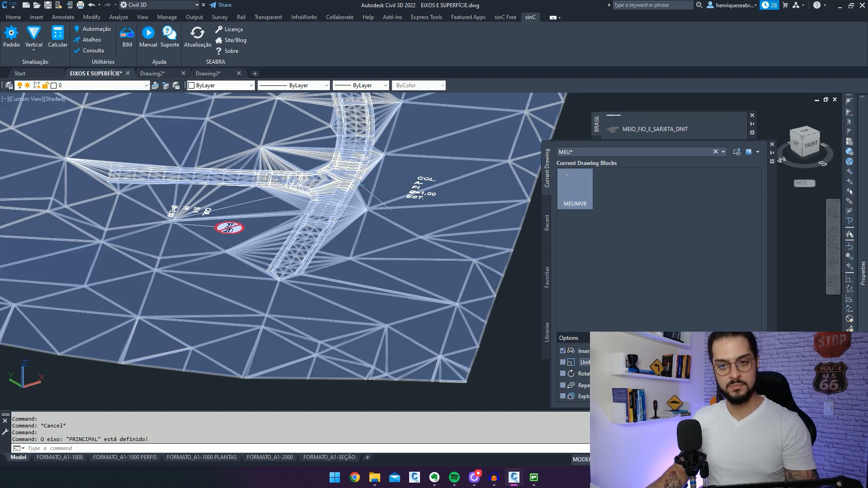
click(804, 131)
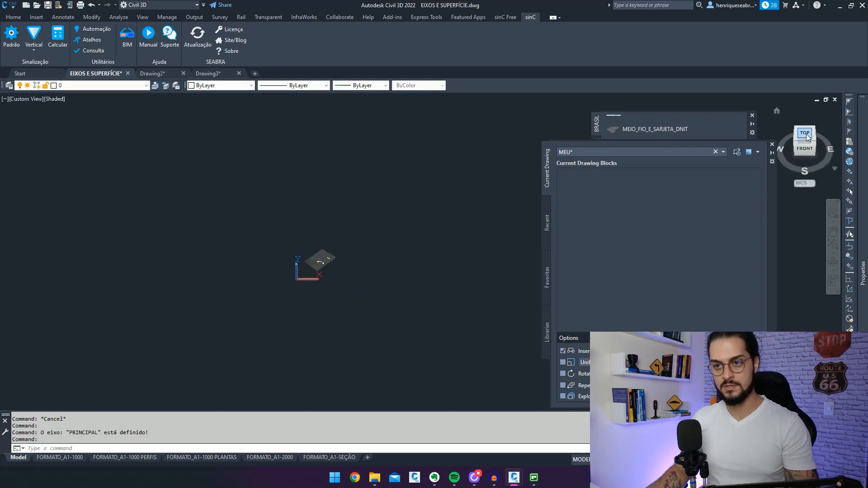
scroll(332, 271, up, 12)
key(Escape)
text(R)
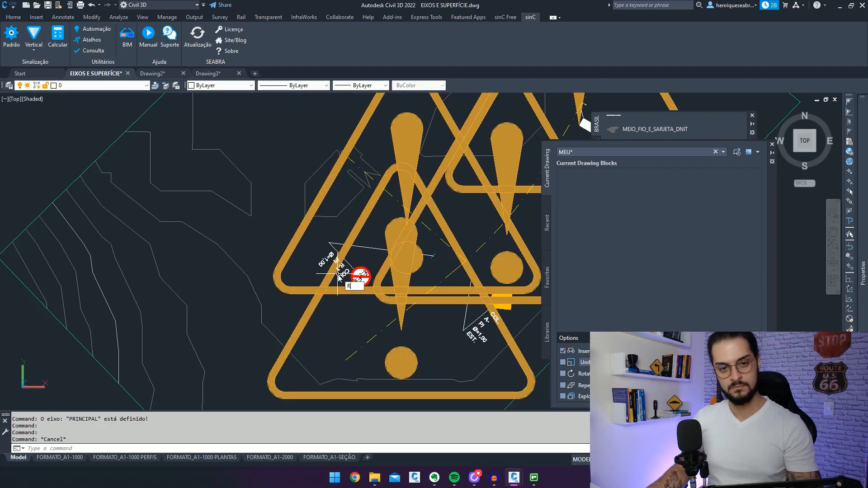
middle_drag(361, 276, 274, 311)
click(33, 99)
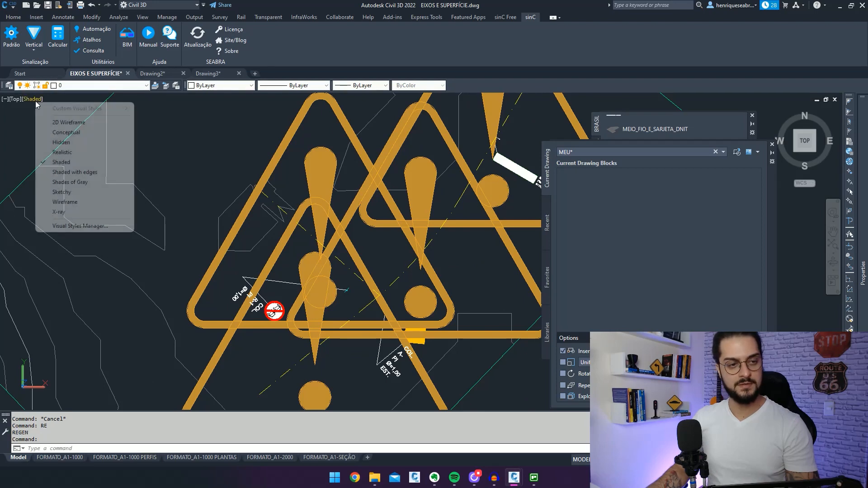
click(68, 120)
scroll(435, 203, up, 6)
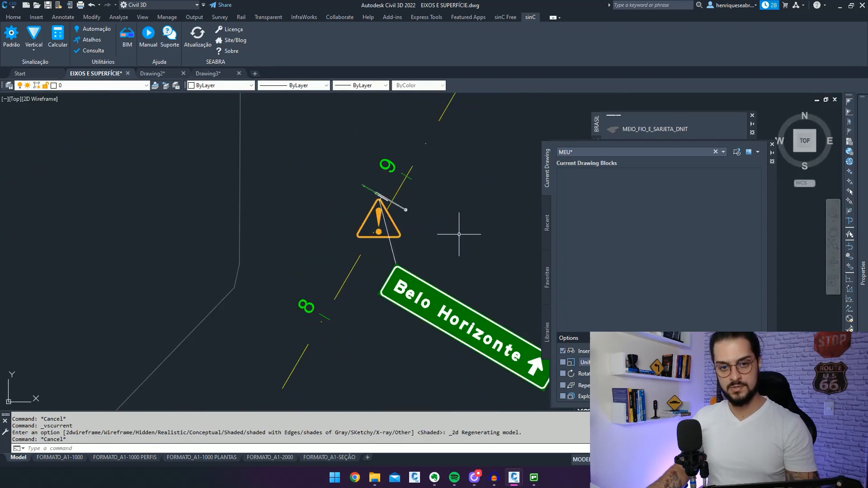
Step: Erase the existing Belo Horizonte sign and its support between stations 8 and 9 of the alignment
click(464, 266)
click(433, 324)
text(e)
key(space)
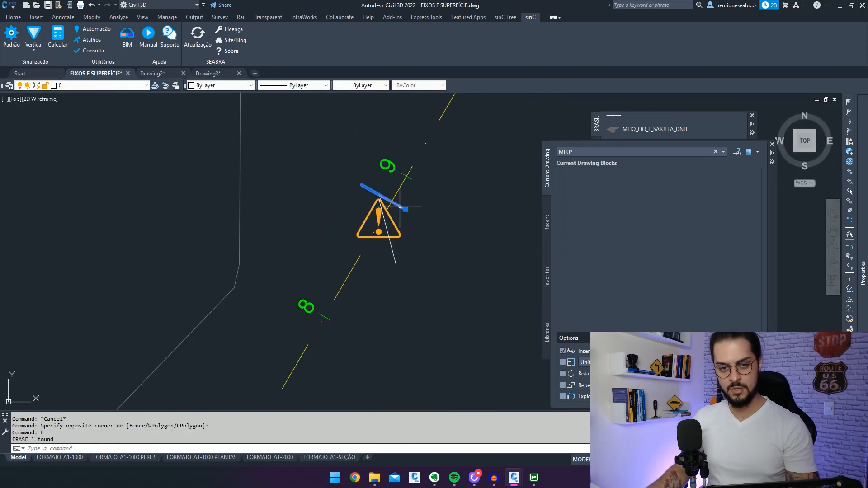
key(space)
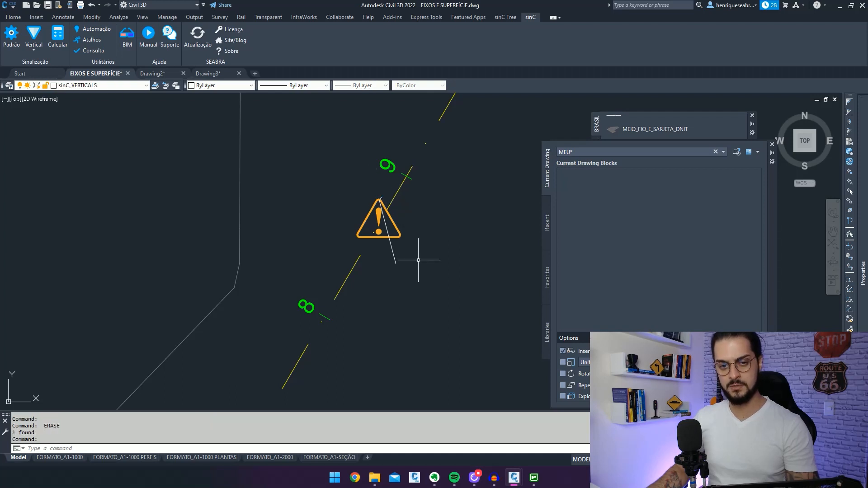
click(418, 260)
key(Escape)
scroll(398, 253, down, 5)
middle_drag(450, 234, 408, 251)
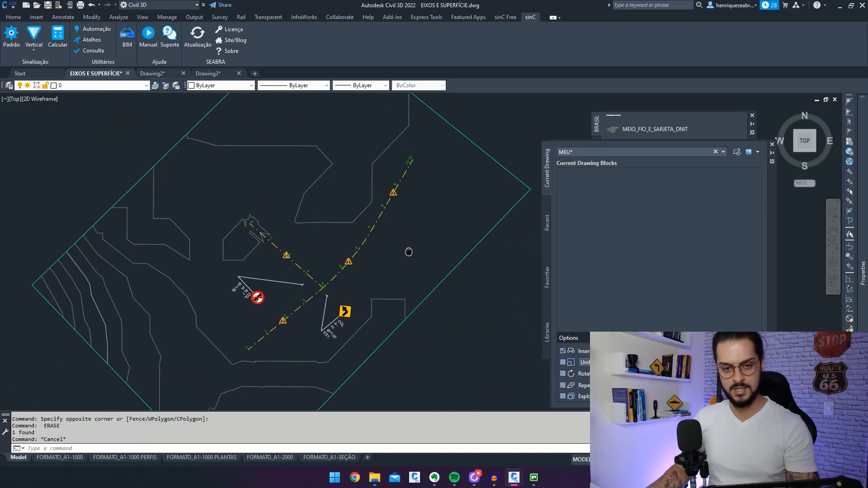
Step: Paste the copied MEUMVB block beside the alignment between stations 7 and 8
scroll(386, 256, up, 5)
key(ctrl+v)
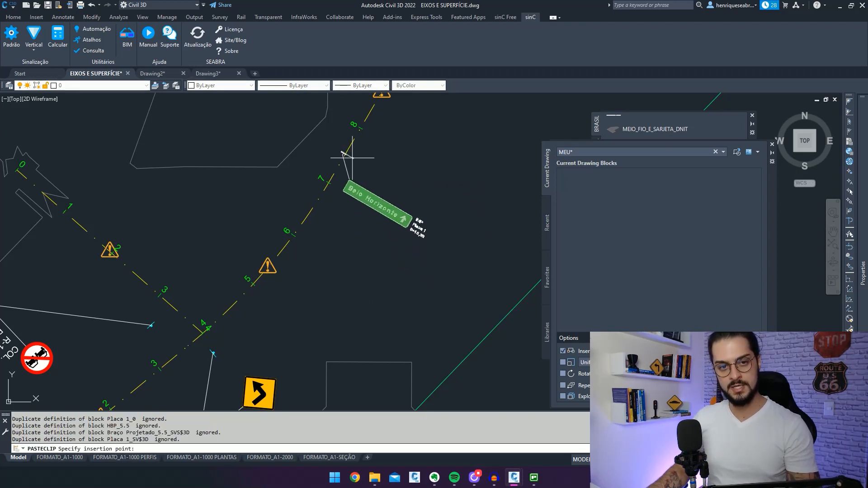
key(Escape)
mouse_move(374, 272)
middle_down()
mouse_move(377, 227)
mouse_move(411, 181)
middle_up()
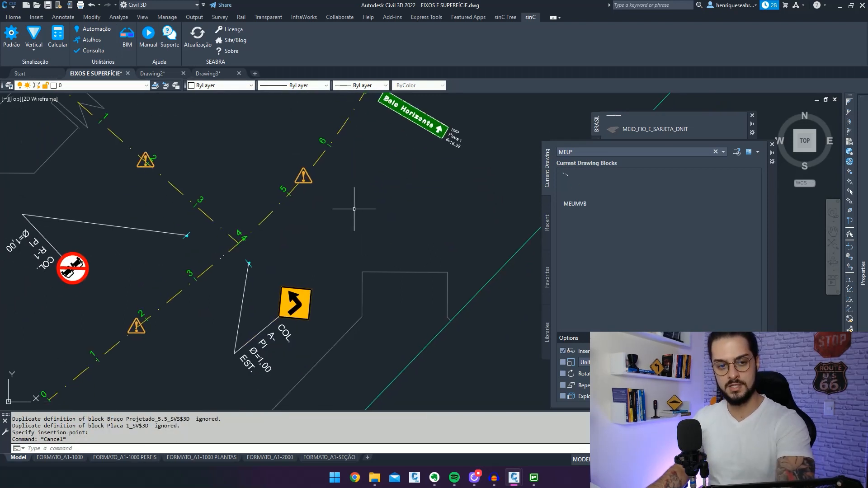
mouse_move(331, 271)
middle_down()
mouse_move(303, 336)
mouse_move(331, 295)
mouse_move(337, 329)
middle_up()
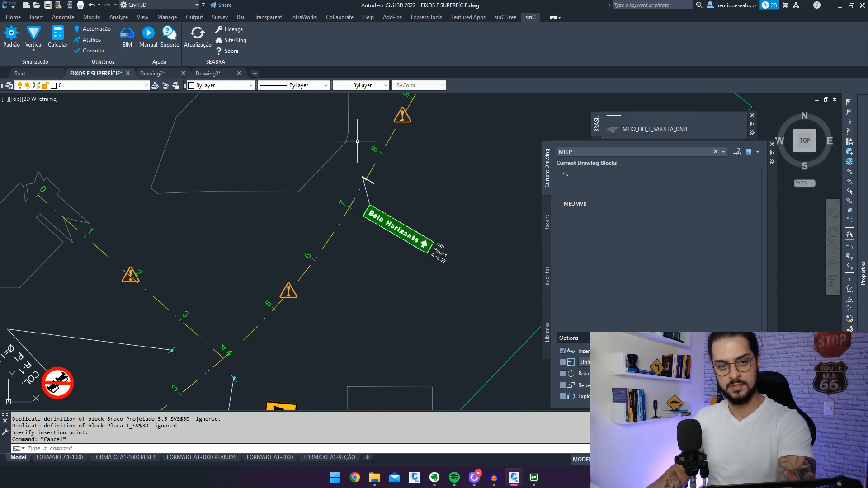
scroll(325, 189, up, 4)
scroll(364, 178, down, 5)
click(314, 140)
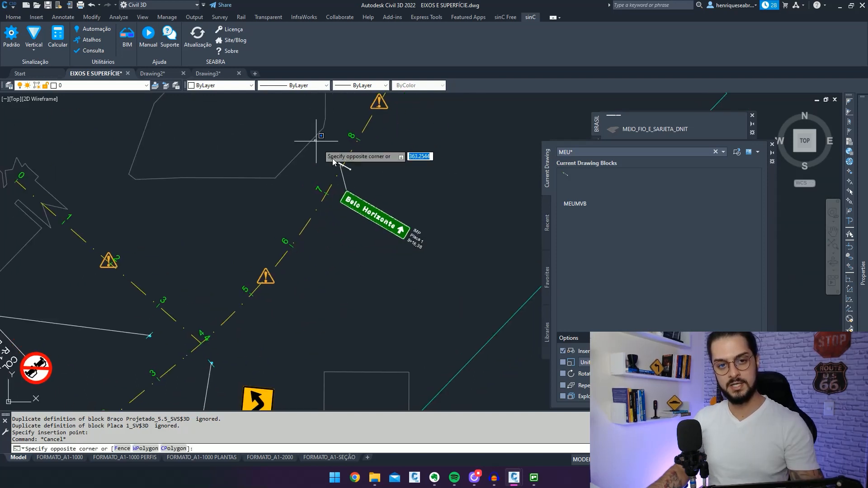
click(435, 254)
key(Escape)
key(Escape)
key(Escape)
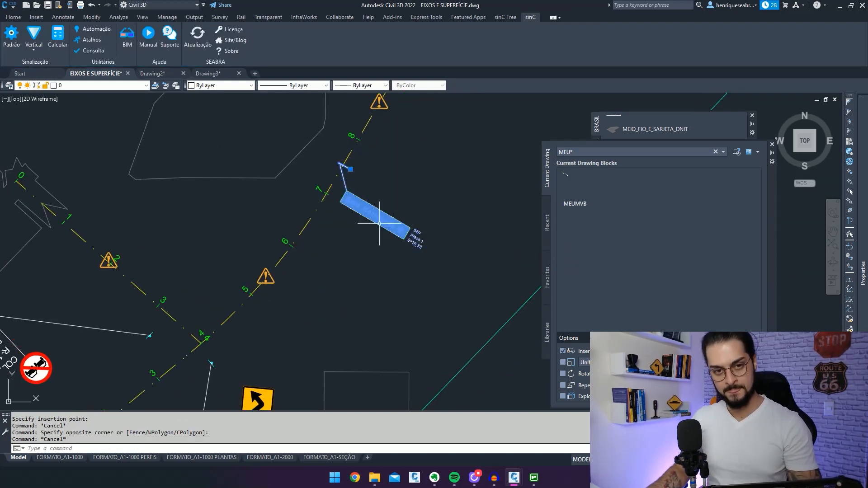
key(Escape)
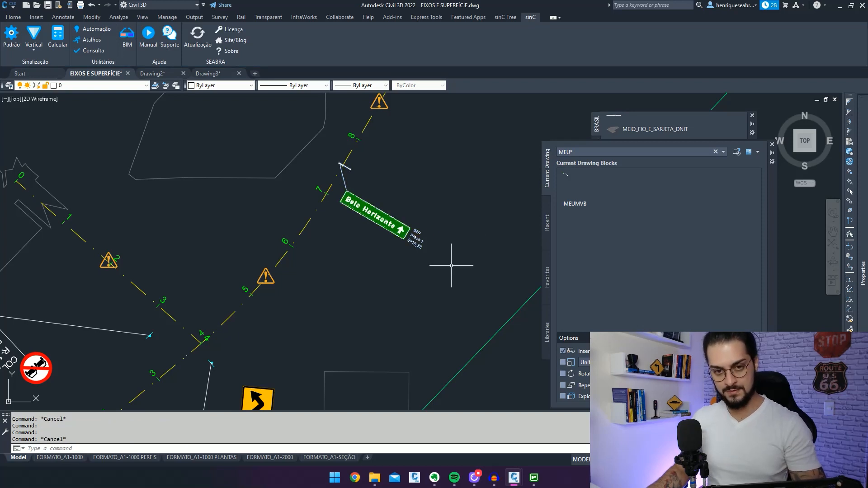
Step: Move the Belo Horizonte block down the alignment from between stations 7 and 8 to between stations 1 and 2
click(417, 221)
click(404, 225)
text(m)
key(Return)
click(450, 261)
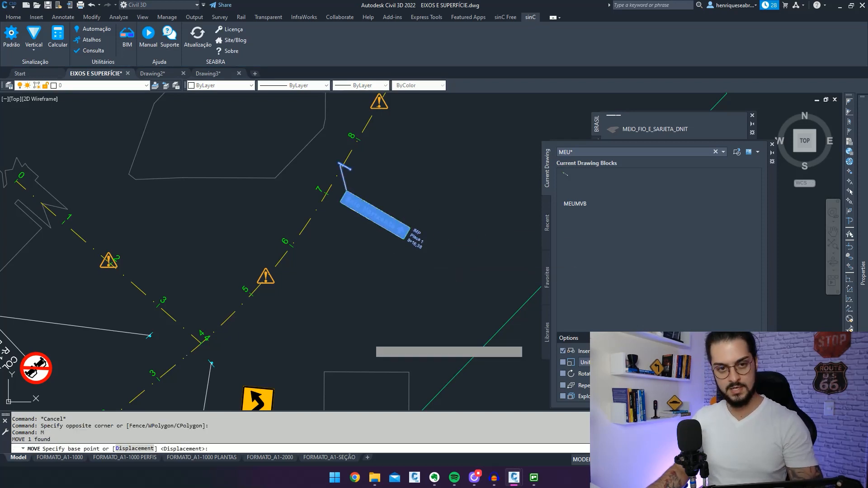
middle_drag(364, 289, 402, 209)
middle_drag(318, 343, 397, 228)
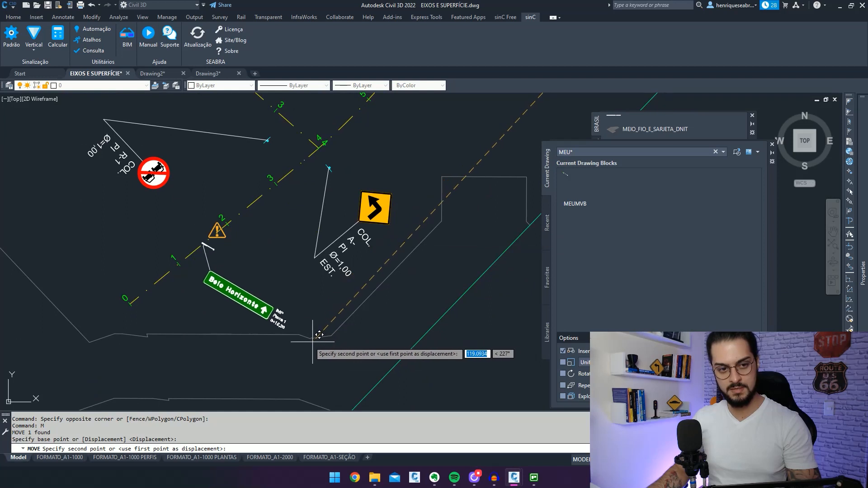
key(Escape)
key(Escape)
middle_drag(256, 283, 364, 310)
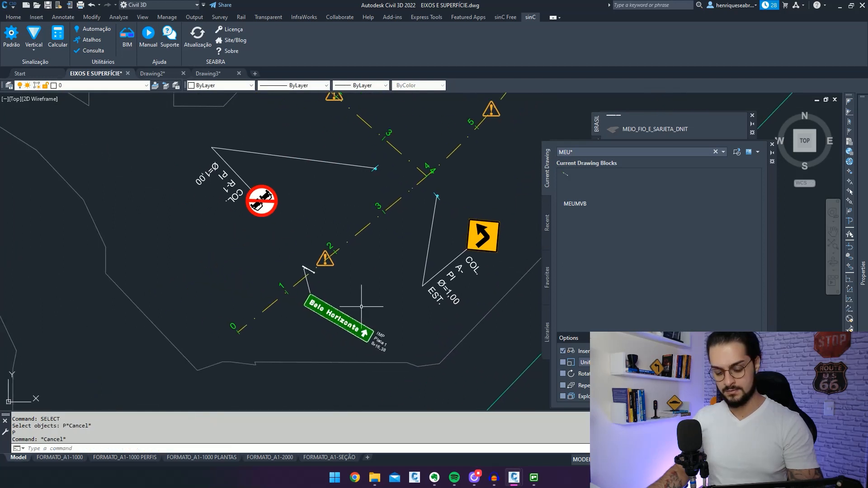
Step: Shift the Belo Horizonte block slightly away from the warning triangle, placing its arm closer to station 1
scroll(325, 304, up, 2)
click(329, 303)
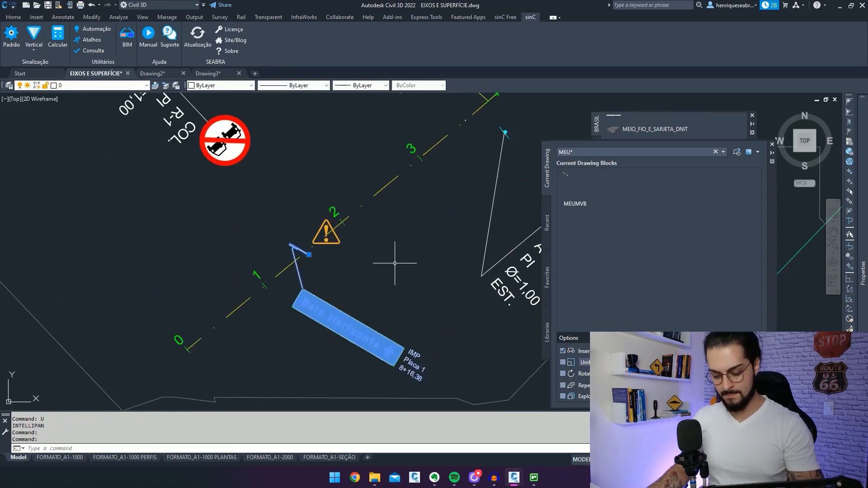
text(m)
key(Return)
click(419, 254)
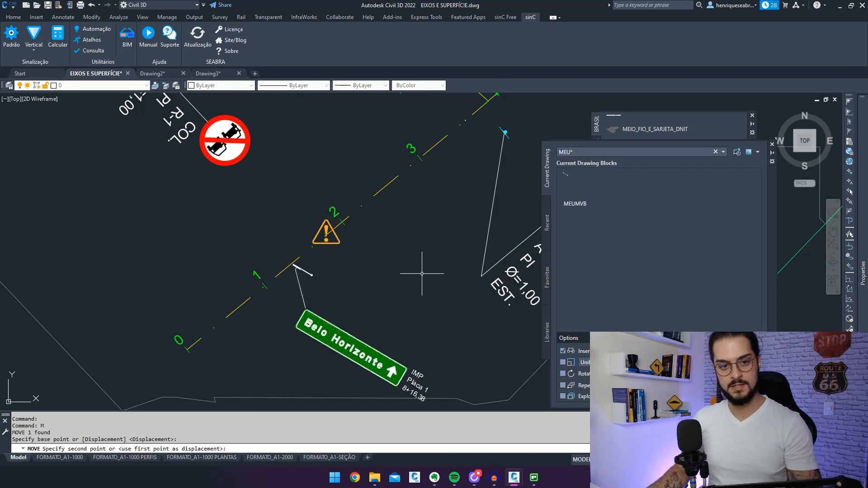
click(422, 273)
key(Escape)
key(Escape)
click(382, 323)
click(347, 345)
text(RO)
key(Return)
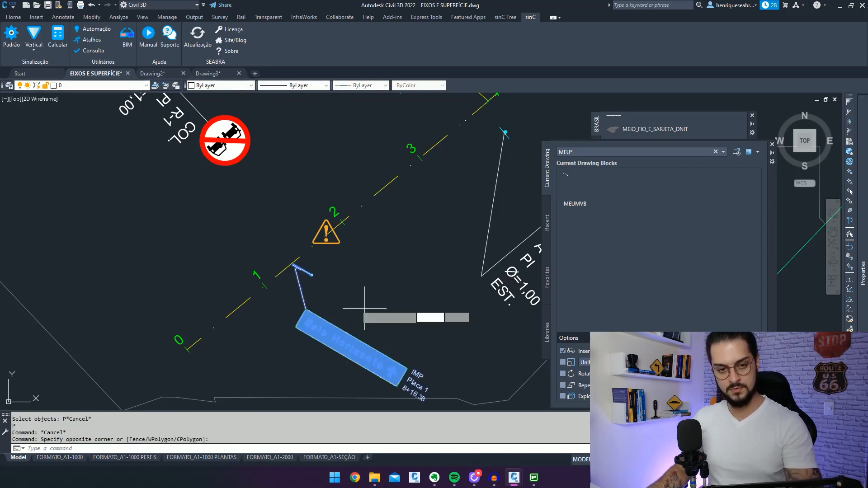
click(364, 308)
key(Escape)
Step: Rotate the Belo Horizonte block clockwise about the end of its support until the arm is perpendicular to the alignment
click(384, 323)
click(348, 339)
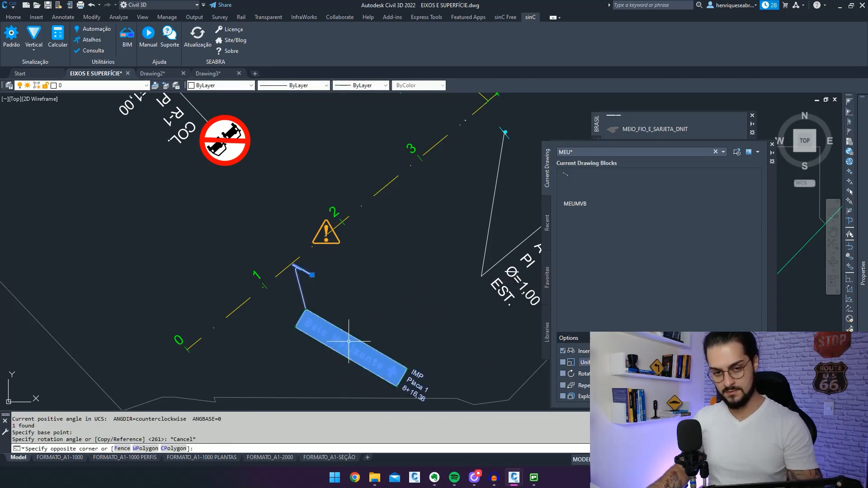
key(Return)
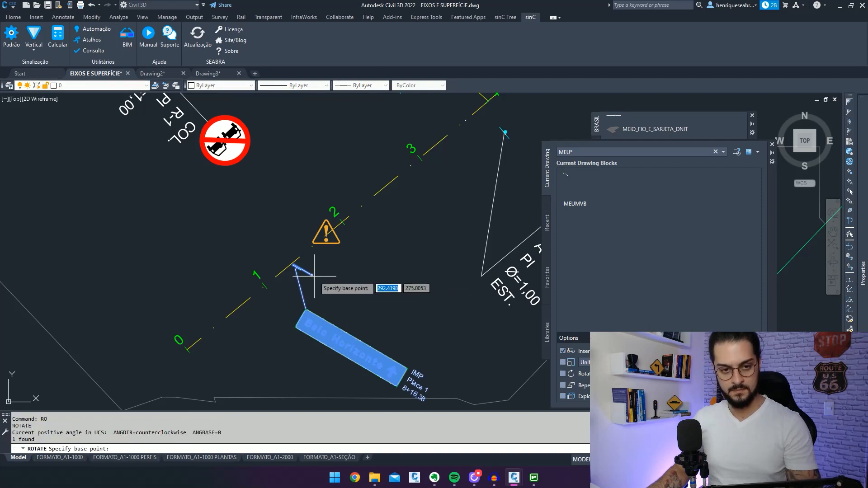
click(312, 274)
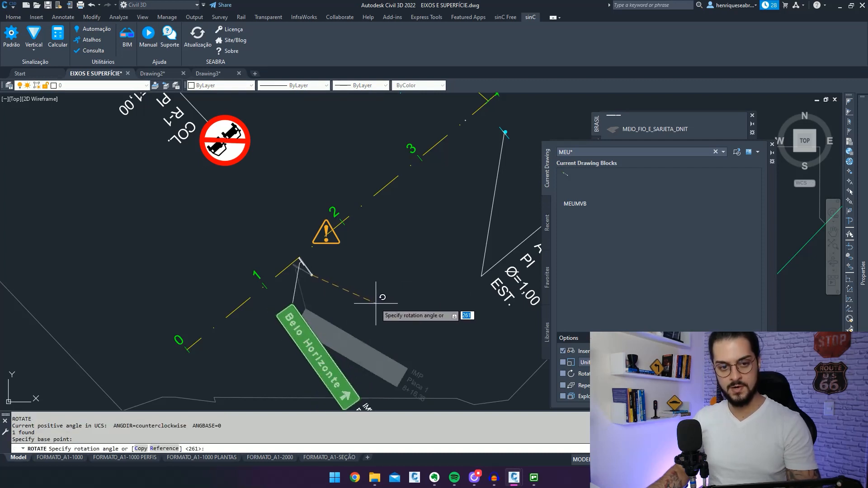
key(Escape)
Step: Examine the rotated Belo Horizonte sign and its label beside the alignment in plan
scroll(337, 256, down, 2)
scroll(337, 256, down, 4)
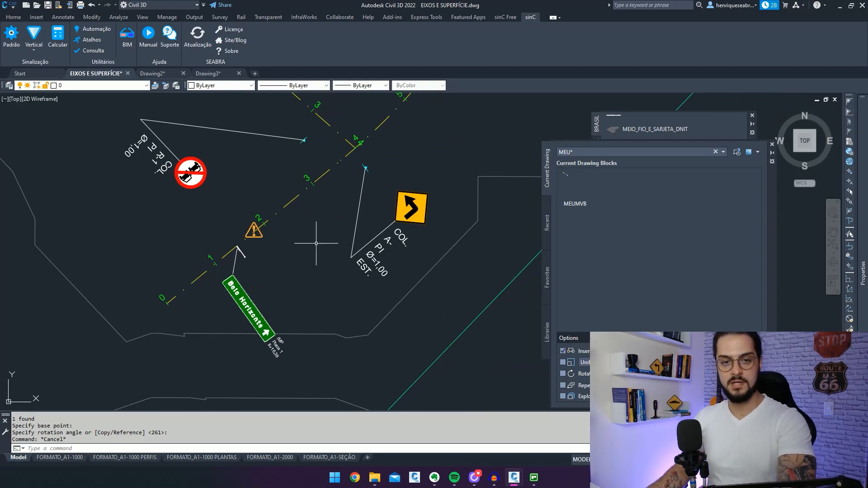
mouse_move(262, 246)
middle_down()
mouse_move(281, 253)
mouse_move(314, 238)
mouse_move(295, 237)
mouse_move(344, 243)
middle_up()
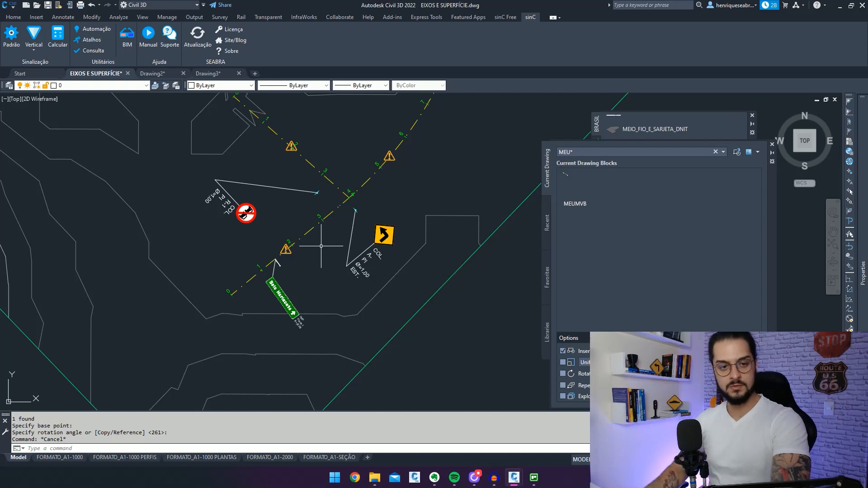
scroll(336, 183, up, 2)
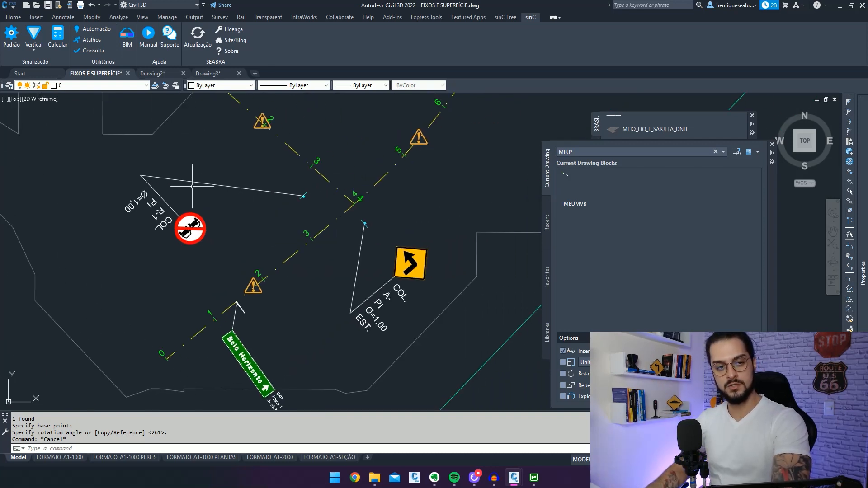
middle_drag(255, 233, 251, 170)
middle_drag(230, 351, 340, 289)
scroll(341, 289, up, 4)
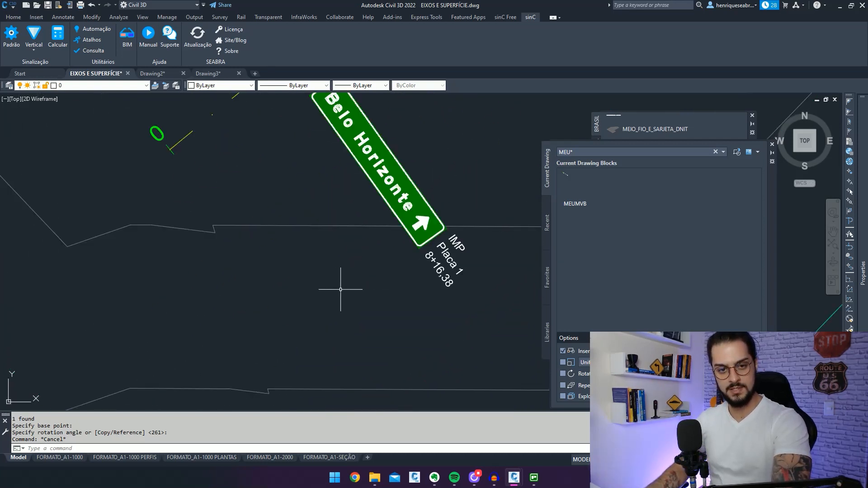
middle_drag(440, 185, 345, 302)
middle_drag(416, 162, 372, 255)
Step: Display the model in the SW Isometric view and examine the Belo Horizonte sign and its arm over the road surface
scroll(371, 256, down, 2)
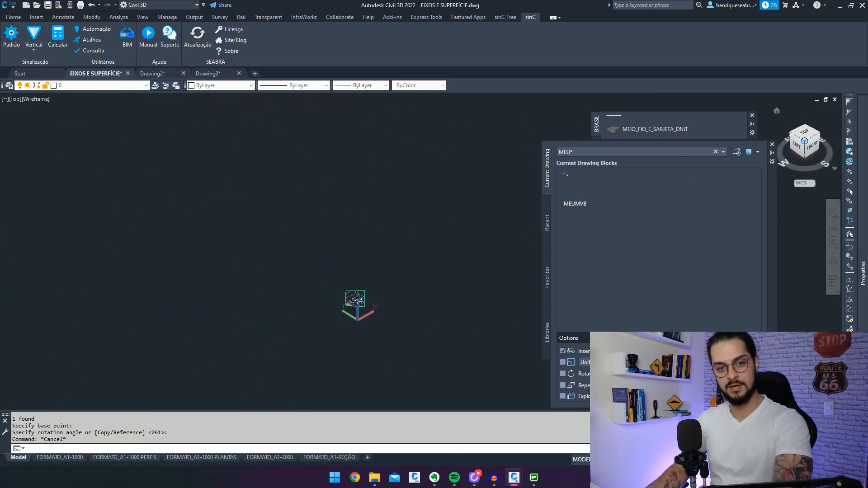
scroll(344, 296, up, 12)
scroll(344, 295, up, 6)
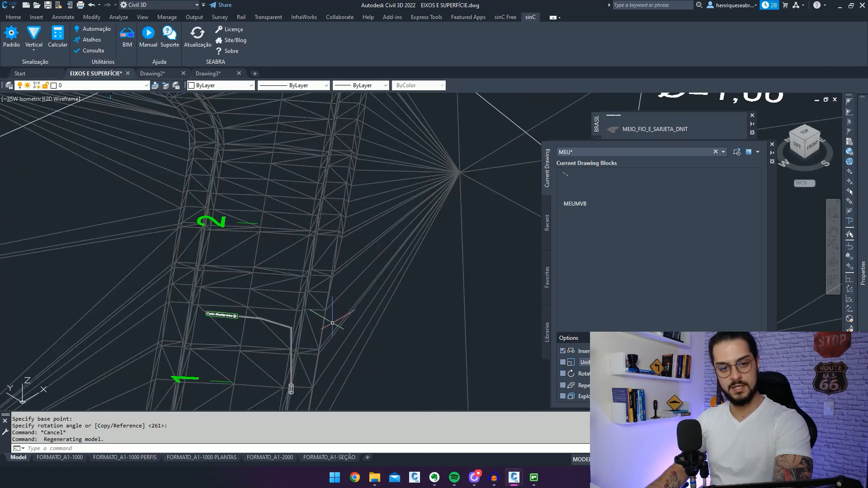
middle_drag(341, 337, 423, 246)
mouse_move(347, 176)
middle_down()
mouse_move(389, 211)
mouse_move(359, 333)
middle_up()
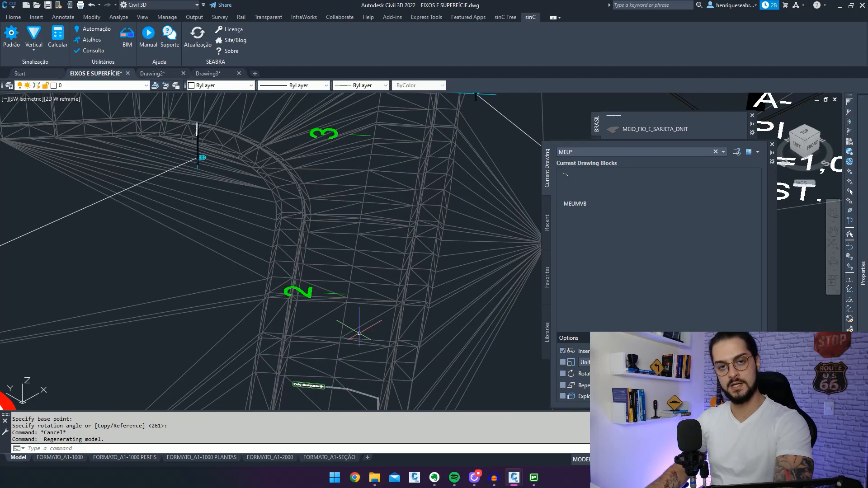
mouse_move(447, 193)
middle_down()
mouse_move(393, 288)
mouse_move(372, 308)
middle_up()
middle_drag(371, 261, 377, 86)
middle_drag(361, 298, 379, 188)
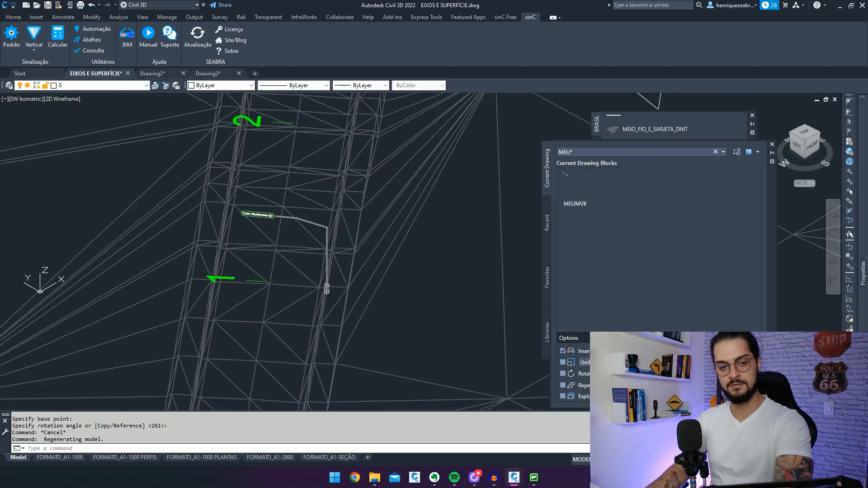
scroll(278, 205, up, 4)
scroll(310, 200, down, 4)
middle_drag(310, 200, 321, 285)
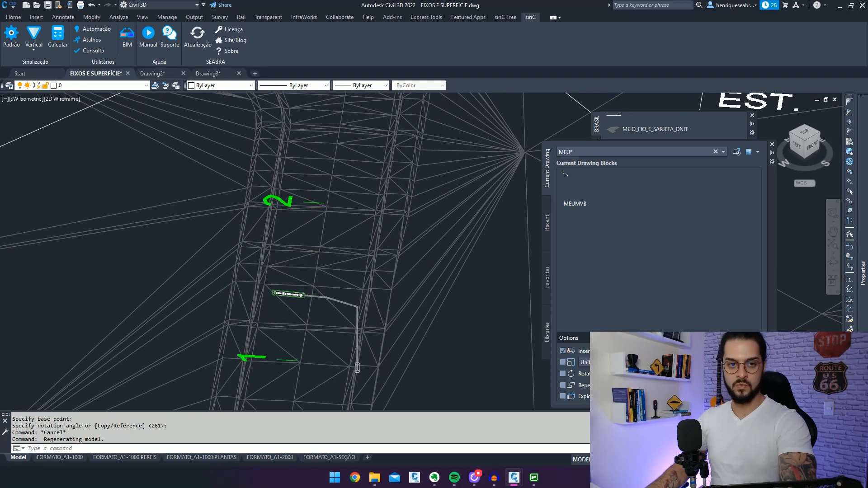
Step: Examine the 3D post and plate of the yellow curve warning sign beside the road near station 3
middle_drag(366, 121, 369, 202)
middle_drag(351, 166, 321, 228)
middle_drag(371, 153, 325, 226)
scroll(404, 186, up, 6)
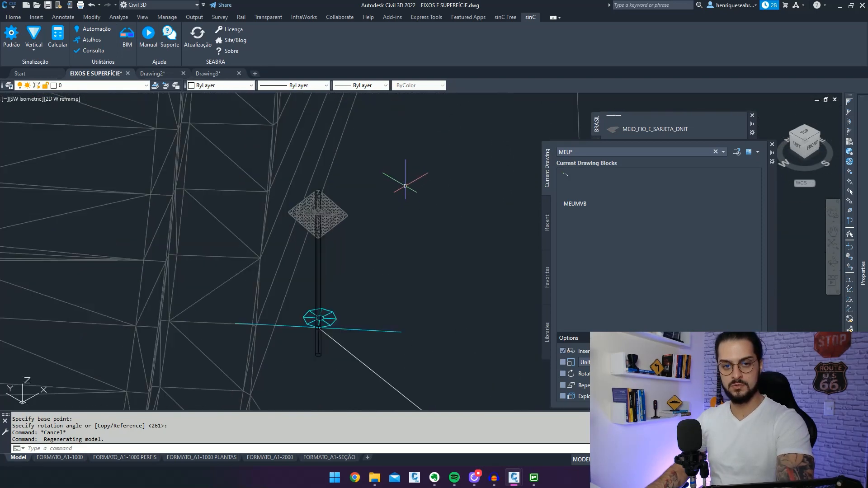
scroll(304, 228, down, 2)
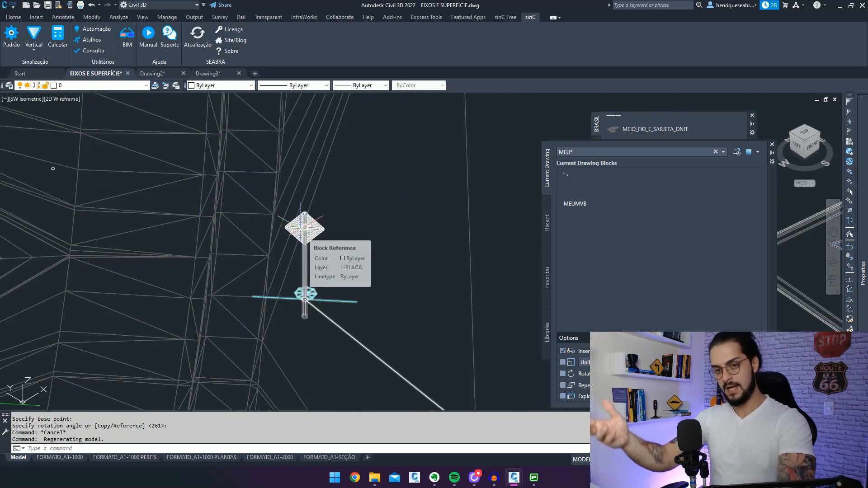
scroll(301, 229, down, 4)
middle_drag(342, 227, 368, 210)
scroll(348, 214, up, 6)
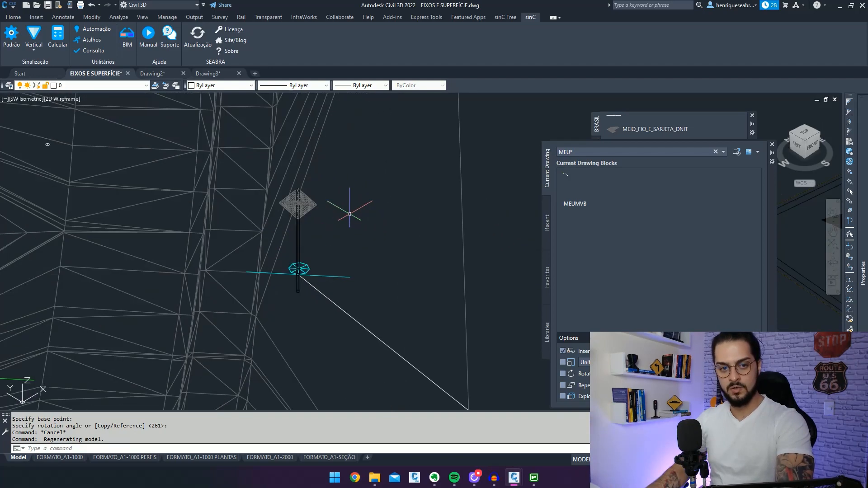
middle_drag(175, 314, 466, 186)
scroll(444, 180, down, 4)
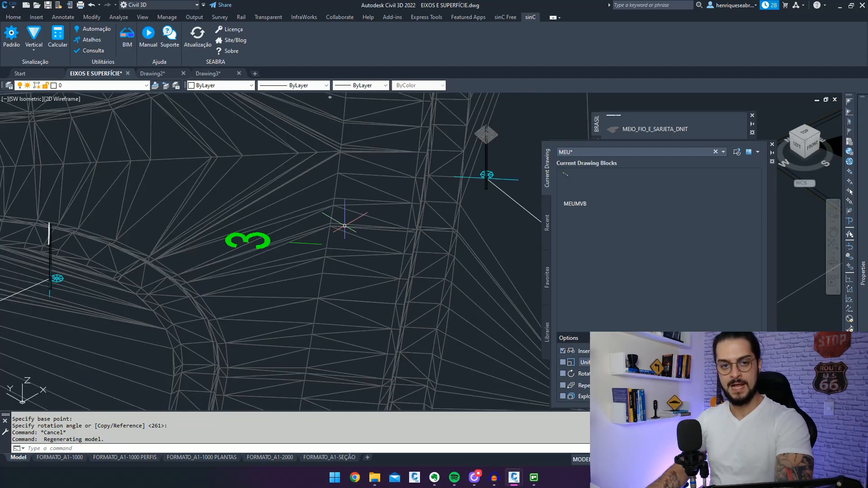
Step: Examine the 3D post of the R-1 sign on the inside of the road curve
middle_drag(190, 281, 438, 225)
scroll(263, 207, up, 2)
scroll(262, 206, up, 2)
scroll(265, 208, down, 9)
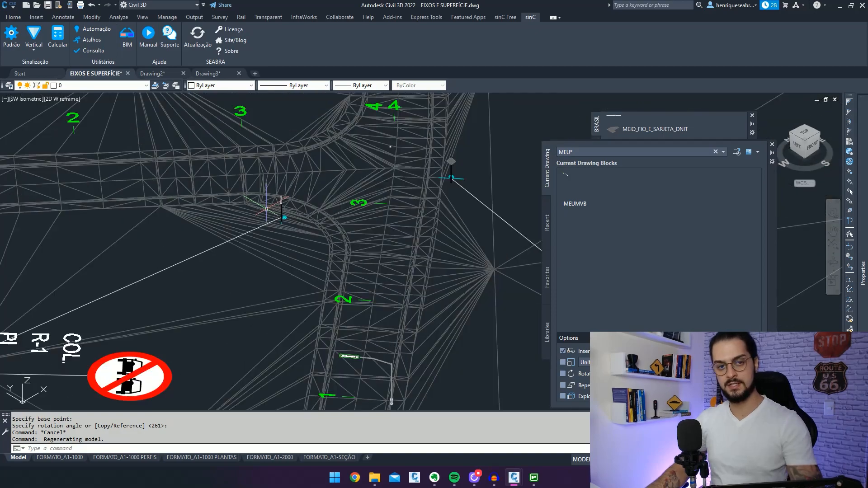
drag(275, 208, 287, 203)
scroll(324, 202, up, 4)
mouse_move(286, 204)
middle_down()
mouse_move(461, 178)
mouse_move(356, 191)
mouse_move(387, 194)
mouse_move(409, 224)
mouse_move(397, 254)
mouse_move(416, 273)
mouse_move(433, 265)
mouse_move(427, 162)
middle_up()
scroll(427, 158, down, 4)
Step: Inspect the Belo Horizonte sign's plate, arm and post from the orbited 3D view, comparing it with the neighbouring signs
middle_drag(316, 180, 320, 253)
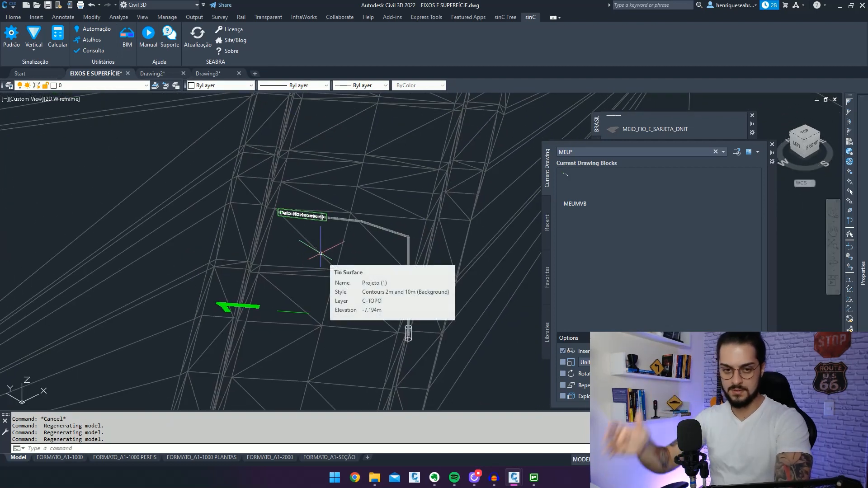
middle_drag(349, 250, 330, 244)
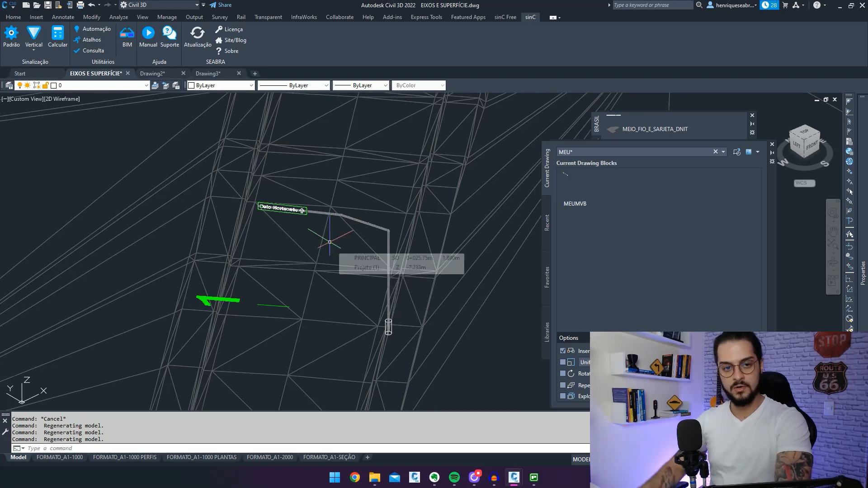
scroll(331, 244, down, 4)
scroll(317, 231, up, 4)
scroll(317, 225, up, 2)
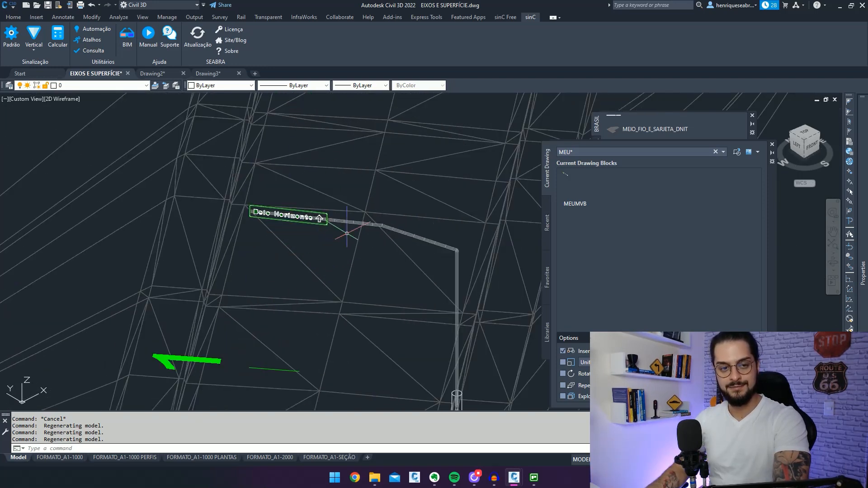
scroll(362, 205, down, 8)
middle_drag(362, 206, 328, 309)
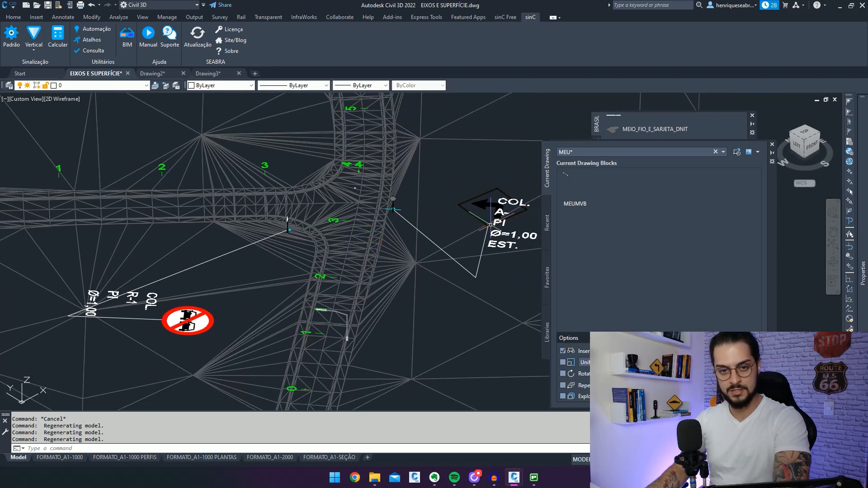
Step: Return to the Top view and regenerate the model so the station warning symbols are redrawn at their proper size
click(812, 143)
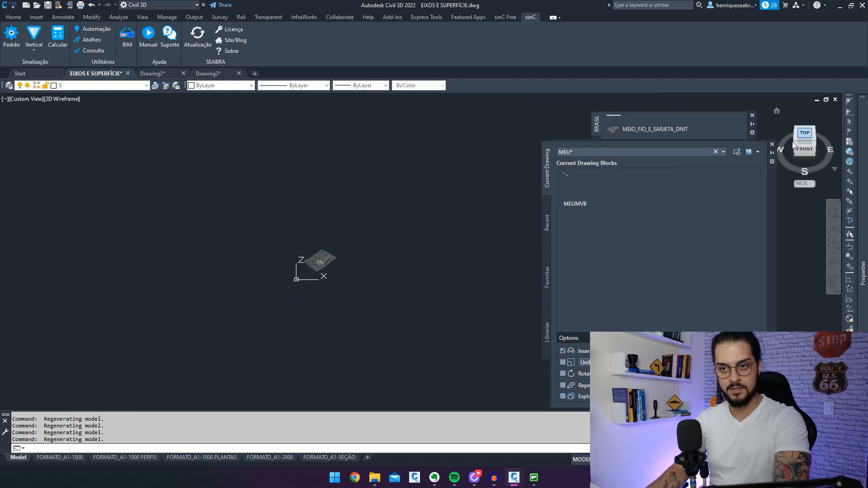
click(804, 134)
scroll(316, 281, up, 6)
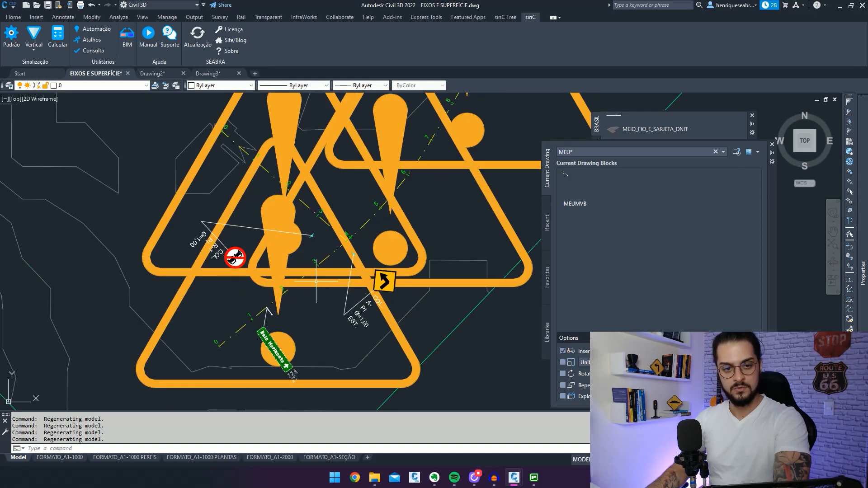
mouse_move(316, 281)
middle_down()
mouse_move(329, 251)
mouse_move(355, 239)
middle_up()
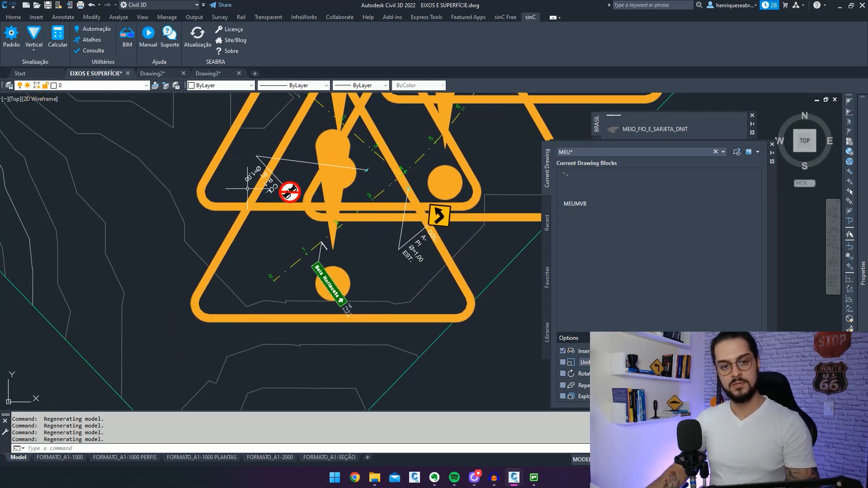
text(re)
key(Return)
scroll(362, 262, up, 4)
middle_drag(345, 248, 320, 268)
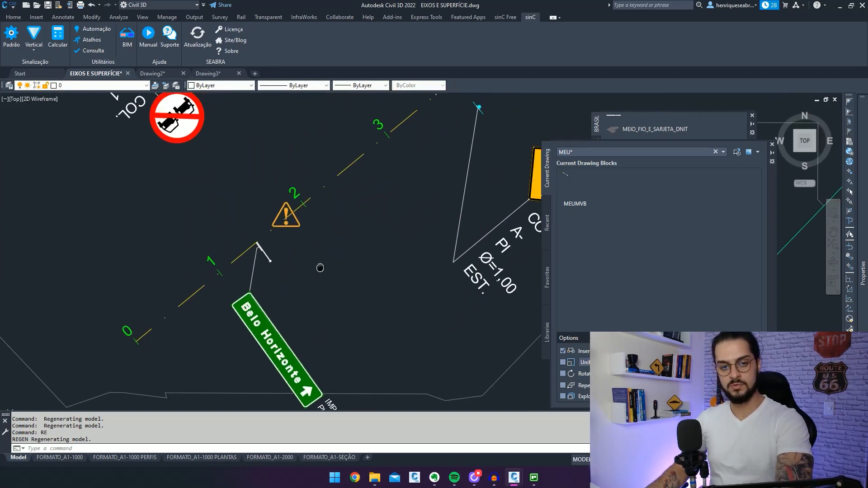
mouse_move(327, 233)
middle_down()
mouse_move(299, 226)
mouse_move(285, 246)
middle_up()
scroll(323, 236, down, 2)
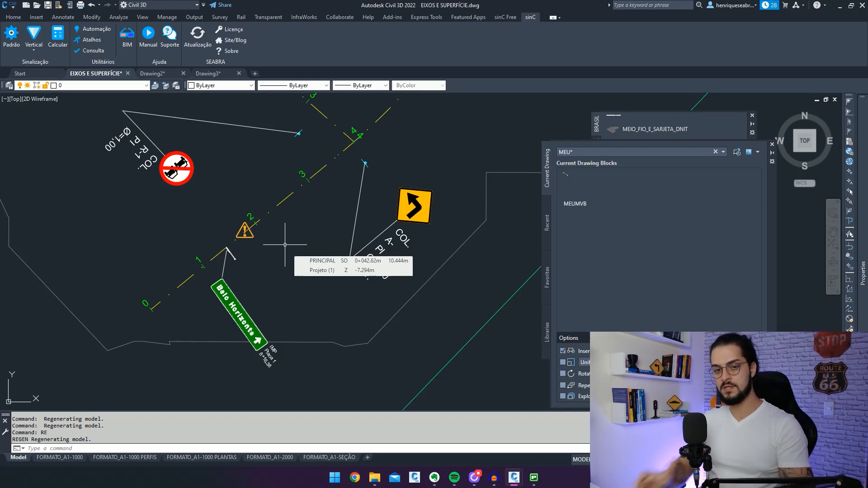
mouse_move(316, 248)
middle_down()
mouse_move(359, 252)
mouse_move(320, 245)
middle_up()
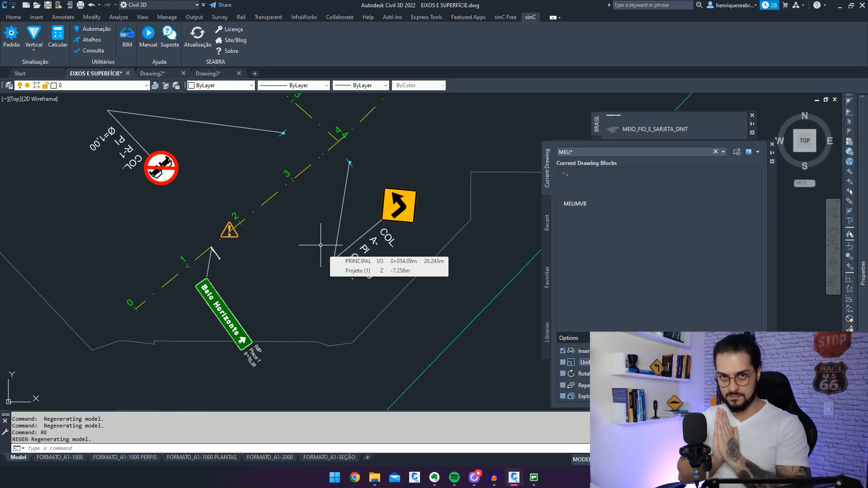
middle_drag(480, 195, 398, 182)
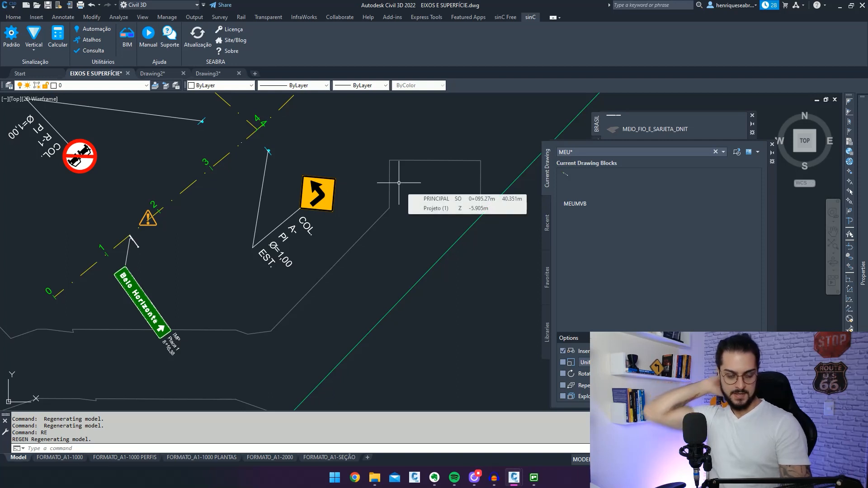
mouse_move(398, 183)
middle_down()
mouse_move(550, 189)
mouse_move(551, 164)
middle_up()
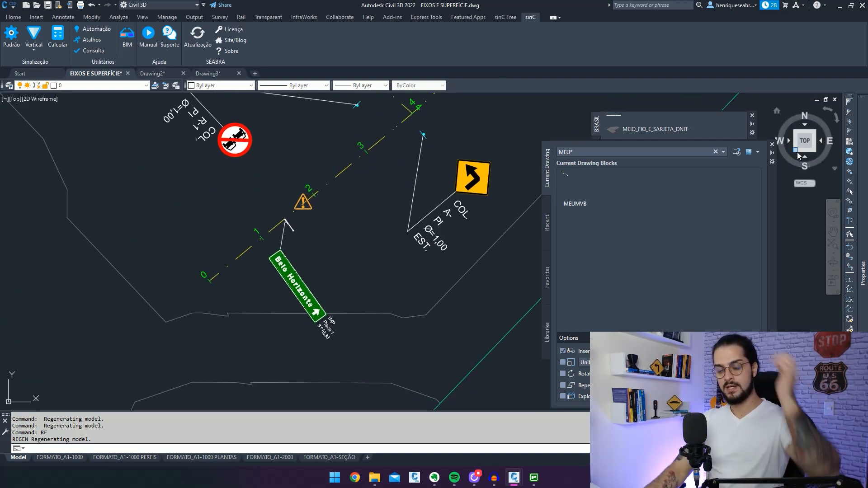
Step: Show the Belo Horizonte sign in a southwest isometric view with the Shaded visual style, orbited to a lower viewing angle
click(792, 155)
scroll(422, 267, up, 10)
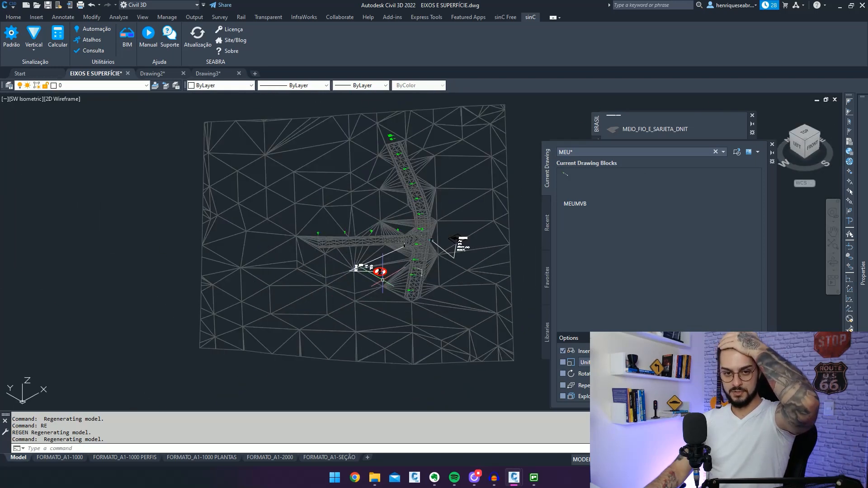
middle_drag(428, 271, 443, 272)
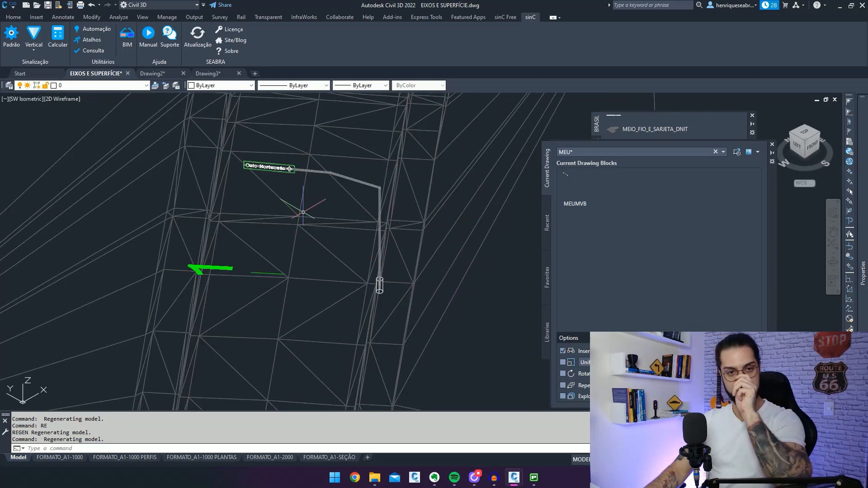
click(64, 99)
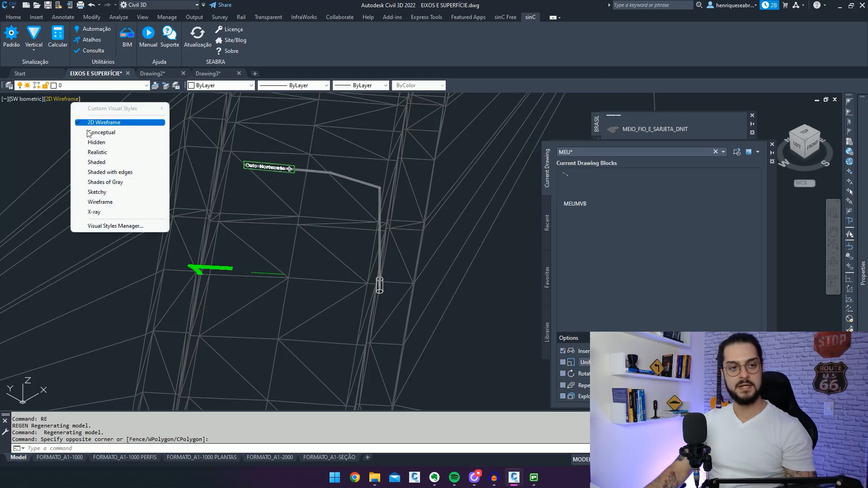
click(113, 162)
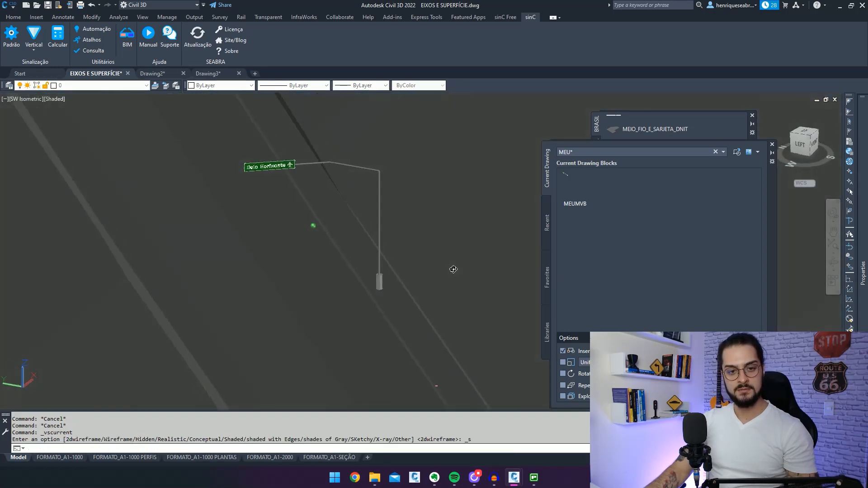
mouse_move(453, 269)
shift+middle_down()
mouse_move(470, 248)
mouse_move(452, 254)
shift+middle_up()
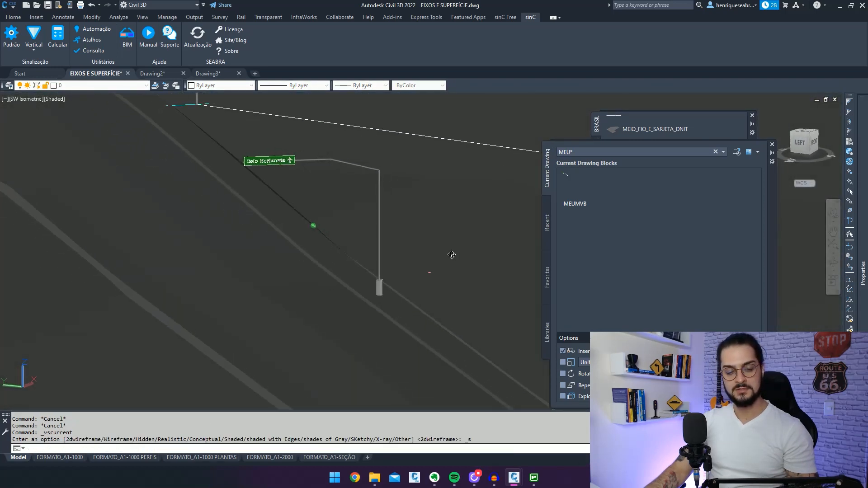
Step: Move the MEUMVB block reference onto the Projeto (1) surface and clear the selection
mouse_move(446, 284)
middle_down()
mouse_move(327, 269)
mouse_move(394, 264)
middle_up()
scroll(327, 273, down, 2)
click(363, 131)
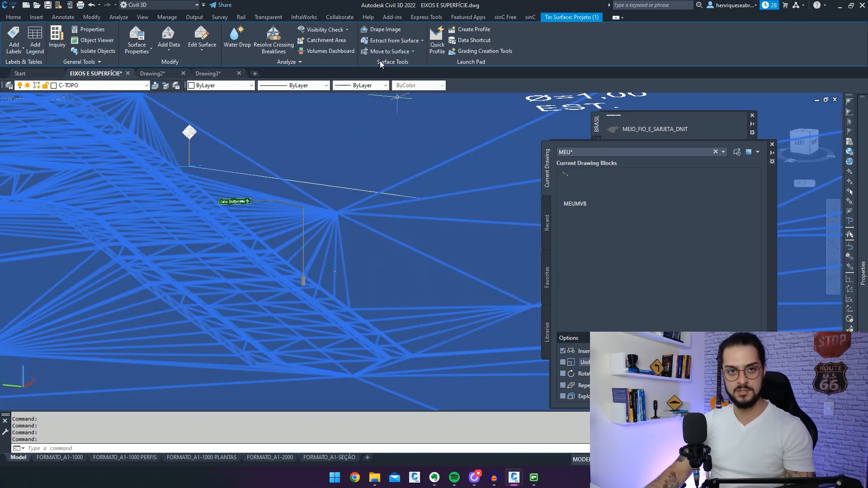
click(413, 51)
click(419, 78)
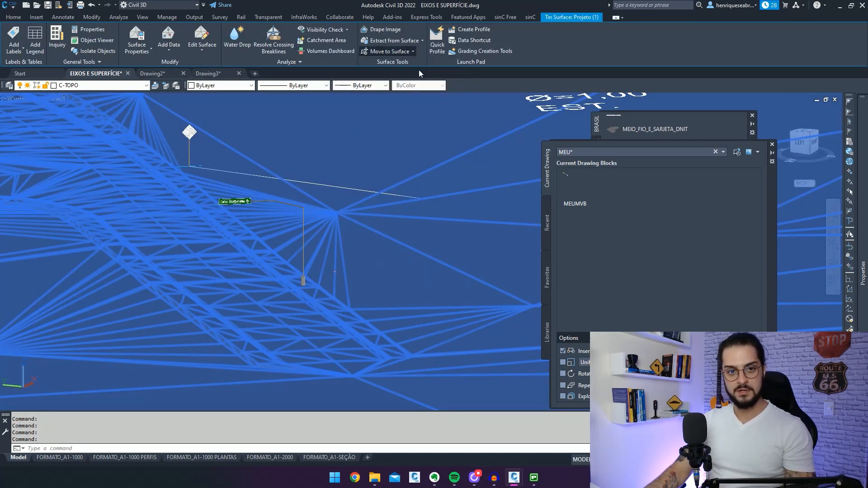
click(390, 204)
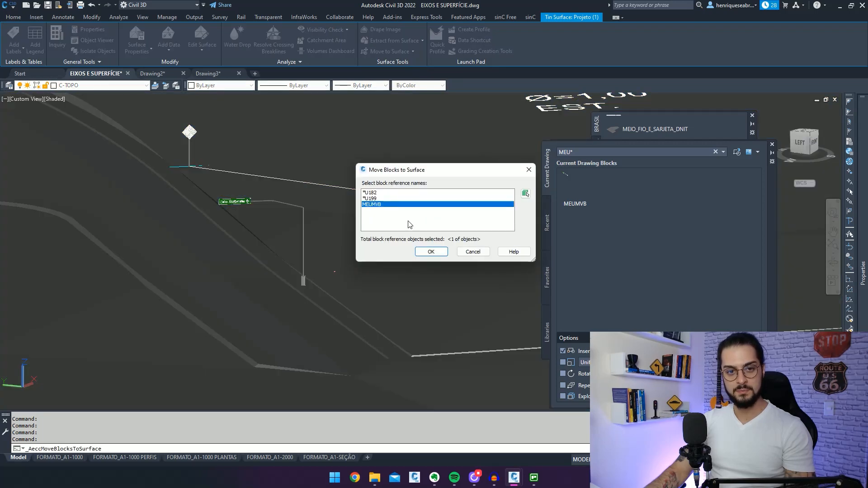
click(436, 253)
scroll(296, 292, up, 4)
scroll(286, 316, down, 4)
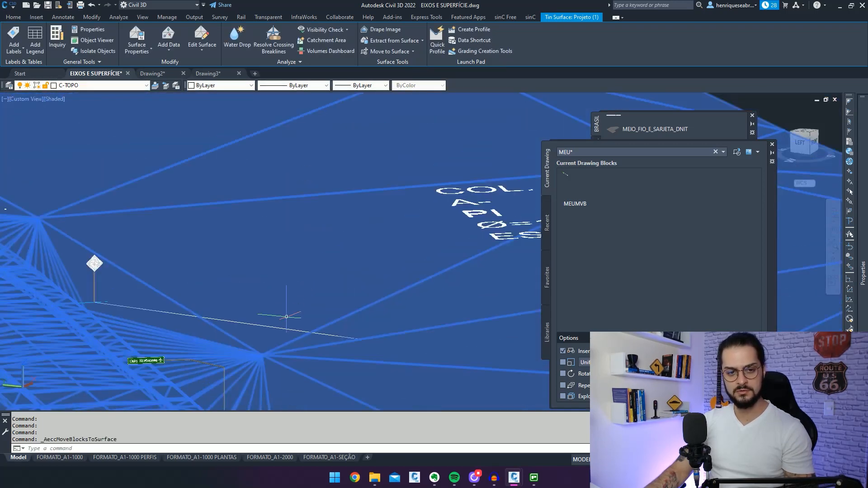
middle_drag(286, 317, 321, 236)
key(Escape)
key(Escape)
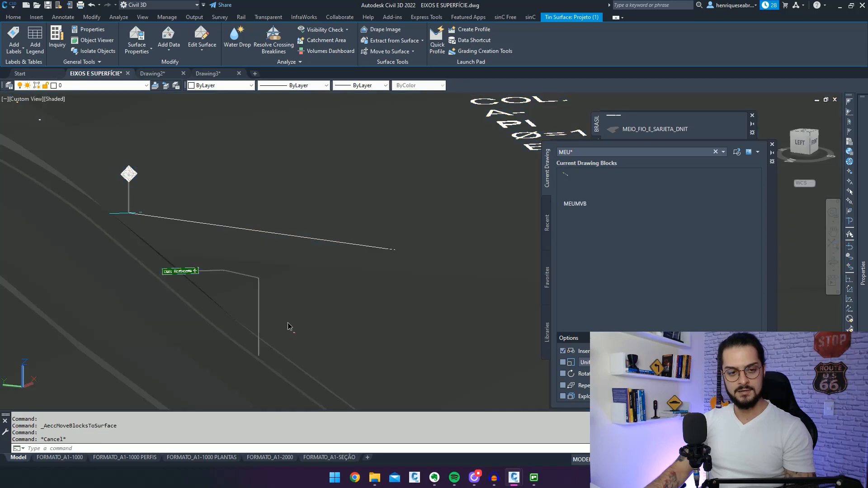
Step: Examine how the base of the Belo Horizonte sign's post meets the ground at the road edge, comparing it with the neighbouring signs
middle_drag(289, 327, 312, 305)
key(Escape)
scroll(317, 302, up, 4)
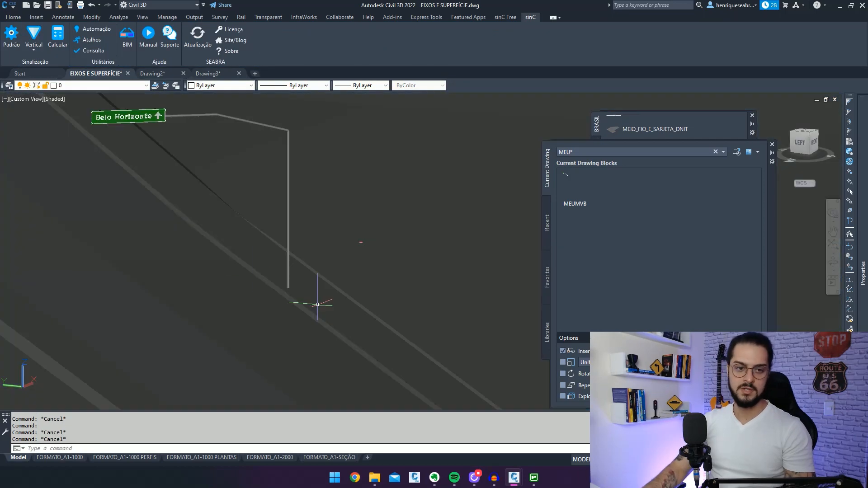
middle_drag(252, 275, 327, 276)
scroll(343, 280, down, 5)
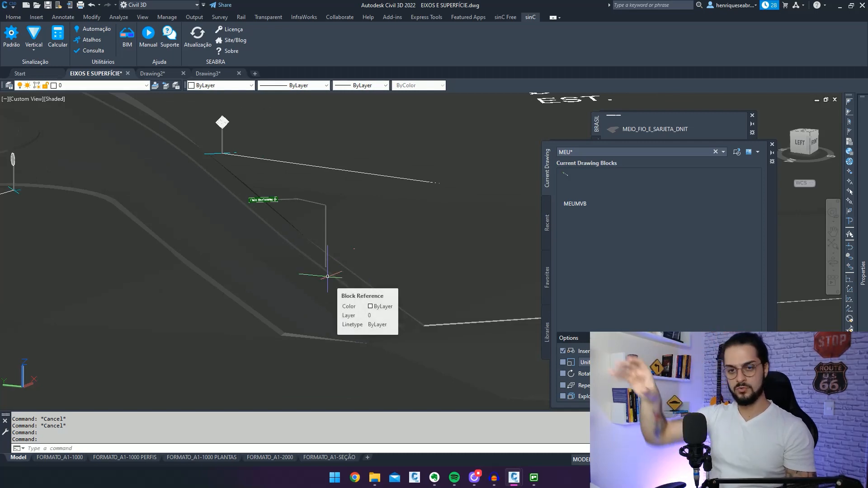
key(Escape)
scroll(336, 218, down, 2)
middle_drag(353, 249, 418, 270)
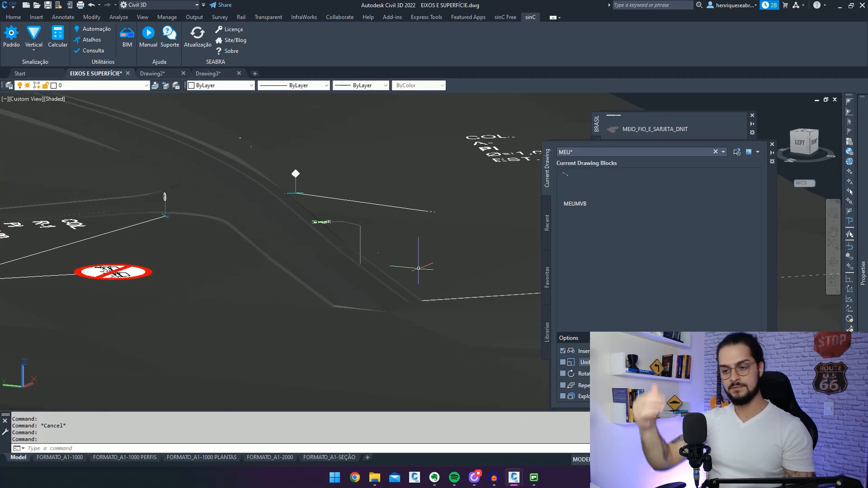
key(Escape)
scroll(385, 248, down, 2)
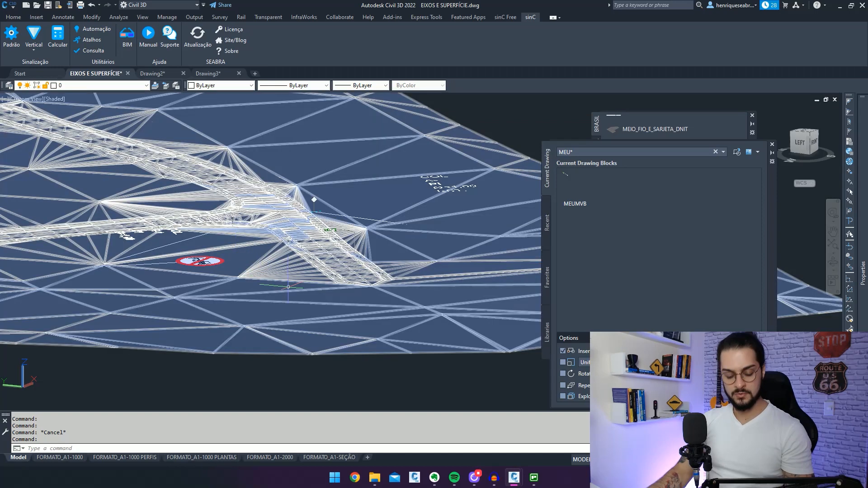
Step: Inspect the R-1 sign's post and base at the inside of the road curve from the opposite side
shift+middle_drag(320, 290, 399, 291)
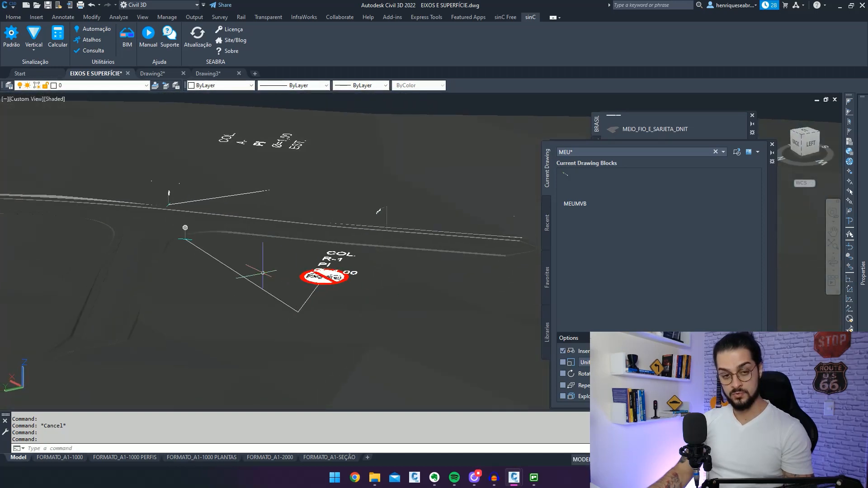
middle_drag(266, 271, 404, 279)
scroll(319, 233, up, 3)
shift+middle_drag(319, 233, 385, 271)
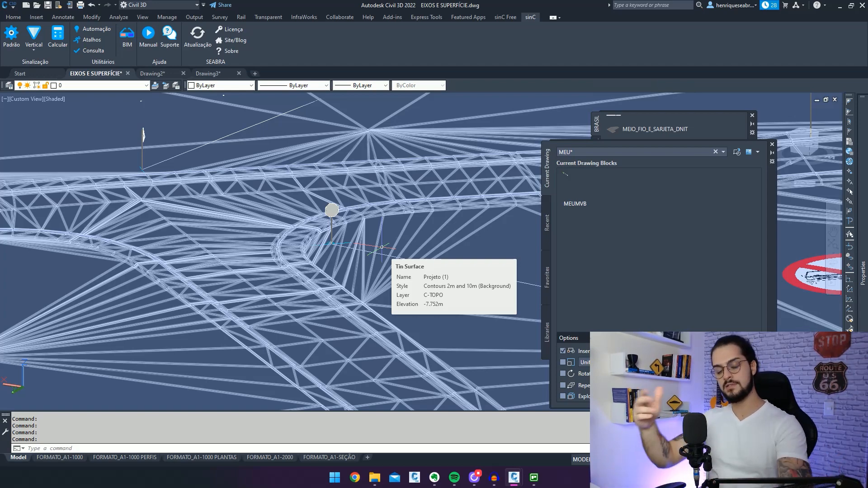
middle_drag(377, 243, 361, 244)
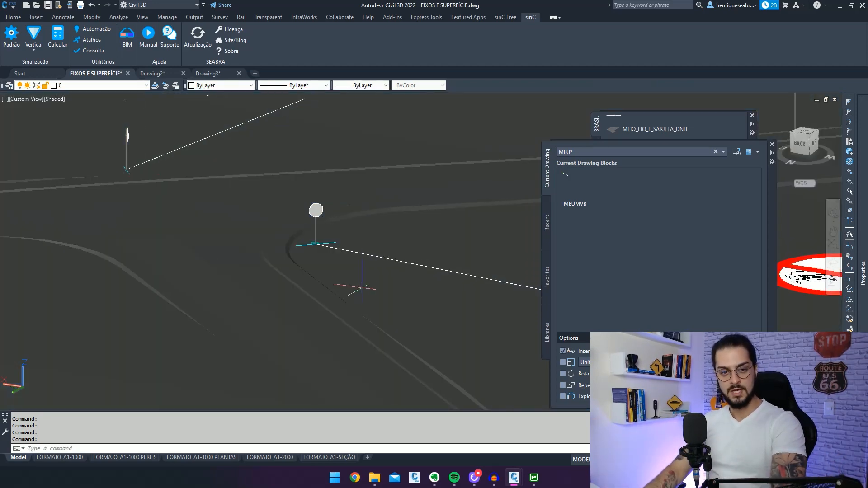
Step: Move all the listed block references, *U182, *U199 and MEUMVB, onto the Projeto (1) surface and clear the selection
click(316, 256)
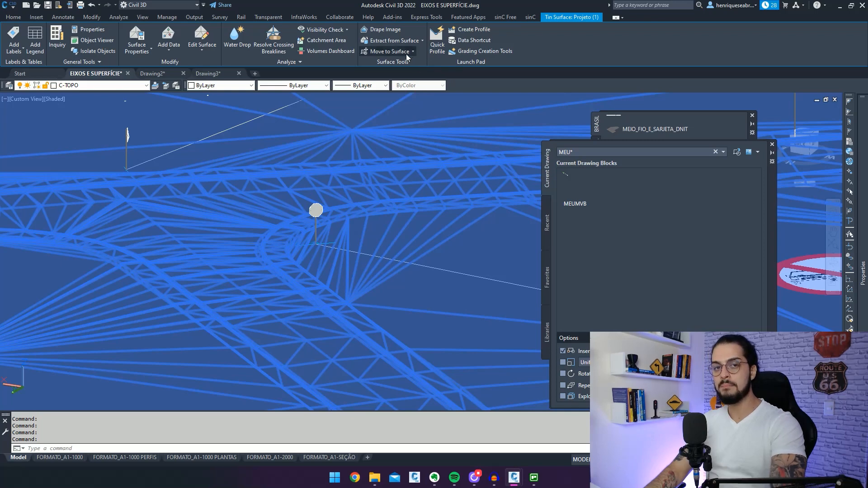
click(411, 52)
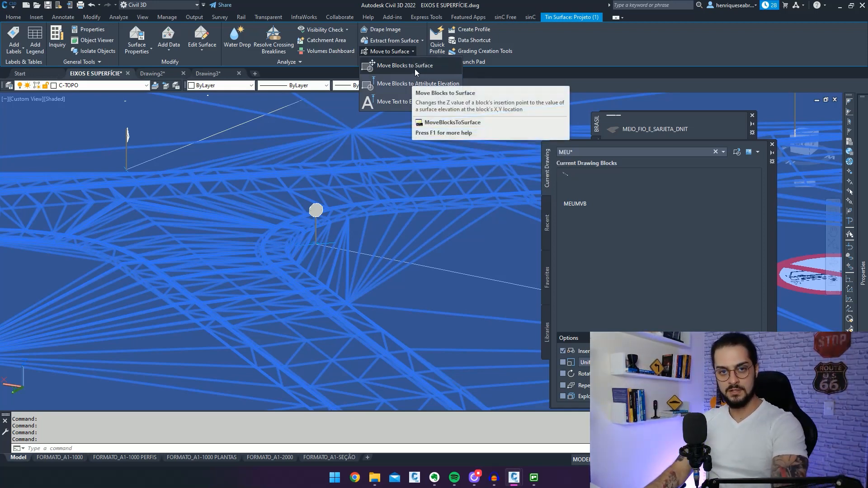
click(415, 72)
drag(389, 193, 394, 214)
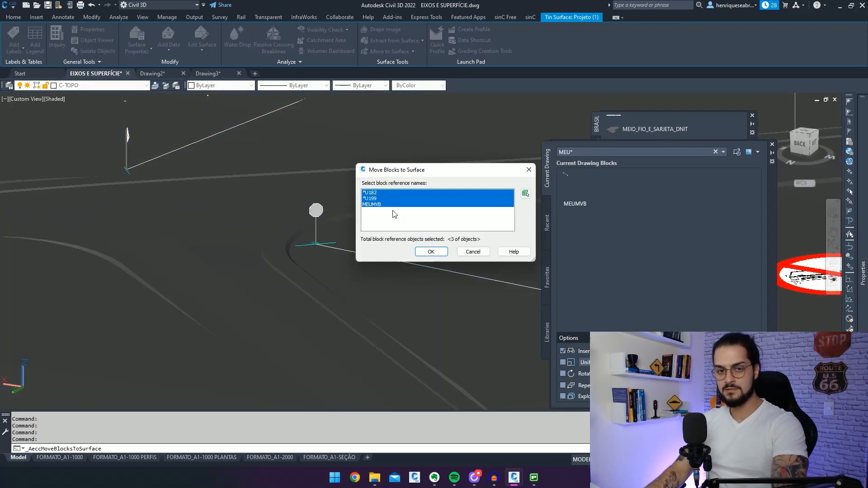
click(435, 255)
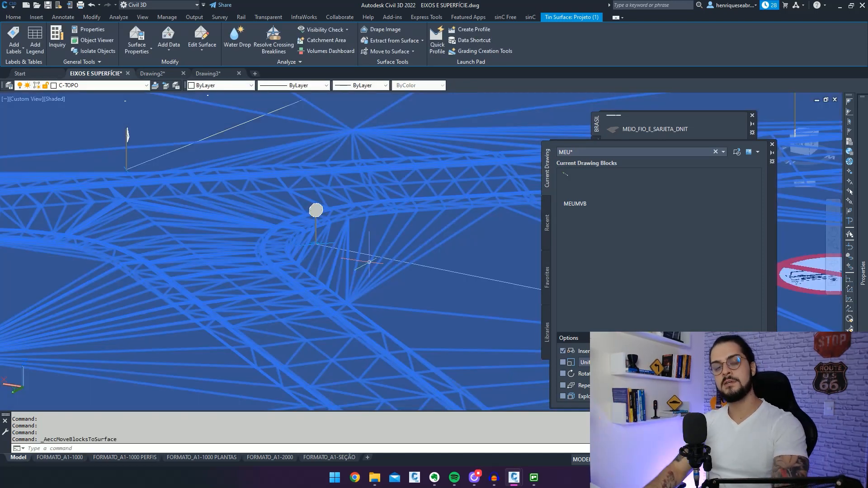
scroll(400, 212, down, 3)
middle_drag(423, 221, 323, 212)
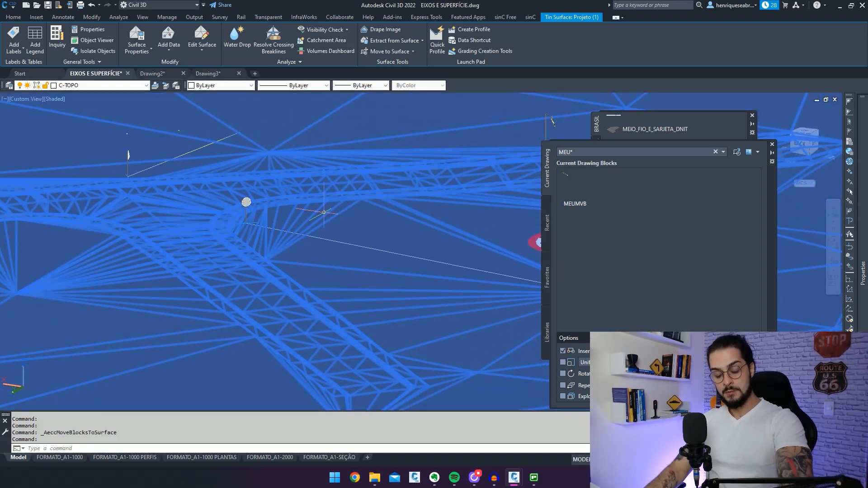
key(Escape)
Step: Examine all the signs in 3D on the road surface, ending with the Belo Horizonte sign over the carriageway
scroll(327, 211, down, 4)
middle_drag(402, 232, 351, 251)
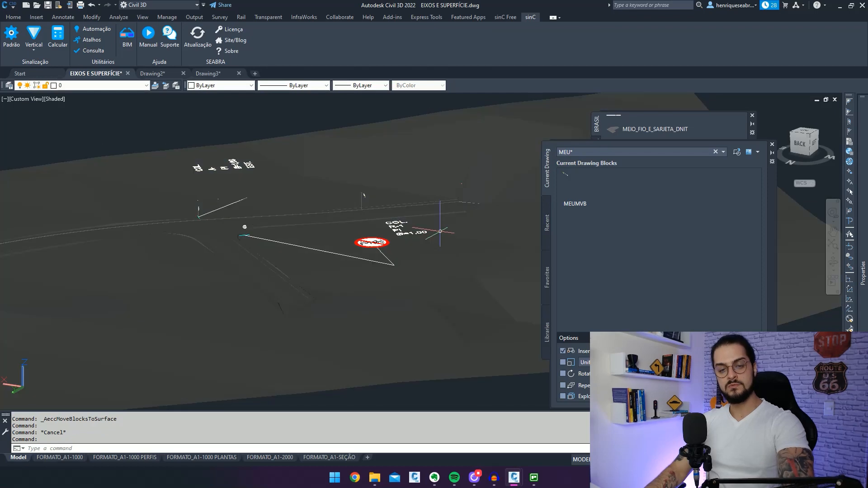
key(Escape)
middle_drag(440, 232, 264, 287)
scroll(249, 211, up, 3)
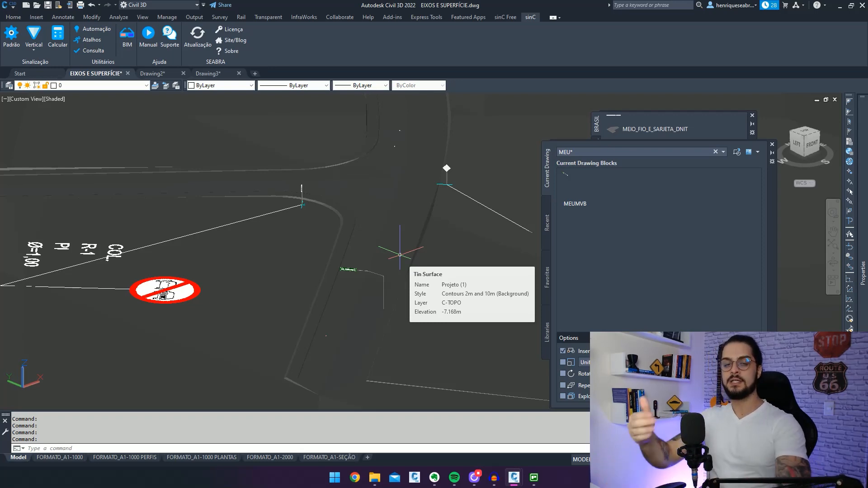
scroll(387, 267, up, 3)
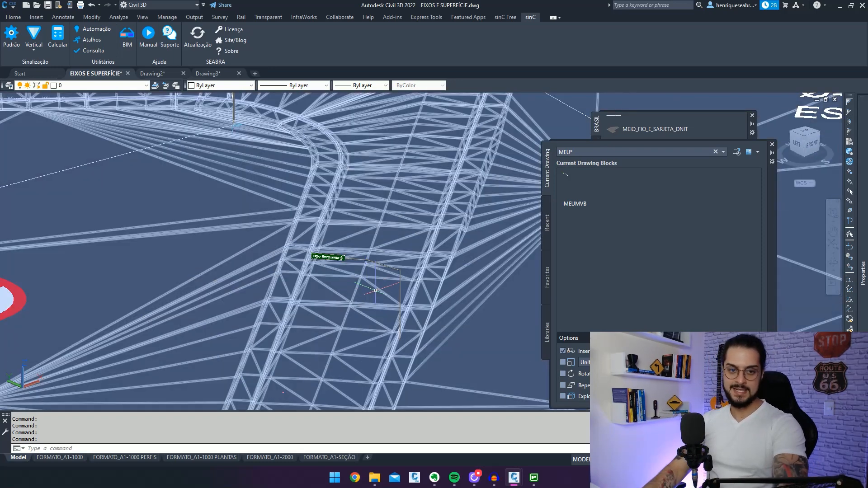
middle_drag(403, 255, 408, 277)
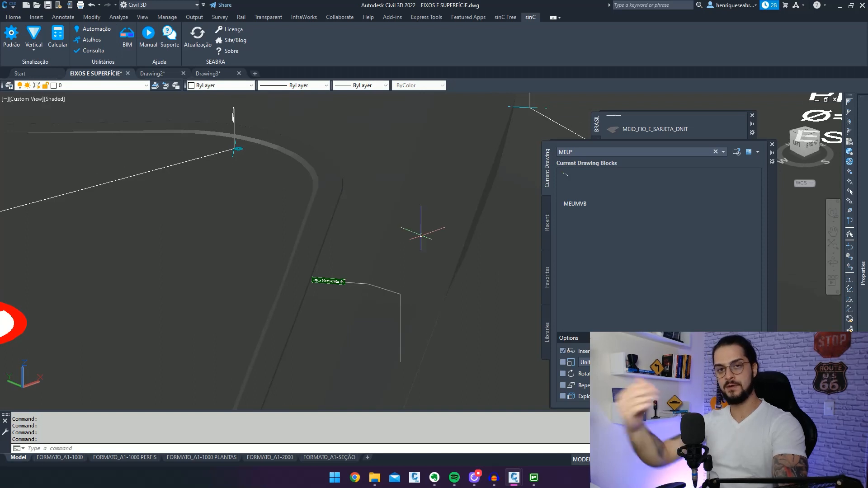
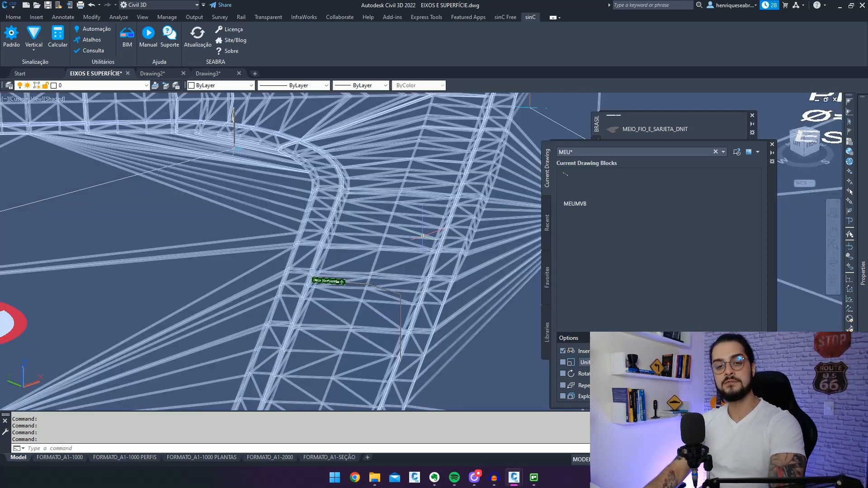
middle_drag(399, 186, 386, 187)
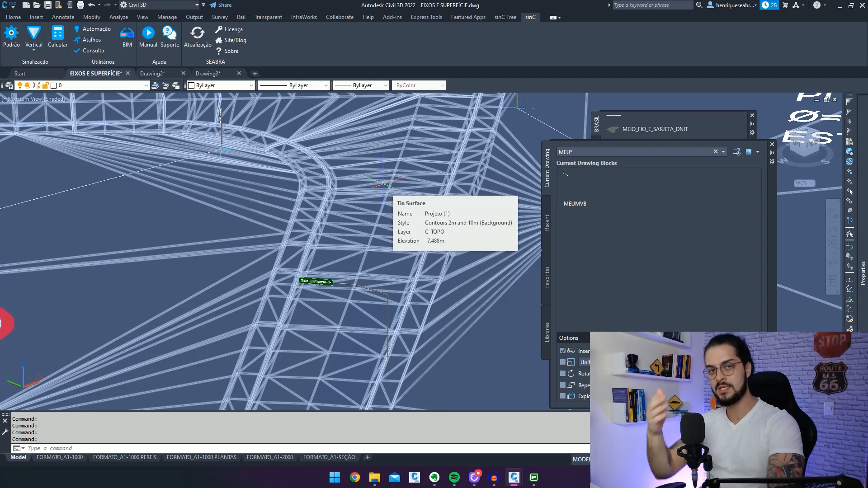
middle_drag(383, 183, 384, 188)
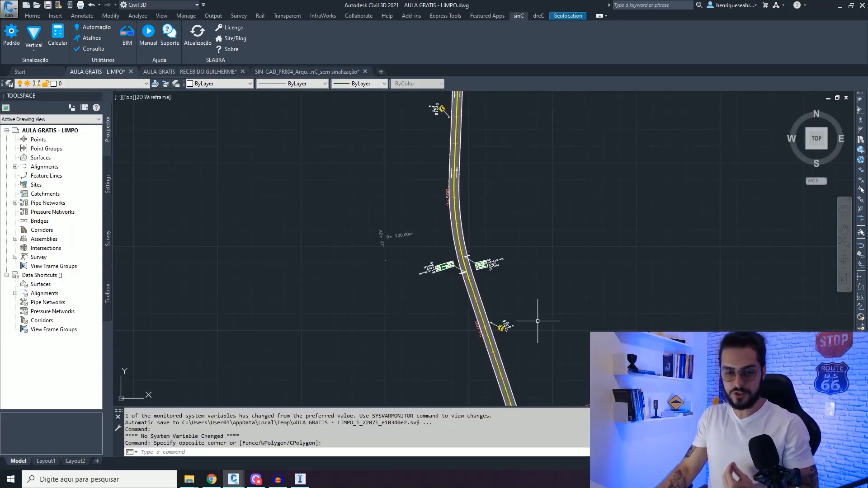
Step: Review the signs, pavement arrows and design speed labels along the road in the AULA GRATIS - LIMPO plan
middle_drag(538, 323, 496, 227)
mouse_move(528, 339)
middle_down()
mouse_move(507, 245)
mouse_move(521, 288)
mouse_move(511, 194)
middle_up()
mouse_move(519, 287)
middle_down()
mouse_move(520, 223)
mouse_move(503, 151)
mouse_move(487, 215)
mouse_move(523, 285)
middle_up()
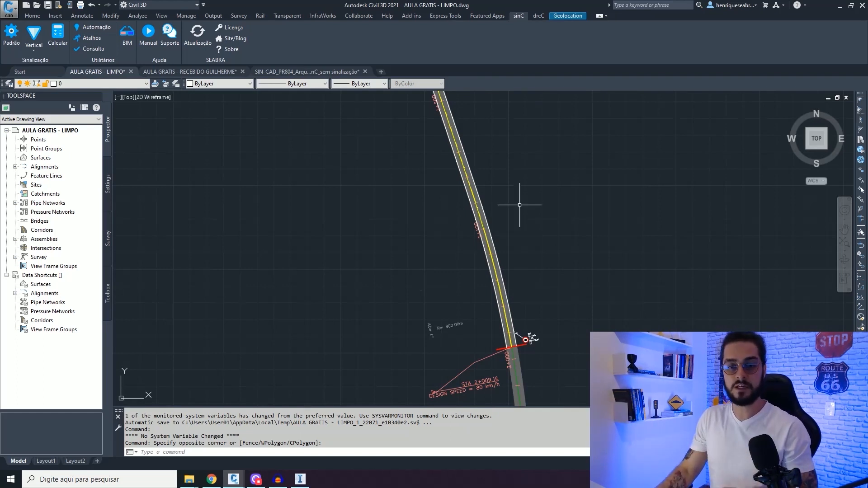
middle_drag(519, 201, 527, 251)
mouse_move(465, 188)
middle_down()
mouse_move(484, 293)
mouse_move(513, 294)
middle_up()
middle_drag(471, 221, 501, 296)
middle_drag(494, 205, 519, 241)
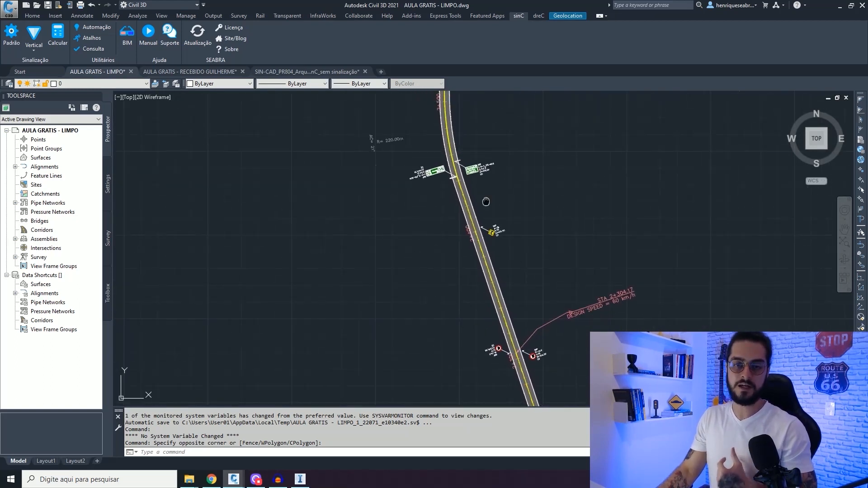
middle_drag(486, 201, 510, 276)
middle_drag(498, 177, 516, 250)
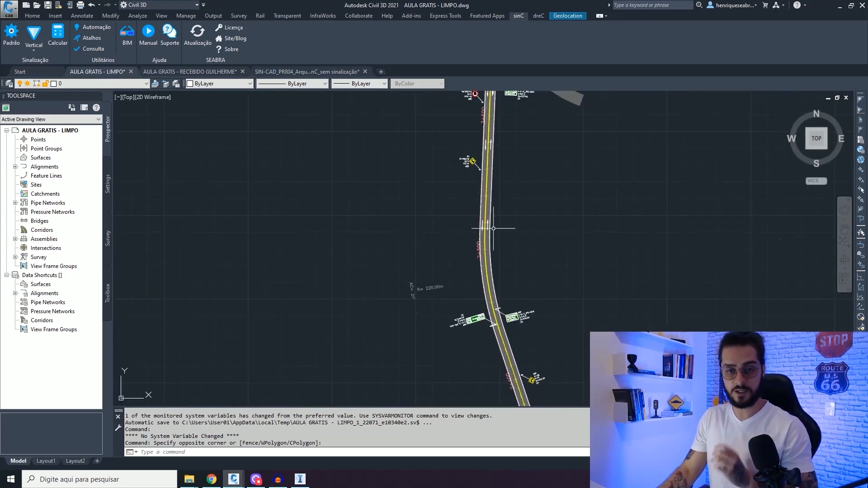
Step: Switch to InfraWorks, start the Model Builder and locate Rodovia Miguel Buffara on its map
middle_drag(546, 168, 560, 264)
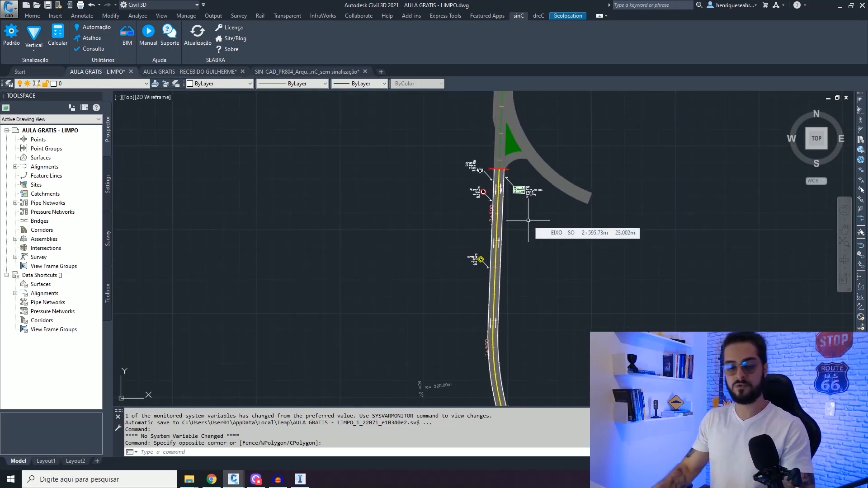
click(304, 471)
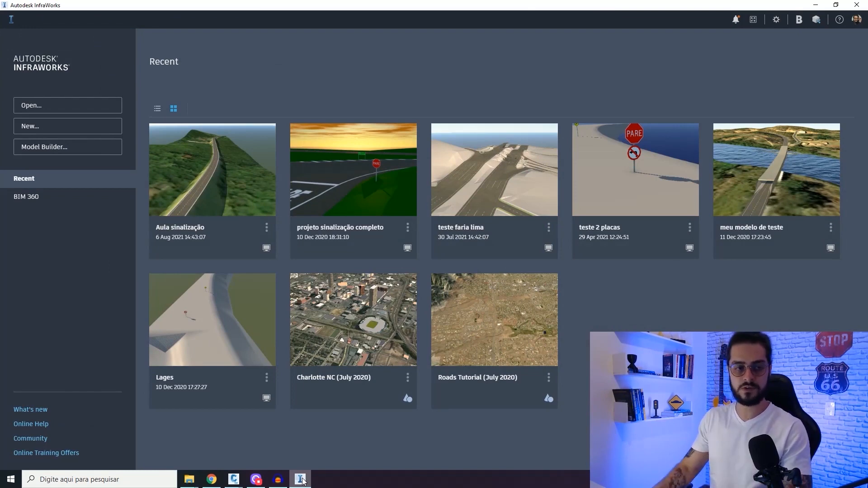
click(76, 149)
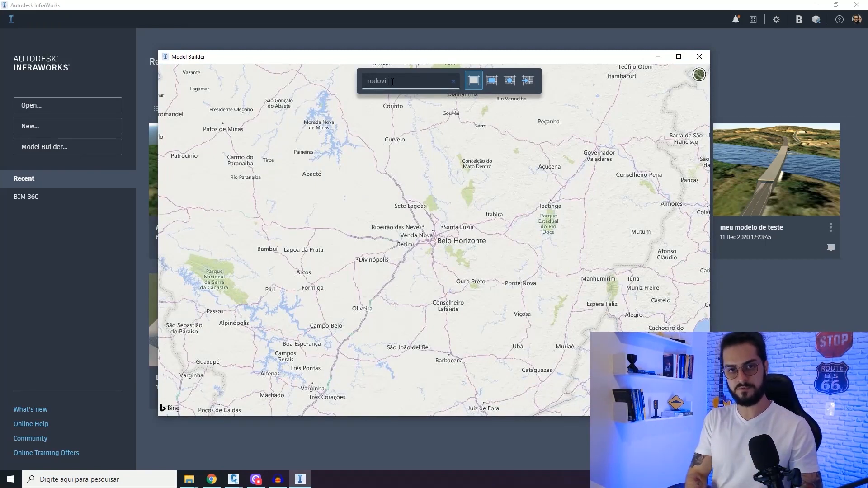
click(392, 81)
text(rodovia m)
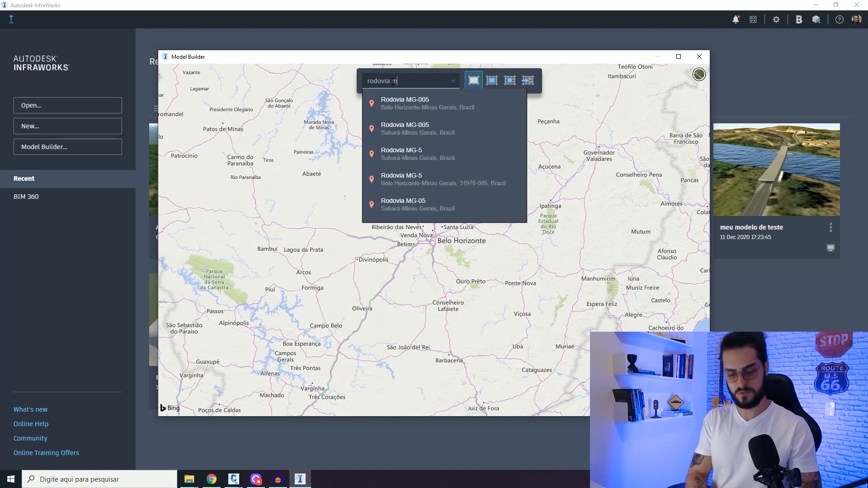
text(iguel by)
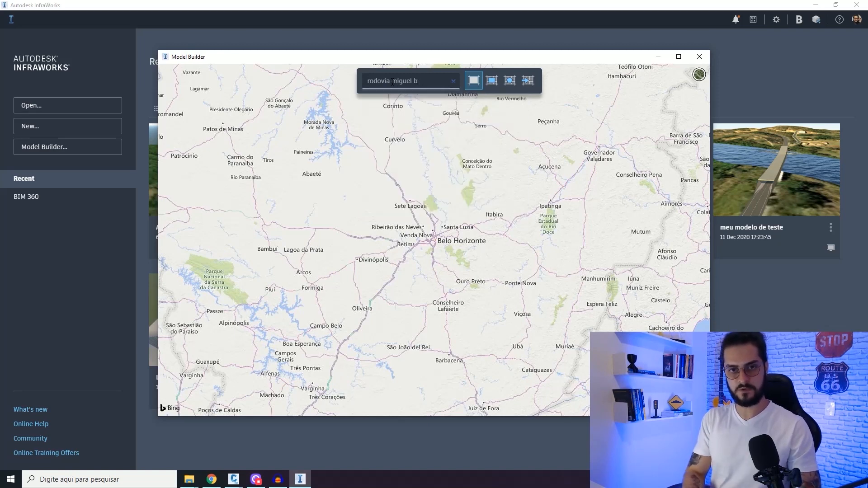
click(465, 104)
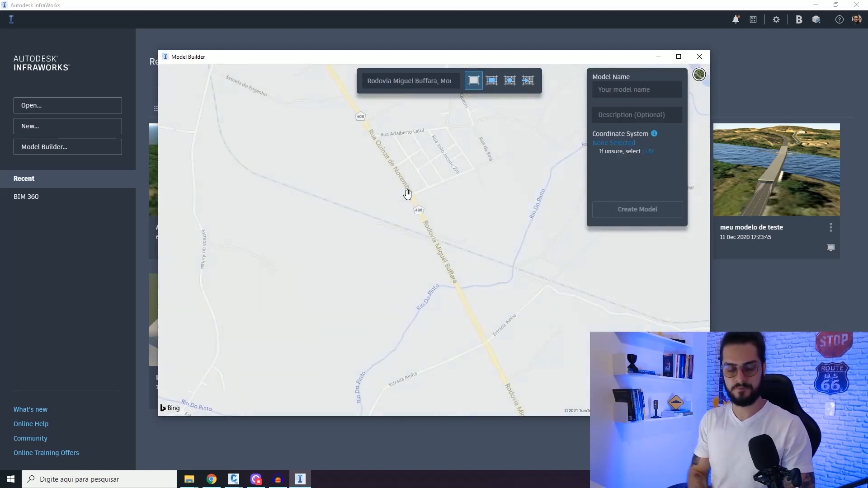
Step: Follow Rodovia Miguel Buffara on the map to the junction with the side road near the 408 marker
scroll(465, 209, down, 3)
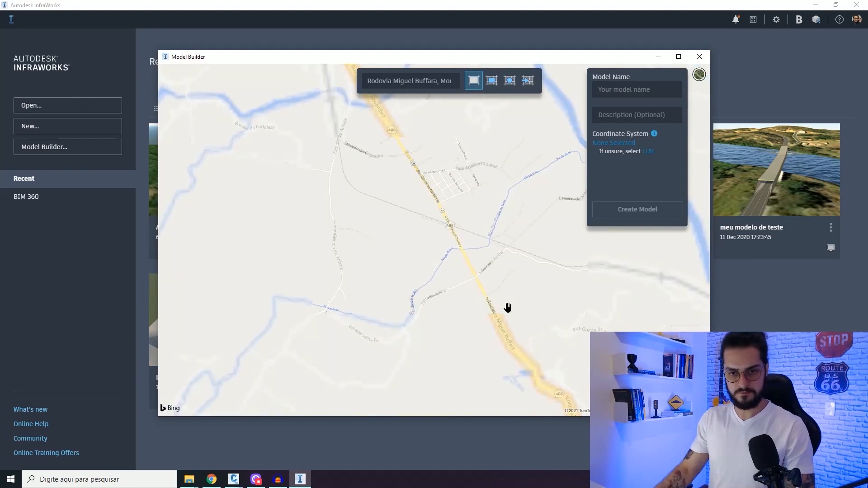
scroll(537, 287, up, 5)
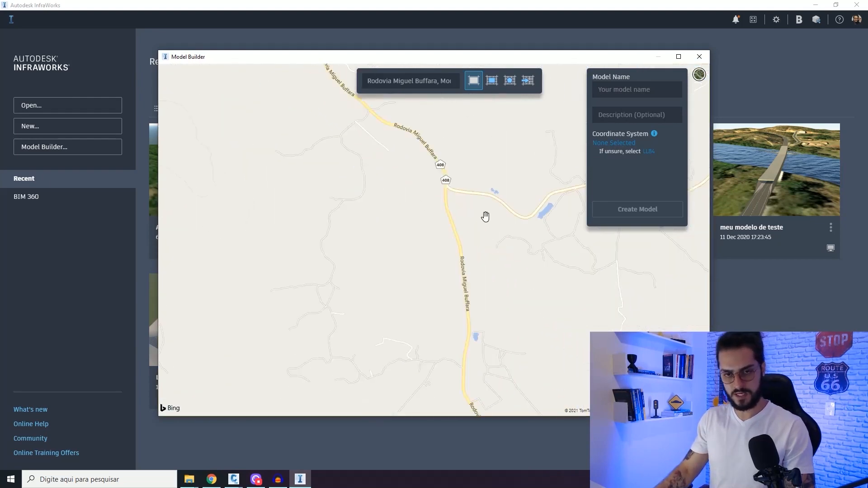
drag(450, 219, 457, 251)
drag(446, 193, 453, 215)
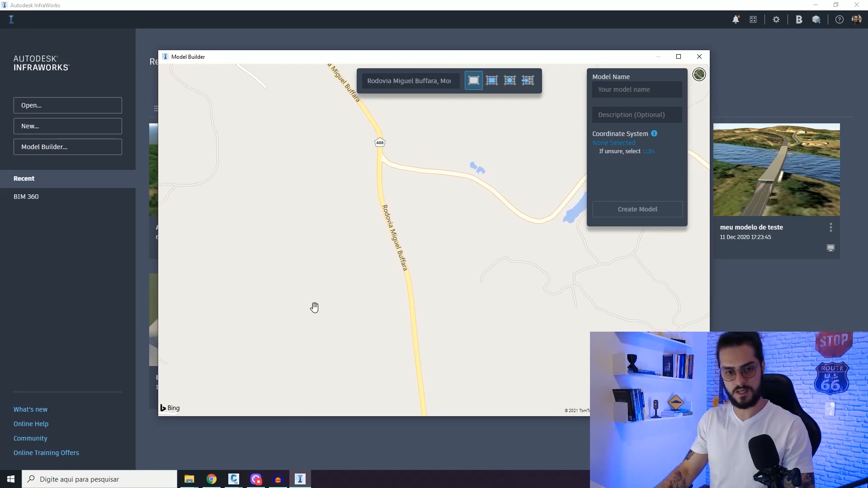
Step: Check the extent of the signed road in the AULA GRATIS - LIMPO plan in Civil 3D, and return to the InfraWorks map
mouse_move(233, 477)
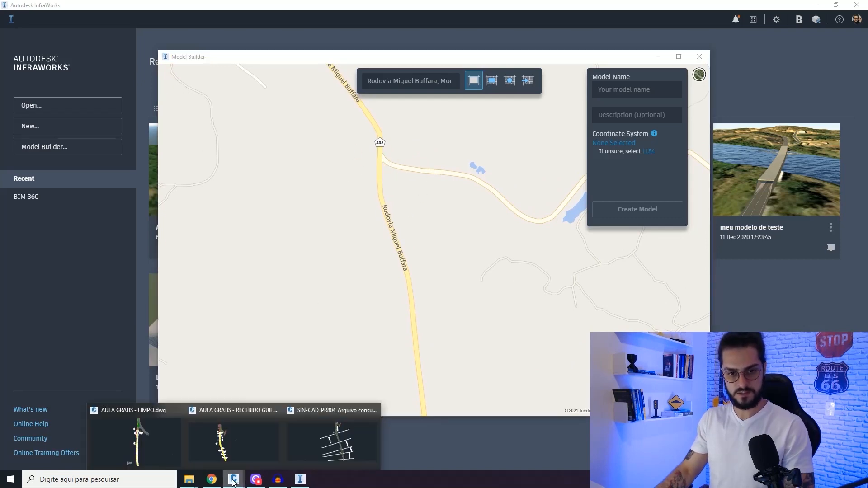
click(136, 448)
scroll(502, 174, down, 2)
middle_drag(537, 352, 484, 192)
scroll(488, 251, down, 2)
middle_drag(511, 284, 484, 190)
scroll(500, 240, down, 2)
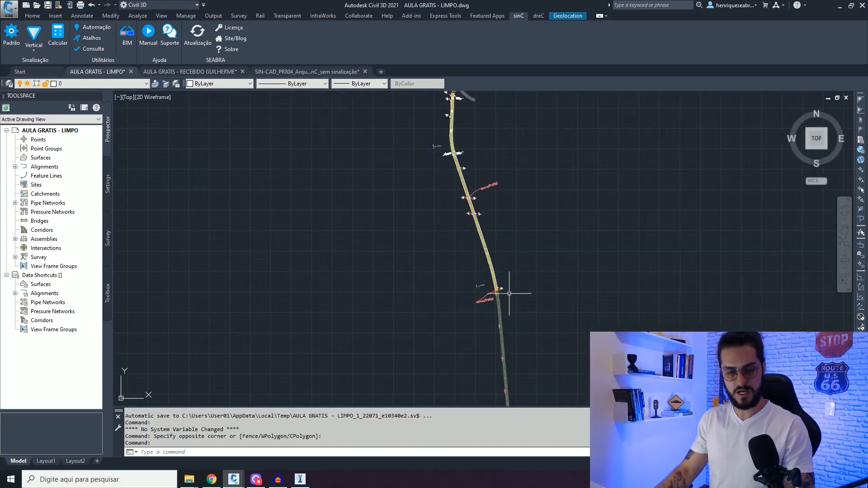
click(848, 7)
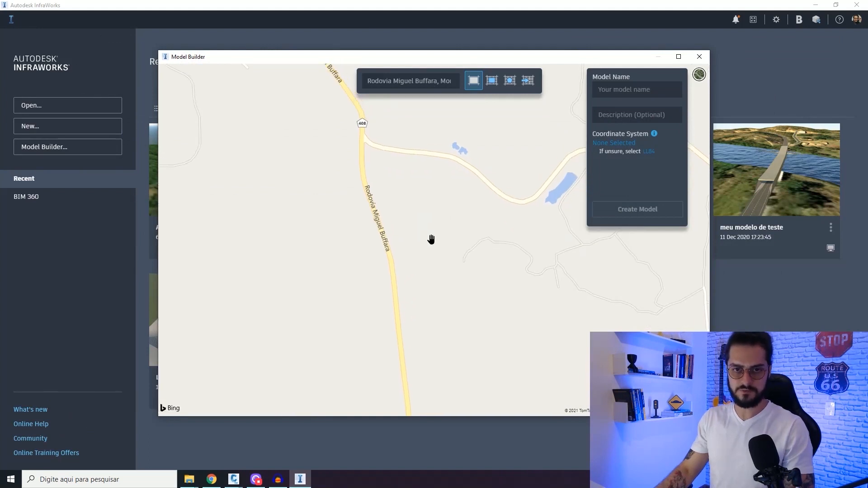
Step: Draw a polygon model area of about 0.45 sq km around Rodovia Miguel Buffara, running south from the 408 junction
click(509, 81)
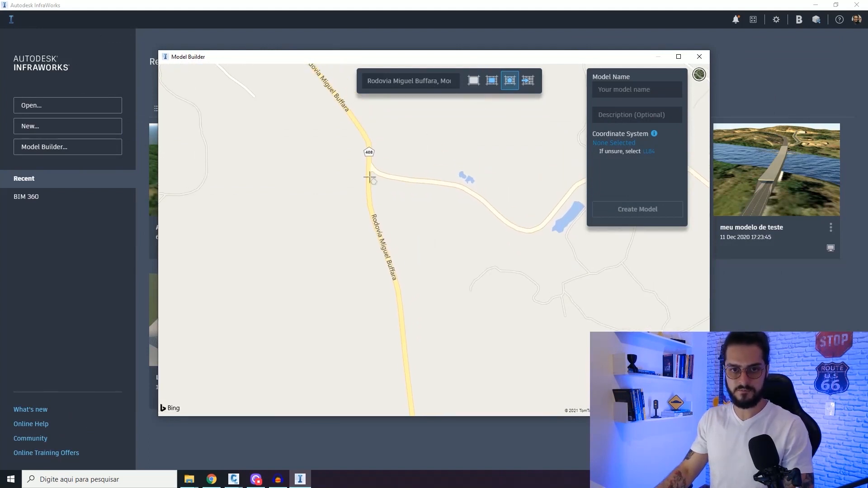
scroll(346, 178, up, 2)
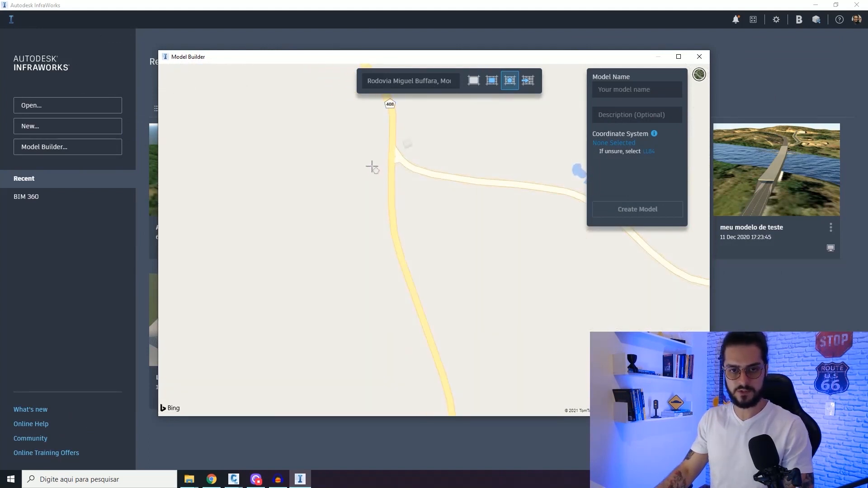
click(400, 168)
click(467, 261)
scroll(467, 261, down, 2)
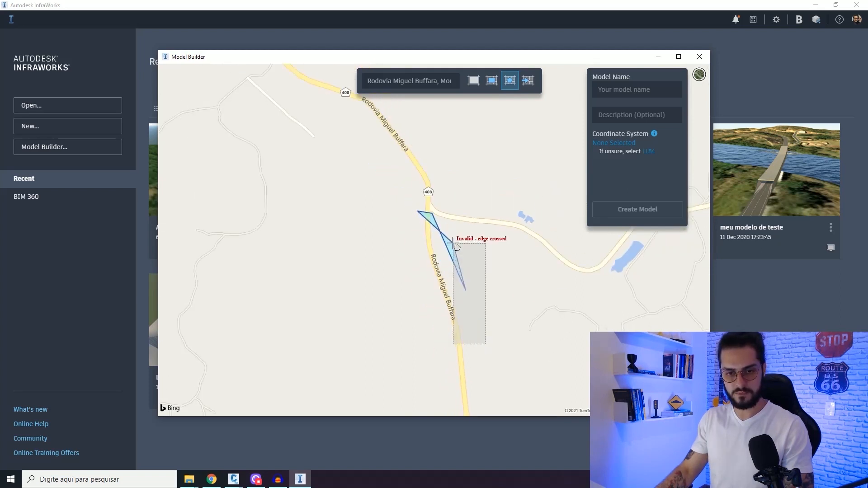
scroll(455, 246, up, 1)
scroll(476, 289, down, 3)
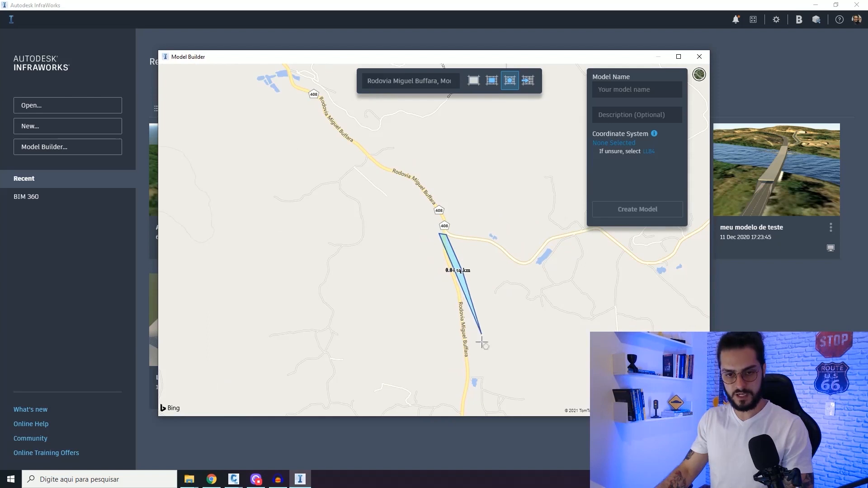
click(478, 353)
click(479, 388)
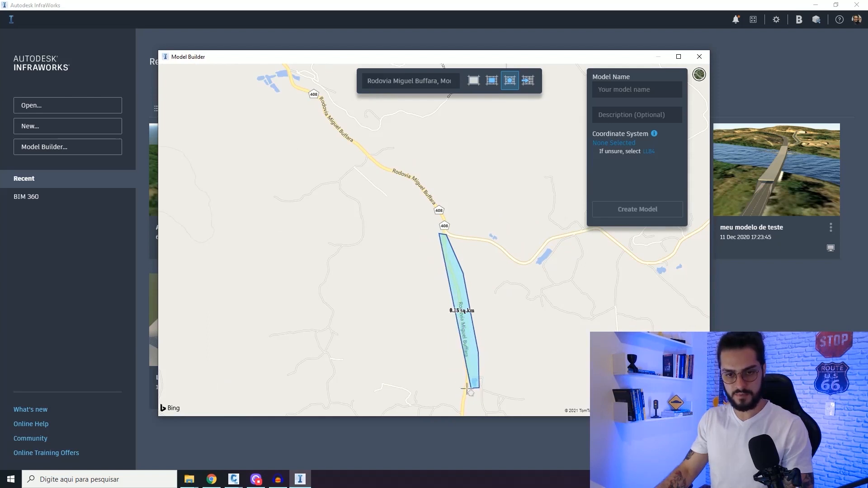
click(452, 387)
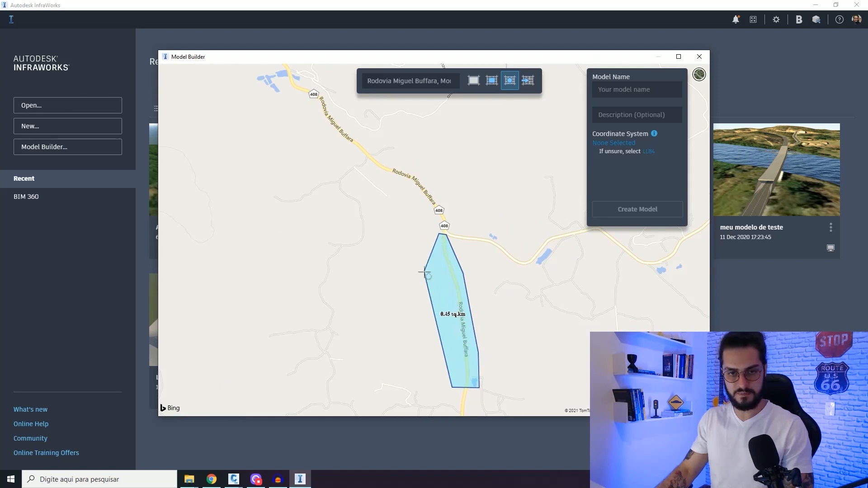
click(424, 266)
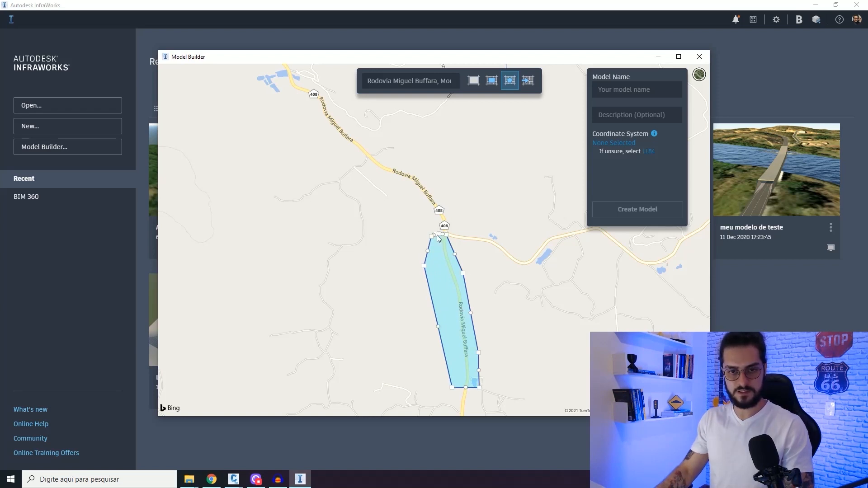
Step: Name the model Rodovia Miguel Buffara and reshape the east and west sides of the polygon around the road
click(631, 91)
text(Rodo)
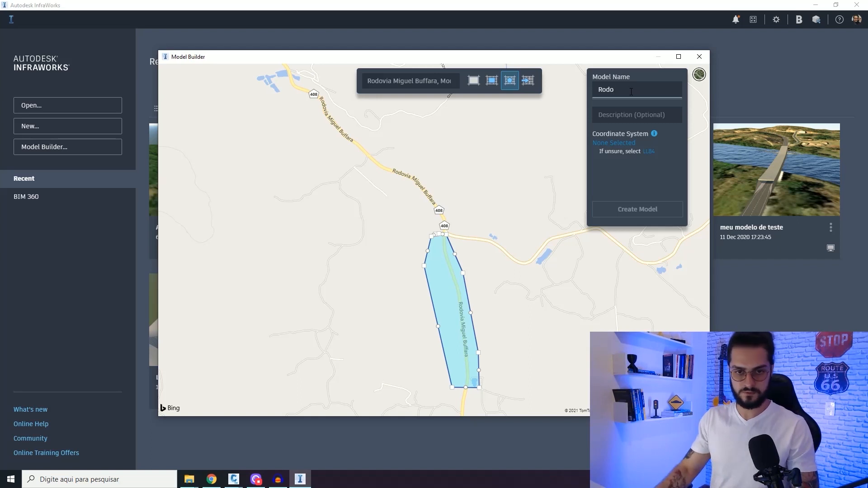
drag(472, 315, 480, 311)
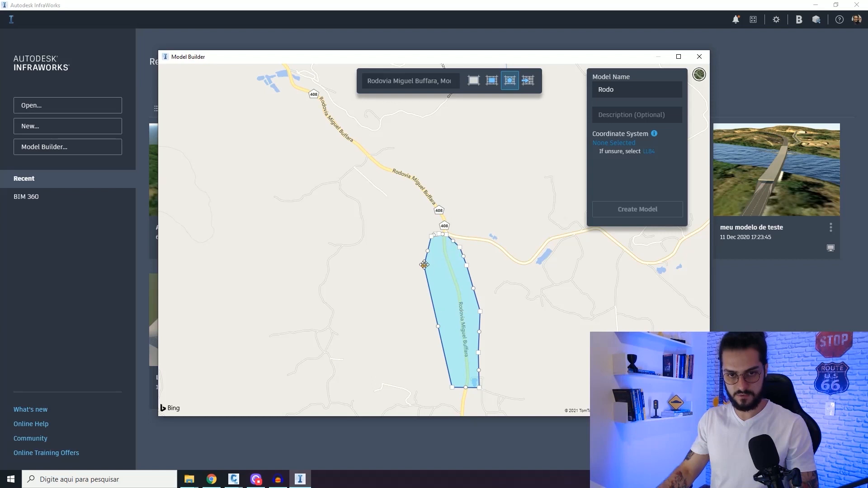
drag(424, 264, 430, 266)
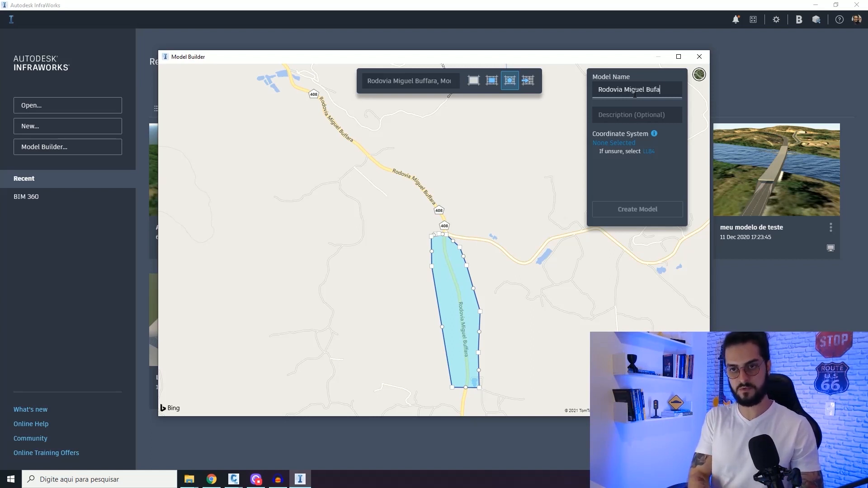
Step: Create the model with the LL84 coordinate system and open it from the recent models
click(648, 155)
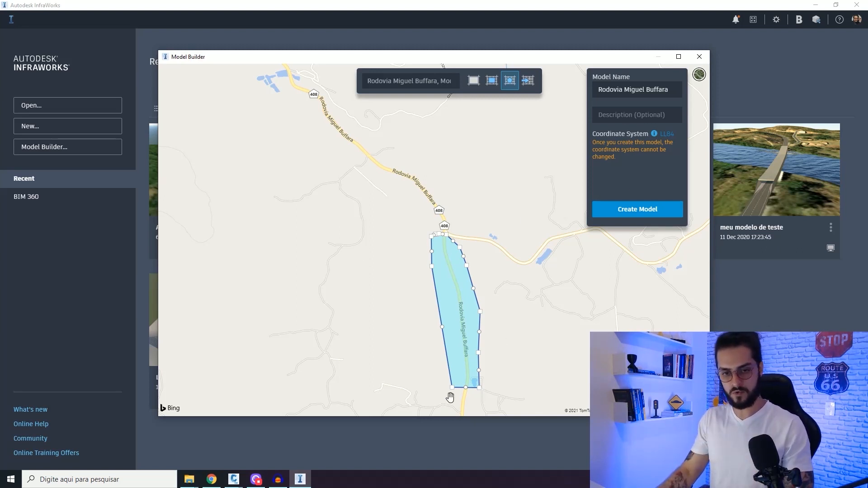
click(633, 216)
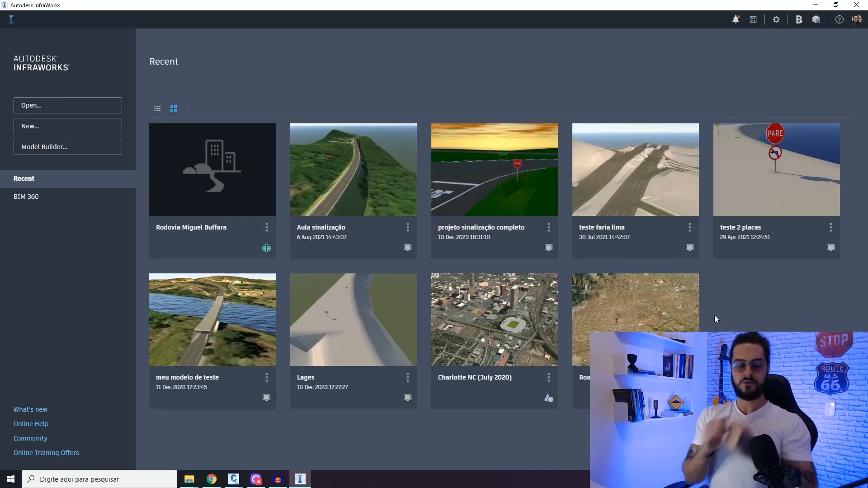
click(252, 173)
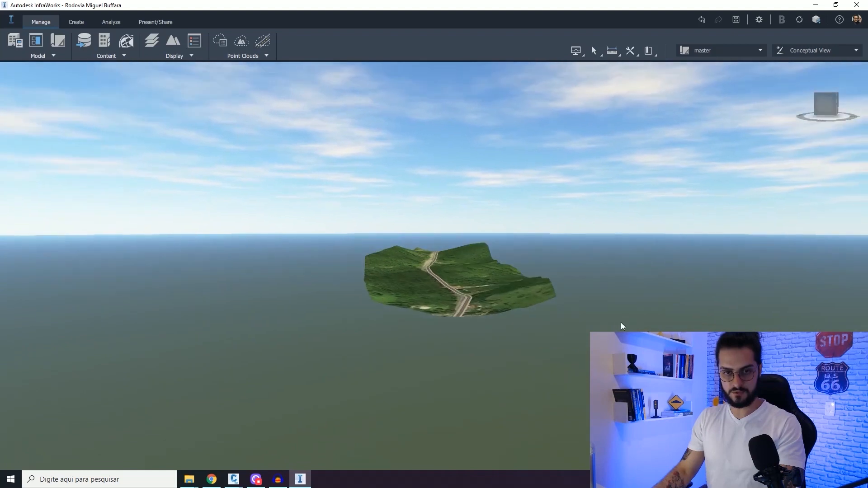
Step: Examine the terrain, aerial imagery and roads along the full length of the generated model, including the side road junction
scroll(454, 297, up, 5)
drag(470, 308, 497, 276)
scroll(510, 324, down, 3)
scroll(479, 310, up, 5)
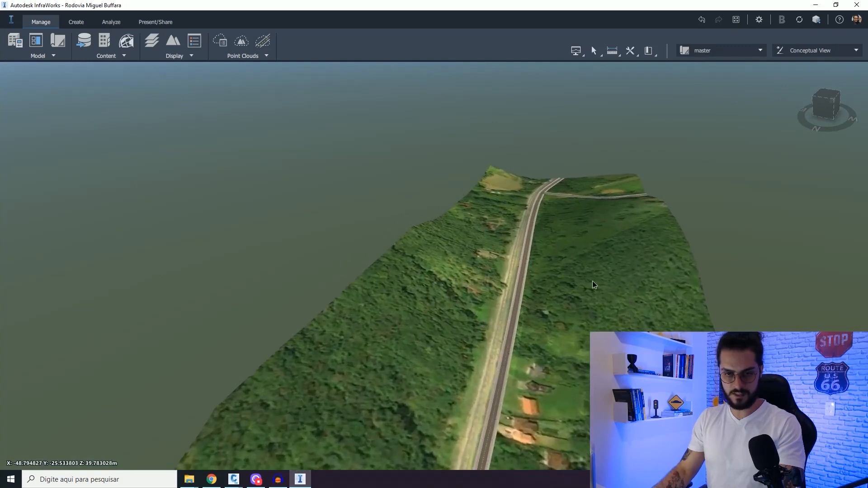
scroll(510, 291, up, 2)
drag(608, 275, 624, 292)
middle_drag(622, 289, 554, 278)
middle_drag(623, 244, 578, 288)
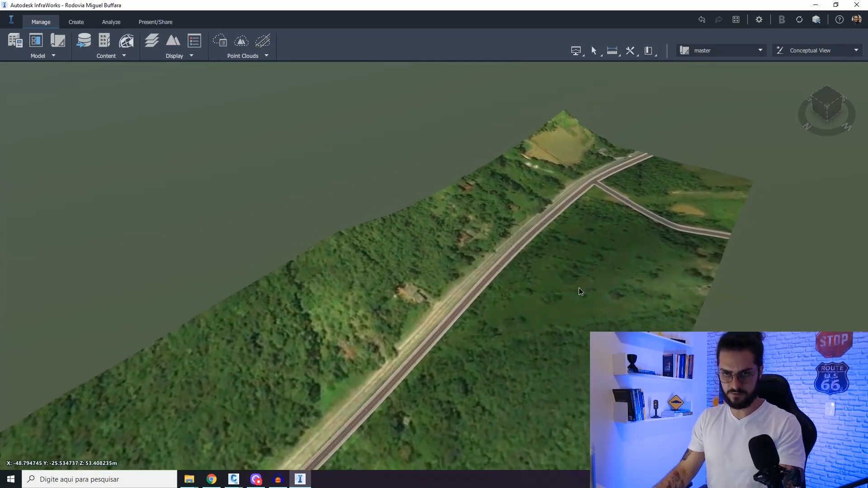
mouse_move(617, 248)
middle_down()
mouse_move(526, 341)
mouse_move(628, 211)
middle_up()
middle_drag(493, 338, 591, 174)
middle_drag(503, 364, 610, 216)
middle_drag(505, 343, 626, 208)
scroll(481, 357, down, 3)
drag(484, 355, 502, 337)
middle_drag(539, 307, 453, 364)
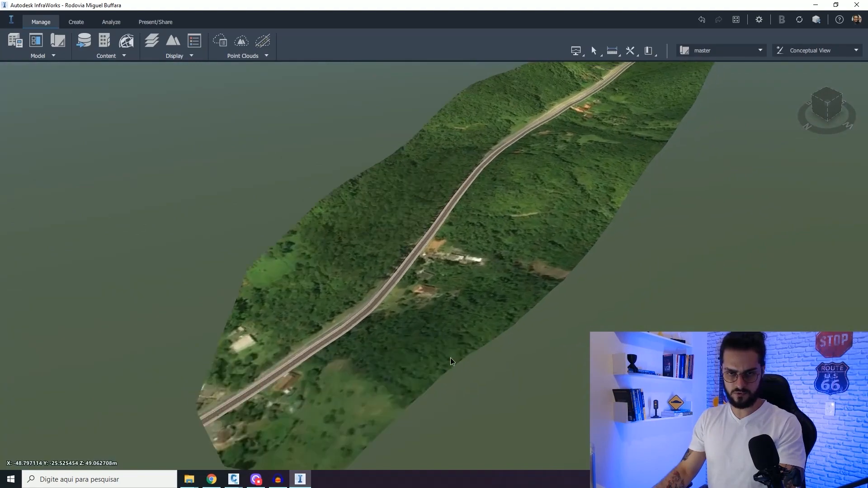
middle_drag(576, 237, 520, 301)
scroll(564, 291, down, 5)
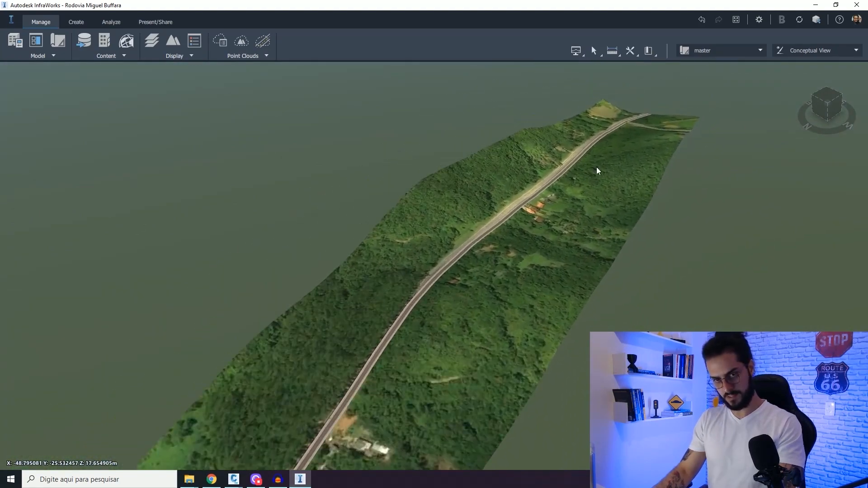
drag(558, 289, 527, 278)
middle_drag(526, 278, 583, 306)
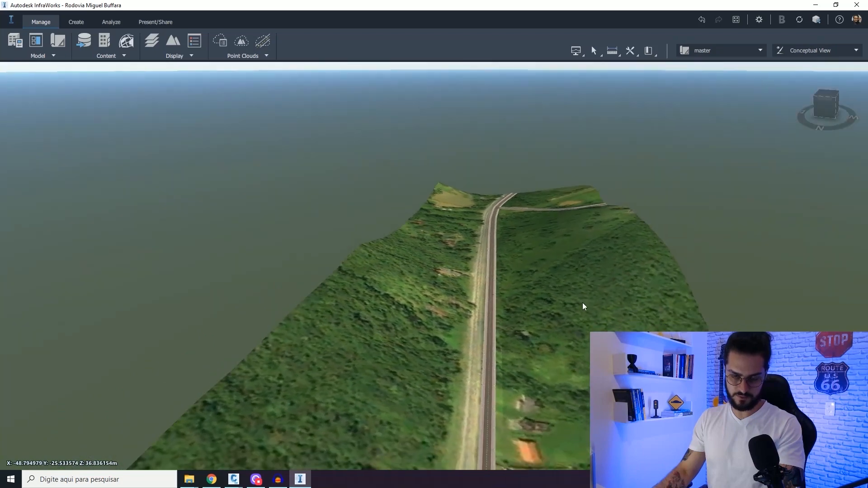
Step: Delete the Rodovia Deputado Miguel Bufara road and the side road from the model
click(494, 309)
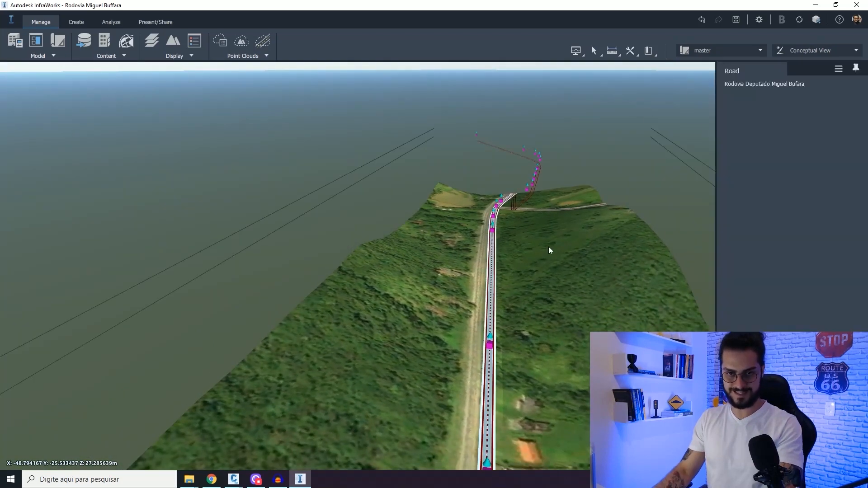
key(Delete)
drag(542, 254, 594, 231)
click(594, 232)
key(Delete)
drag(484, 300, 411, 348)
Step: Add the Civil 3D drawing AULA GRATIS - LIMPO.dwg from the 0 - Aula folder as a data source for the model
mouse_move(233, 479)
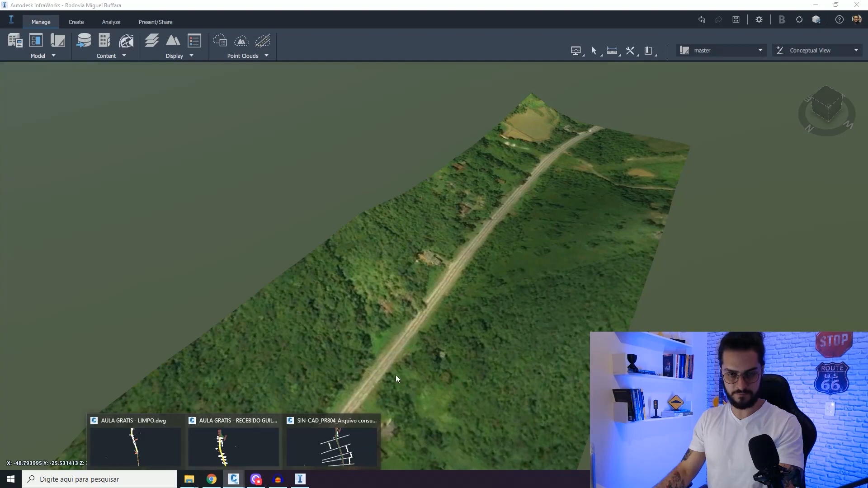
drag(552, 286, 413, 265)
click(84, 47)
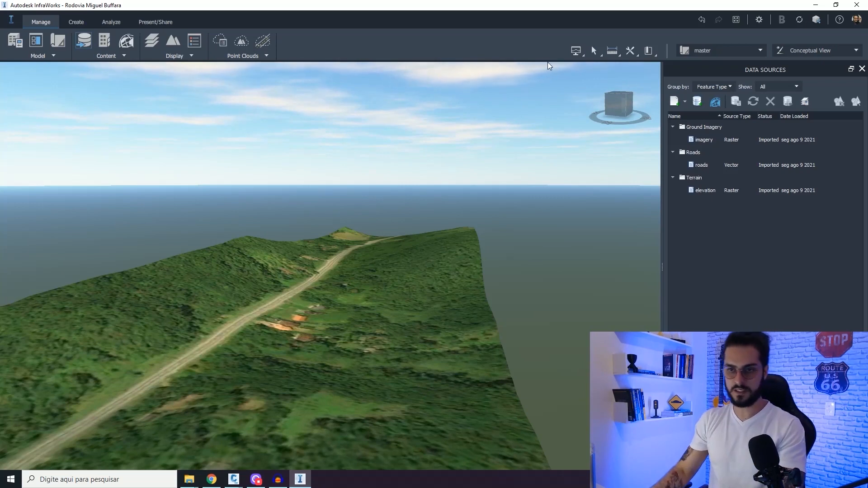
click(685, 101)
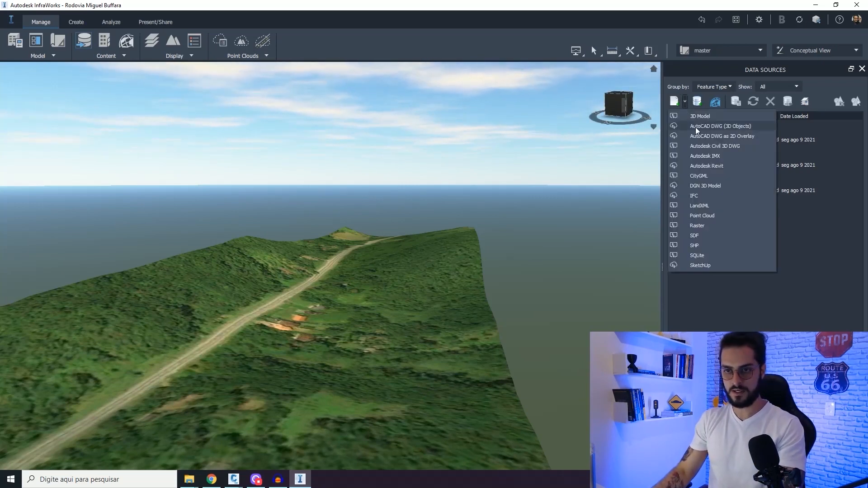
click(722, 146)
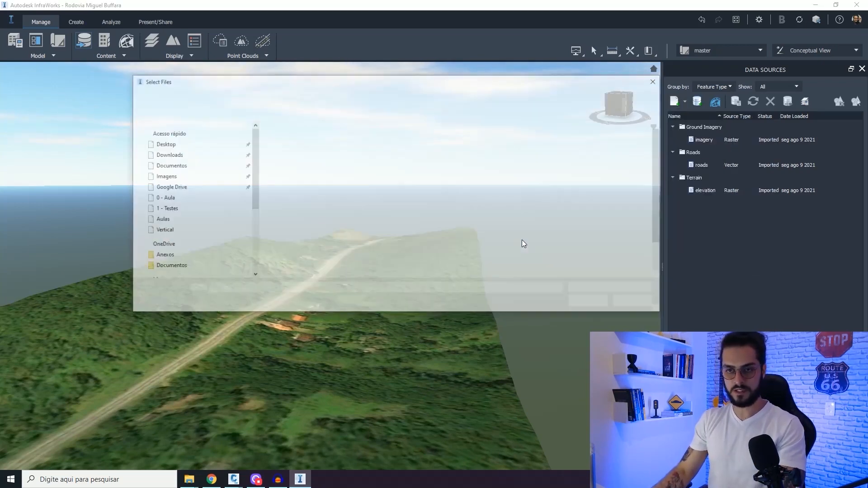
click(182, 199)
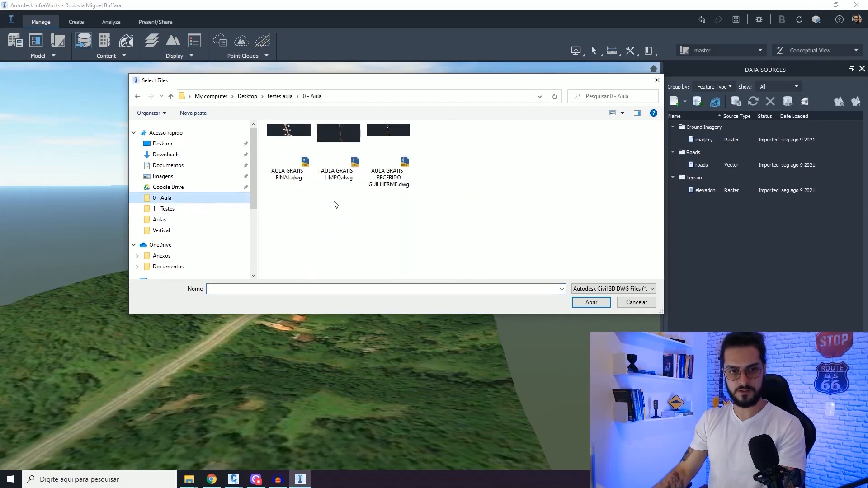
click(339, 153)
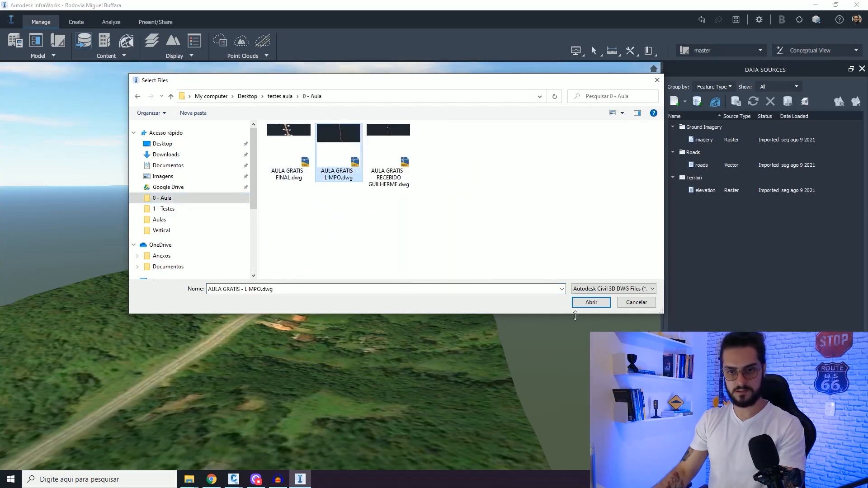
click(579, 303)
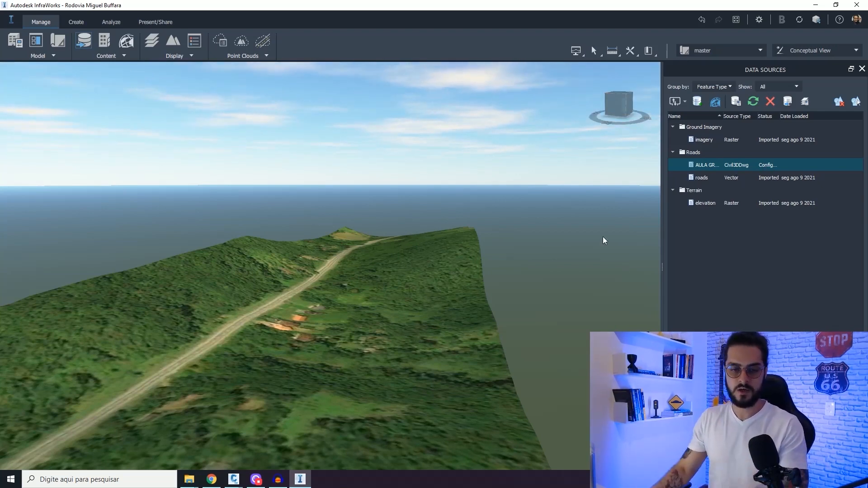
Step: Configure the imported roads data source with the SA-SIR-22S coordinate system and refresh it in the model
drag(587, 250, 465, 314)
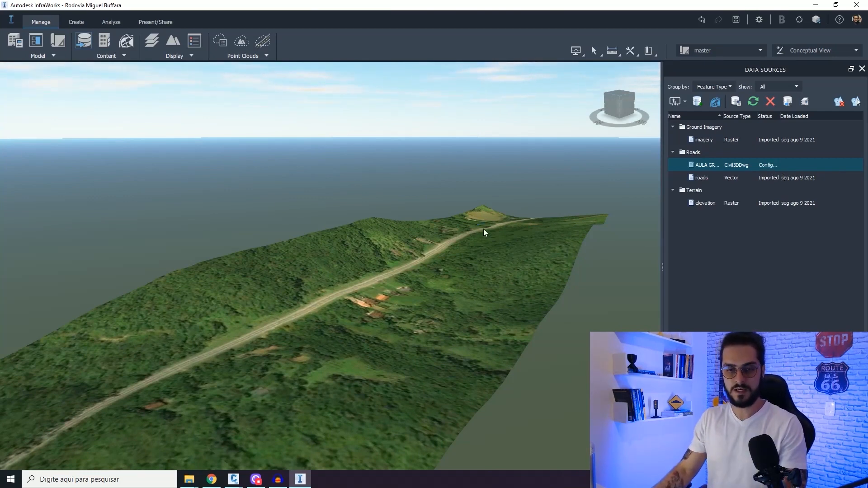
click(383, 103)
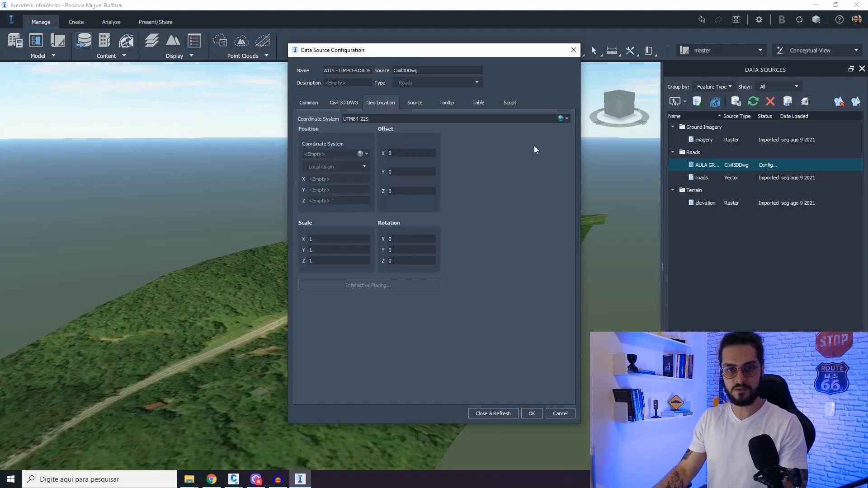
click(567, 119)
click(579, 137)
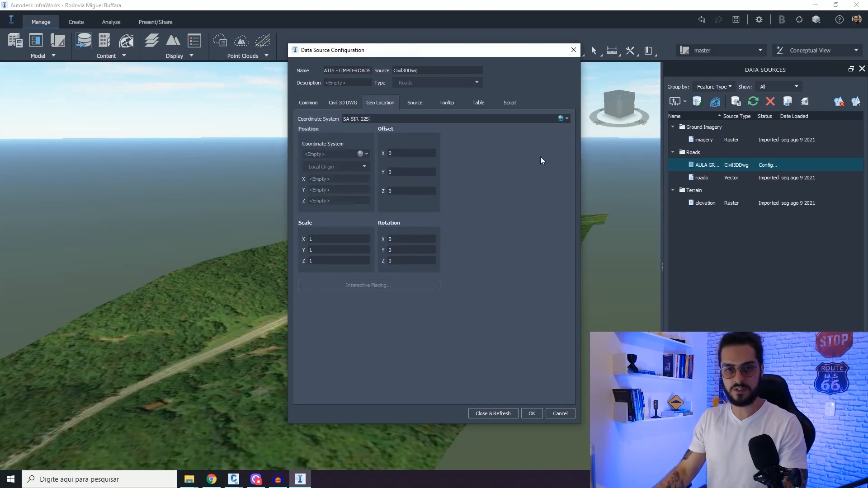
click(506, 414)
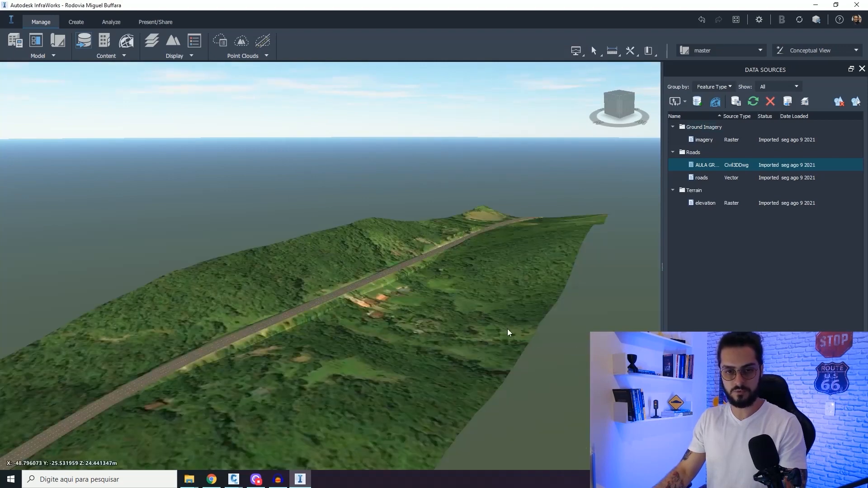
Step: Select the imported EIXO road and adjust its grading slope using the Fixed Slope method
drag(466, 336, 357, 370)
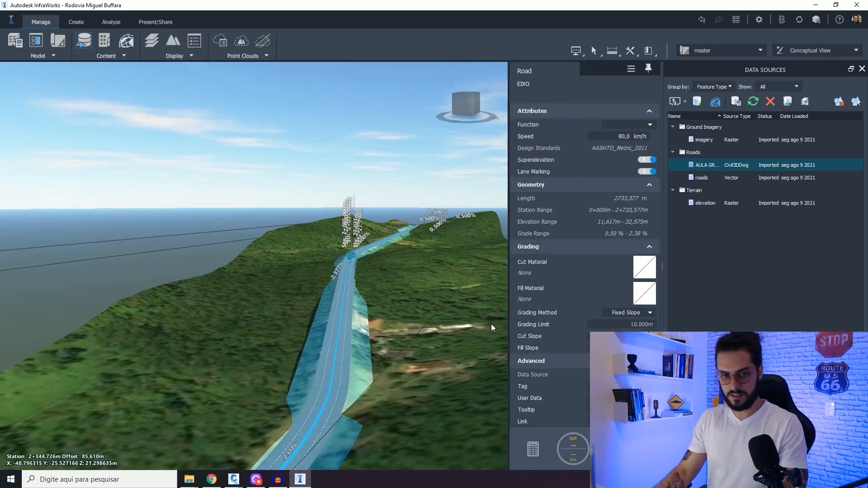
drag(490, 324, 445, 344)
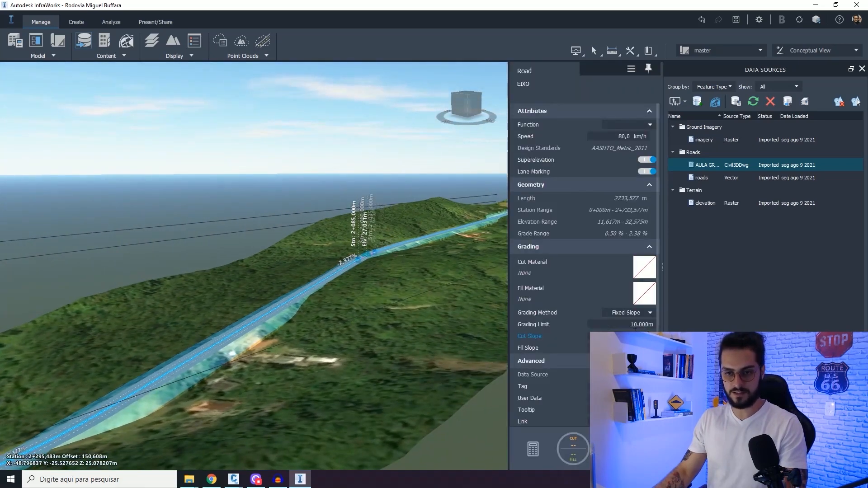
click(634, 313)
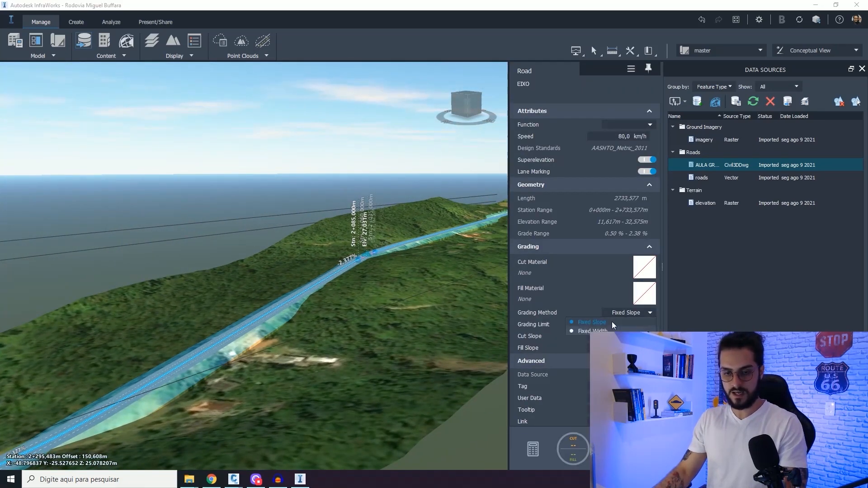
click(619, 329)
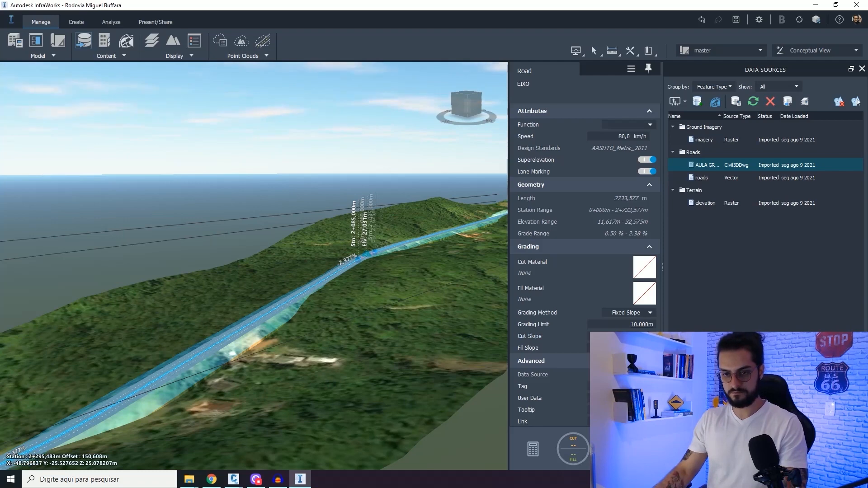
key(Return)
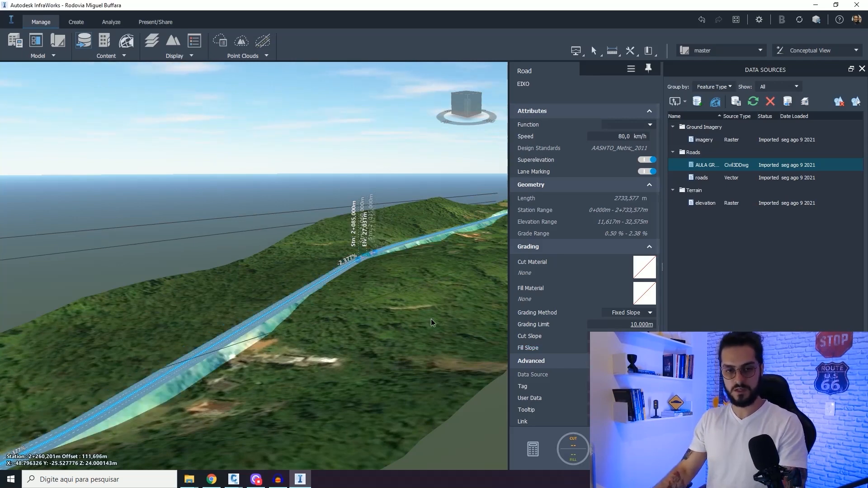
key(Escape)
Step: Switch to the AULA GRATIS - LIMPO drawing in Civil 3D, examine the signs along the alignment, and return to InfraWorks
drag(429, 312, 515, 185)
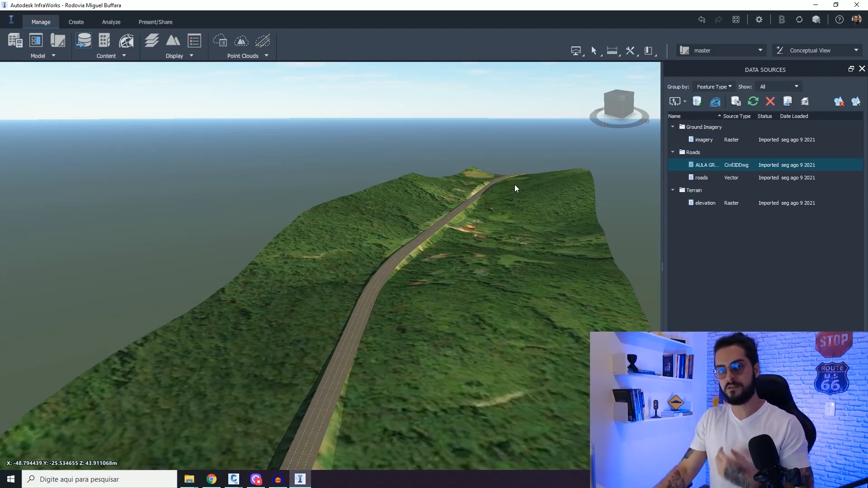
click(234, 479)
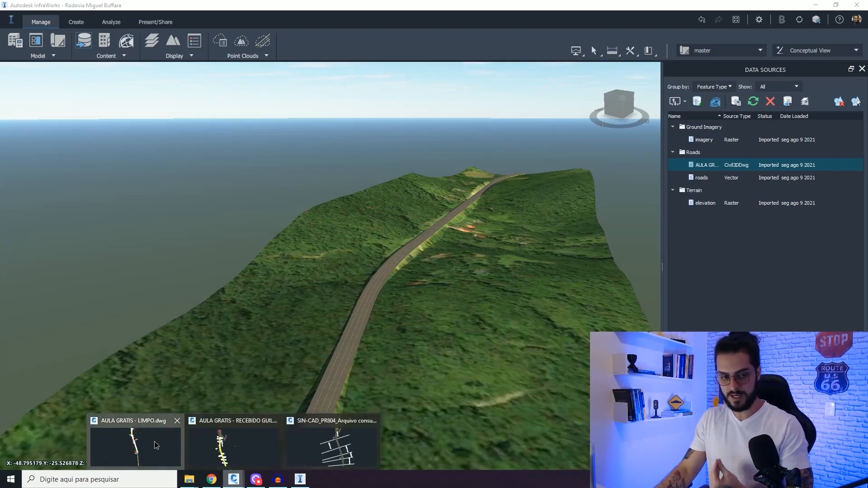
click(155, 443)
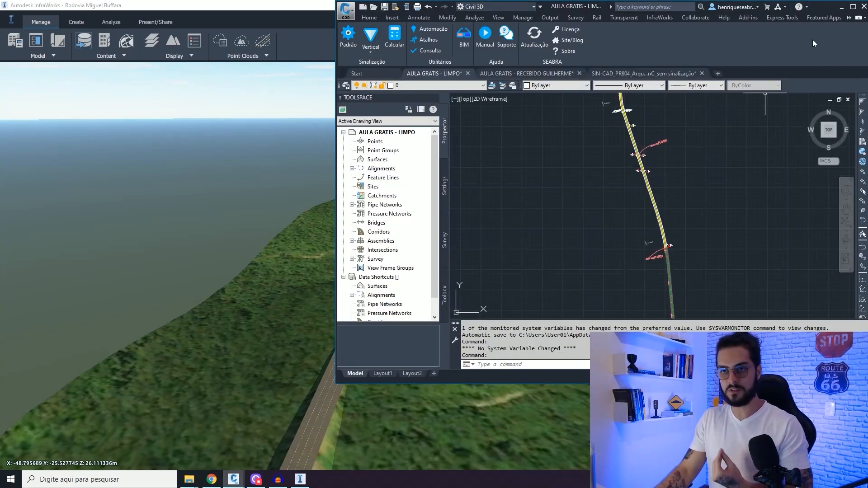
click(853, 7)
middle_drag(465, 199, 467, 253)
scroll(469, 277, up, 5)
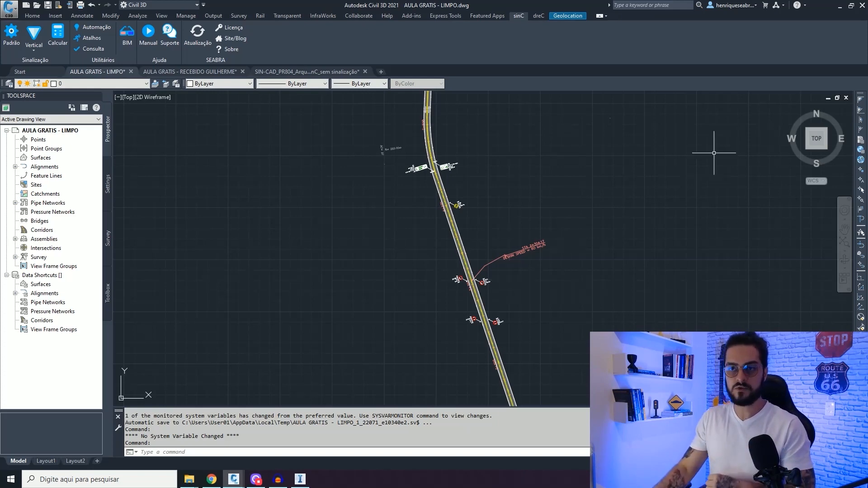
click(842, 7)
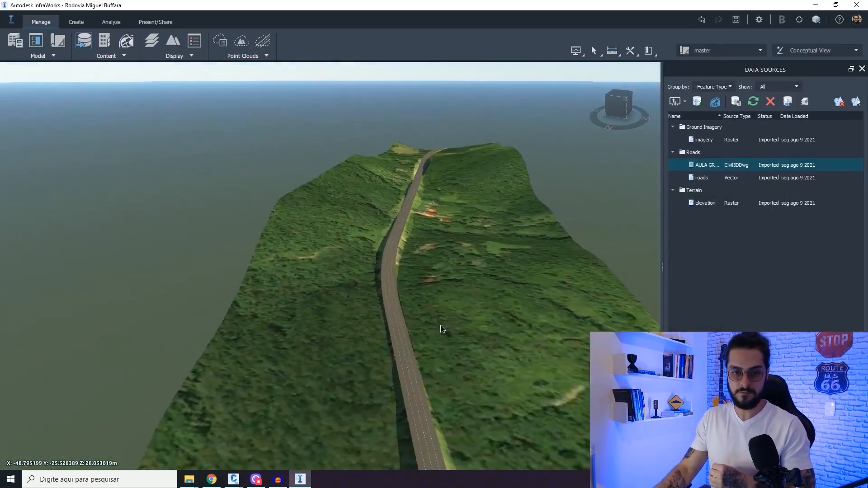
Step: Examine the imported road and its side slopes along the terrain from several angles
middle_drag(555, 201, 337, 389)
drag(480, 222, 516, 247)
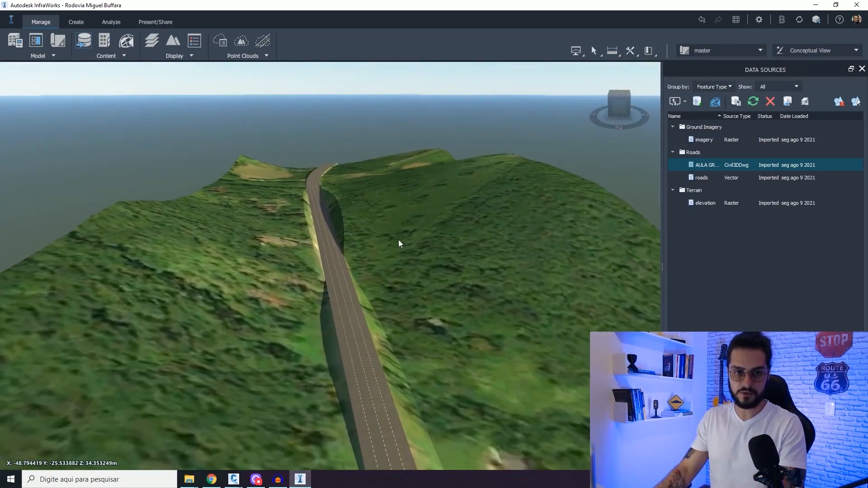
scroll(398, 240, up, 3)
drag(378, 225, 290, 206)
middle_drag(479, 219, 514, 348)
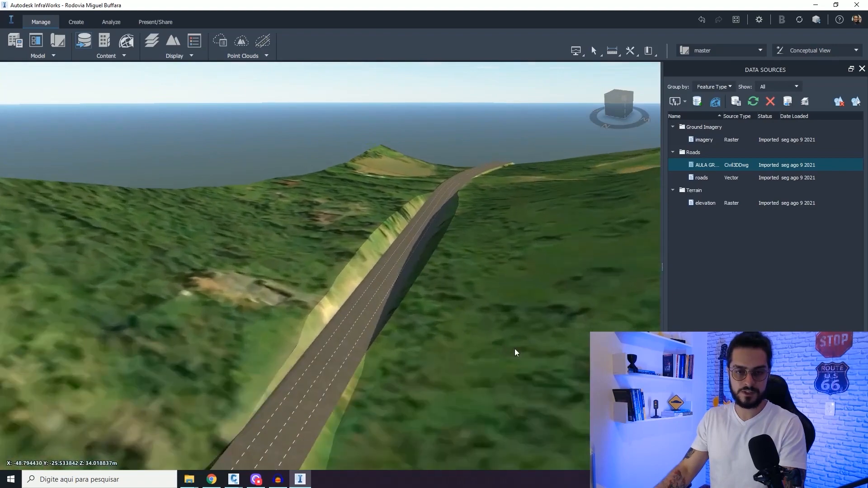
mouse_move(525, 319)
mouse_down()
mouse_move(505, 264)
mouse_move(517, 311)
mouse_up()
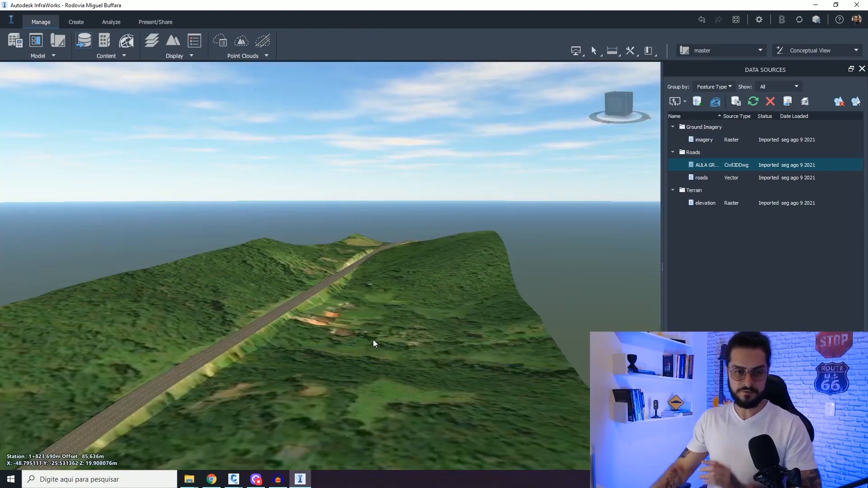
middle_drag(373, 340, 395, 346)
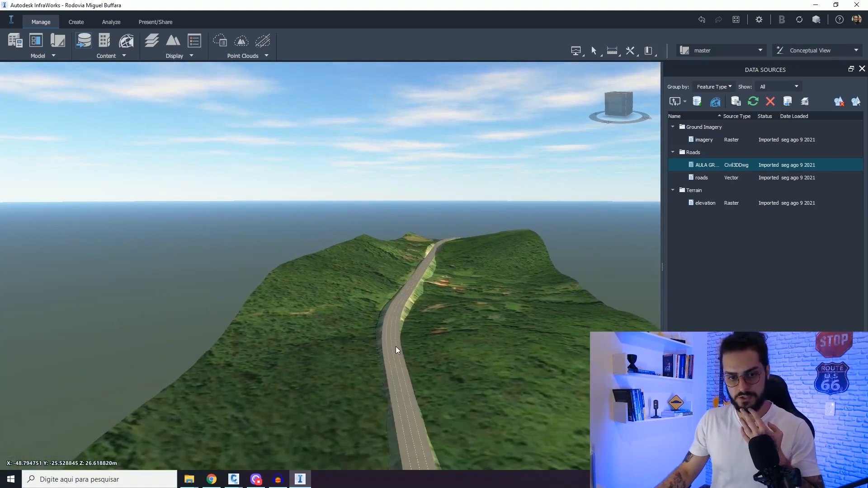
Step: Replace the right-hand outer lane of the EIXO road near station 1+865 with a narrow edge component
click(447, 319)
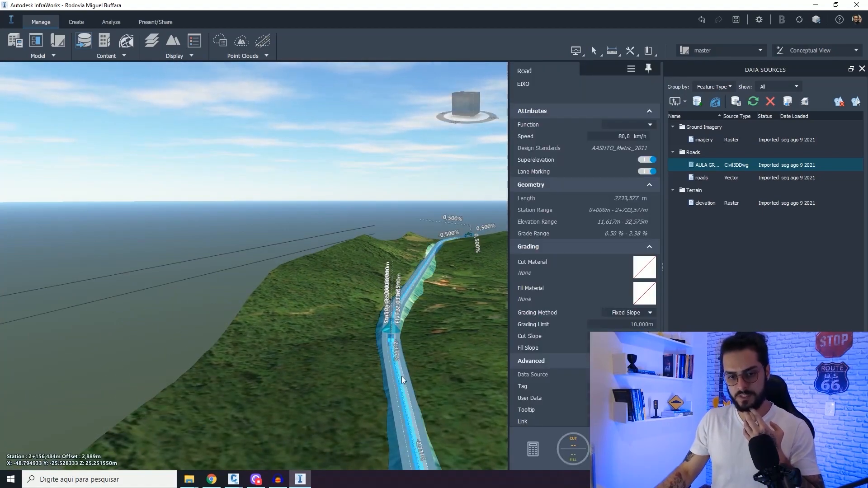
middle_drag(441, 413, 430, 435)
middle_drag(430, 361, 433, 432)
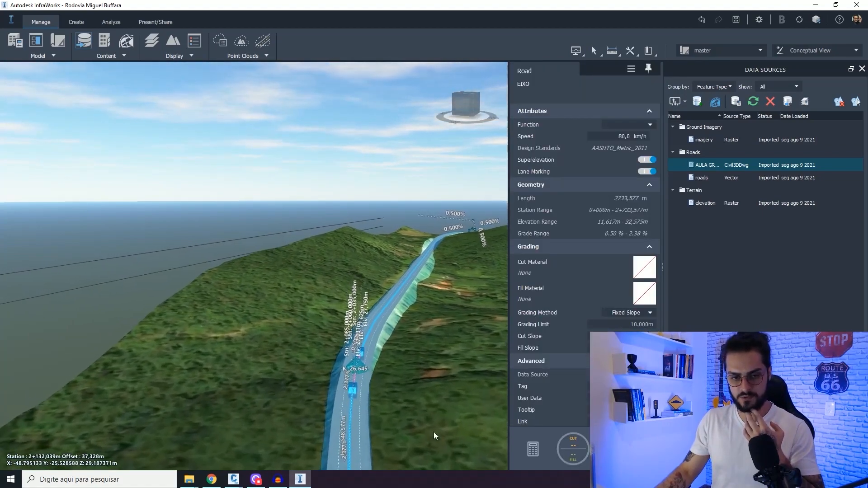
drag(442, 335, 452, 423)
scroll(401, 270, up, 8)
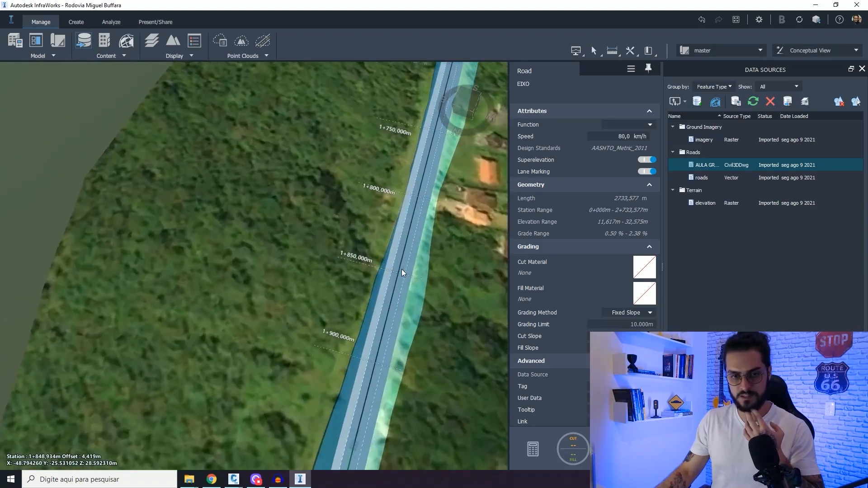
scroll(384, 319, up, 2)
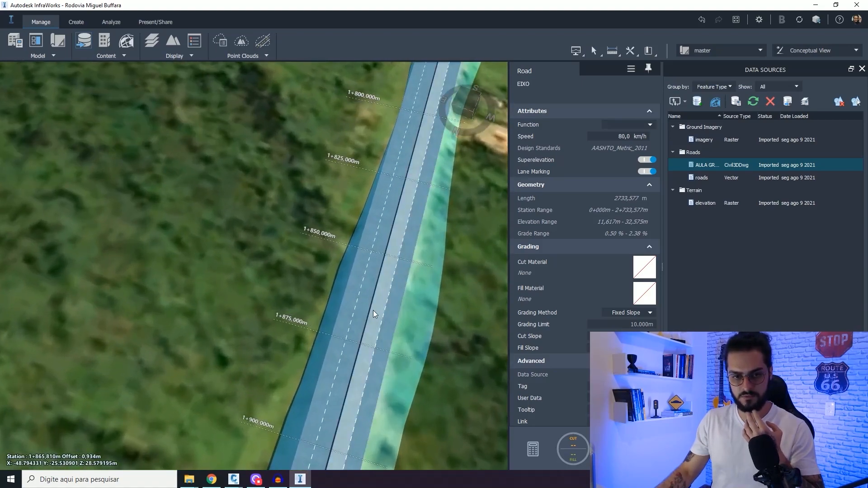
click(383, 314)
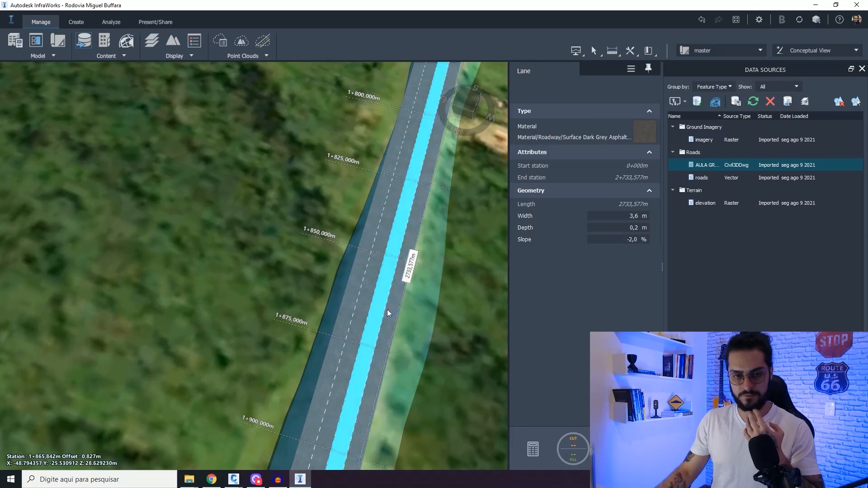
click(389, 311)
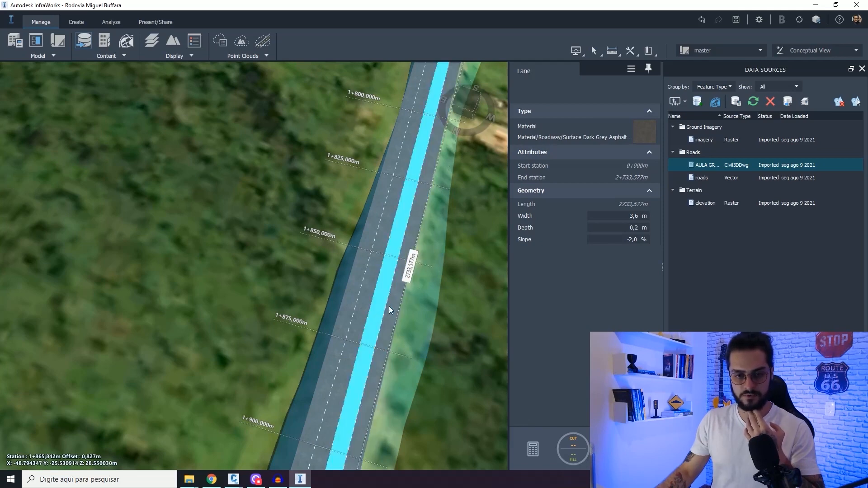
right_click(395, 313)
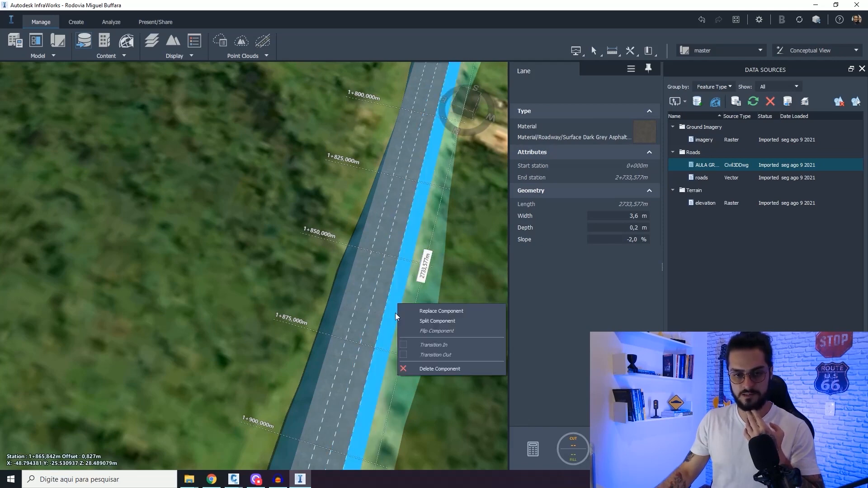
click(452, 311)
click(472, 320)
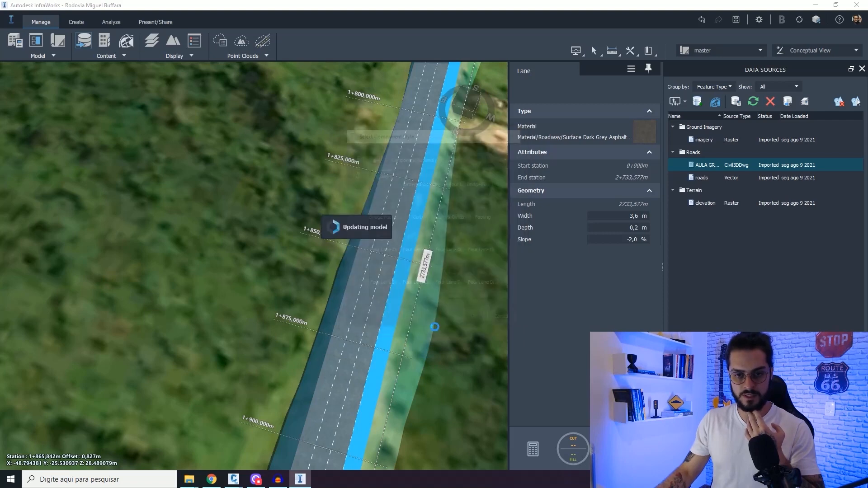
Step: Replace the left-hand outer lane of the EIXO road with the same narrow edge component
click(352, 315)
right_click(353, 311)
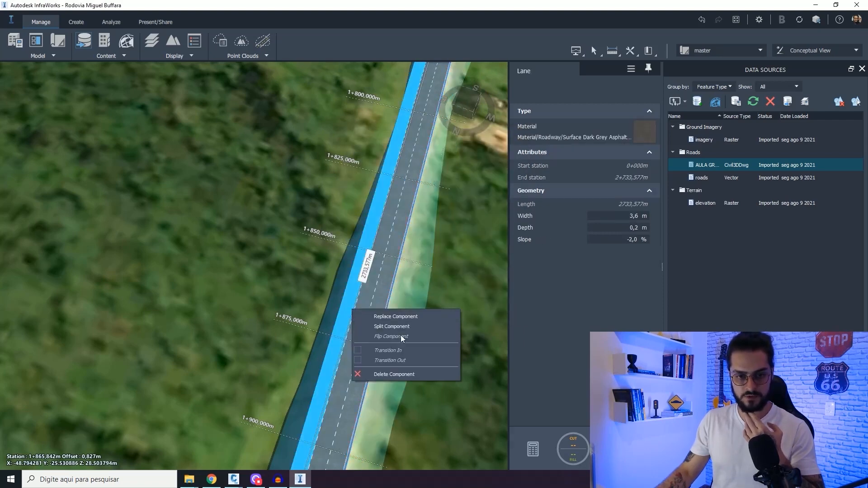
click(420, 317)
click(473, 319)
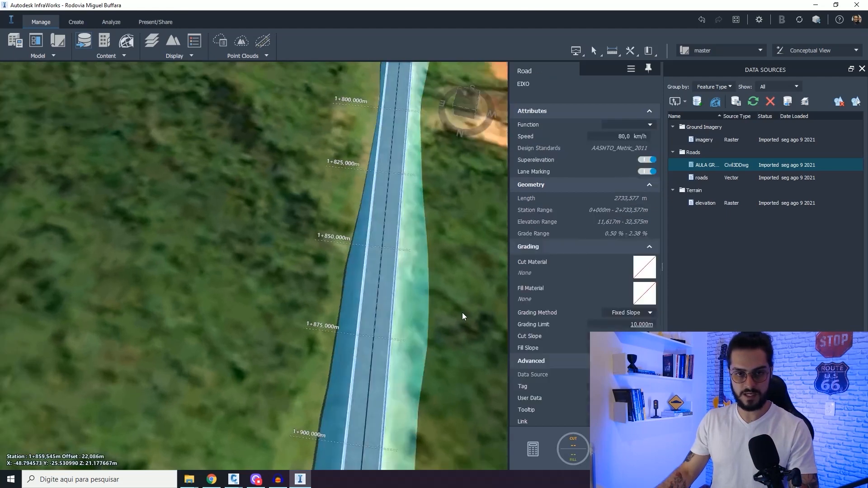
Step: Set the width of the right-hand lane of the EIXO road to 4 m
key(Escape)
click(382, 302)
click(388, 305)
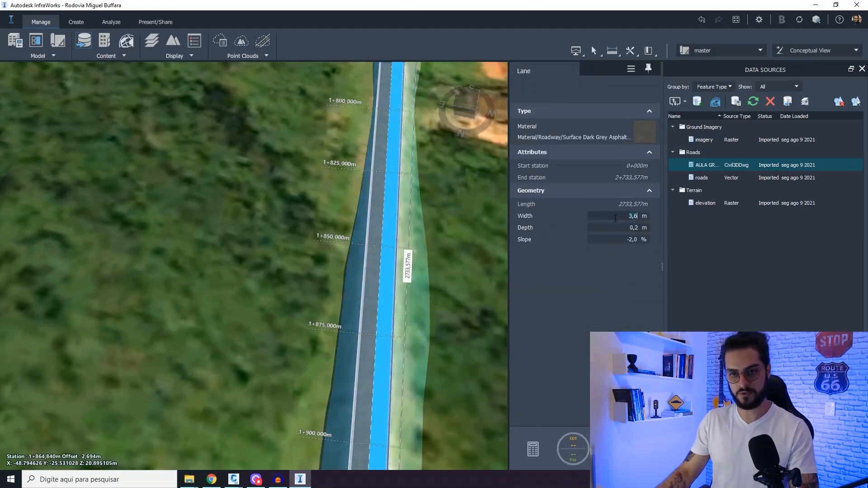
text(4)
key(Return)
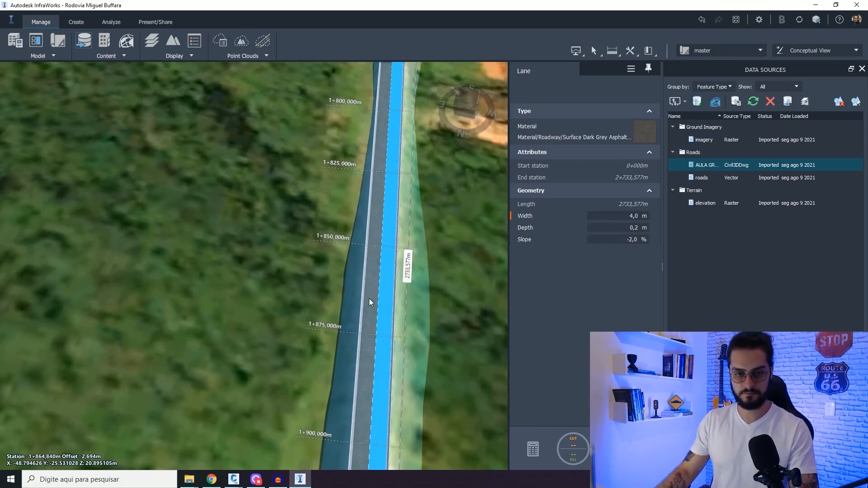
Step: Set the left-hand lane's width to 4 m and leave the road selection
click(367, 310)
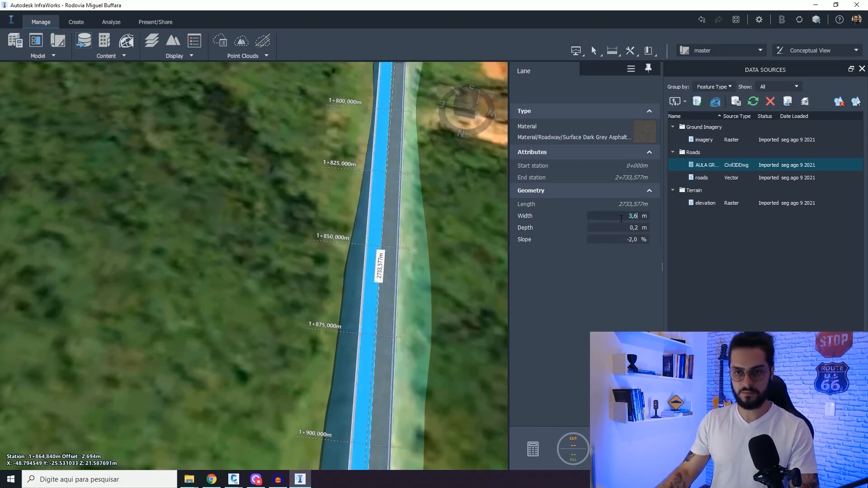
text(4)
key(Return)
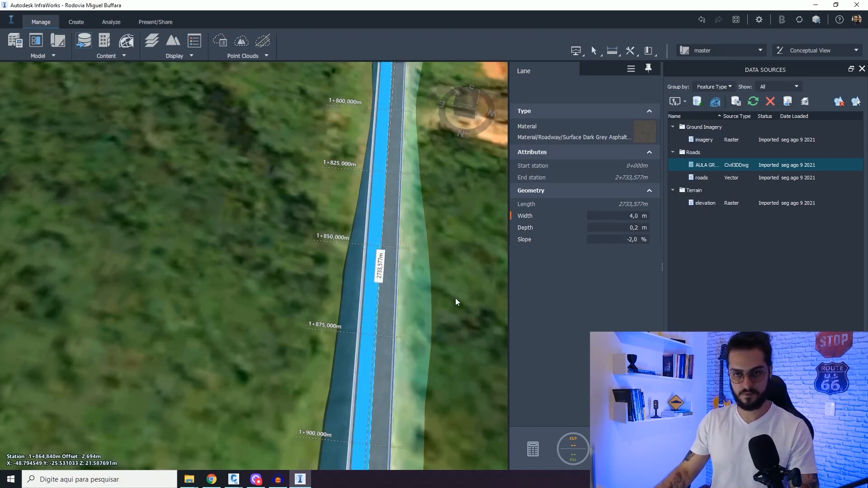
key(Escape)
key(Escape)
drag(430, 312, 364, 306)
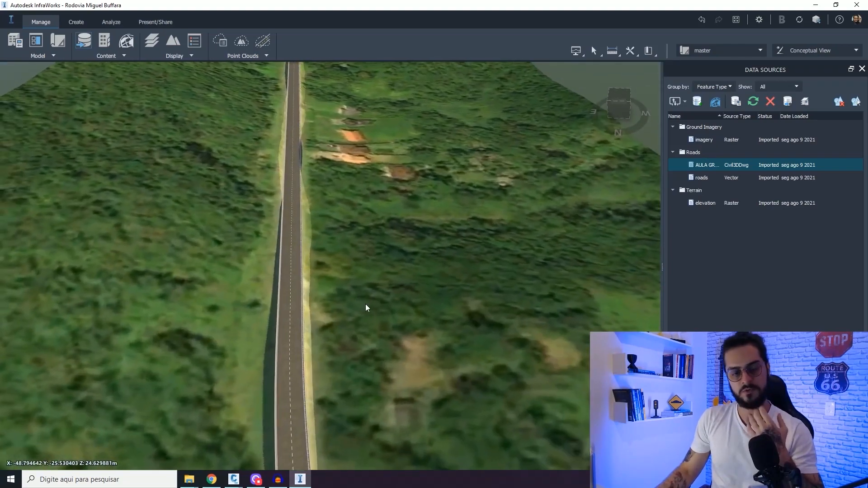
Step: Set up an IMX export covering the entire model with SA-SIR-22S as the target coordinate system
click(150, 21)
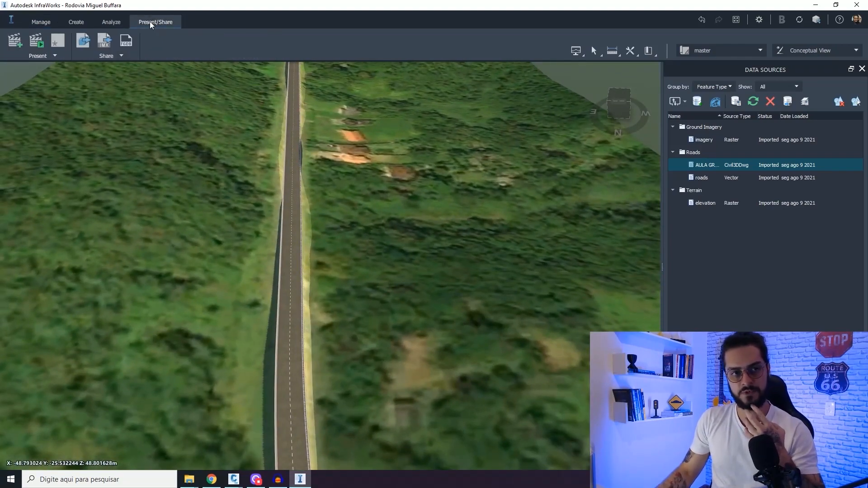
click(105, 49)
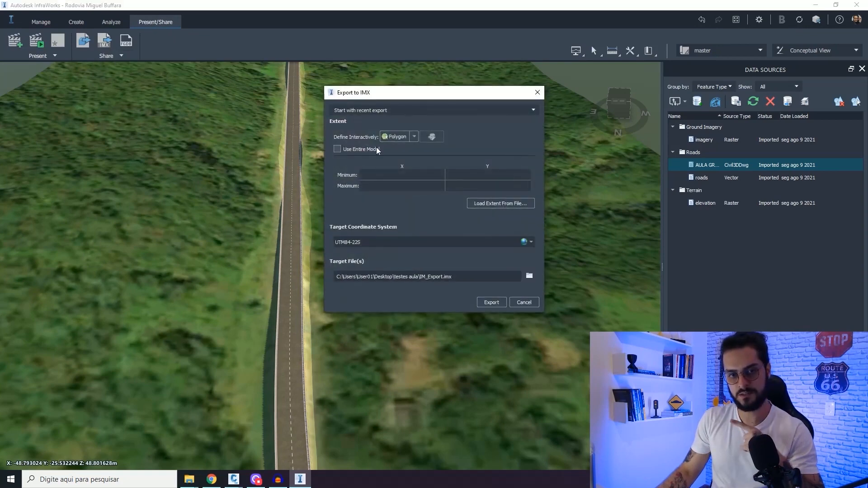
click(364, 149)
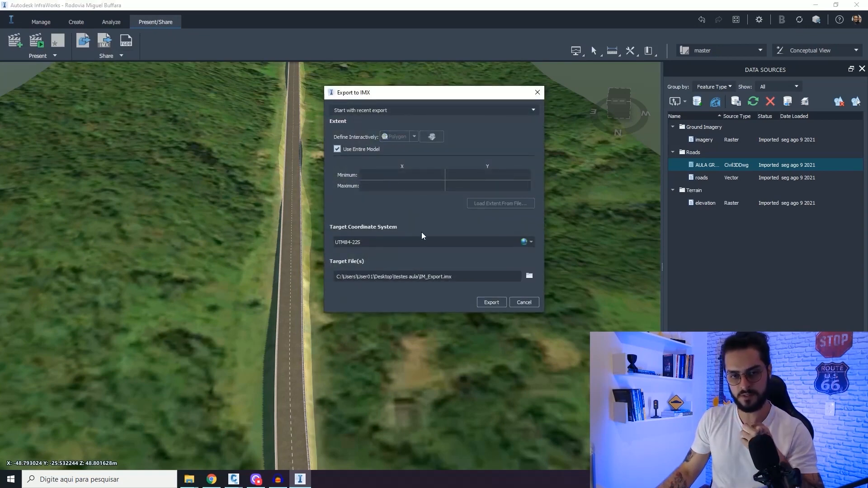
click(531, 243)
click(544, 251)
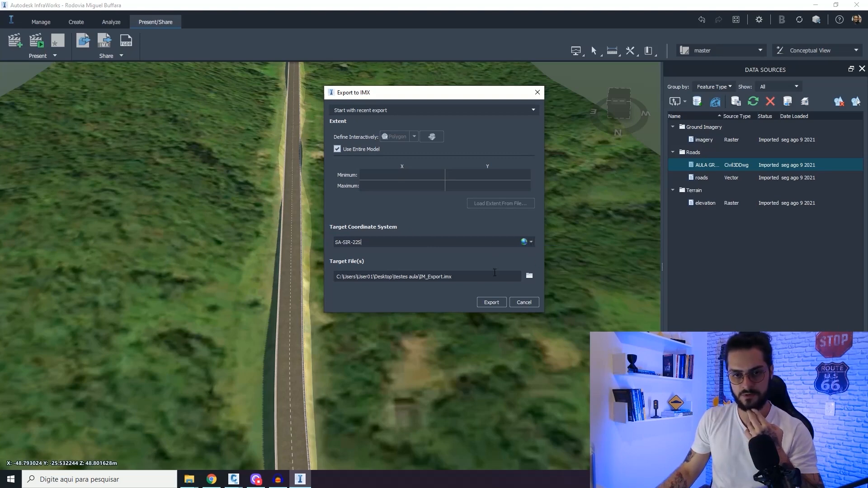
Step: Name the target file MINHA SUPERFÍCIE in the 0 - Aula folder and export the model
click(529, 276)
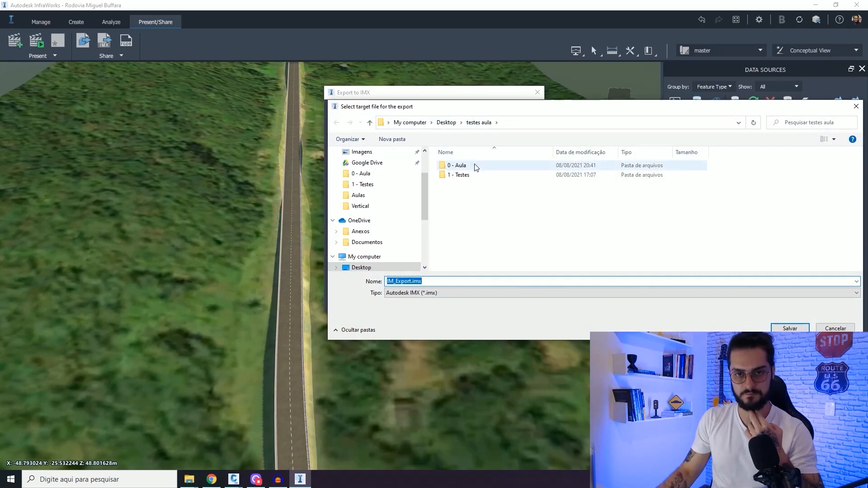
double_click(475, 167)
double_click(459, 282)
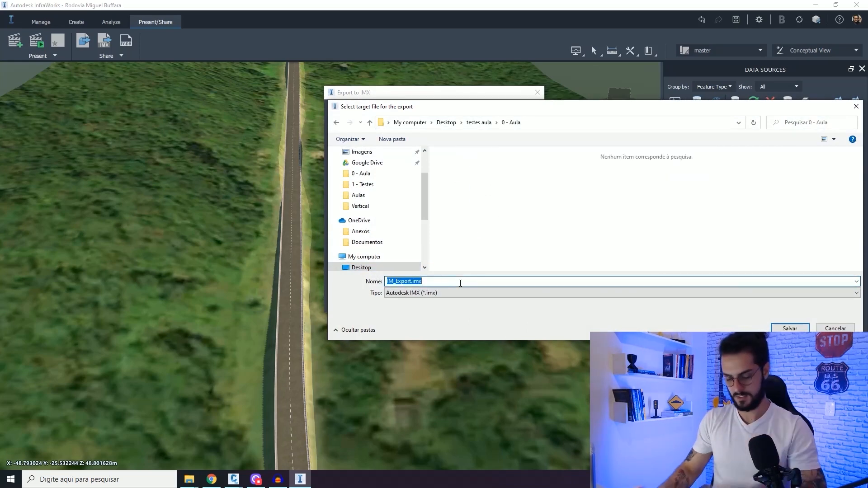
text(MINHA SUPE)
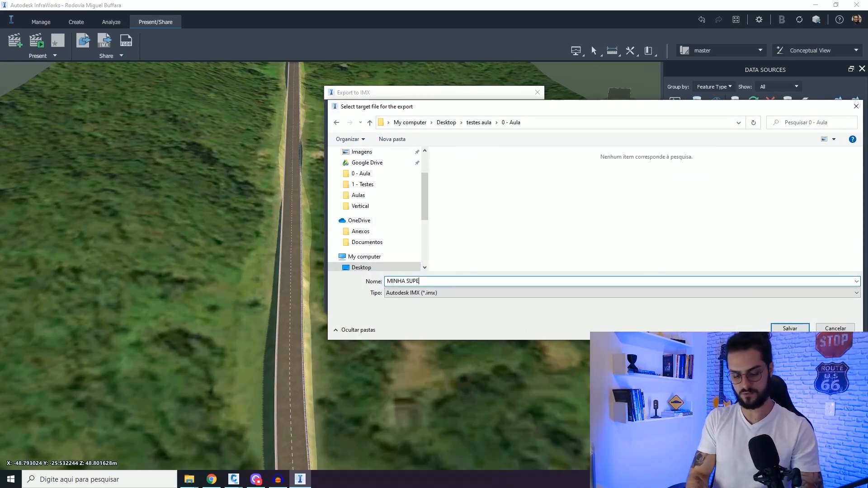
text(RFÍCIE)
key(Return)
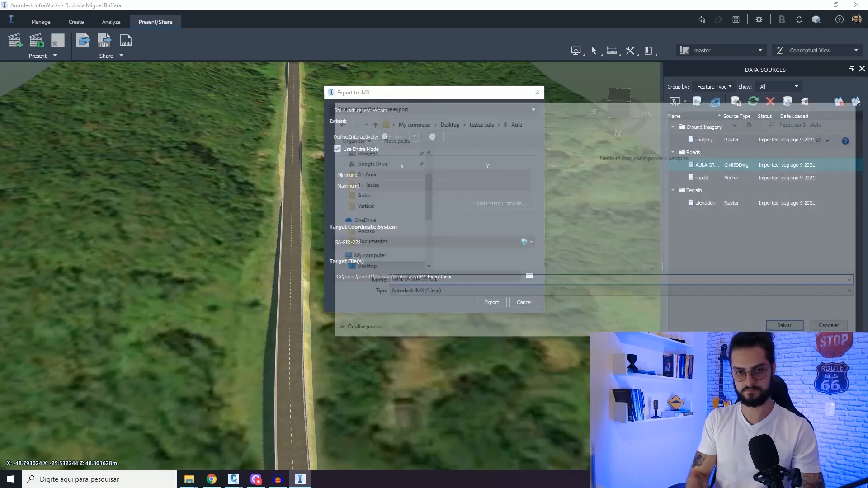
click(488, 302)
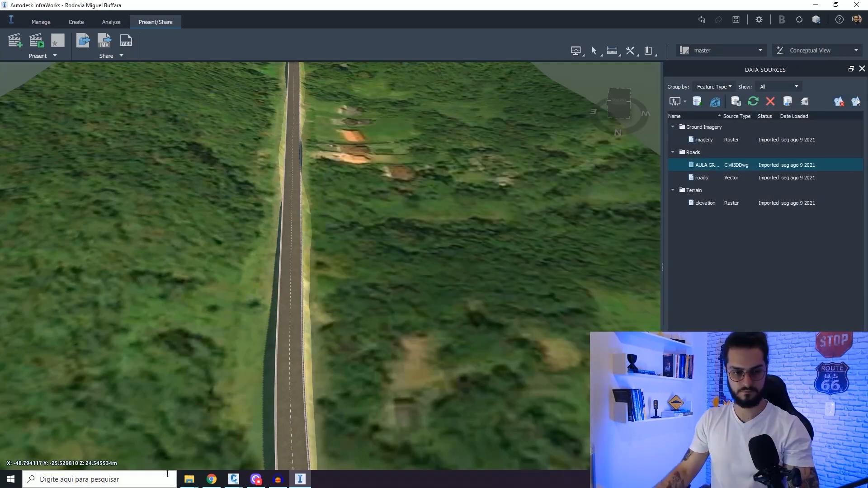
Step: Check the MINHA SUPERFÍCIE.imx file in the 0 - Aula folder in File Explorer, and return to InfraWorks
mouse_move(196, 479)
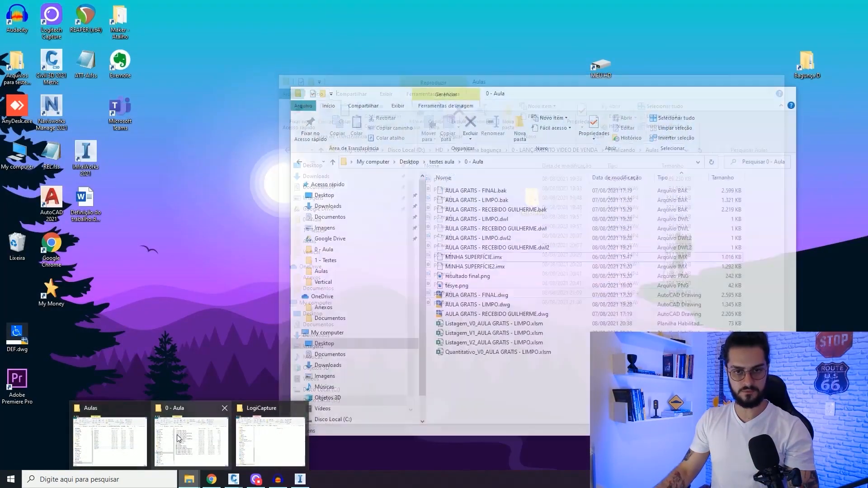
click(178, 435)
click(508, 259)
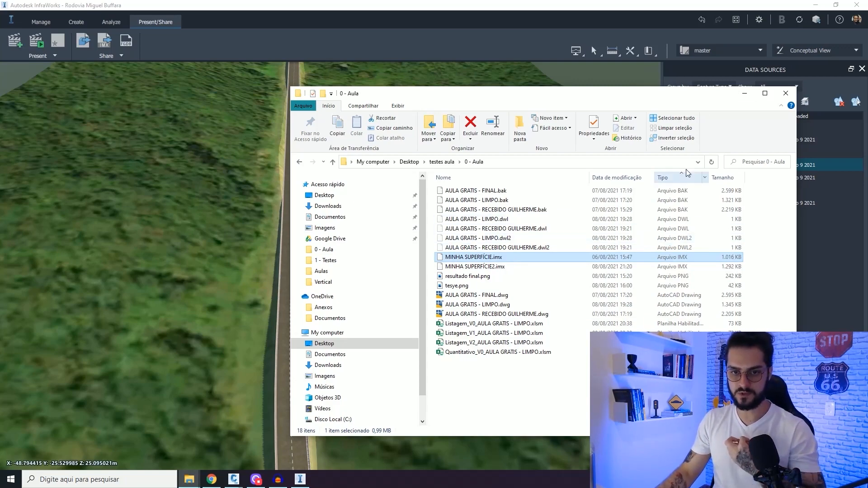
drag(738, 94, 735, 99)
click(734, 88)
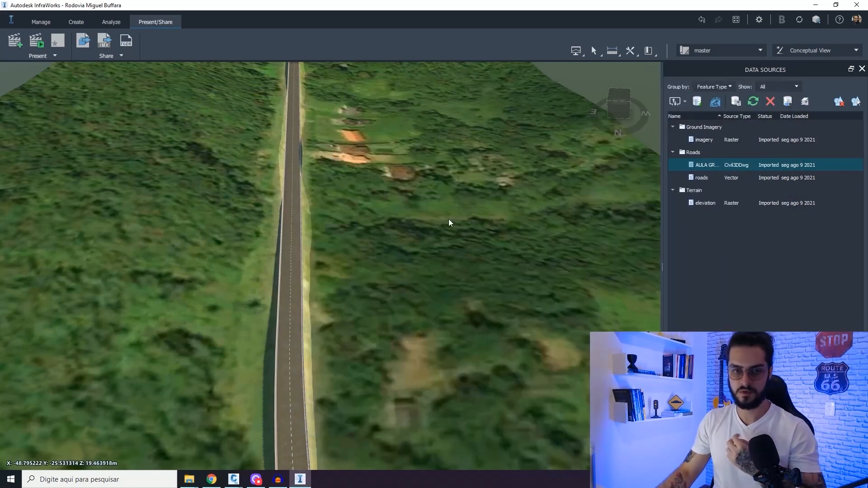
middle_drag(450, 223, 362, 321)
click(362, 321)
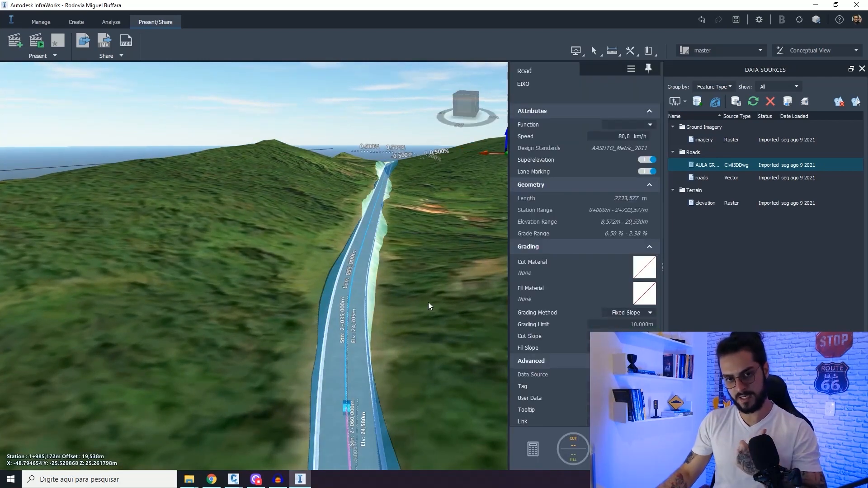
key(Escape)
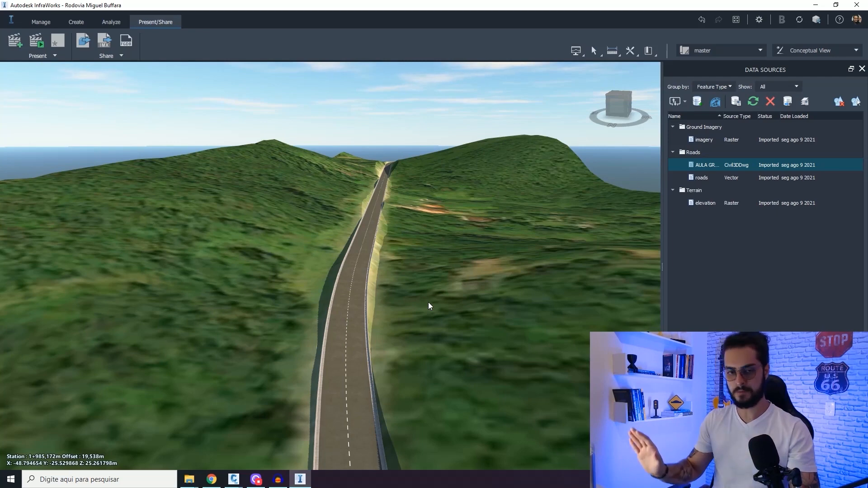
Step: Switch to the AULA GRATIS - LIMPO drawing in Civil 3D and enlarge its window to full screen
click(815, 6)
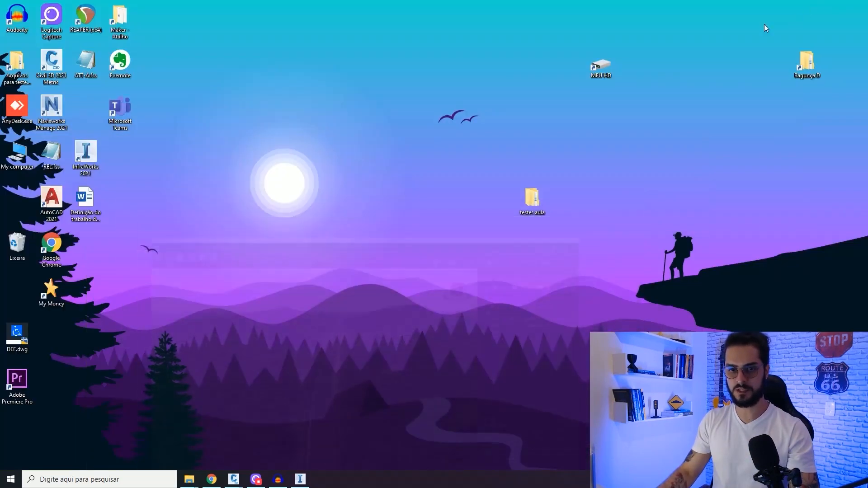
mouse_move(235, 483)
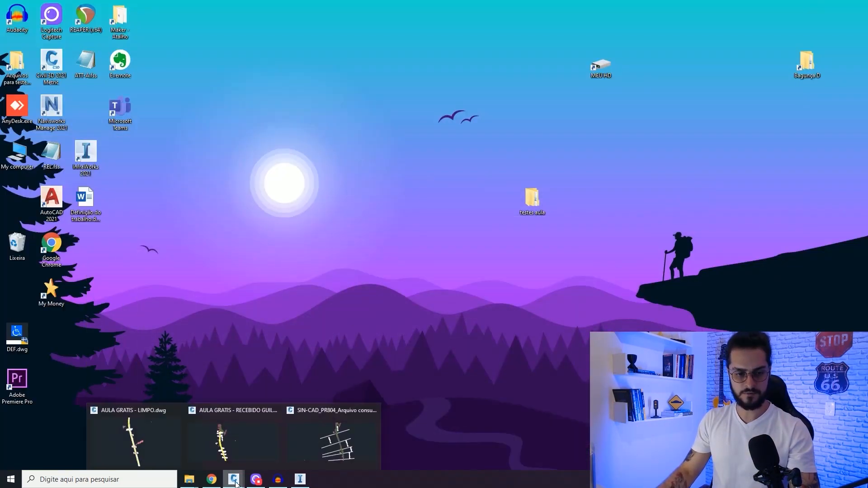
click(155, 443)
click(852, 7)
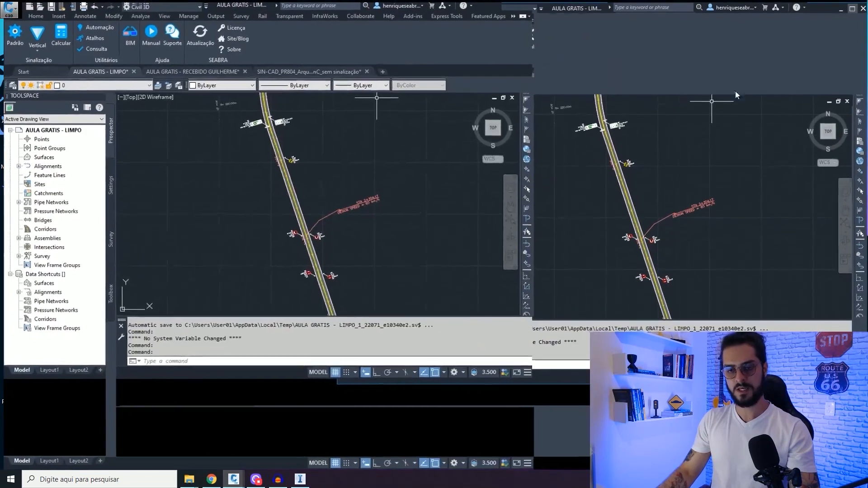
middle_drag(487, 173, 475, 188)
scroll(449, 226, up, 5)
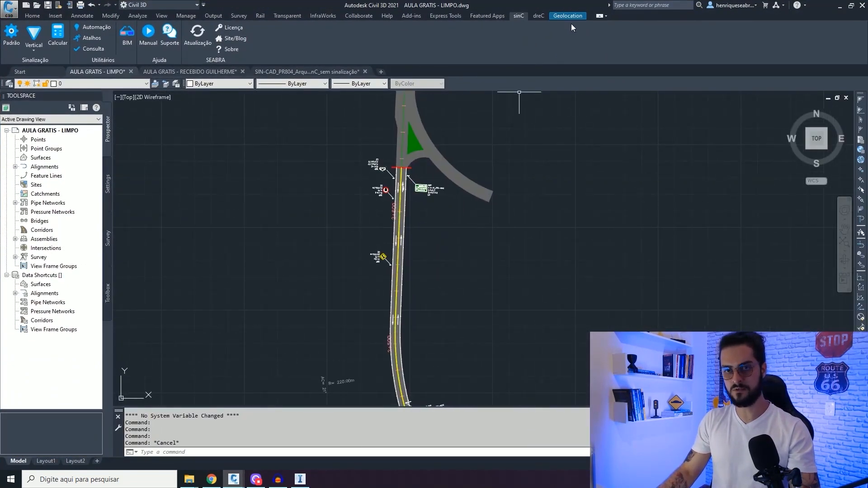
Step: Import MINHA SUPERFÍCIE.imx from the 0 - Aula folder into the drawing and dismiss the event list
click(315, 15)
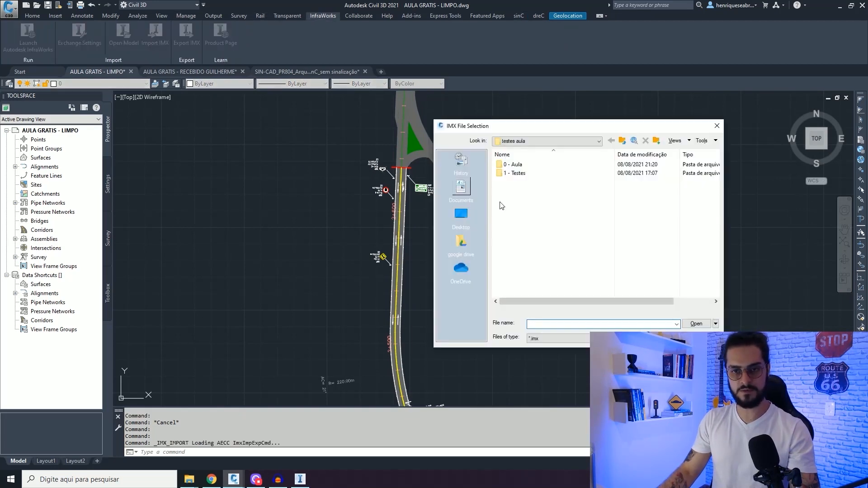
click(561, 166)
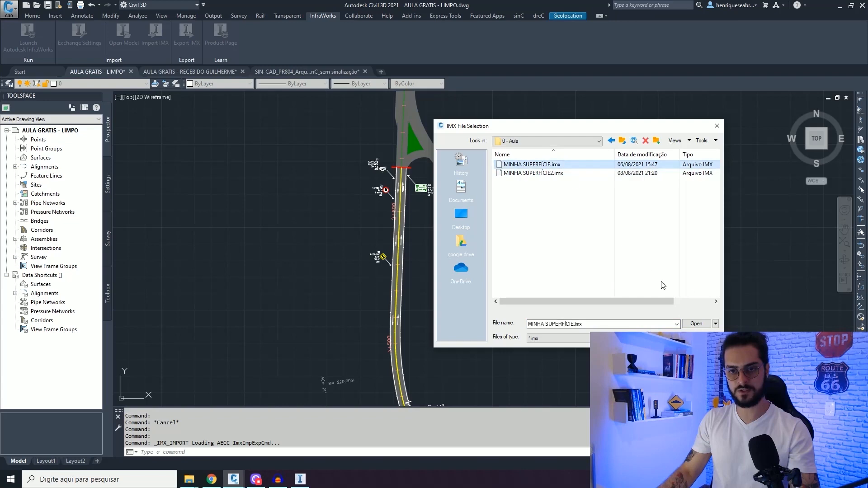
click(697, 324)
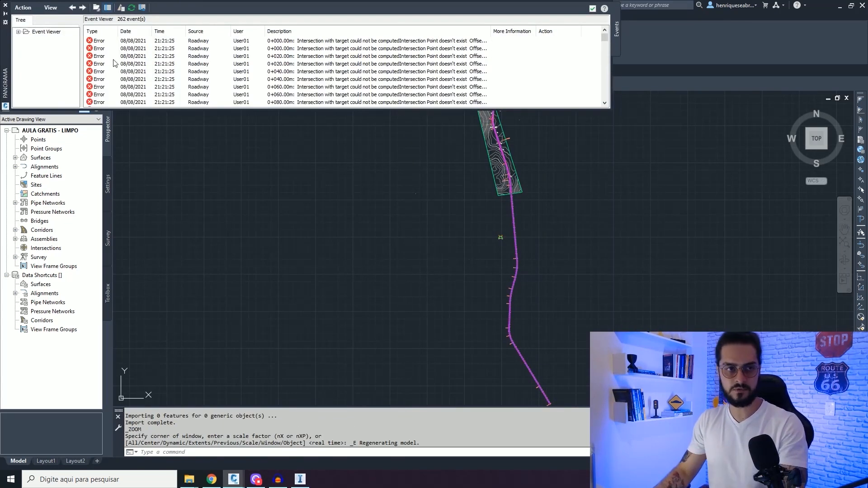
click(6, 7)
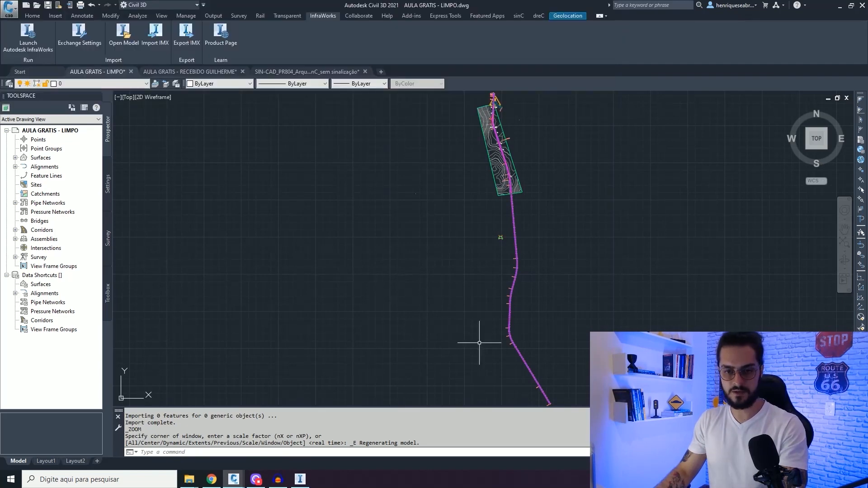
Step: Delete the imported corridor running along the road axis and regenerate the drawing
click(529, 364)
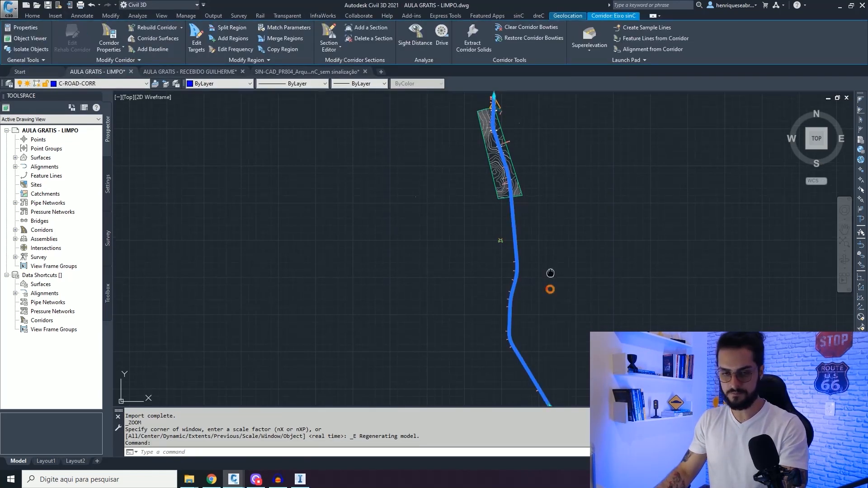
scroll(539, 194, up, 4)
key(Delete)
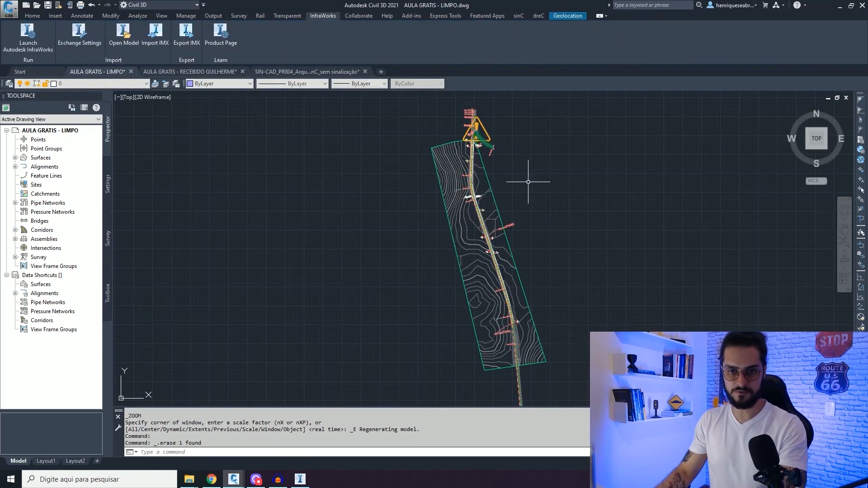
scroll(527, 178, up, 5)
text(re)
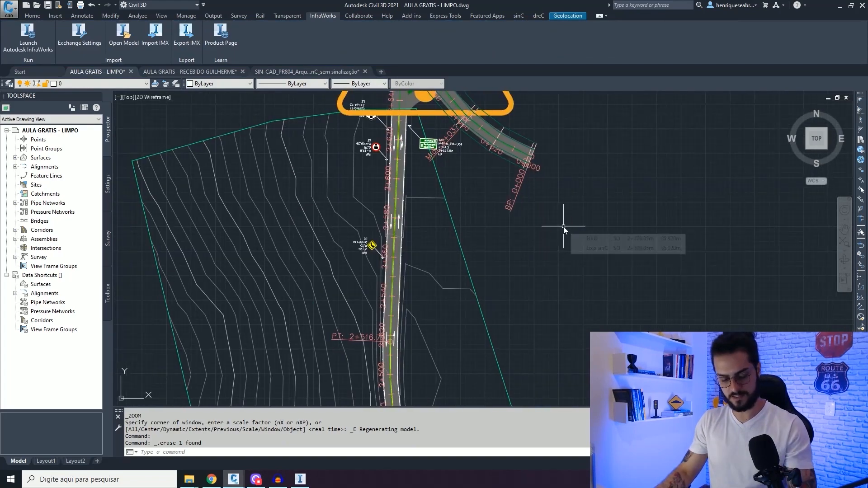
key(Return)
Step: Examine the imported terrain contours and alignment labels along the signed stretch of road
mouse_move(521, 249)
middle_down()
mouse_move(537, 208)
mouse_move(542, 214)
mouse_move(550, 108)
middle_up()
scroll(536, 207, down, 3)
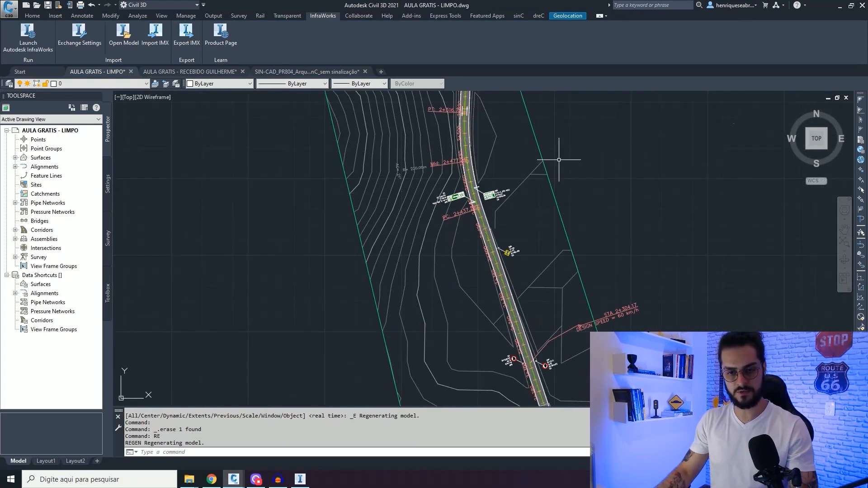
middle_drag(589, 264, 583, 167)
mouse_move(619, 269)
middle_down()
mouse_move(611, 188)
mouse_move(604, 270)
middle_up()
scroll(610, 190, down, 2)
middle_drag(608, 179, 593, 263)
scroll(497, 181, up, 2)
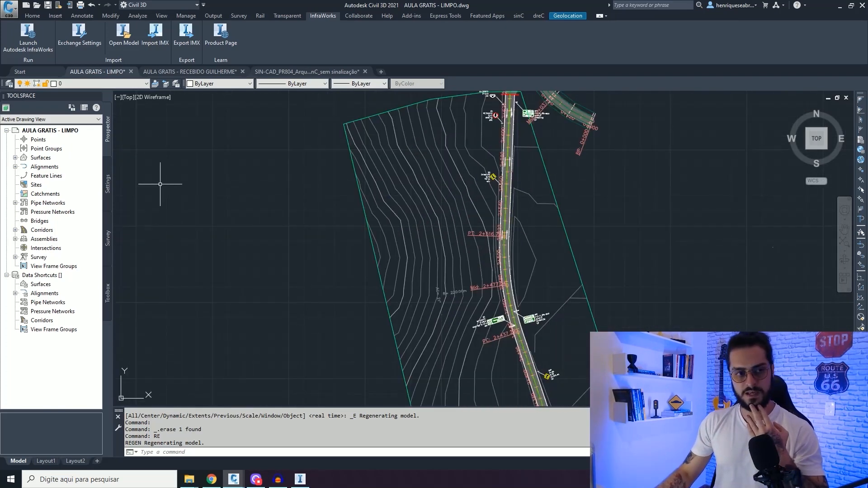
Step: List the drawing's surfaces and open the AIW_Existing_Ground surface in the Object Viewer
click(15, 158)
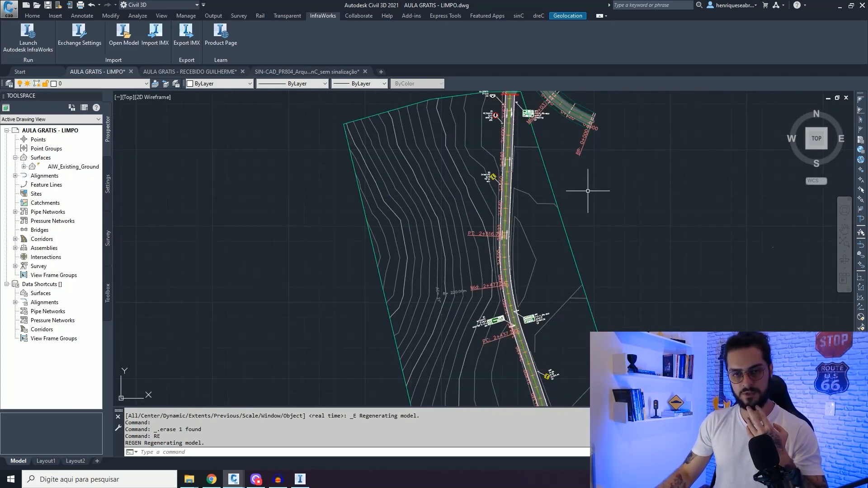
click(358, 201)
right_click(355, 195)
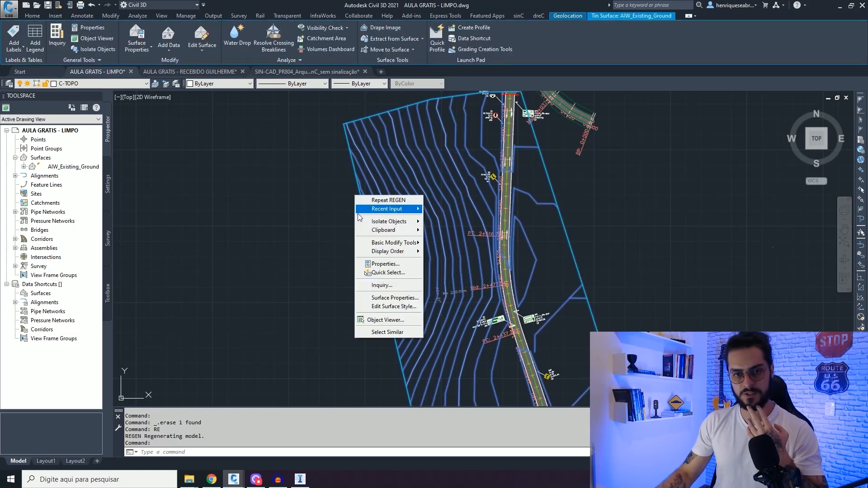
click(387, 320)
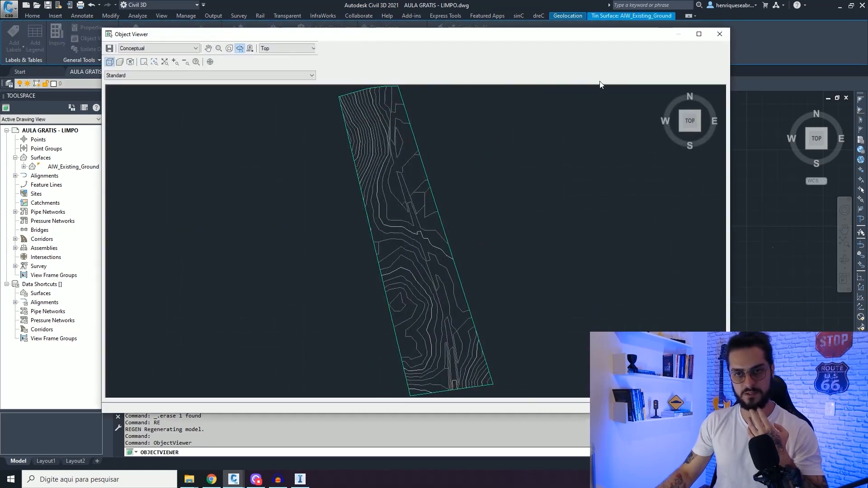
Step: View the AIW_Existing_Ground surface from the SW Isometric direction and orbit around its relief in the Object Viewer
click(276, 48)
click(277, 91)
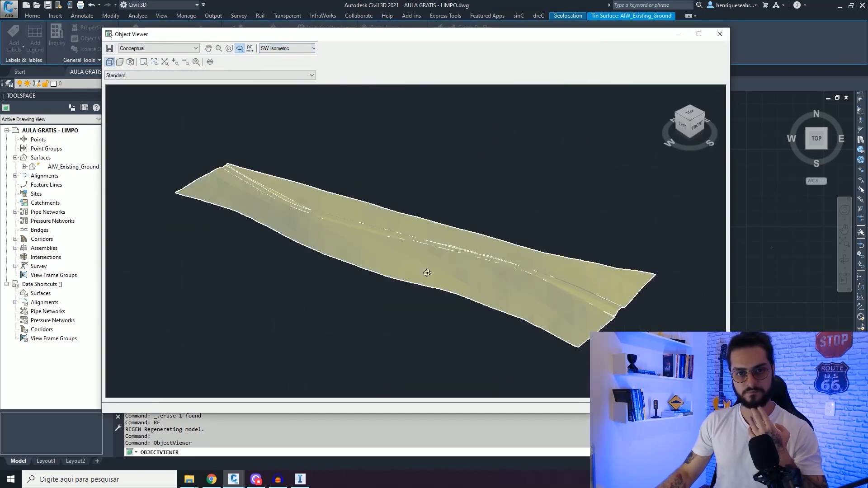
mouse_move(421, 271)
mouse_down()
mouse_move(514, 294)
mouse_move(355, 276)
mouse_move(428, 238)
mouse_move(443, 272)
mouse_move(453, 253)
mouse_move(435, 260)
mouse_up()
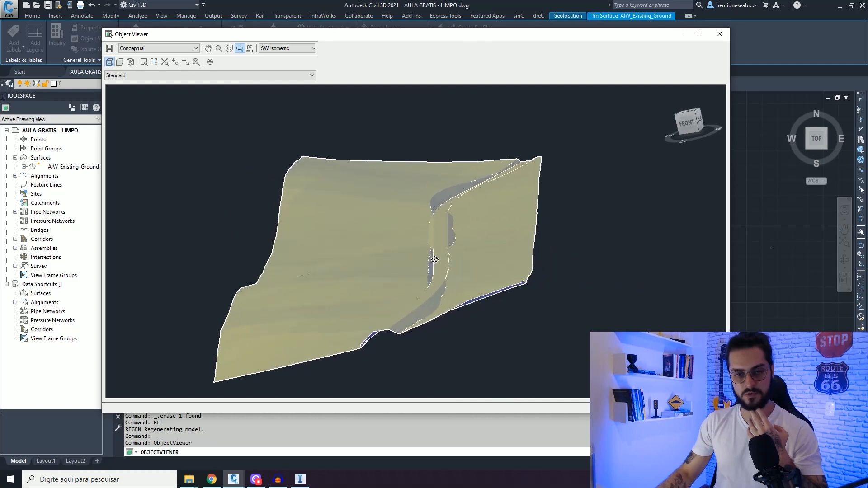
scroll(416, 257, up, 5)
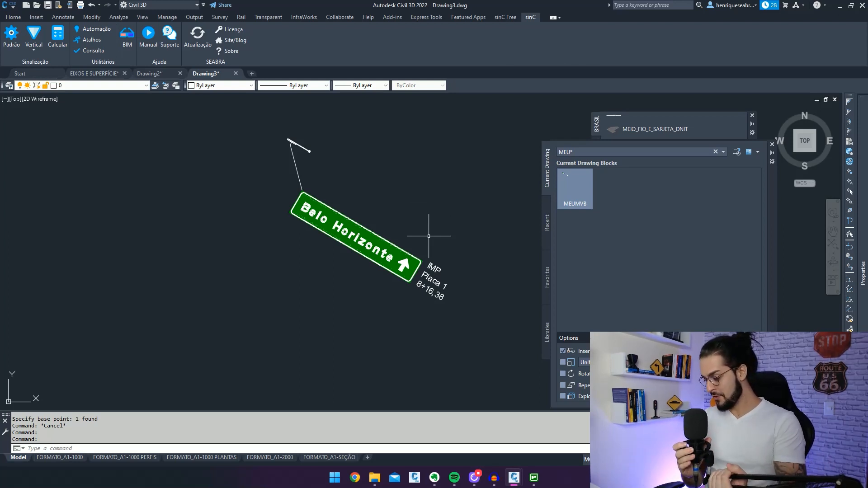
middle_drag(441, 236, 422, 247)
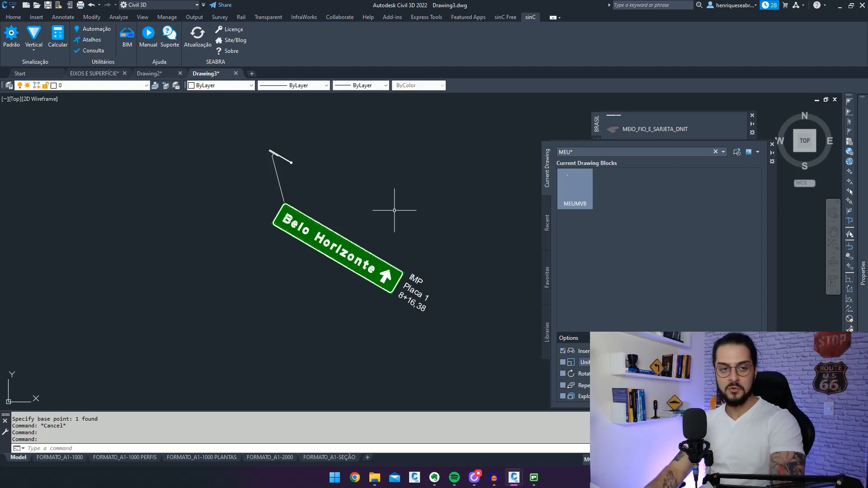
middle_drag(432, 232, 420, 233)
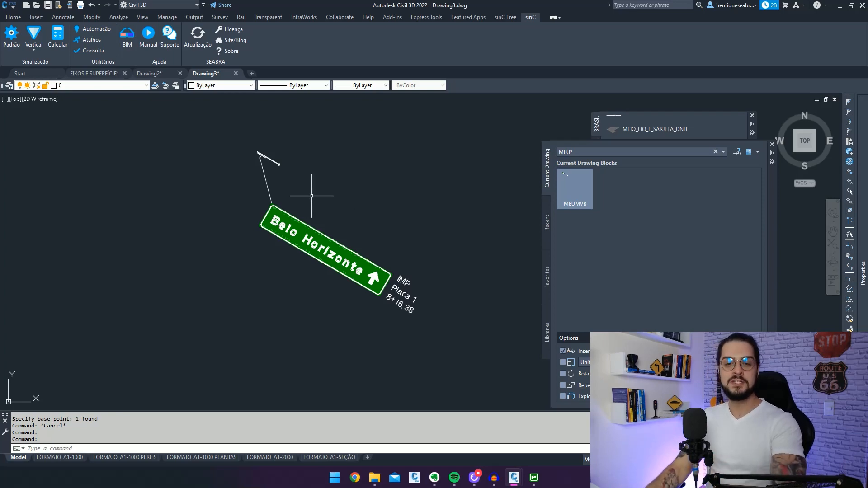
Step: Switch to the EIXOS E SUPERFÍCIE drawing and examine the 3D signs standing along the road surface
click(95, 73)
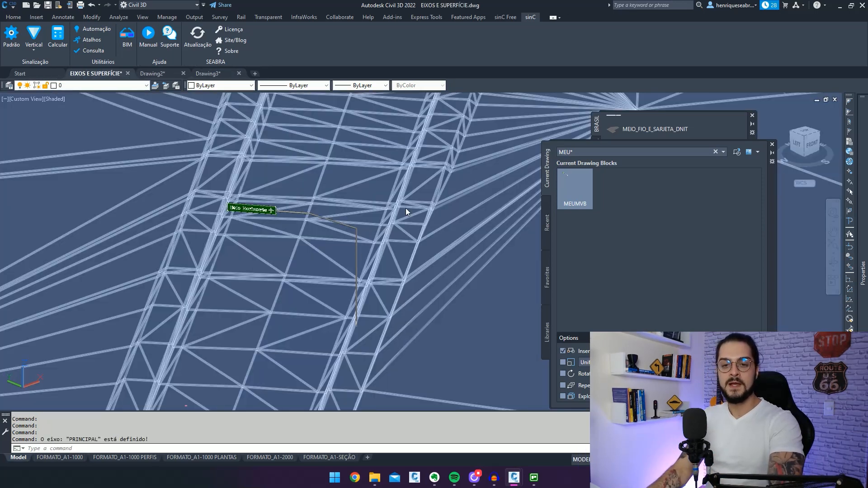
key(Escape)
scroll(368, 289, down, 6)
scroll(375, 256, up, 3)
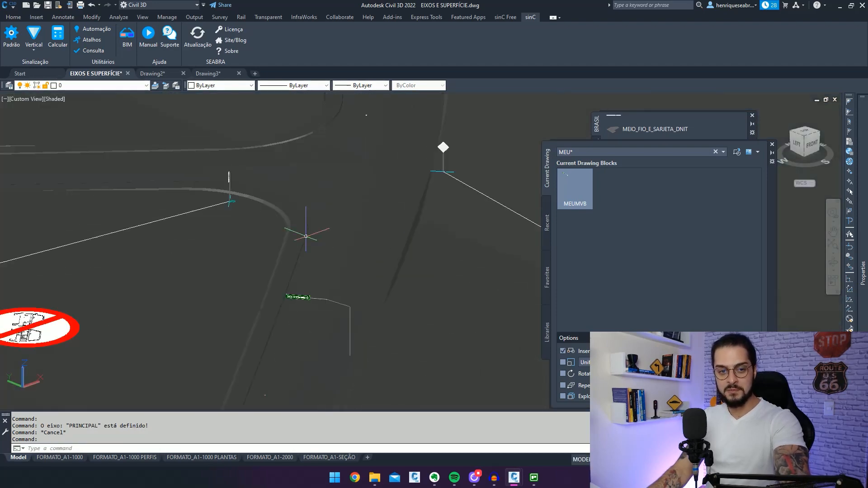
scroll(306, 236, up, 2)
scroll(226, 261, up, 6)
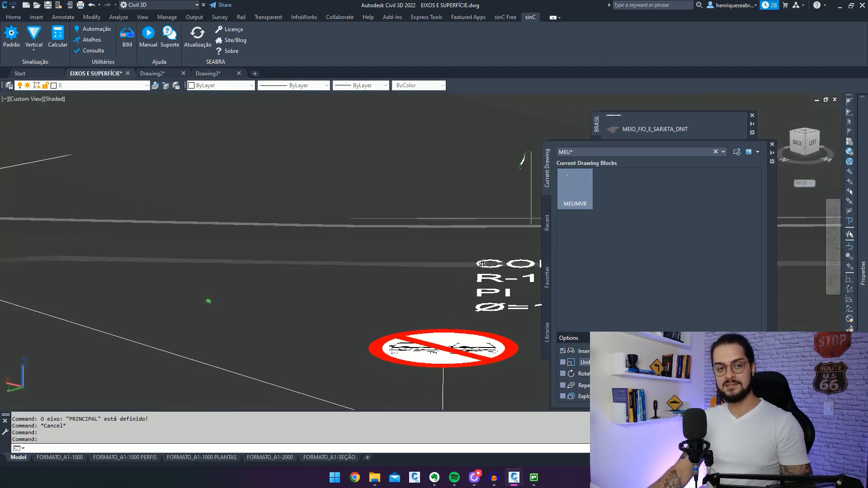
scroll(226, 261, down, 4)
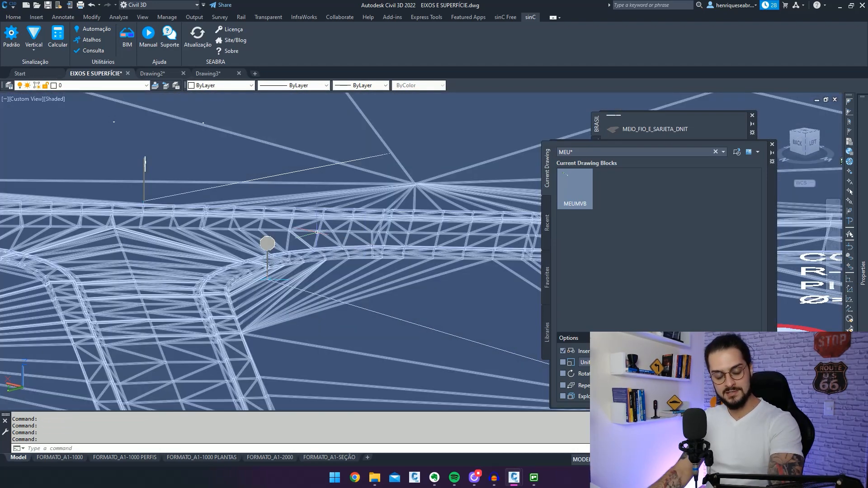
scroll(285, 247, up, 3)
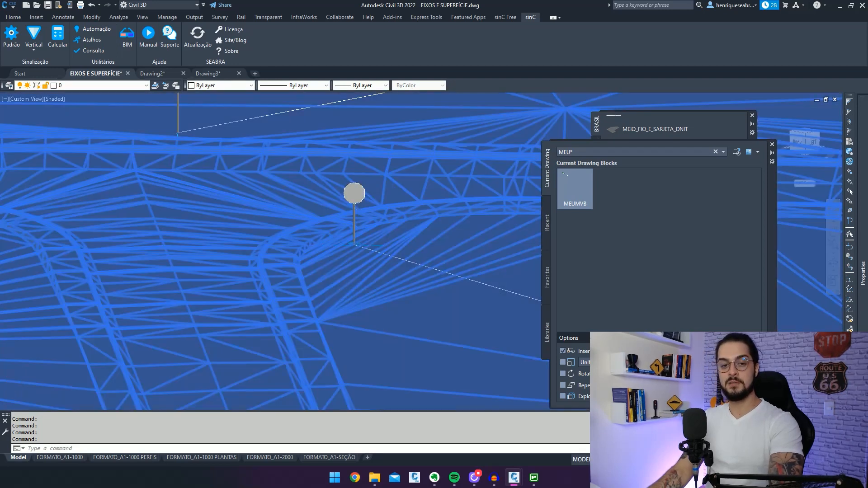
Step: Select the Projeto (1) surface, look over its Move to Surface options and clear the selection
click(362, 297)
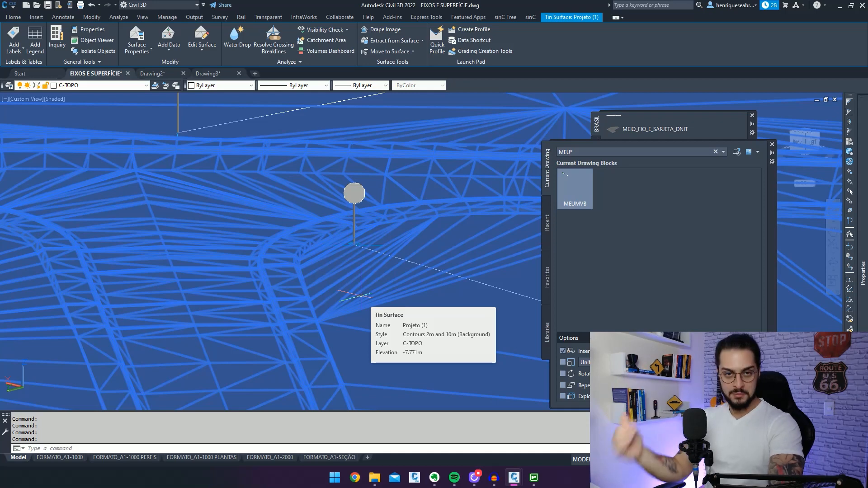
click(389, 51)
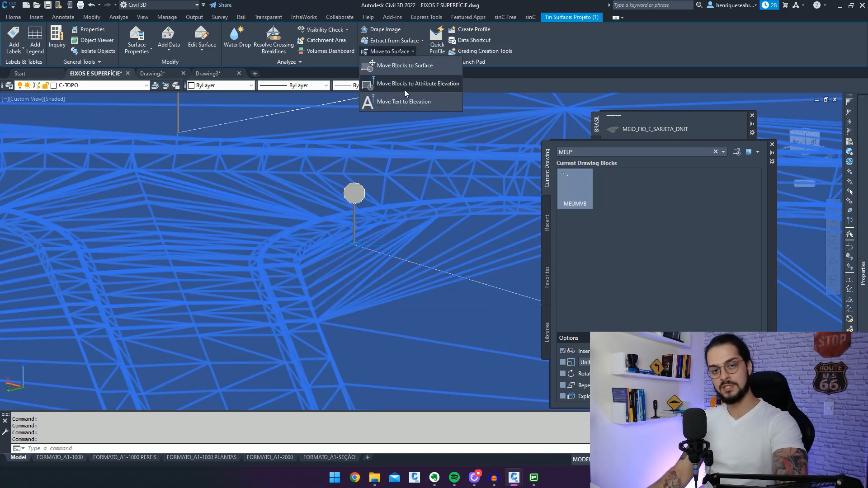
key(Escape)
key(Escape)
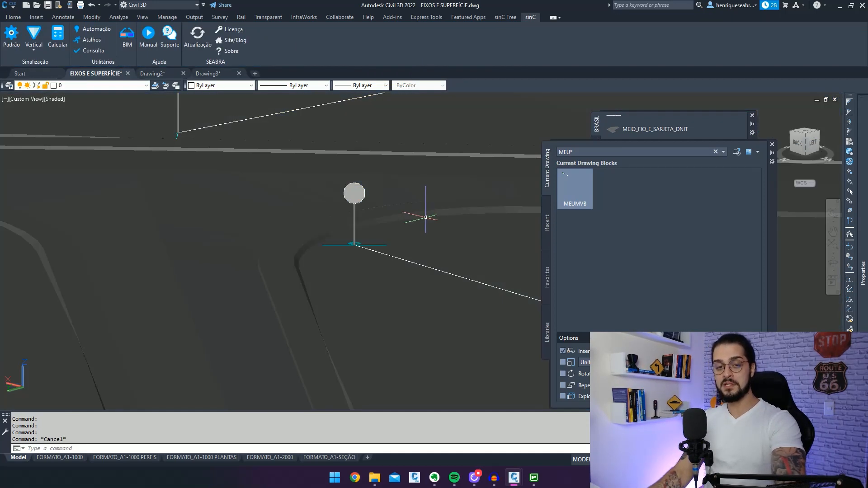
Step: Inspect how the sign posts and their leader lines sit on the terrain around the side-road junction
middle_drag(422, 213, 357, 210)
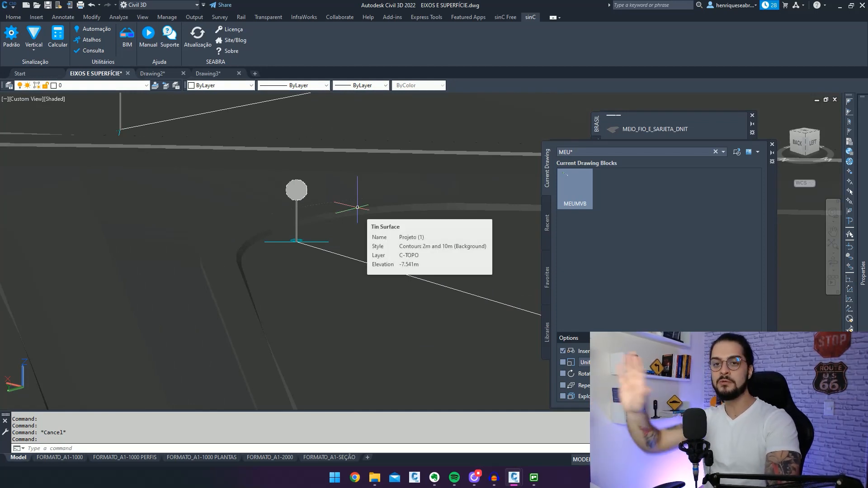
middle_drag(357, 207, 277, 226)
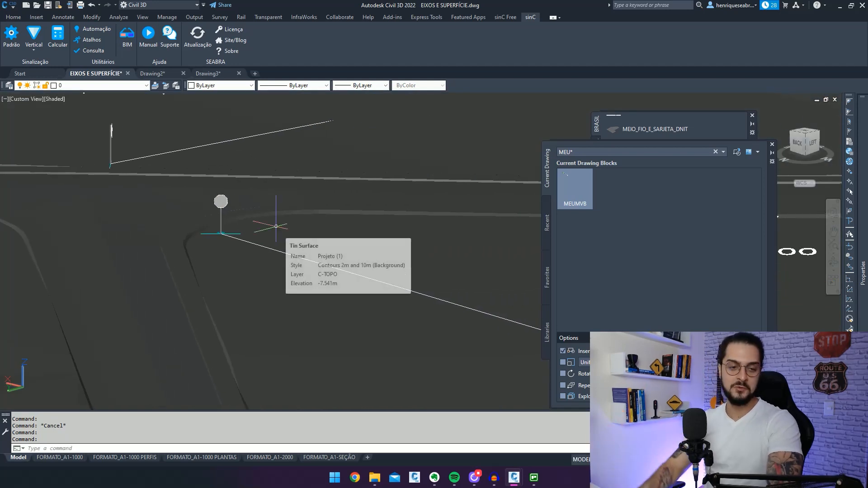
scroll(289, 222, down, 2)
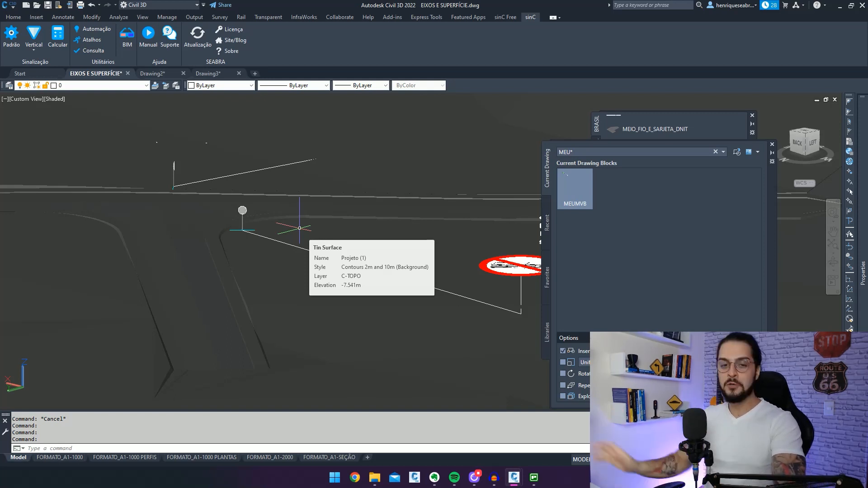
scroll(296, 228, down, 4)
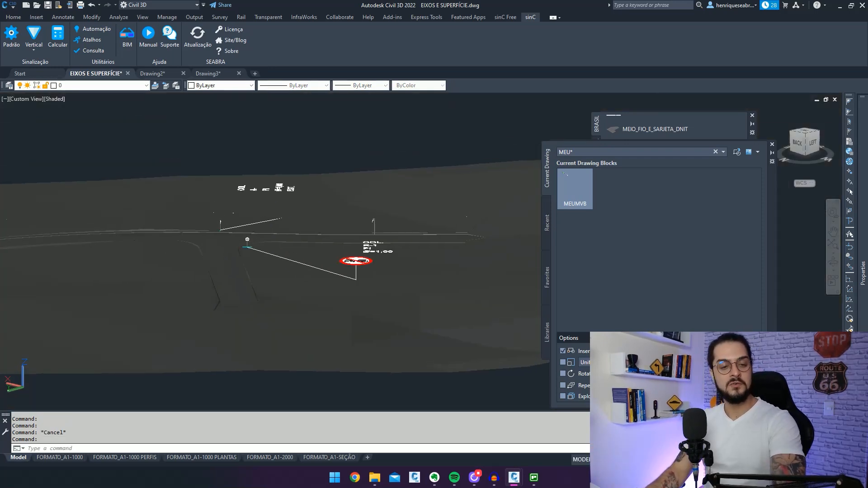
scroll(275, 234, up, 4)
middle_drag(274, 234, 345, 244)
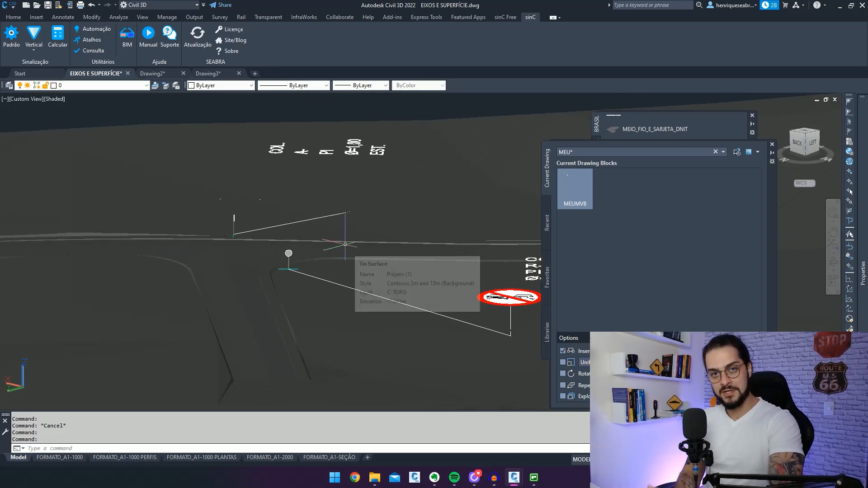